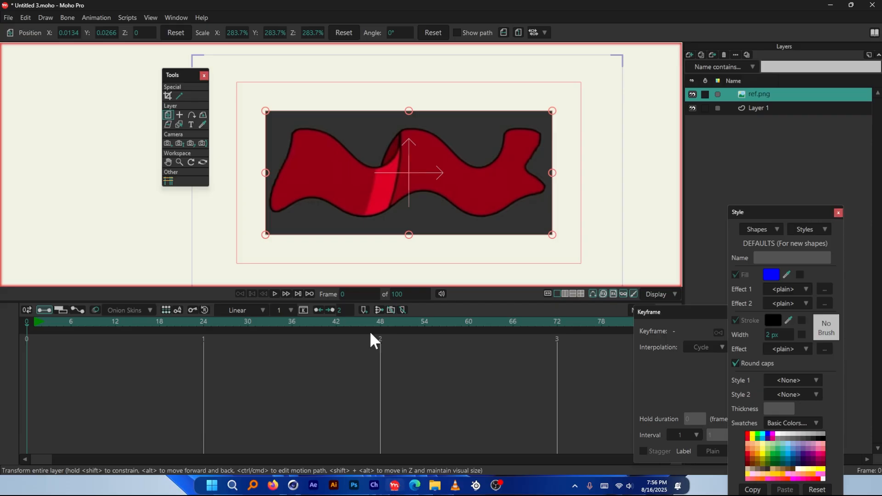
# Examine the red waving ribbon and its fold in the reference image up close and as a whole.
pyautogui.scroll(-1, 376, 177)
pyautogui.scroll(1, 366, 153)
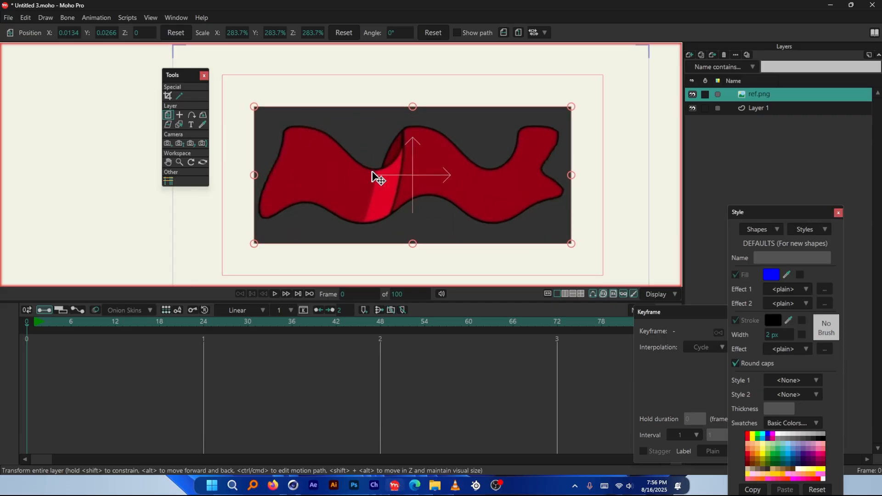
pyautogui.scroll(-3, 442, 192)
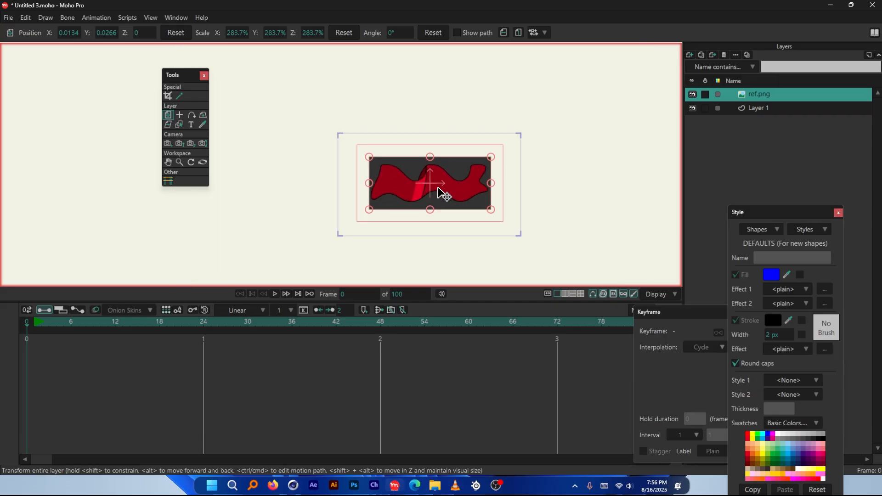
pyautogui.scroll(2, 447, 192)
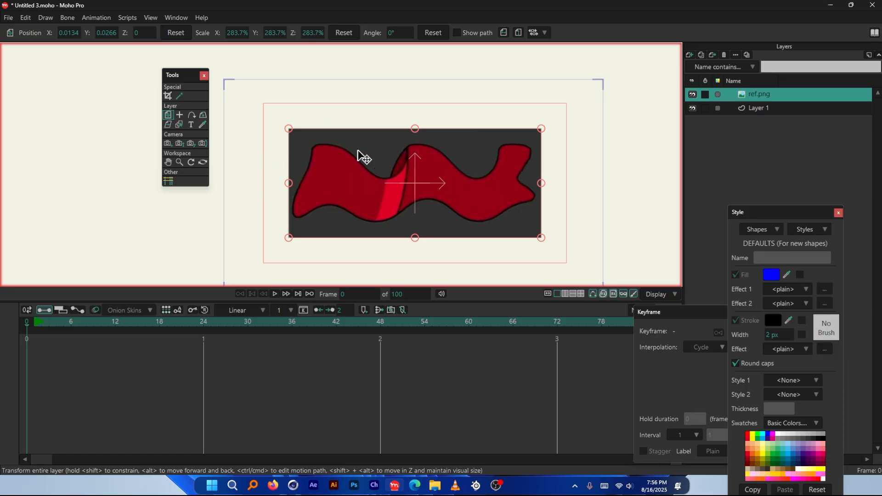
pyautogui.scroll(-1, 420, 159)
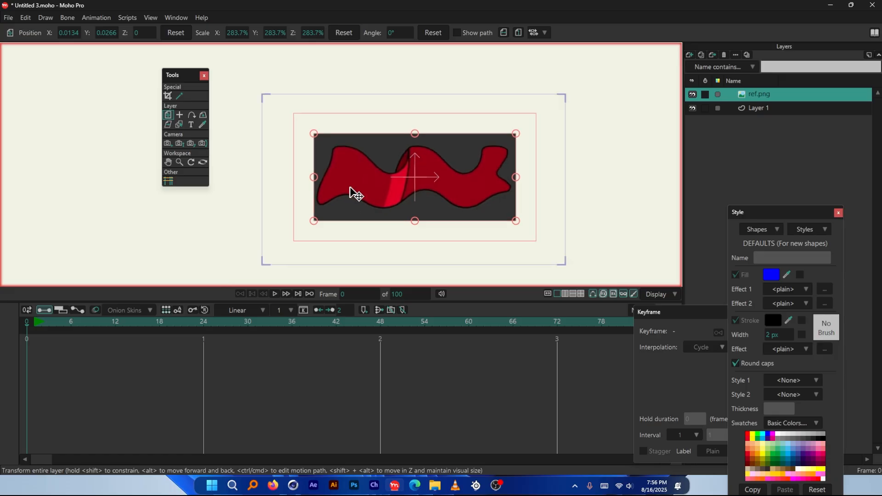
pyautogui.scroll(1, 330, 198)
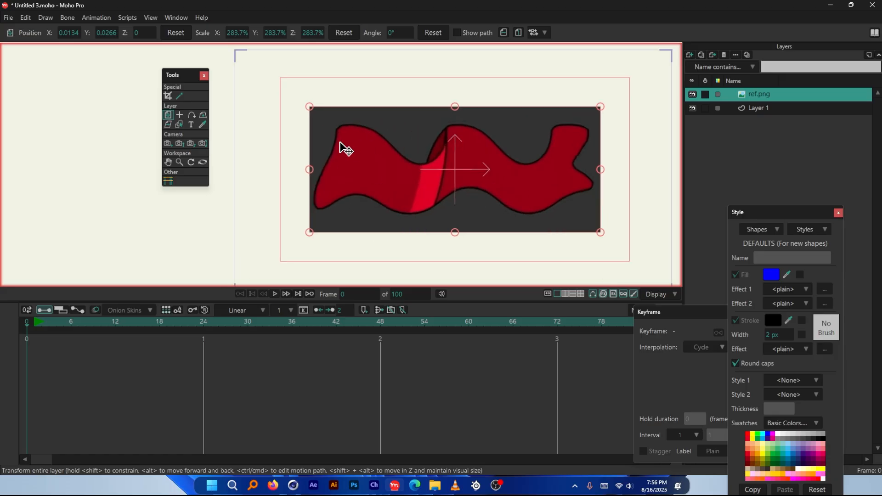
pyautogui.scroll(-1, 346, 149)
pyautogui.scroll(2, 330, 175)
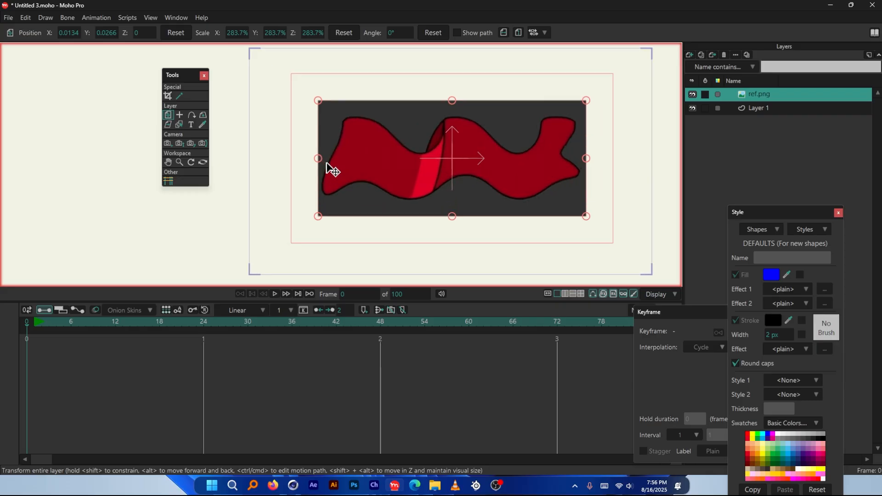
pyautogui.scroll(-3, 424, 147)
pyautogui.scroll(2, 413, 151)
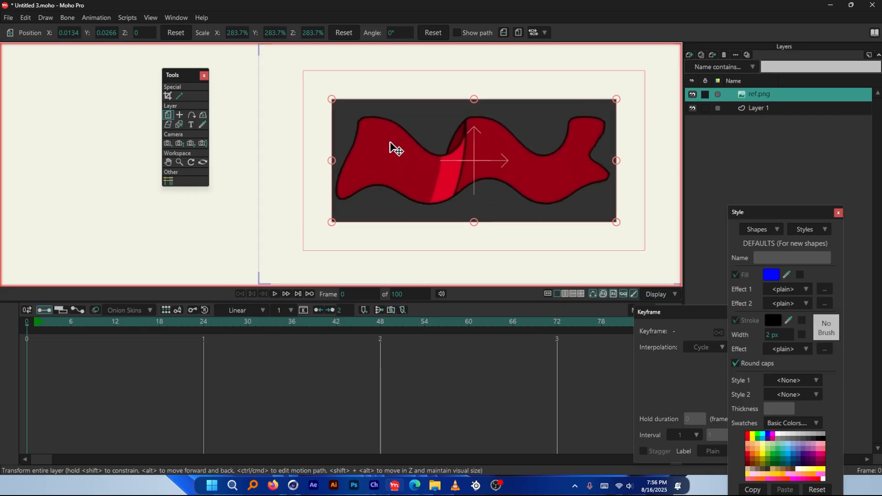
pyautogui.scroll(-3, 400, 138)
pyautogui.scroll(2, 373, 142)
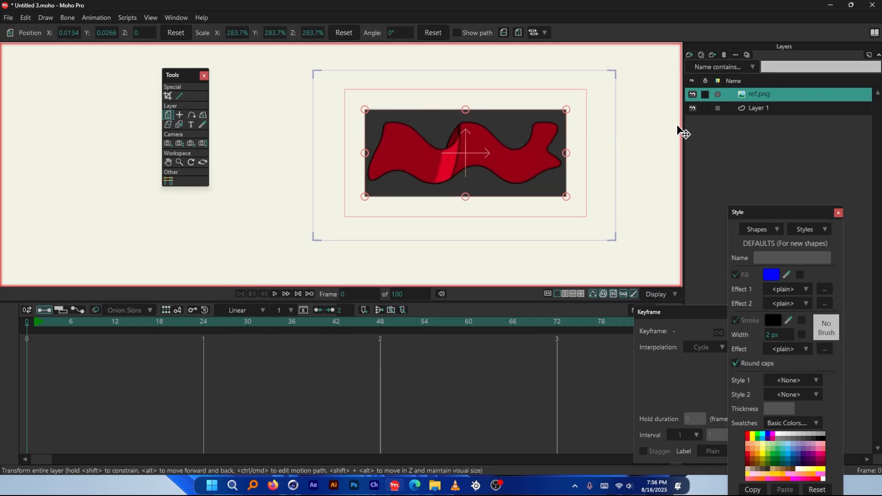
pyautogui.scroll(2, 557, 134)
pyautogui.scroll(2, 412, 152)
pyautogui.scroll(1, 459, 167)
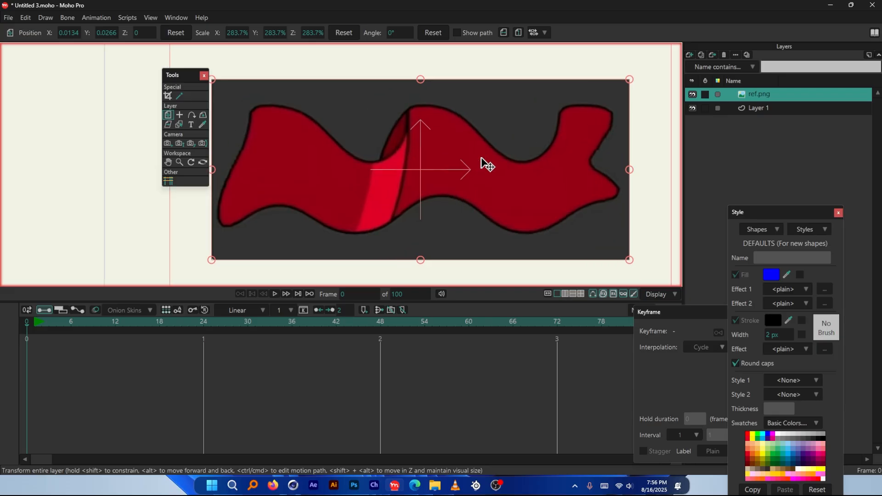
pyautogui.scroll(1, 448, 168)
# Move the floating tool palette clear of the reference image and set the ref.png layer's opacity to 39%.
pyautogui.moveTo(189, 78); pyautogui.dragTo(104, 77)
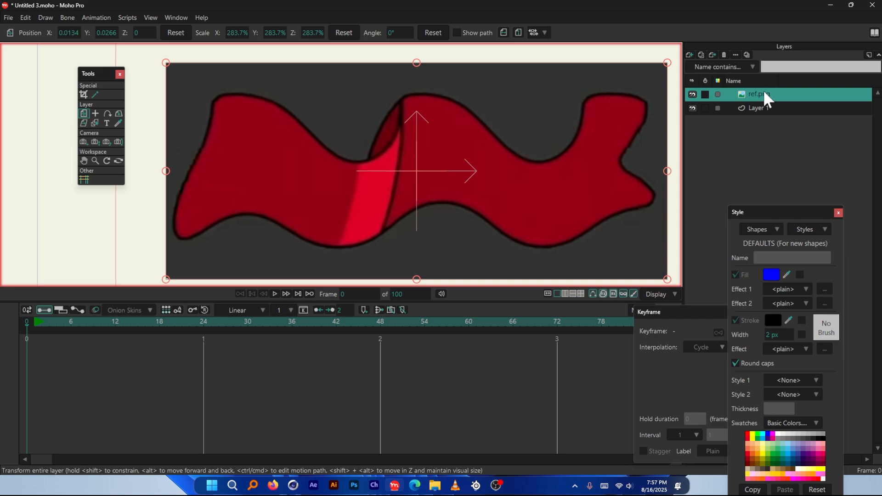
pyautogui.scroll(-4, 433, 152)
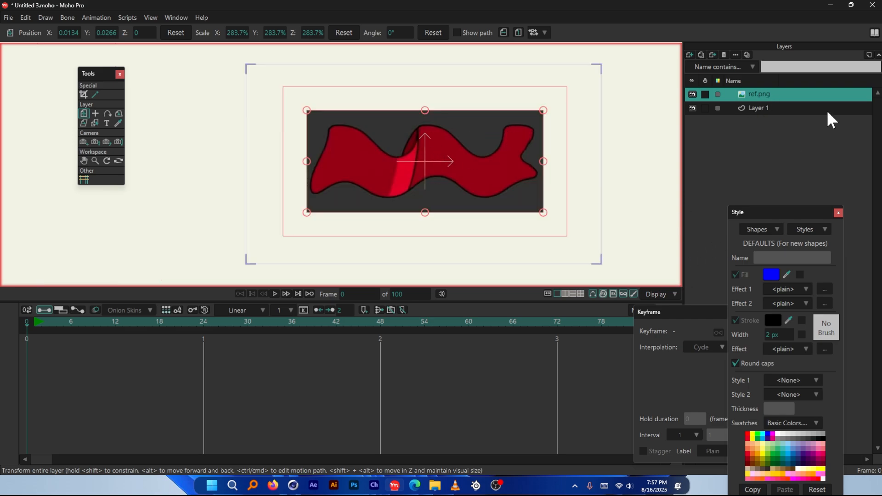
pyautogui.doubleClick(776, 90)
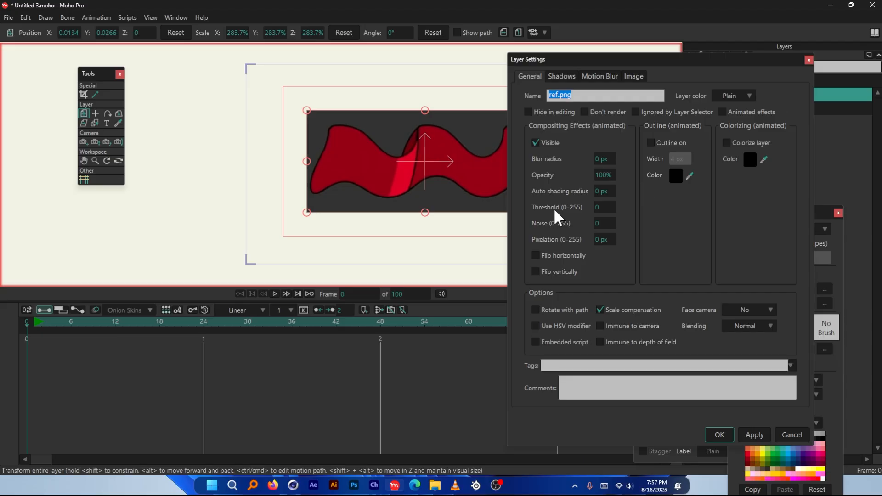
pyautogui.moveTo(605, 176); pyautogui.dragTo(371, 166)
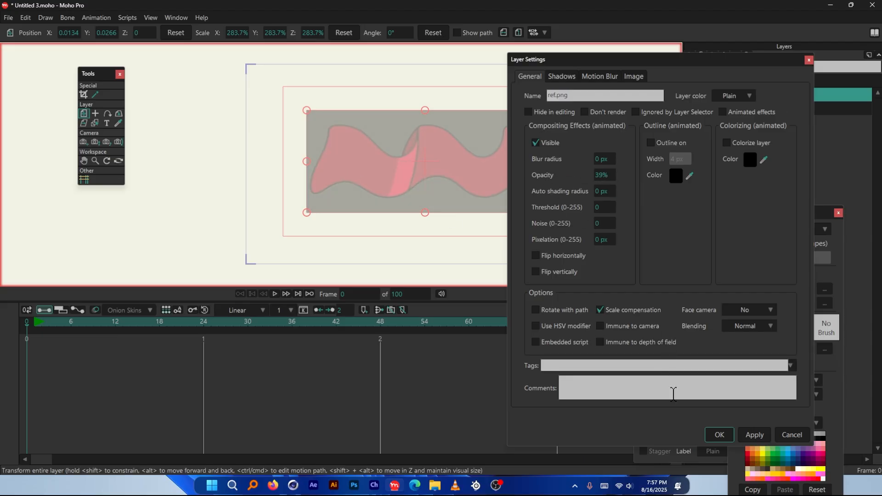
pyautogui.click(720, 435)
pyautogui.scroll(3, 368, 147)
pyautogui.scroll(-1, 346, 132)
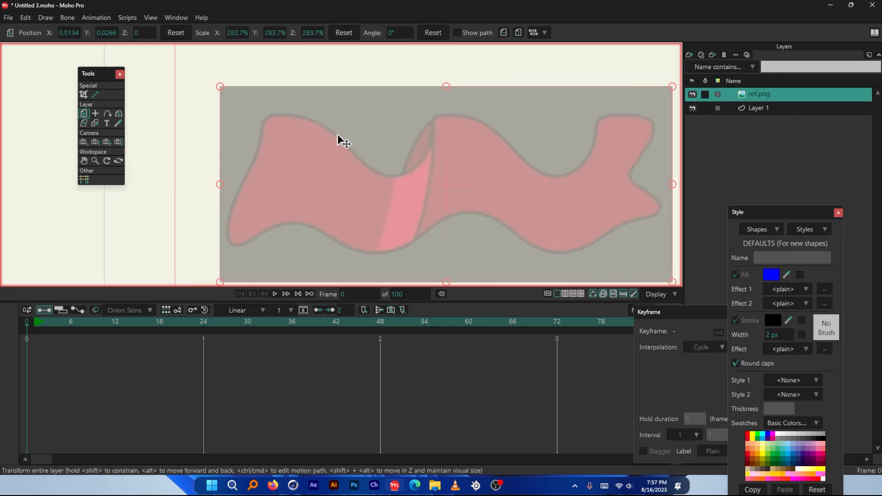
pyautogui.scroll(-2, 338, 126)
pyautogui.scroll(2, 305, 110)
pyautogui.scroll(-1, 430, 186)
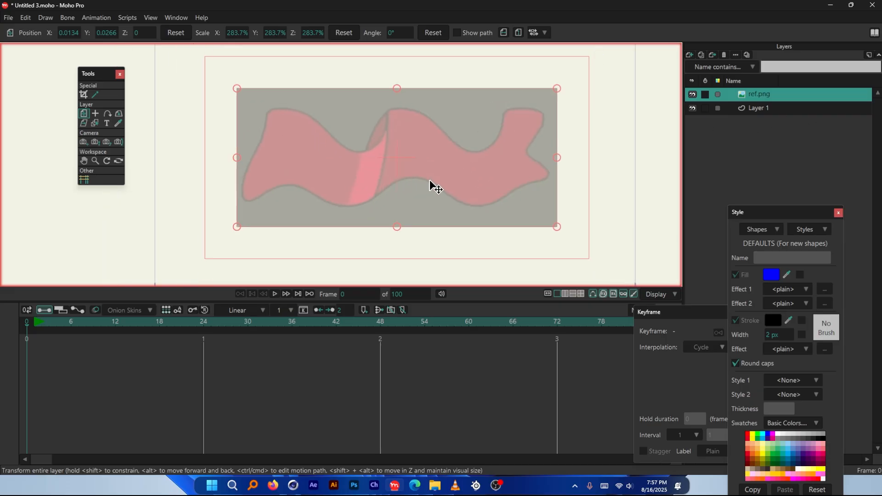
pyautogui.scroll(1, 357, 135)
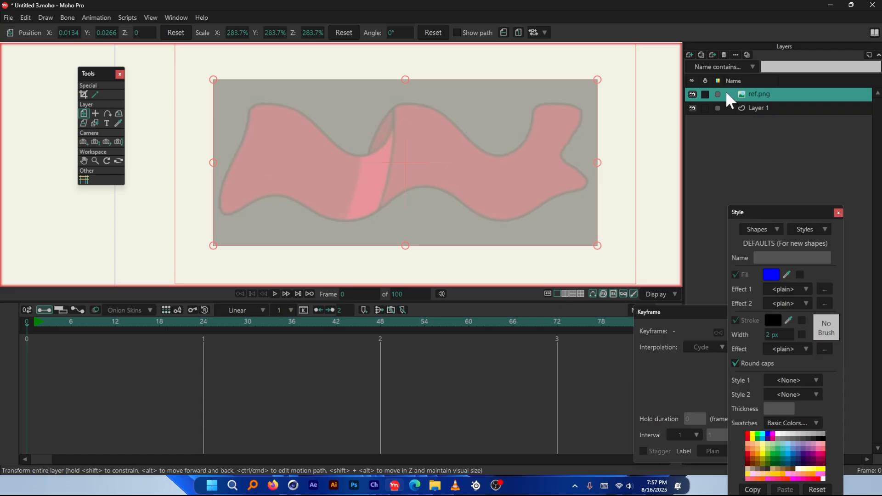
# Add a vector layer and draw a blue filled rectangle over the reference, extending its upper edge to cover the entire ribbon.
pyautogui.click(689, 54)
pyautogui.click(699, 65)
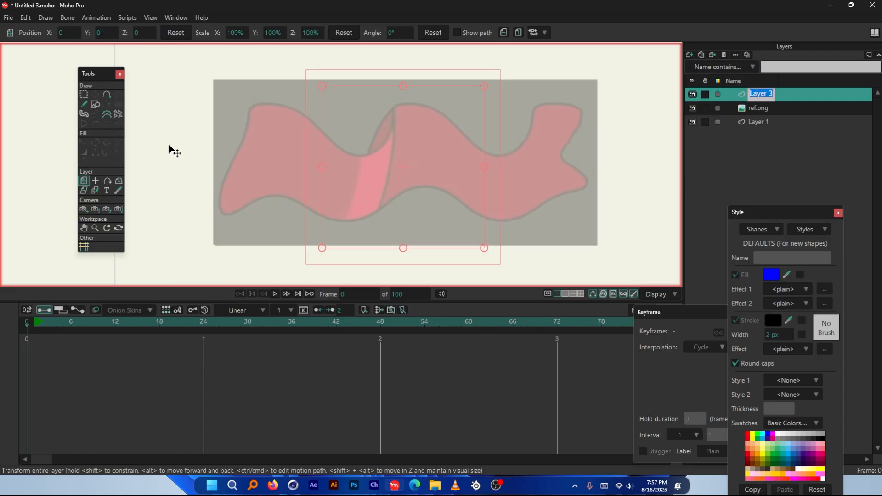
pyautogui.click(95, 103)
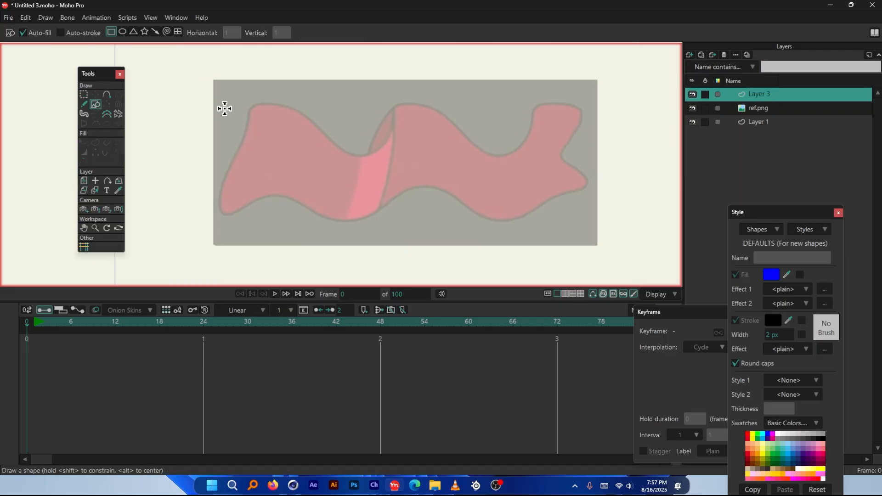
pyautogui.moveTo(213, 108); pyautogui.dragTo(594, 226)
pyautogui.moveTo(406, 109); pyautogui.dragTo(404, 101)
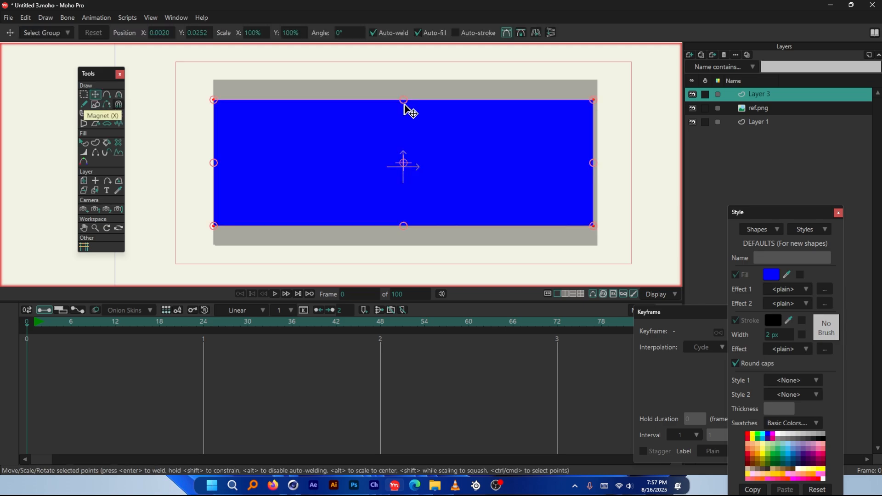
# Move the ref.png layer above the blue rectangle's layer in the layer stack.
pyautogui.moveTo(769, 107); pyautogui.dragTo(762, 89)
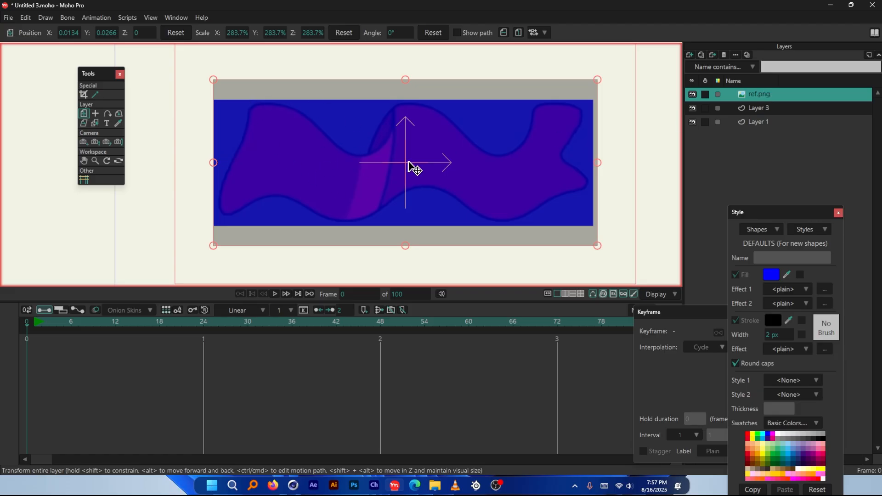
pyautogui.scroll(3, 250, 118)
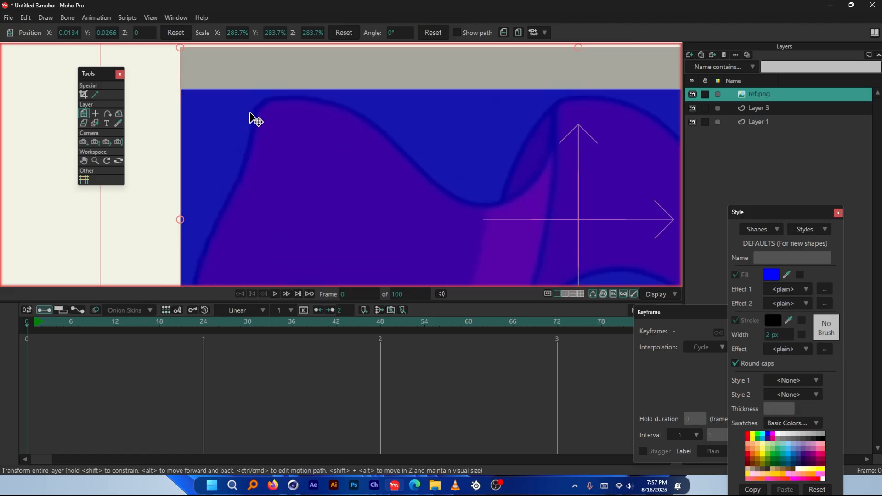
pyautogui.scroll(-3, 276, 124)
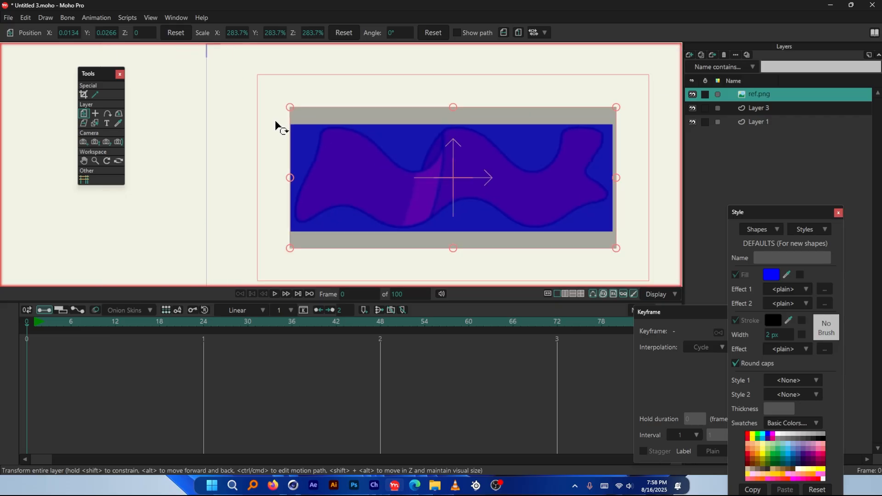
# Make the rectangle's layer, Layer 3, active, choose the Freehand tool for it and open the freehand options.
pyautogui.click(759, 106)
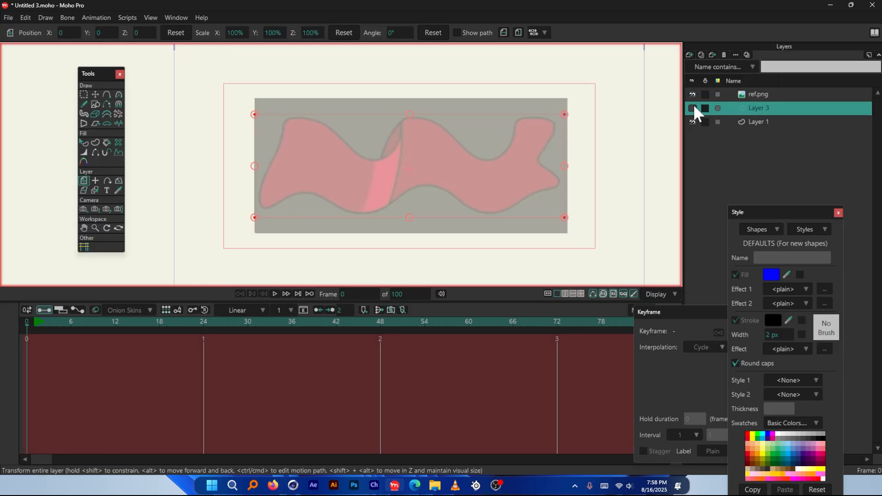
pyautogui.scroll(2, 339, 153)
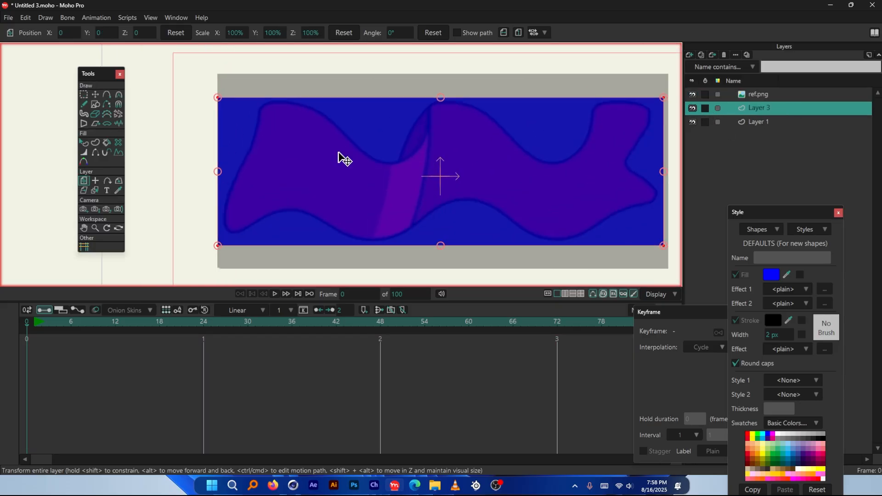
pyautogui.scroll(1, 342, 158)
pyautogui.click(84, 104)
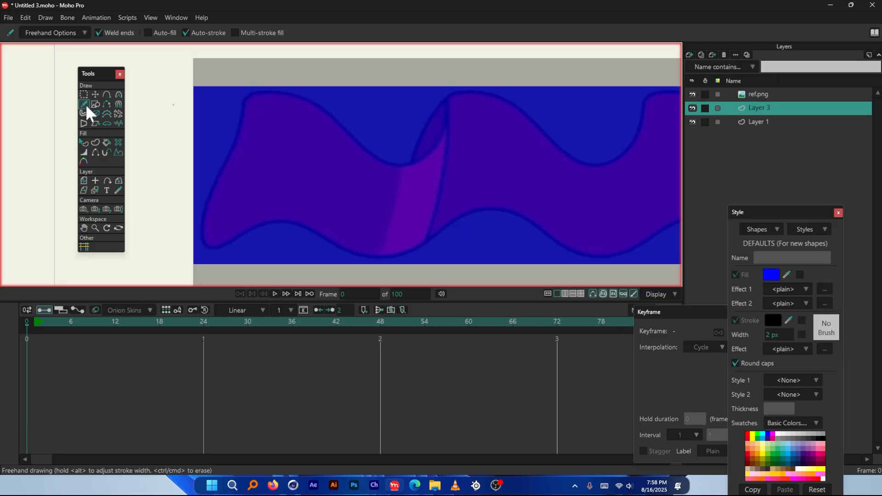
pyautogui.click(57, 33)
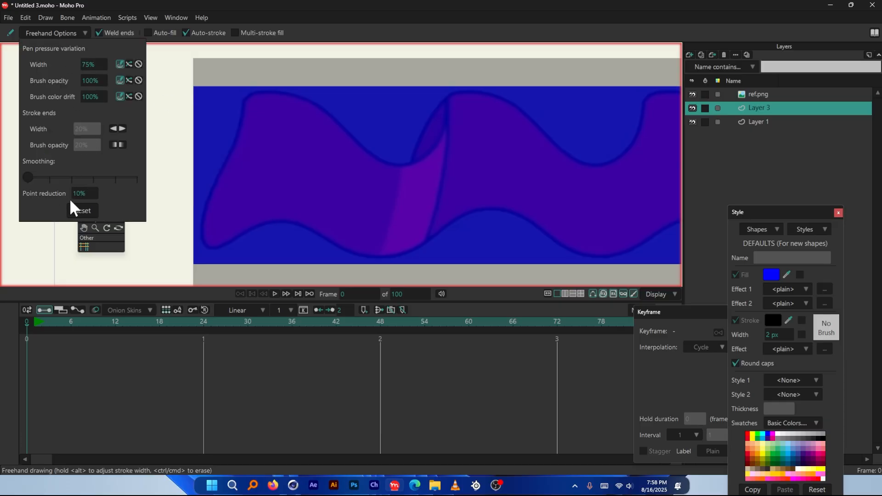
# Try tracing the ribbon's upper edge from its left corner to the fold with a freehand stroke, undoing each attempt.
pyautogui.moveTo(225, 103)
pyautogui.mouseDown()
pyautogui.moveTo(259, 95)
pyautogui.moveTo(334, 141)
pyautogui.moveTo(398, 161)
pyautogui.moveTo(439, 141)
pyautogui.moveTo(457, 98)
pyautogui.mouseUp()
pyautogui.scroll(1, 409, 154)
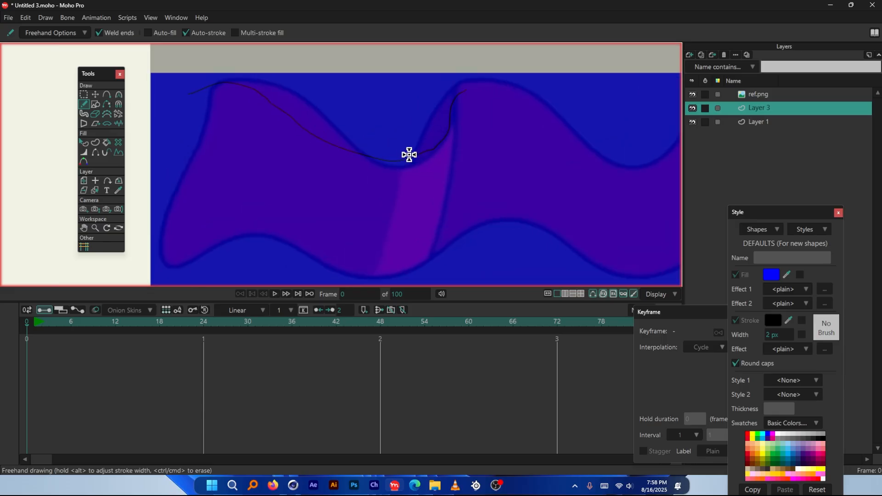
pyautogui.hotkey('ctrl', 'z')
pyautogui.moveTo(194, 91)
pyautogui.mouseDown()
pyautogui.moveTo(248, 76)
pyautogui.moveTo(410, 166)
pyautogui.moveTo(455, 106)
pyautogui.mouseUp()
pyautogui.scroll(2, 437, 151)
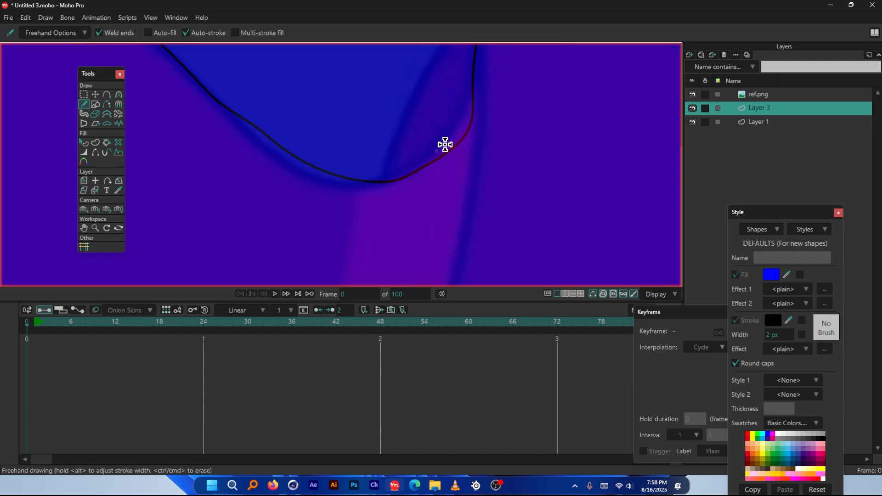
pyautogui.scroll(-5, 440, 159)
# Raise the freehand smoothing by one mark and set the point reduction to 20%.
pyautogui.click(60, 34)
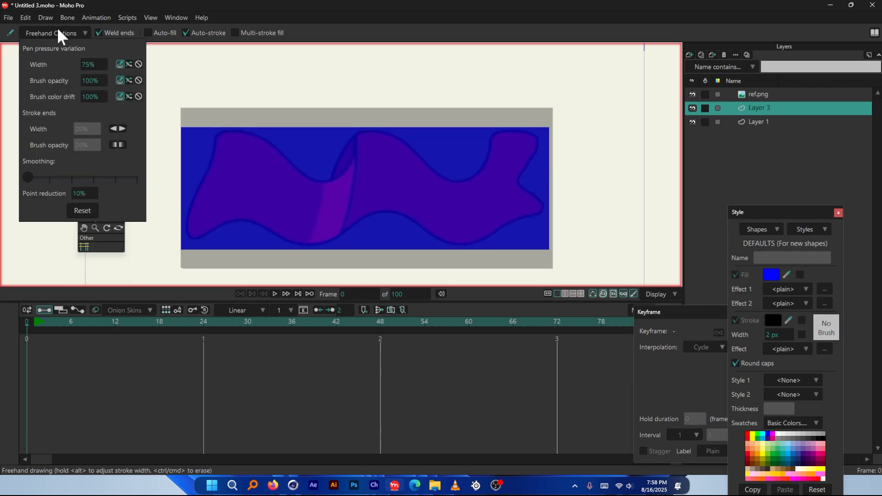
pyautogui.click(85, 192)
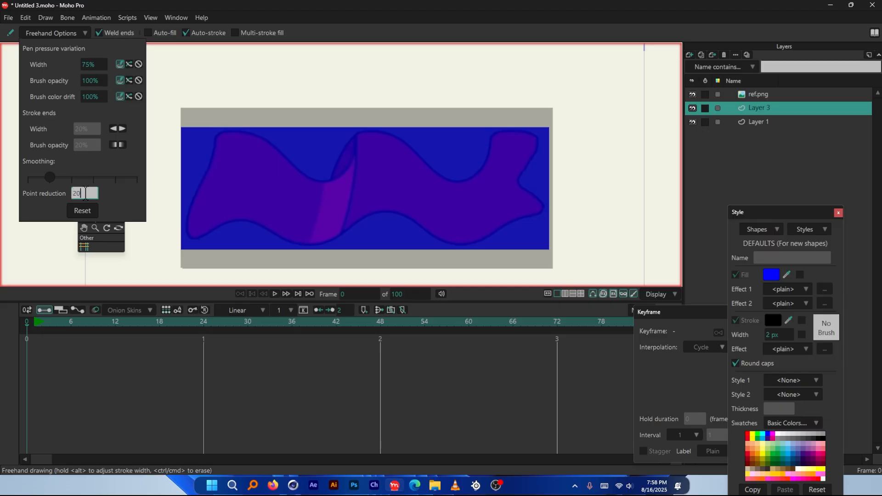
pyautogui.press('Return')
# Try a smoothed freehand stroke along the ribbon's first wave up to the fold, then undo it.
pyautogui.scroll(3, 437, 133)
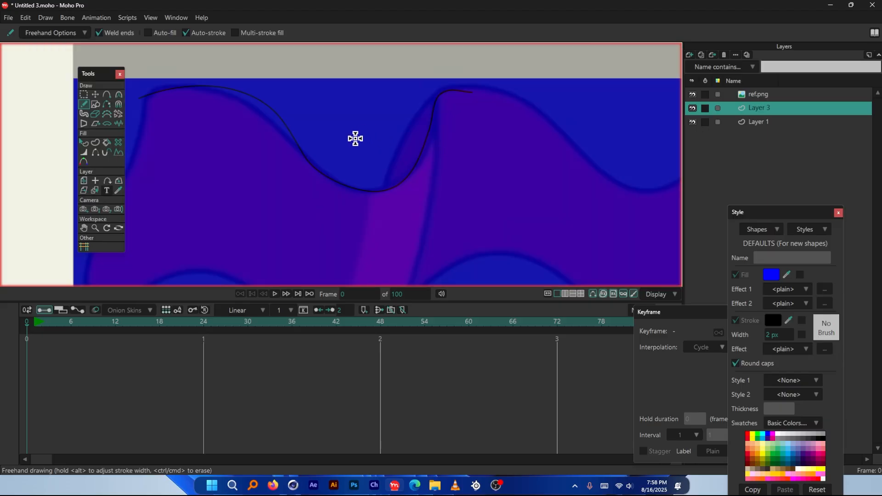
pyautogui.scroll(-4, 315, 162)
pyautogui.scroll(3, 309, 151)
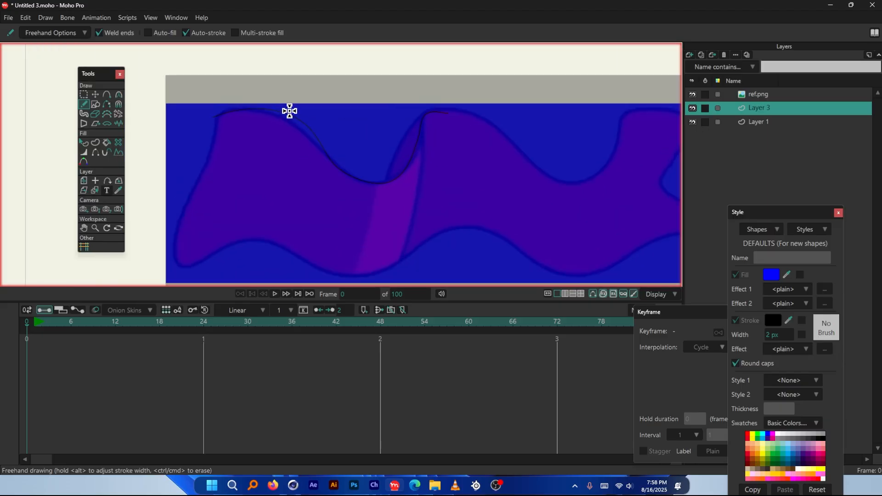
pyautogui.hotkey('ctrl', 'z')
# Trace the ribbon's upper edge in two joined freehand strokes, from the left corner across both waves to just above the flared right end.
pyautogui.scroll(1, 341, 134)
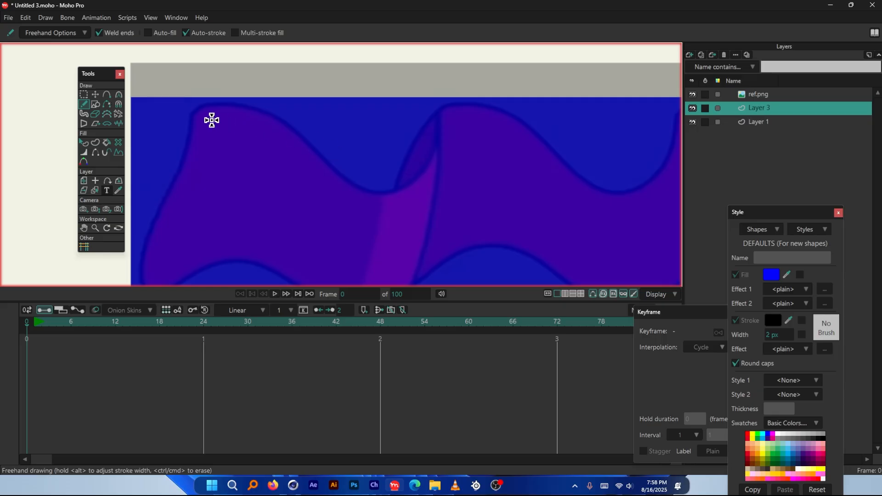
pyautogui.moveTo(191, 115)
pyautogui.mouseDown()
pyautogui.moveTo(210, 103)
pyautogui.moveTo(246, 106)
pyautogui.moveTo(293, 125)
pyautogui.moveTo(352, 181)
pyautogui.moveTo(415, 185)
pyautogui.moveTo(437, 157)
pyautogui.moveTo(523, 122)
pyautogui.mouseUp()
pyautogui.moveTo(537, 159); pyautogui.dragTo(350, 159)
pyautogui.scroll(2, 461, 182)
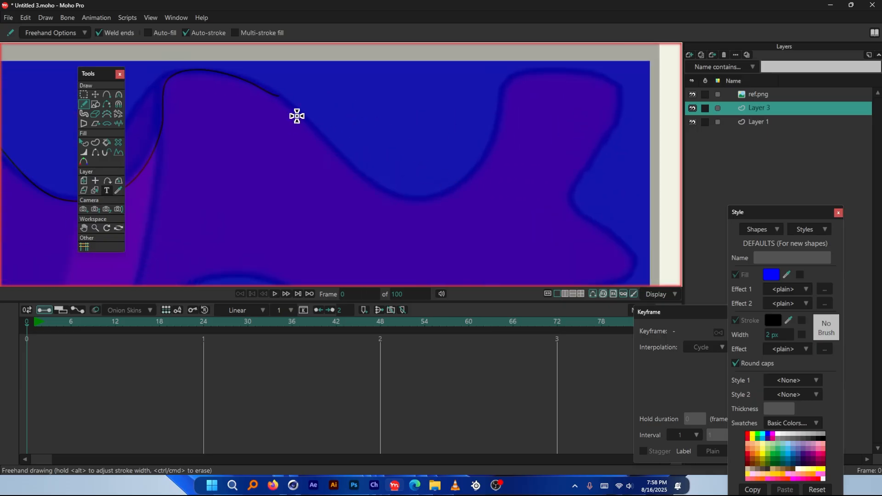
pyautogui.moveTo(278, 96)
pyautogui.mouseDown()
pyautogui.moveTo(377, 184)
pyautogui.moveTo(510, 52)
pyautogui.mouseUp()
pyautogui.scroll(-4, 576, 118)
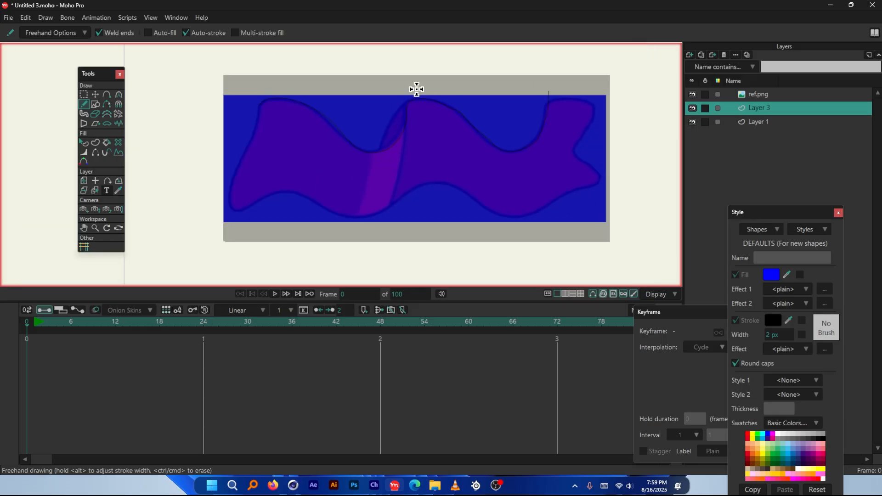
# Close the traced outline with a freehand stroke running above the rectangle from the flared right end back to the ribbon's upper-left corner.
pyautogui.scroll(3, 417, 88)
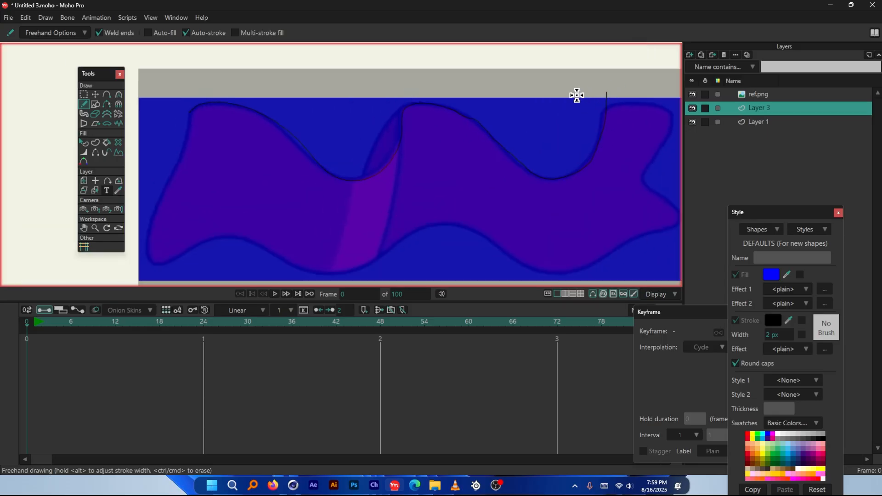
pyautogui.moveTo(607, 91)
pyautogui.mouseDown()
pyautogui.moveTo(261, 87)
pyautogui.moveTo(606, 89)
pyautogui.moveTo(577, 75)
pyautogui.moveTo(429, 77)
pyautogui.moveTo(190, 111)
pyautogui.mouseUp()
pyautogui.hotkey('ctrl', 'z')
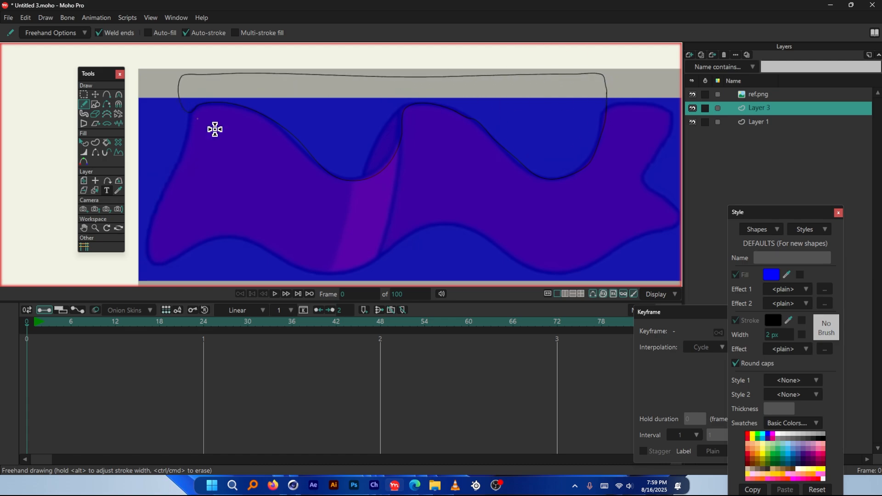
pyautogui.scroll(3, 195, 126)
pyautogui.scroll(-3, 194, 126)
# Hide the ref.png layer and smooth the kink on the second wave's downward slope by realigning that point's Bezier handles.
pyautogui.click(692, 95)
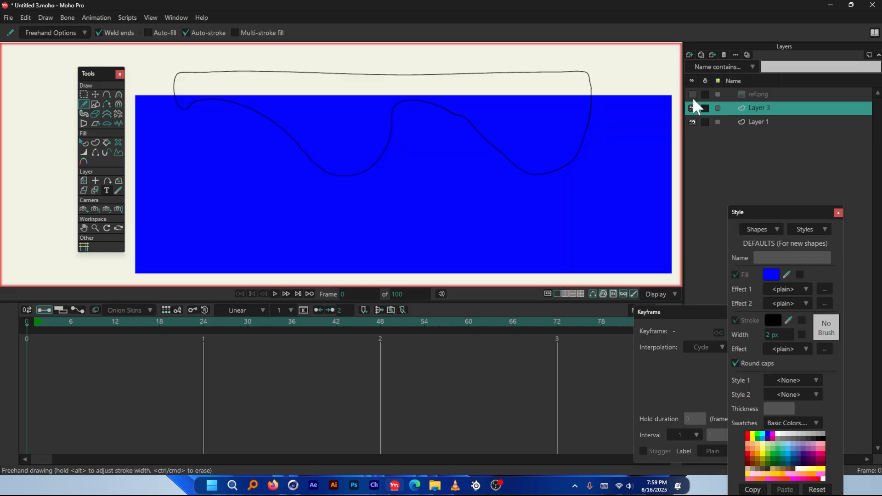
pyautogui.scroll(2, 450, 115)
pyautogui.scroll(-3, 461, 146)
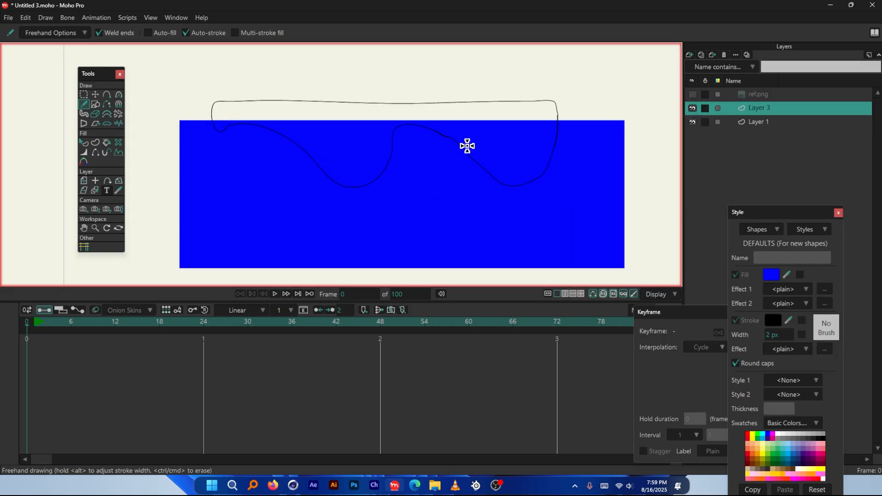
pyautogui.scroll(5, 480, 122)
pyautogui.scroll(2, 395, 124)
pyautogui.click(96, 95)
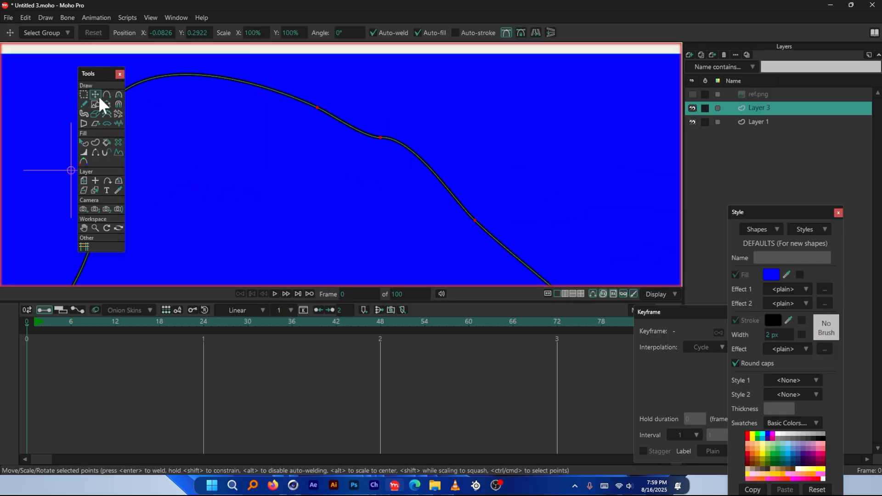
pyautogui.click(385, 144)
pyautogui.moveTo(378, 139); pyautogui.dragTo(361, 128)
pyautogui.hotkey('ctrl', 'z')
pyautogui.moveTo(380, 137); pyautogui.dragTo(379, 140)
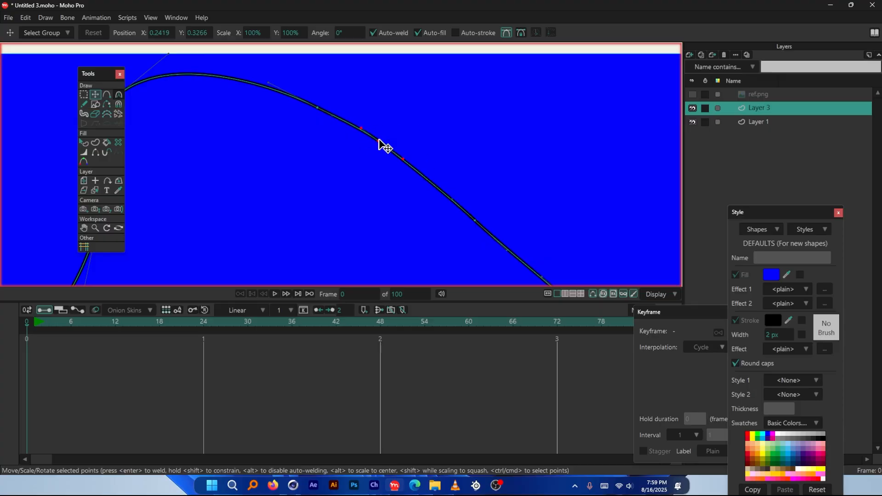
# Examine the closed outline's points and curve smoothness on Layer 3 along both waves and at the upper-left corner.
pyautogui.scroll(-7, 431, 132)
pyautogui.click(758, 122)
pyautogui.scroll(-3, 468, 159)
pyautogui.scroll(4, 261, 153)
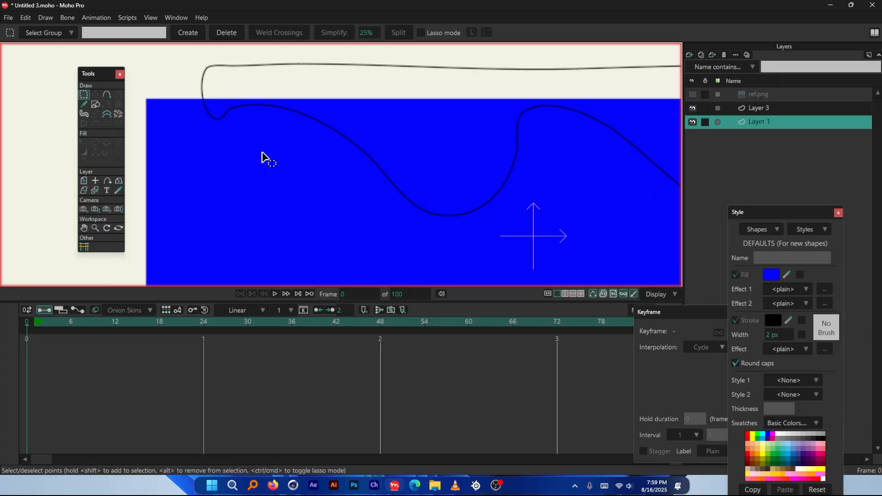
pyautogui.scroll(-2, 367, 131)
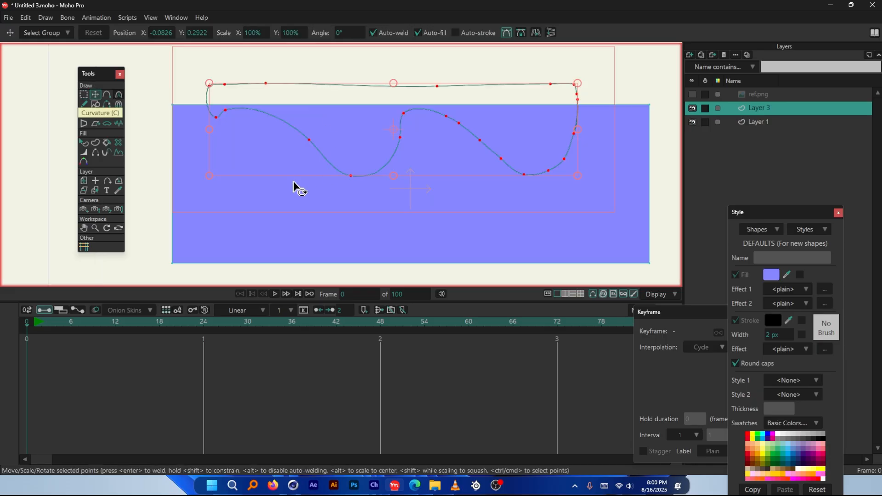
pyautogui.scroll(1, 381, 125)
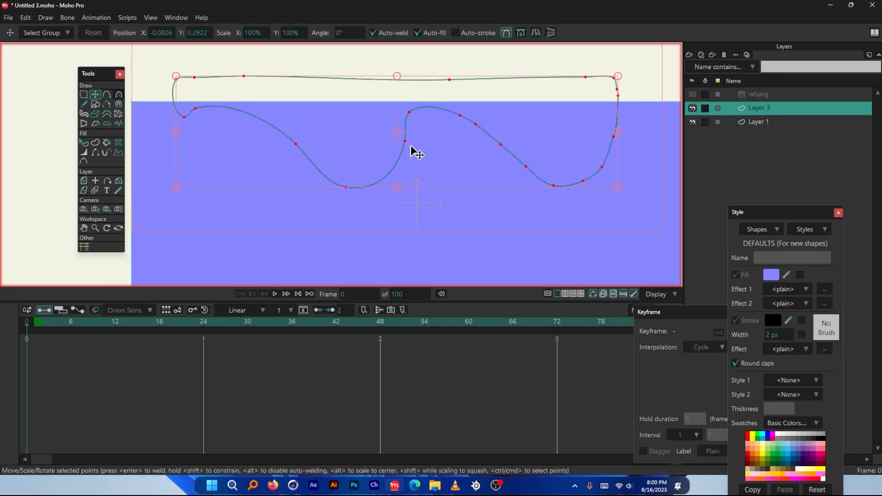
pyautogui.scroll(7, 196, 111)
pyautogui.scroll(-7, 196, 111)
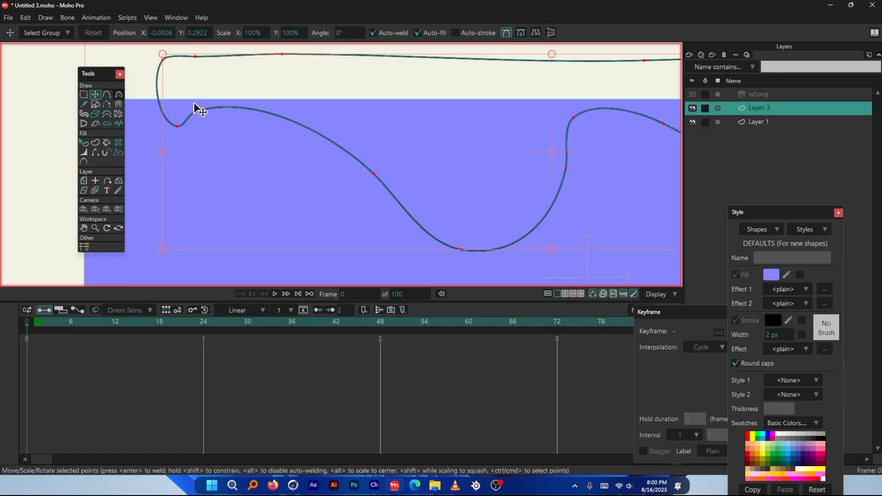
pyautogui.scroll(-2, 362, 146)
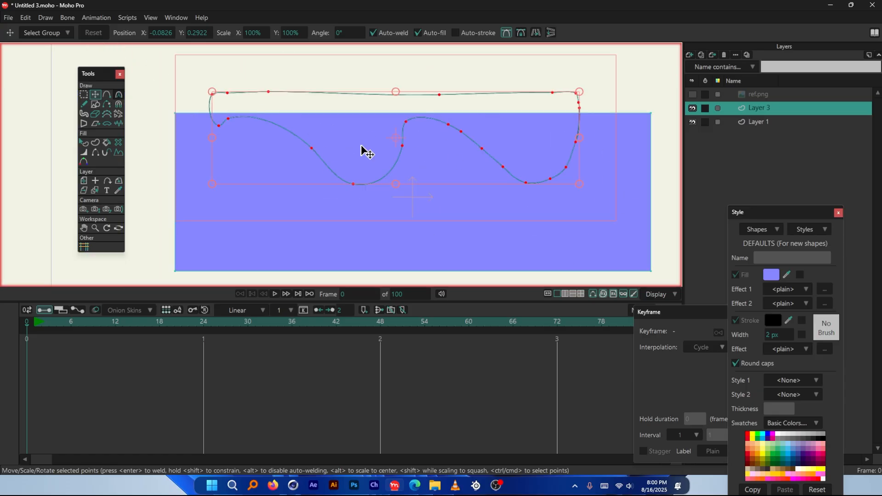
# Show the ref.png layer and narrow the rectangle slightly from both its right and left sides to fit the reference ribbon.
pyautogui.click(692, 94)
pyautogui.scroll(-2, 377, 121)
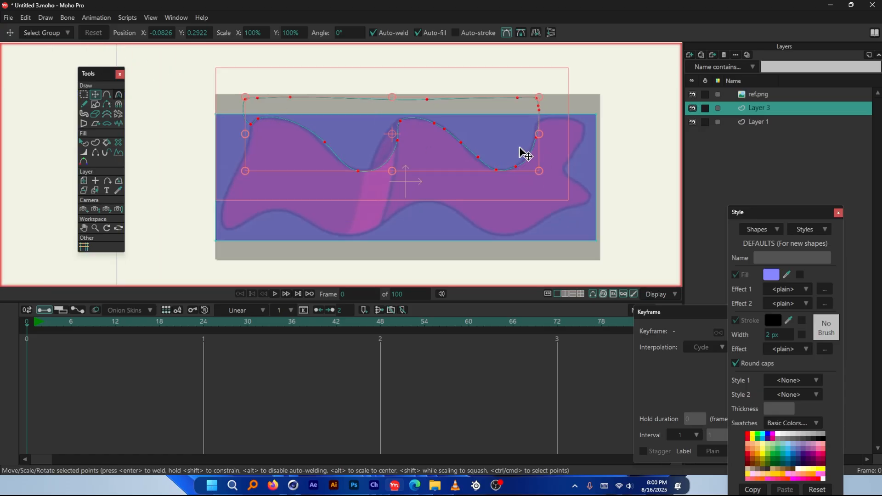
pyautogui.scroll(1, 523, 152)
pyautogui.click(602, 156)
pyautogui.moveTo(611, 183); pyautogui.dragTo(598, 183)
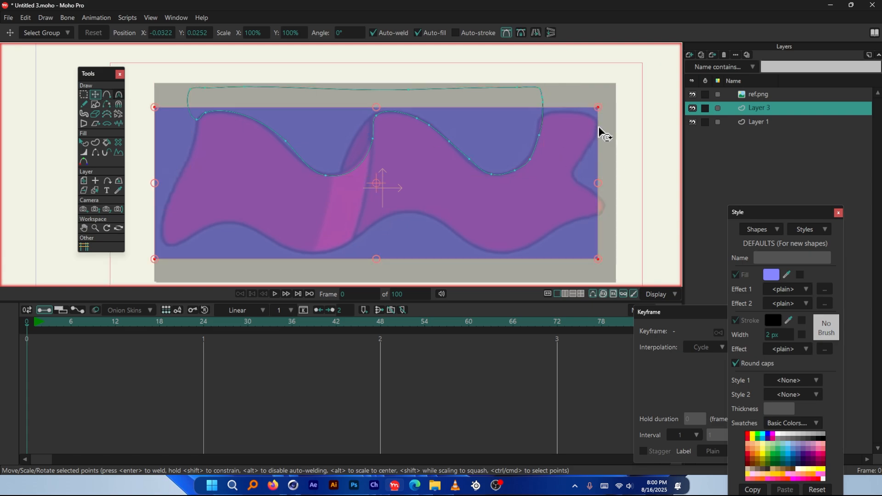
pyautogui.scroll(-1, 611, 138)
pyautogui.scroll(2, 222, 158)
pyautogui.moveTo(258, 182); pyautogui.dragTo(266, 181)
pyautogui.scroll(-2, 266, 182)
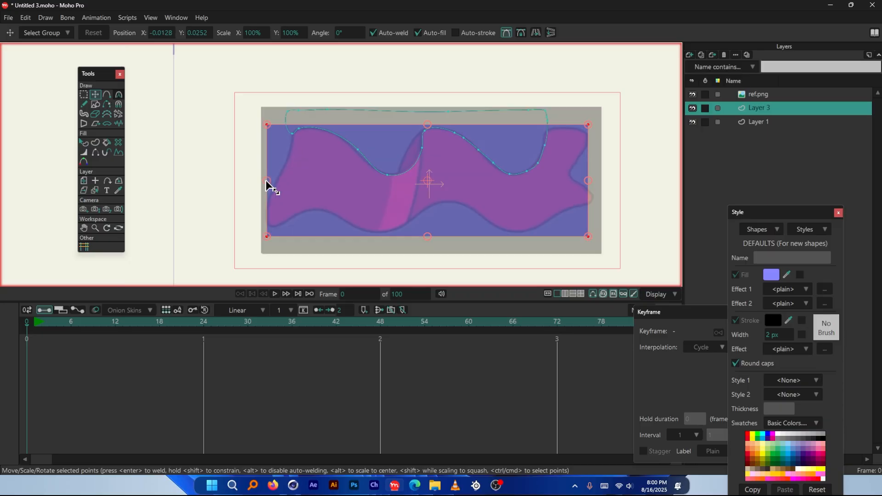
pyautogui.scroll(1, 267, 148)
pyautogui.scroll(-1, 284, 134)
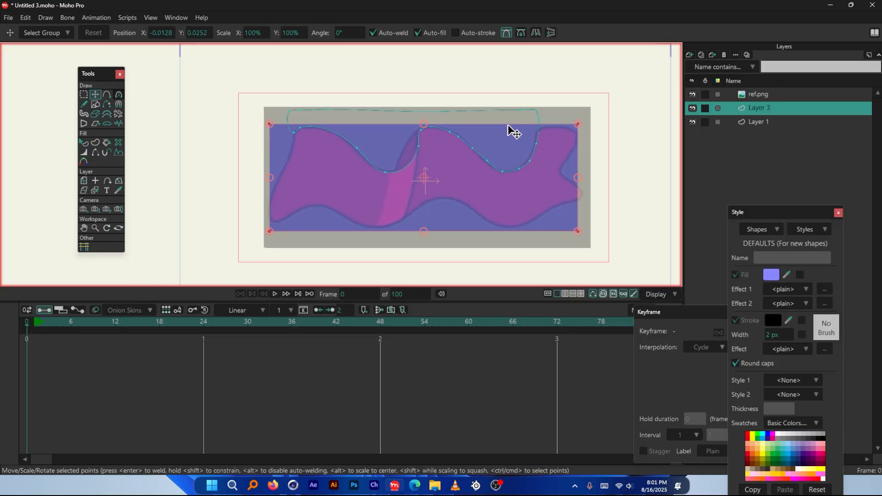
# Hide the ref.png layer and select all points of the traced outline, checking the curve at its left corner.
pyautogui.click(354, 116)
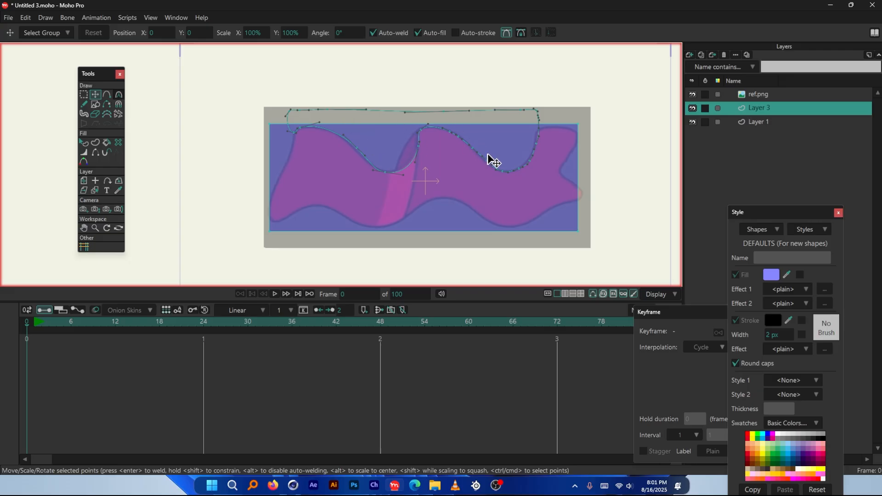
pyautogui.scroll(2, 466, 132)
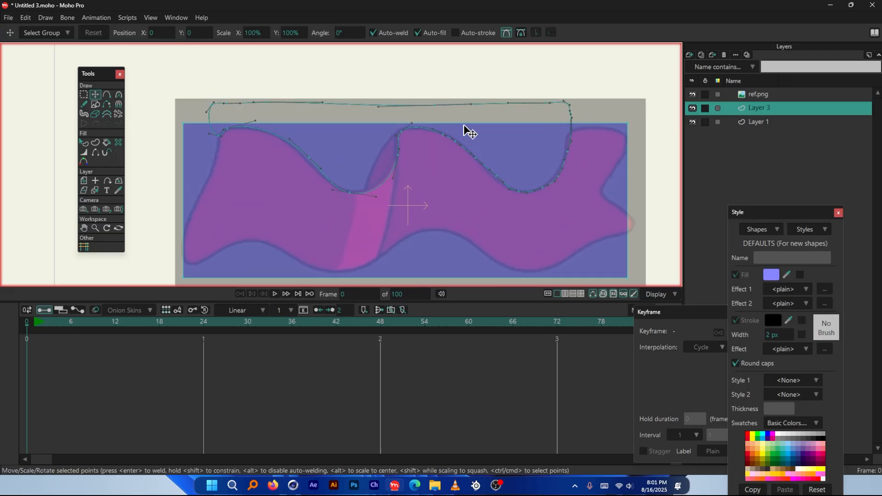
pyautogui.scroll(-2, 478, 157)
pyautogui.click(693, 94)
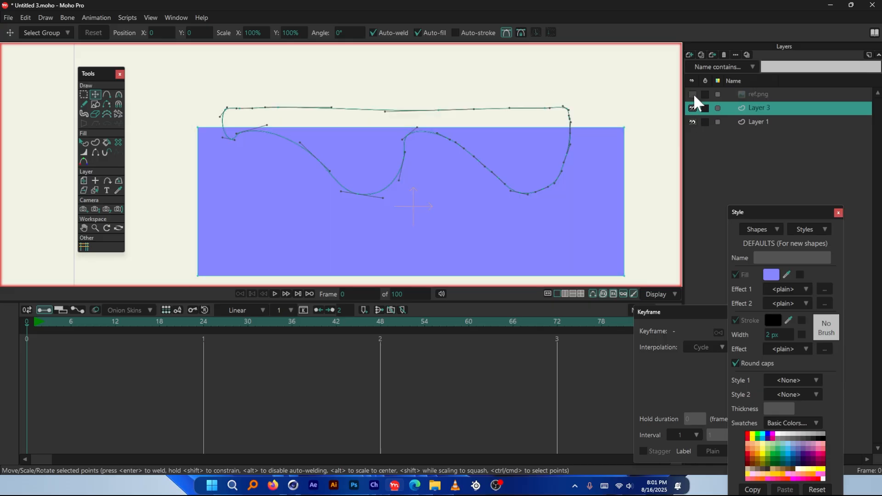
pyautogui.hotkey('ctrl', 'a')
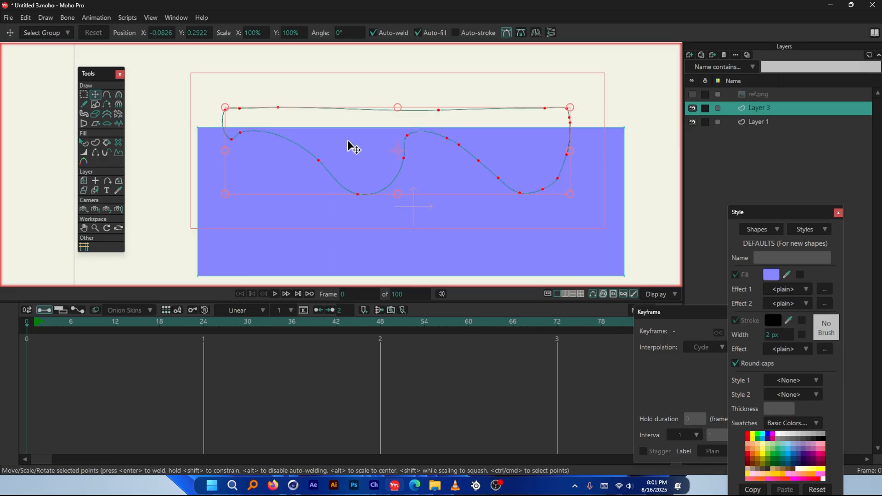
pyautogui.scroll(4, 345, 139)
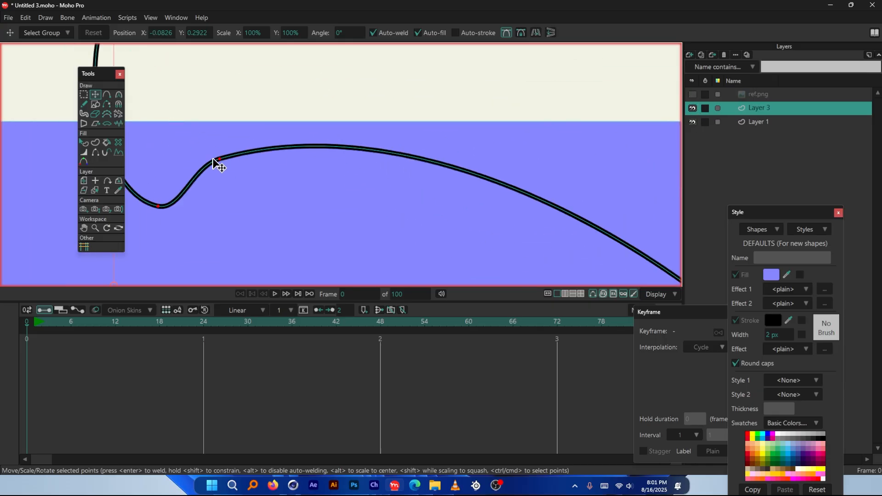
pyautogui.scroll(-2, 216, 163)
pyautogui.scroll(2, 200, 142)
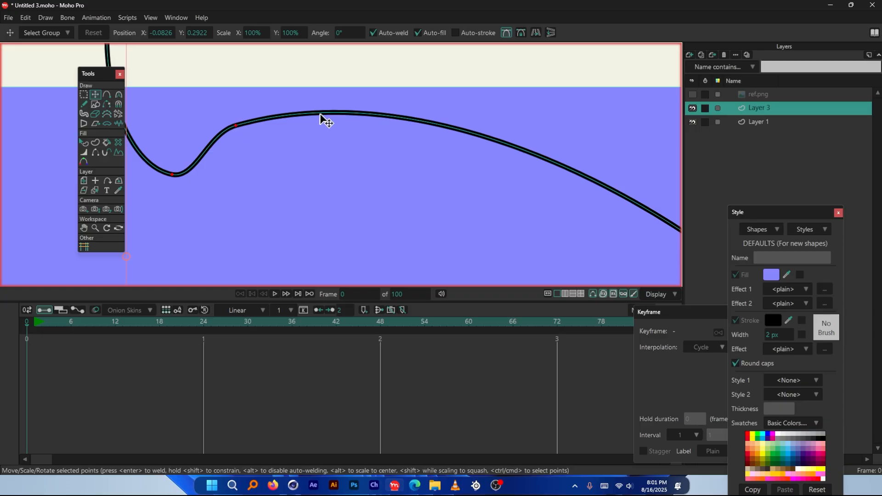
# Select the traced outline's shape and enable its fill.
pyautogui.click(83, 142)
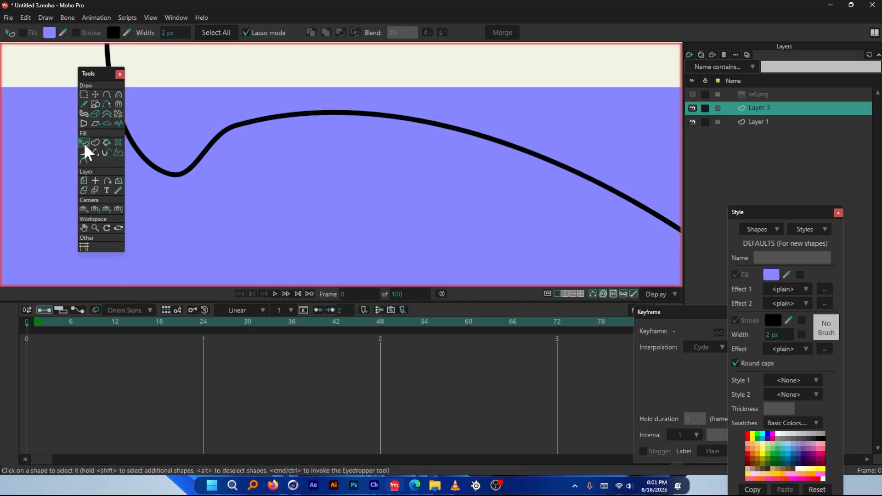
pyautogui.click(228, 131)
pyautogui.scroll(-3, 225, 148)
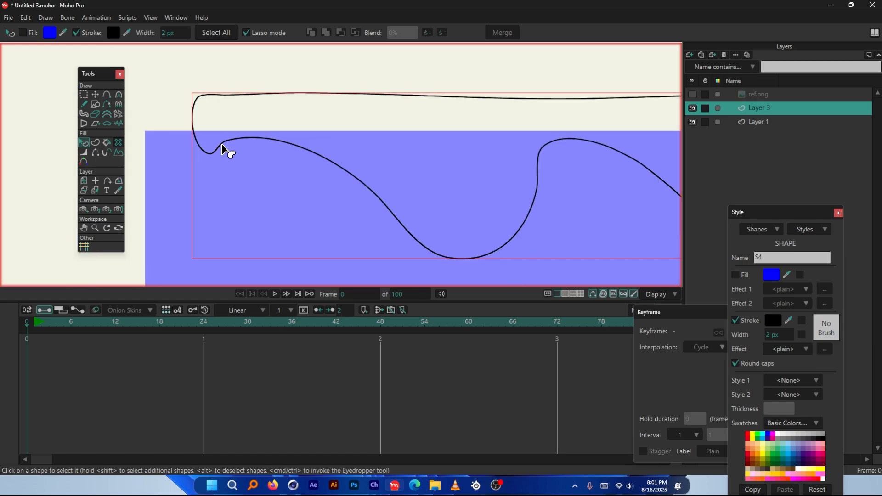
pyautogui.scroll(-2, 296, 152)
pyautogui.click(23, 32)
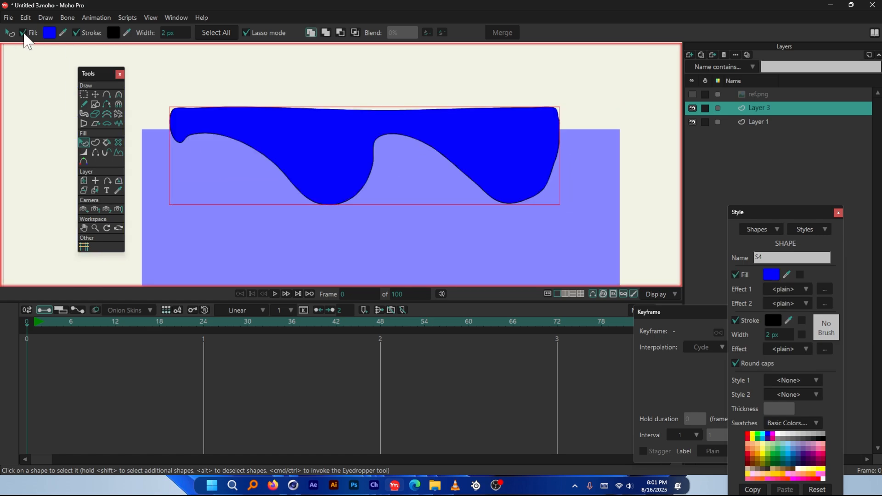
pyautogui.scroll(2, 420, 199)
pyautogui.scroll(-1, 305, 94)
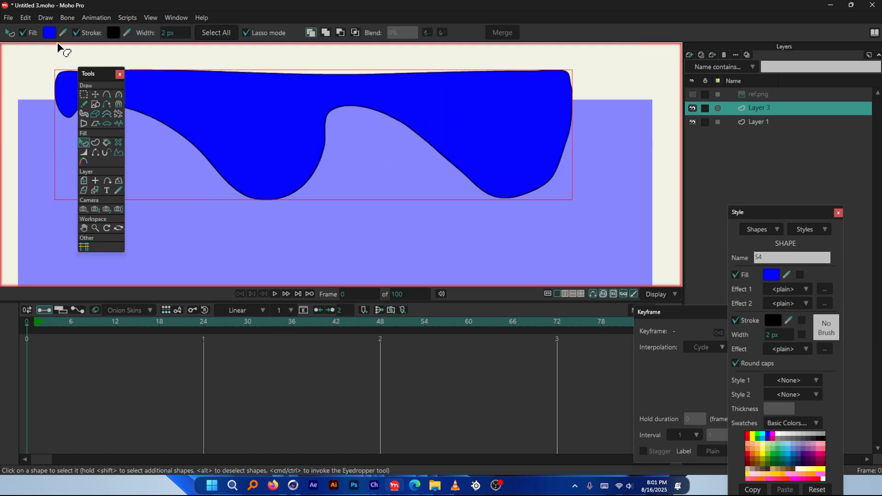
# Change the traced shape's fill to purple, hex 9C04FD.
pyautogui.click(48, 33)
pyautogui.click(749, 216)
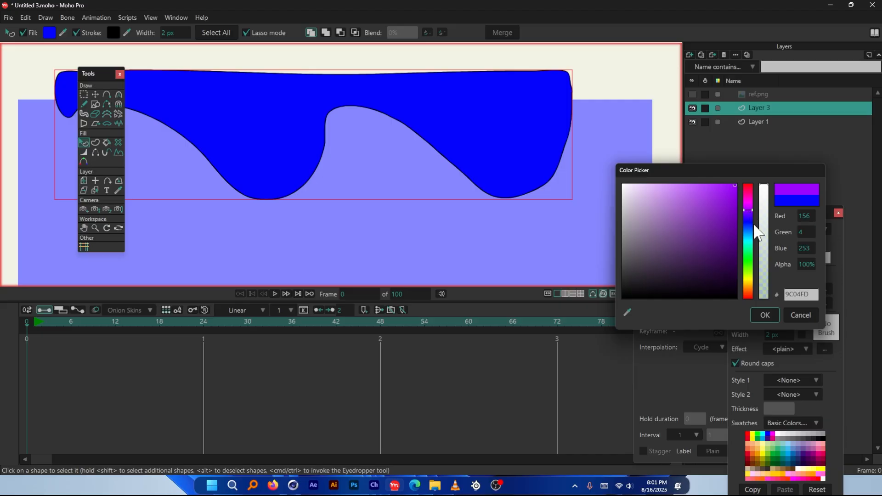
pyautogui.click(765, 316)
pyautogui.scroll(-2, 488, 138)
pyautogui.scroll(1, 191, 132)
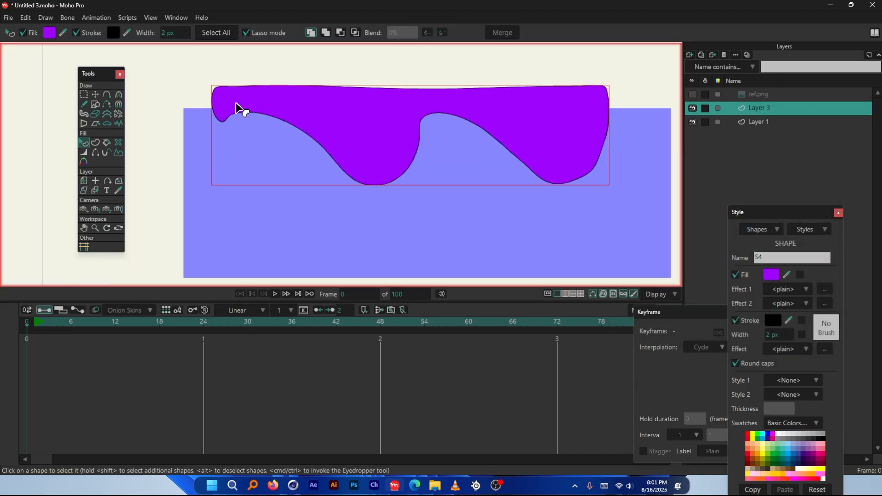
pyautogui.scroll(-3, 415, 129)
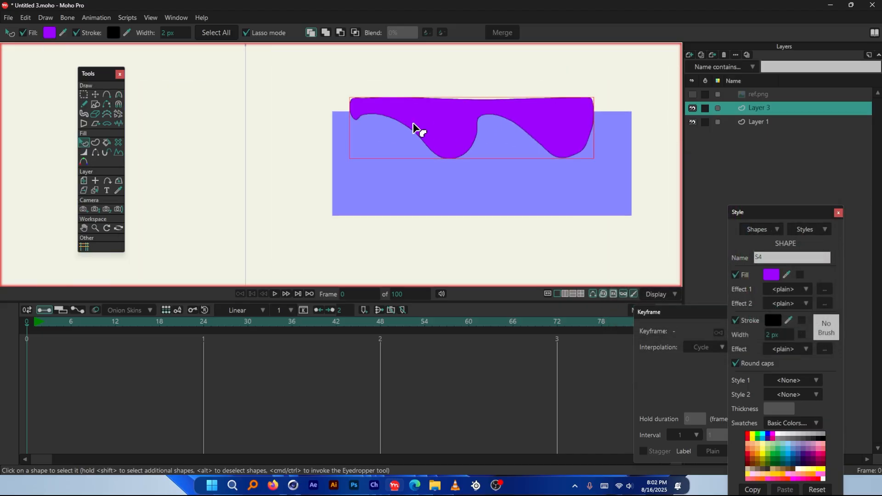
pyautogui.scroll(2, 488, 129)
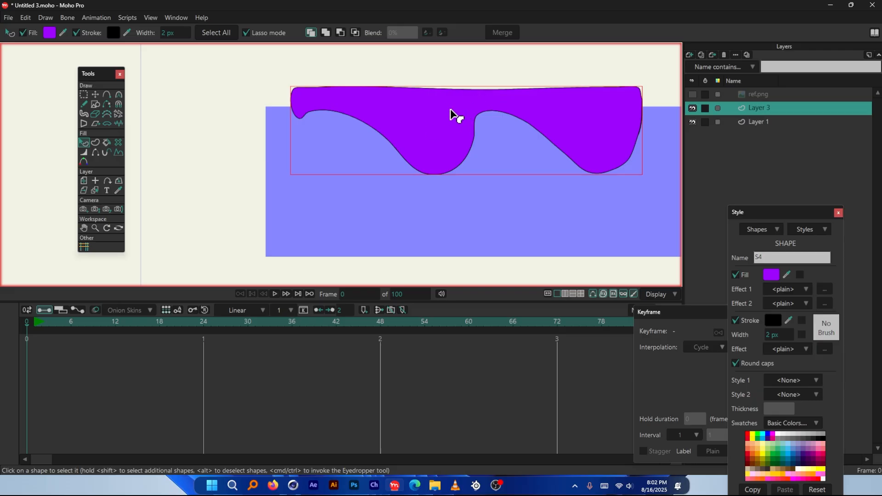
# Duplicate the purple shape and move the copy straight left until its right end overlaps the original's left corner.
pyautogui.click(95, 94)
pyautogui.press('Up')
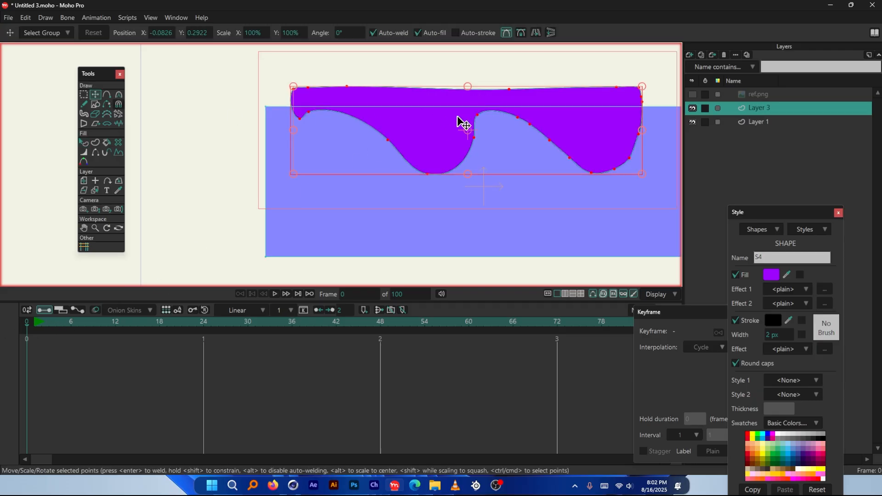
pyautogui.moveTo(580, 132); pyautogui.dragTo(226, 120)
pyautogui.scroll(6, 276, 127)
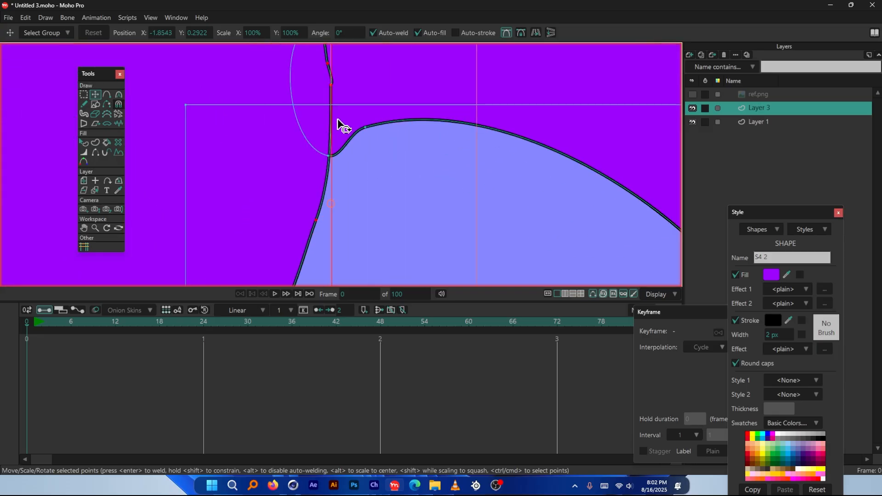
pyautogui.scroll(-6, 339, 120)
pyautogui.scroll(6, 336, 124)
pyautogui.scroll(-4, 316, 168)
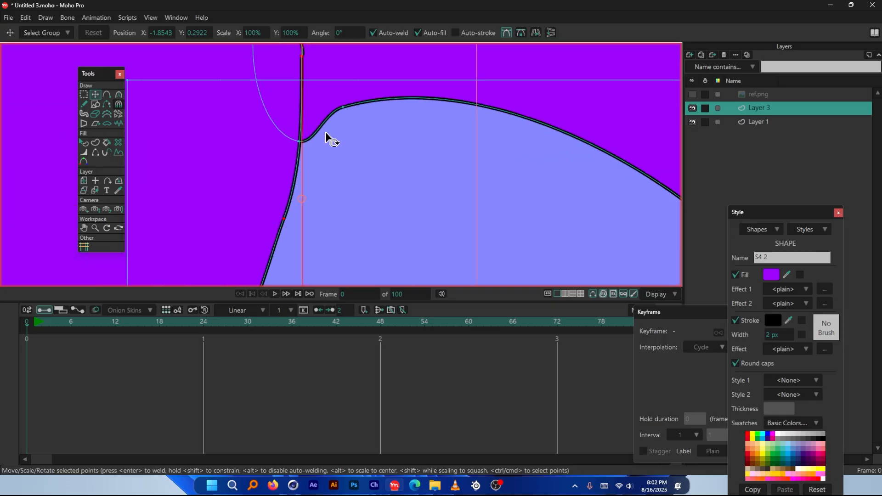
# Raise the Bezier handle at the original shape's left corner so its curve meets the copy's edge in a clean, sharp corner.
pyautogui.click(342, 110)
pyautogui.scroll(2, 342, 111)
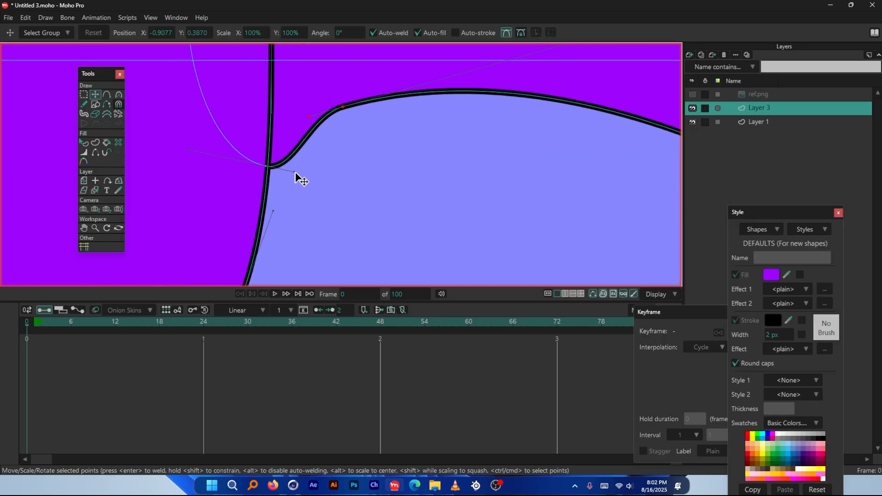
pyautogui.moveTo(295, 174); pyautogui.dragTo(295, 125)
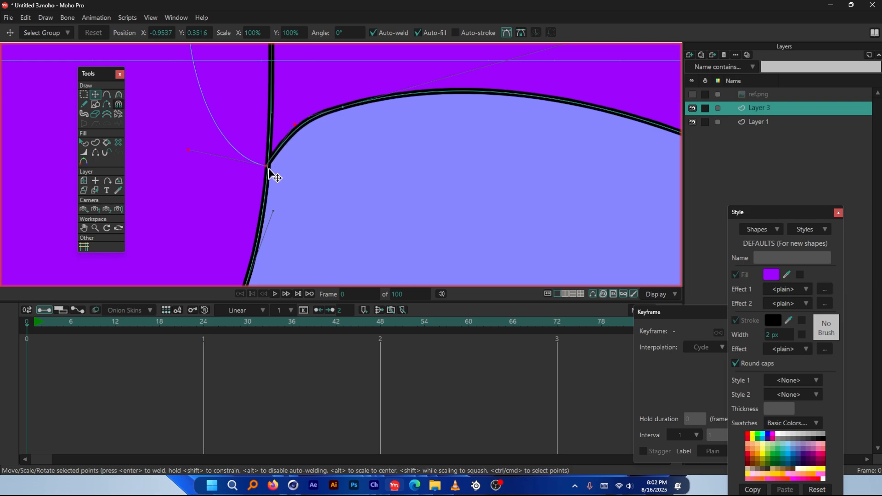
pyautogui.scroll(-3, 301, 110)
pyautogui.scroll(2, 301, 132)
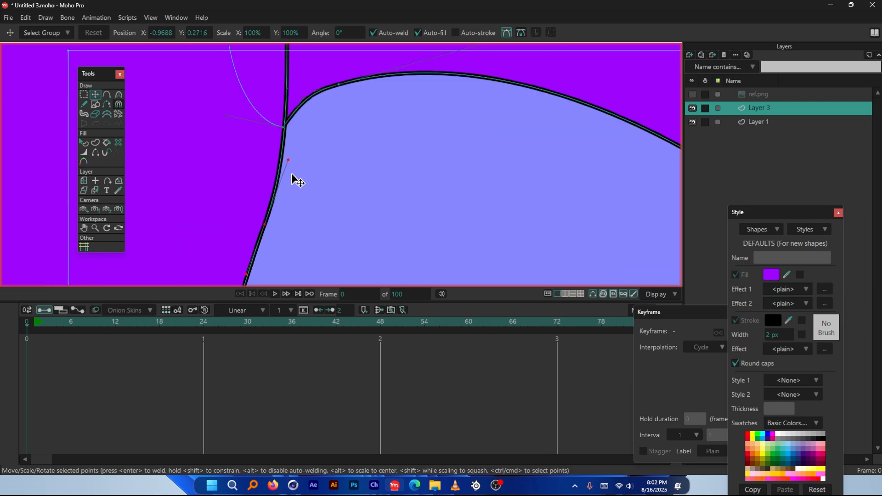
# Adjust the Bezier handles on the copy's right edge, above and below the junction, so the edge meets the original's left corner.
pyautogui.moveTo(289, 160); pyautogui.dragTo(263, 161)
pyautogui.scroll(-2, 292, 201)
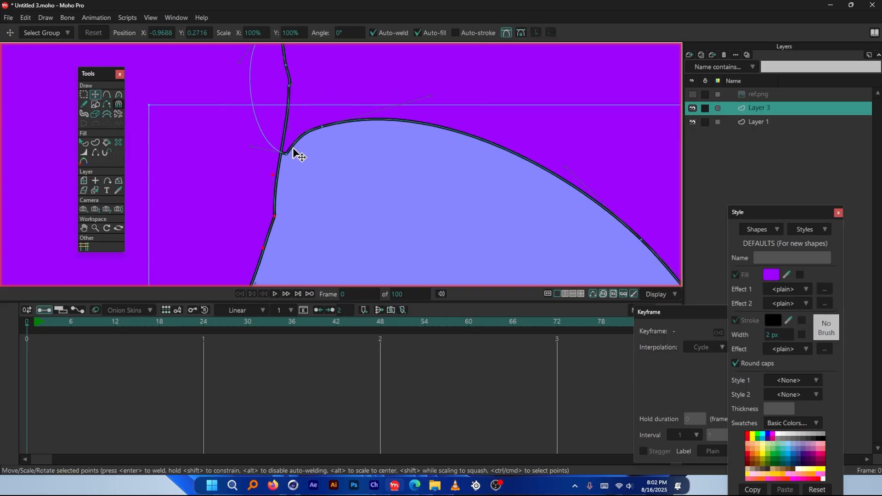
pyautogui.moveTo(289, 129); pyautogui.dragTo(296, 146)
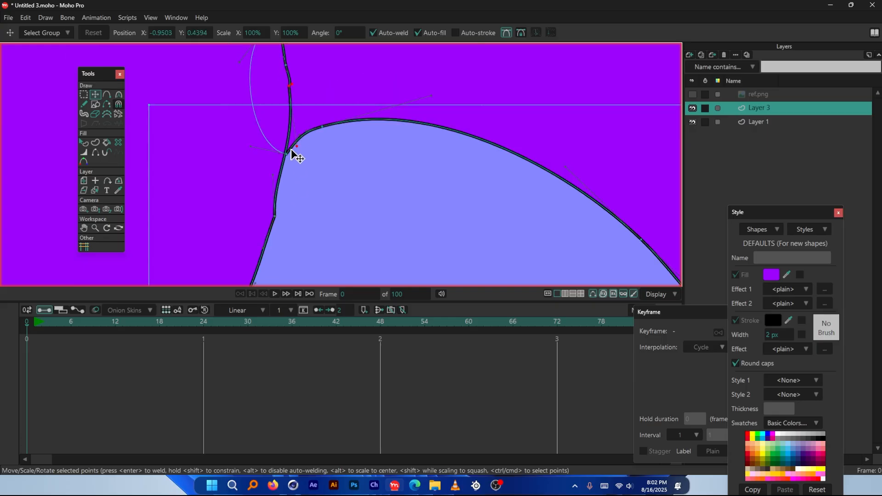
pyautogui.scroll(2, 285, 153)
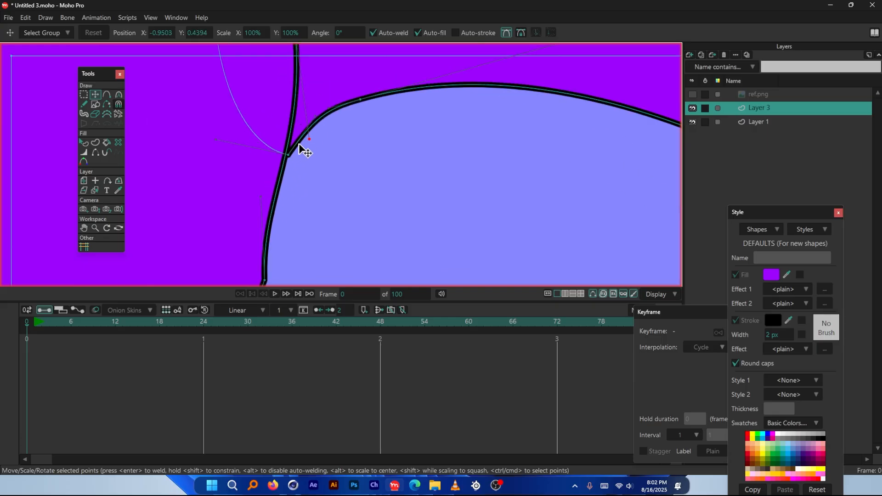
pyautogui.scroll(-3, 301, 134)
pyautogui.scroll(-1, 313, 148)
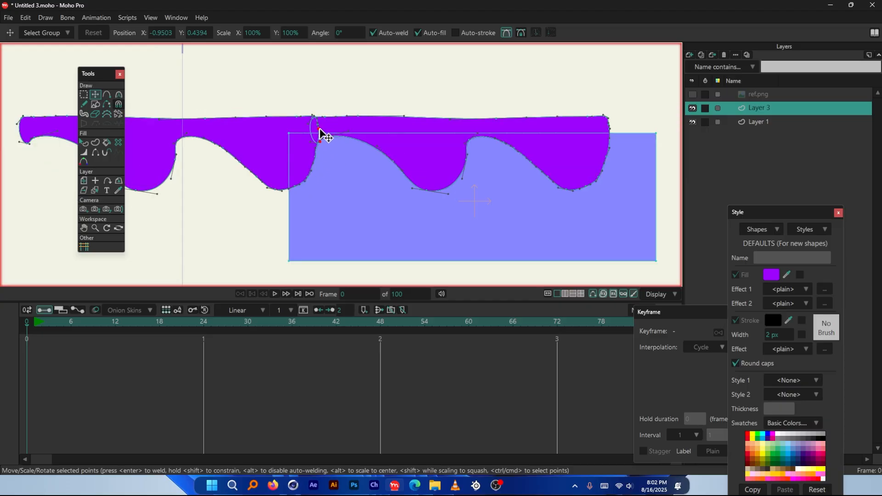
pyautogui.scroll(2, 315, 148)
pyautogui.scroll(1, 322, 146)
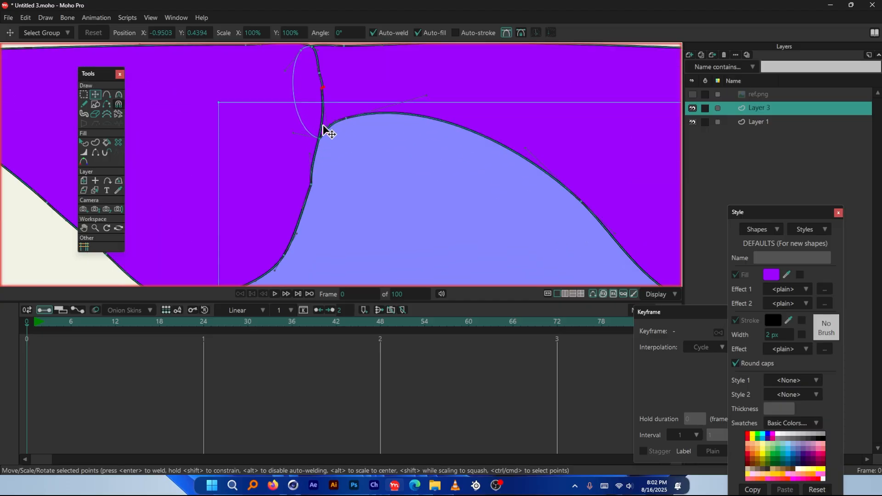
pyautogui.scroll(-2, 335, 124)
pyautogui.scroll(2, 429, 192)
pyautogui.scroll(-1, 248, 154)
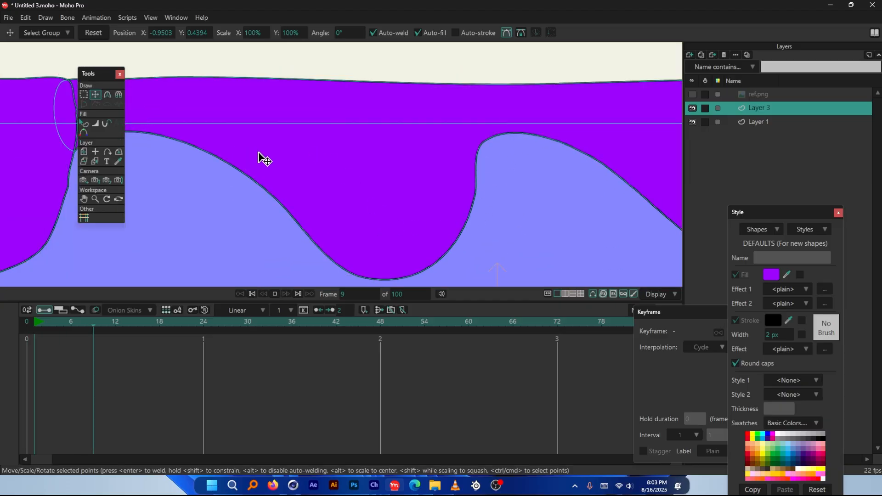
# Smooth the kink in the copy's right edge just below the junction by adjusting that point's Bezier handle.
pyautogui.scroll(3, 276, 162)
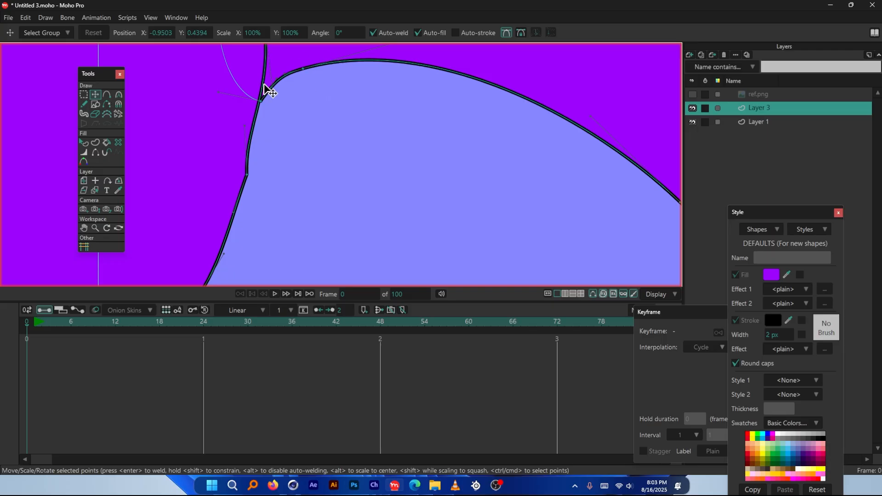
pyautogui.moveTo(243, 128); pyautogui.dragTo(240, 137)
pyautogui.scroll(-1, 266, 164)
pyautogui.scroll(3, 261, 165)
pyautogui.scroll(-4, 263, 172)
pyautogui.scroll(-3, 280, 168)
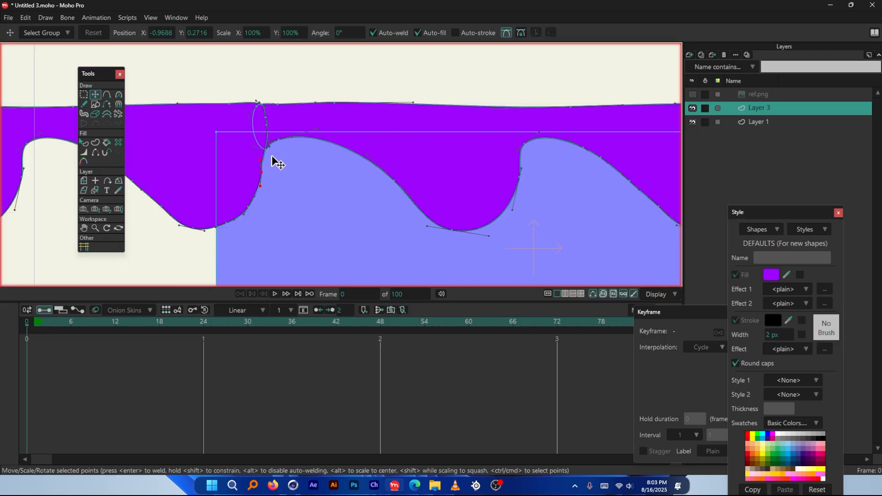
pyautogui.scroll(2, 256, 164)
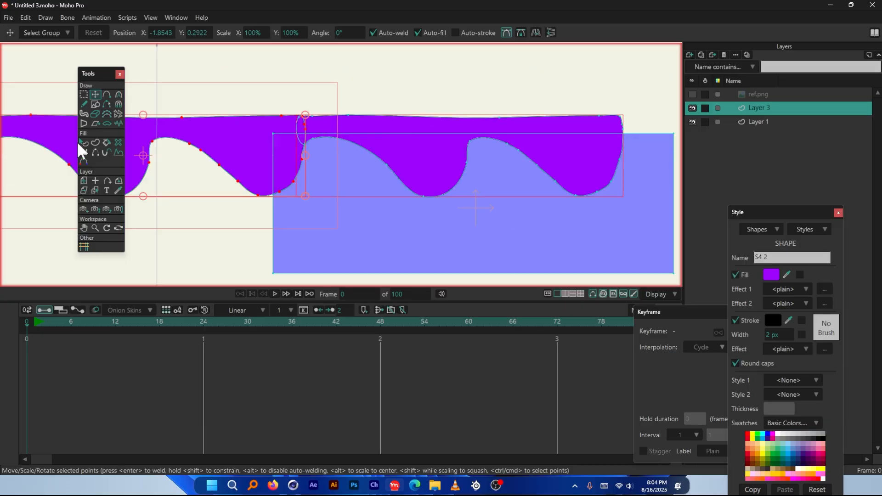
# Select both overlapping purple shapes, merge them into a single shape, and switch to the Transform Points tool.
pyautogui.click(82, 142)
pyautogui.click(376, 138)
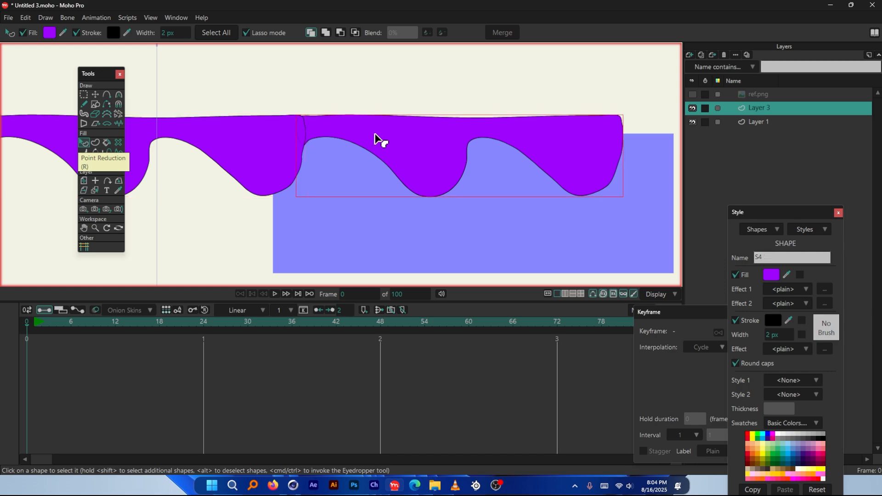
pyautogui.keyDown('shift'); pyautogui.click(266, 139); pyautogui.keyUp('shift')
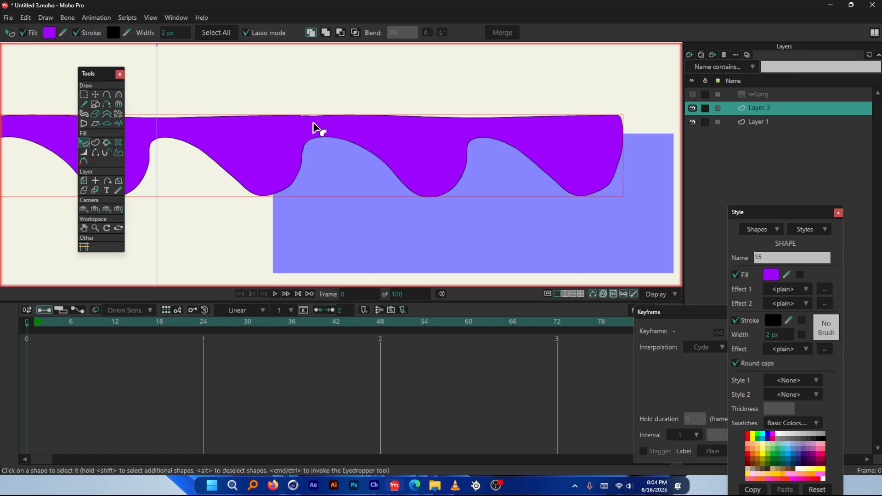
pyautogui.click(95, 94)
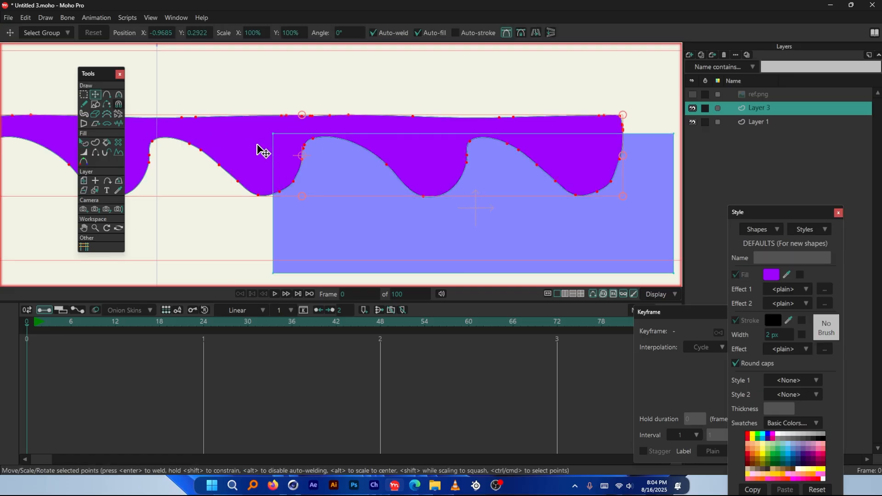
# Try moving the merged purple shape straight right until its left end reaches the rectangle's left edge.
pyautogui.scroll(-1, 258, 147)
pyautogui.moveTo(235, 139); pyautogui.dragTo(245, 106)
pyautogui.hotkey('ctrl', 'z')
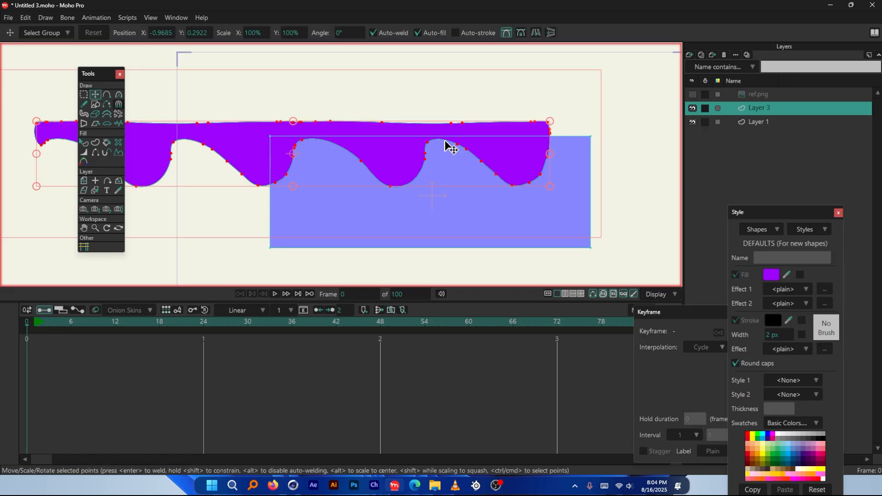
pyautogui.scroll(-2, 464, 143)
pyautogui.scroll(2, 575, 174)
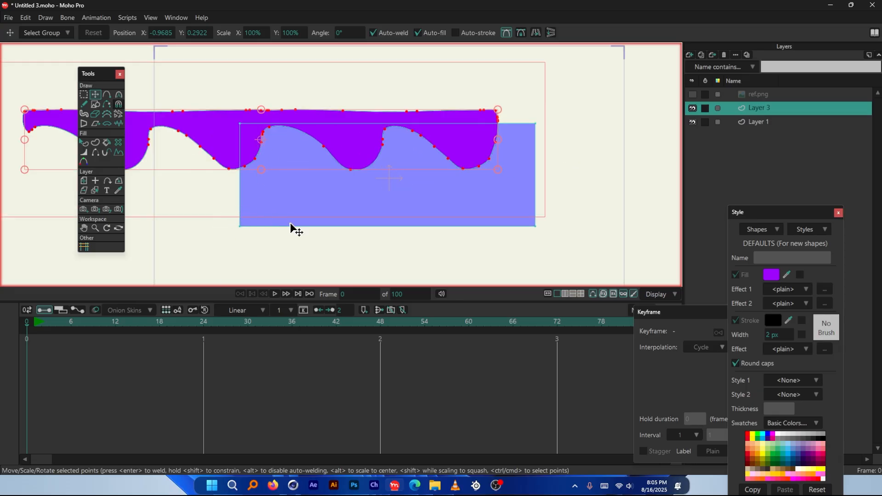
pyautogui.scroll(-2, 475, 229)
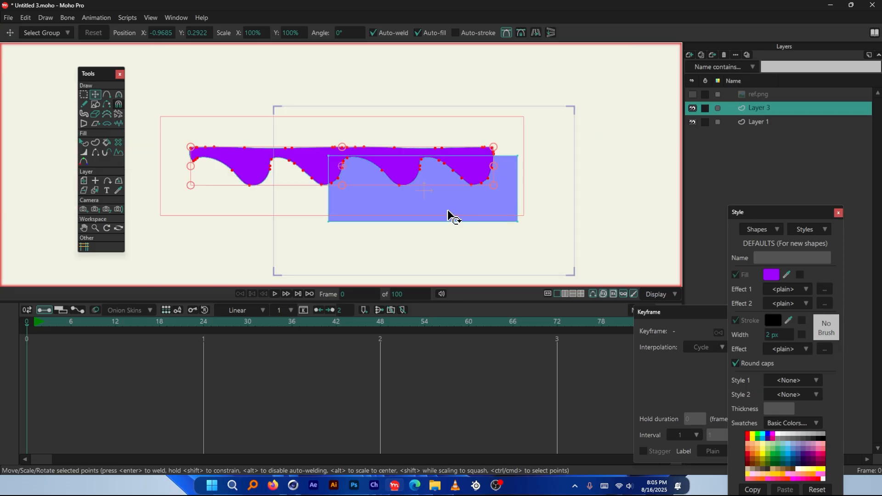
pyautogui.scroll(1, 488, 217)
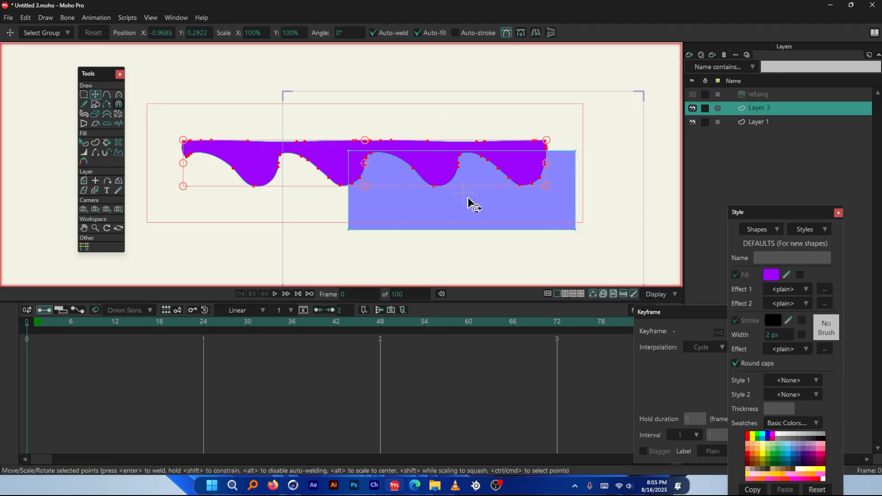
pyautogui.scroll(1, 469, 212)
pyautogui.scroll(-1, 302, 118)
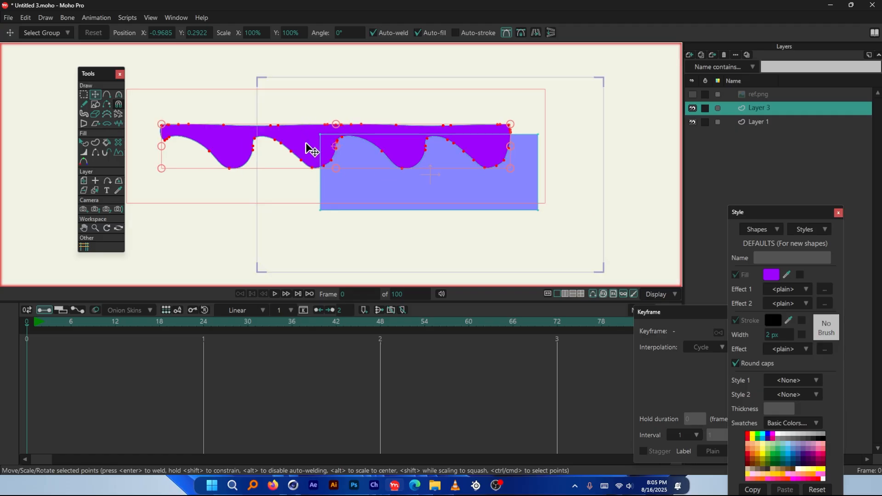
pyautogui.moveTo(309, 142); pyautogui.dragTo(473, 143)
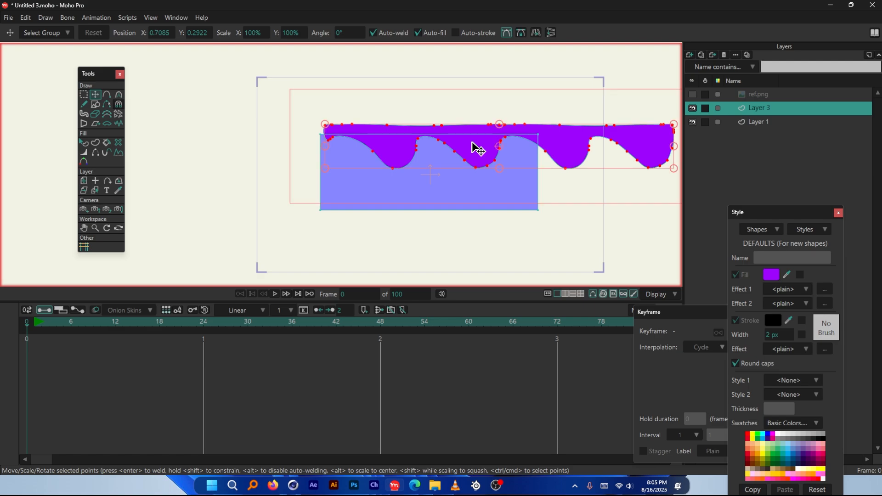
pyautogui.hotkey('ctrl', 'z')
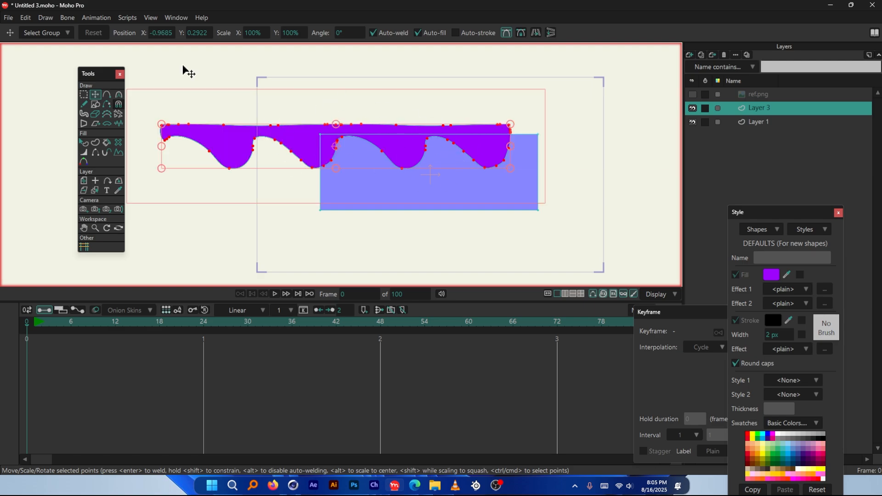
# Create a new document and draw two tall, thin purple rectangles, one on each side of the canvas centre.
pyautogui.click(9, 16)
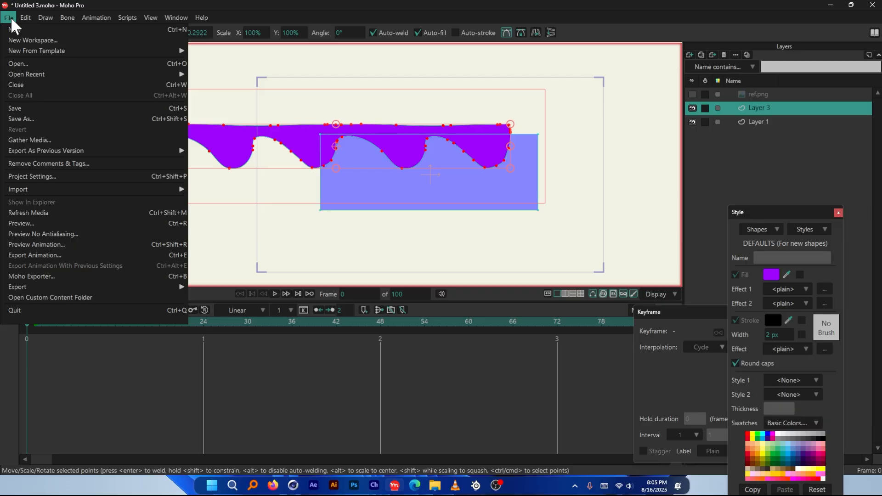
pyautogui.click(11, 29)
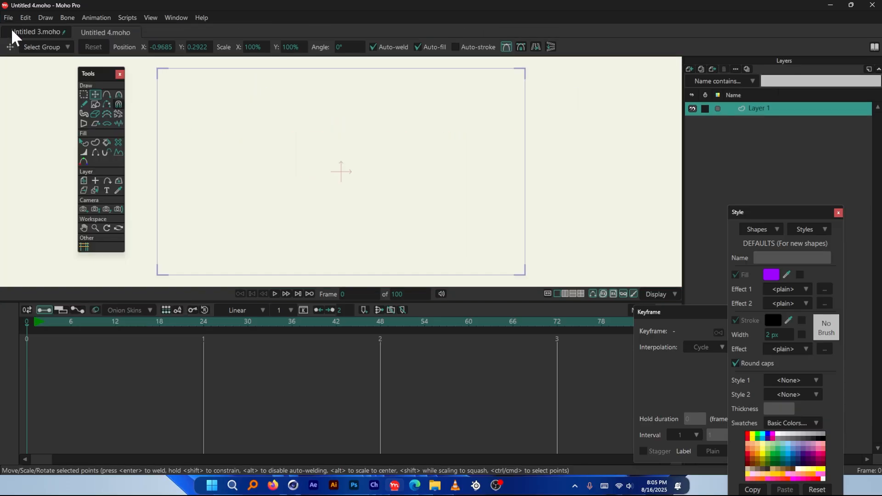
pyautogui.click(96, 105)
pyautogui.moveTo(246, 86); pyautogui.dragTo(246, 266)
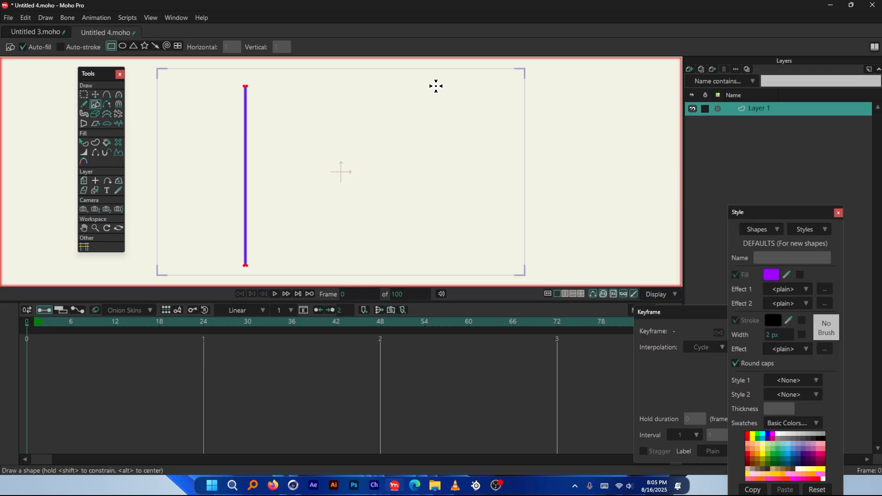
pyautogui.moveTo(436, 96); pyautogui.dragTo(436, 265)
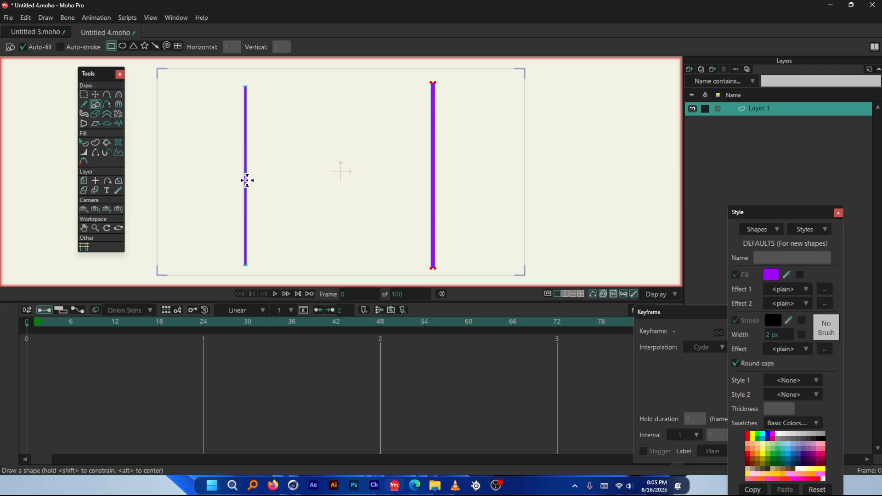
# Set the fill to magenta pink and draw a small circle just right of the left bar.
pyautogui.click(122, 46)
pyautogui.click(771, 275)
pyautogui.click(748, 195)
pyautogui.click(758, 316)
pyautogui.scroll(2, 324, 169)
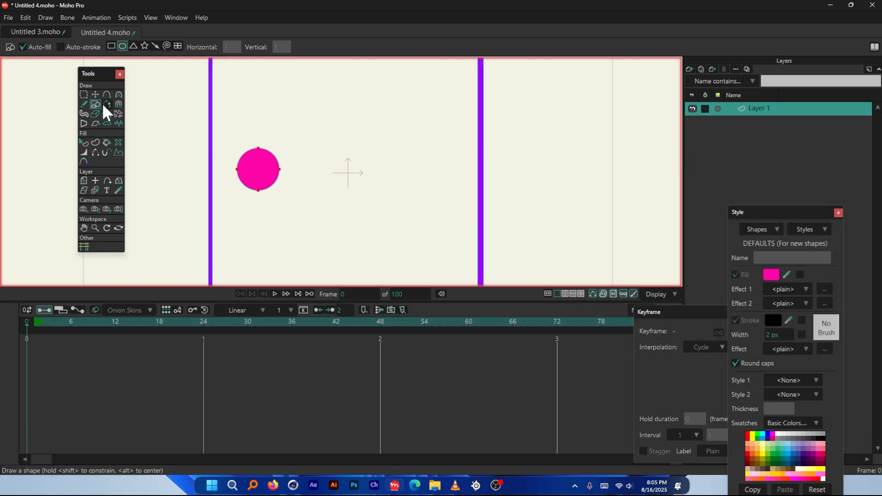
# Duplicate the pink circle twice and space the copies in a horizontal row between the two bars.
pyautogui.press('t')
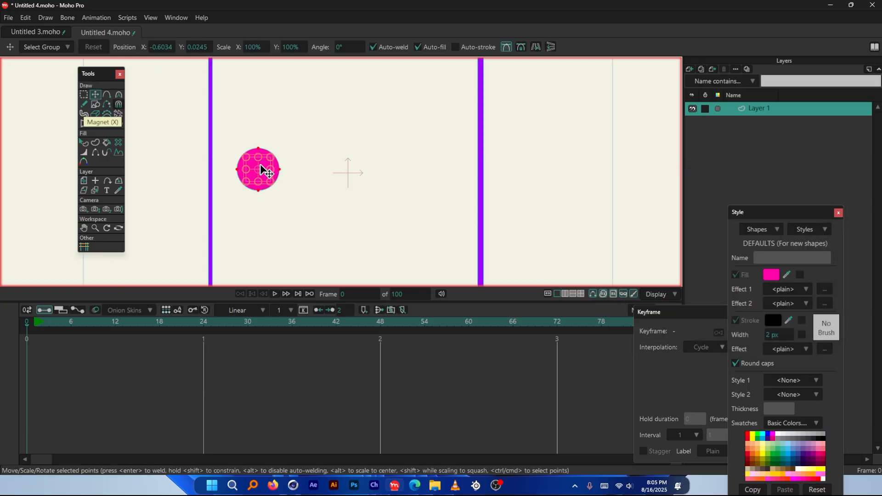
pyautogui.hotkey('ctrl', 'v')
pyautogui.moveTo(260, 165); pyautogui.dragTo(436, 172)
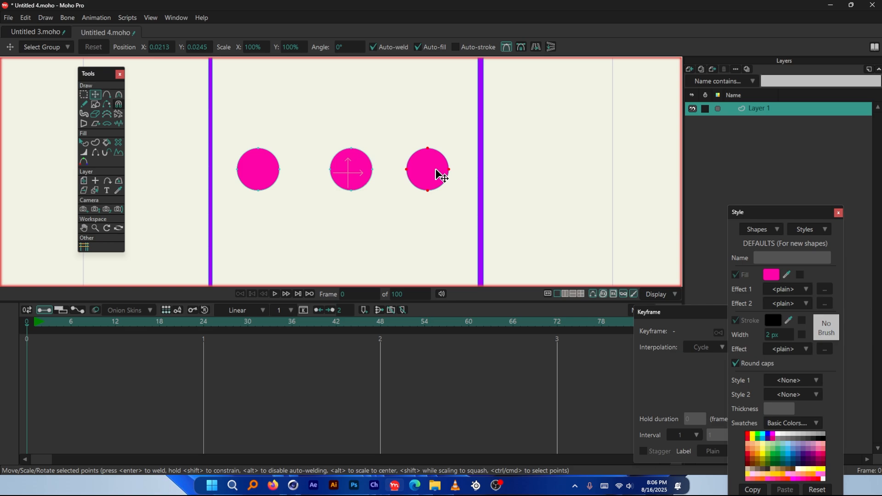
pyautogui.click(361, 167)
pyautogui.moveTo(360, 168); pyautogui.dragTo(353, 168)
# Widen both purple bars outward into large rectangles that extend past the left and right sides of the camera frame.
pyautogui.scroll(-2, 356, 168)
pyautogui.scroll(-1, 357, 171)
pyautogui.click(264, 178)
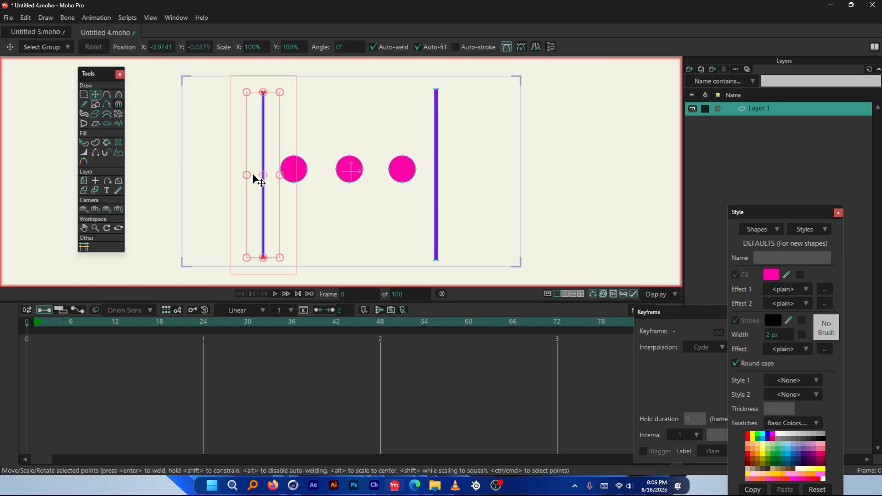
pyautogui.moveTo(239, 179); pyautogui.dragTo(163, 174)
pyautogui.click(437, 175)
pyautogui.moveTo(454, 174); pyautogui.dragTo(532, 176)
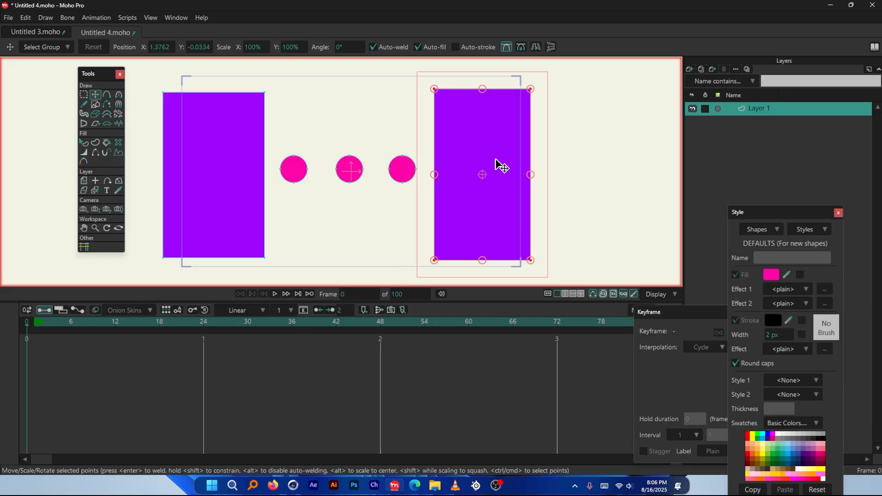
# Deselect the right rectangle and mask everything outside the camera frame in black.
pyautogui.click(616, 178)
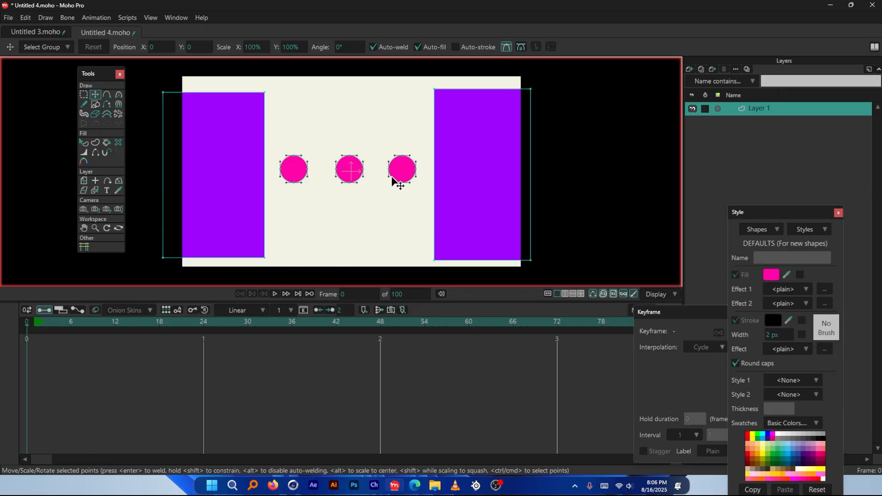
pyautogui.scroll(-3, 498, 166)
pyautogui.scroll(2, 244, 198)
pyautogui.scroll(2, 569, 169)
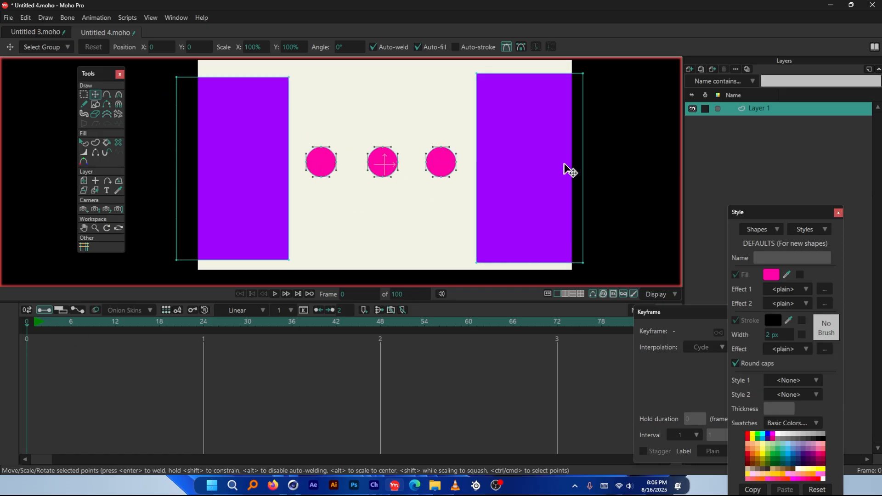
# Select all three pink circles and try moving them straight right over the right rectangle and past the frame's edge.
pyautogui.click(317, 170)
pyautogui.keyDown('shift'); pyautogui.click(394, 165); pyautogui.keyUp('shift')
pyautogui.keyDown('shift'); pyautogui.click(439, 167); pyautogui.keyUp('shift')
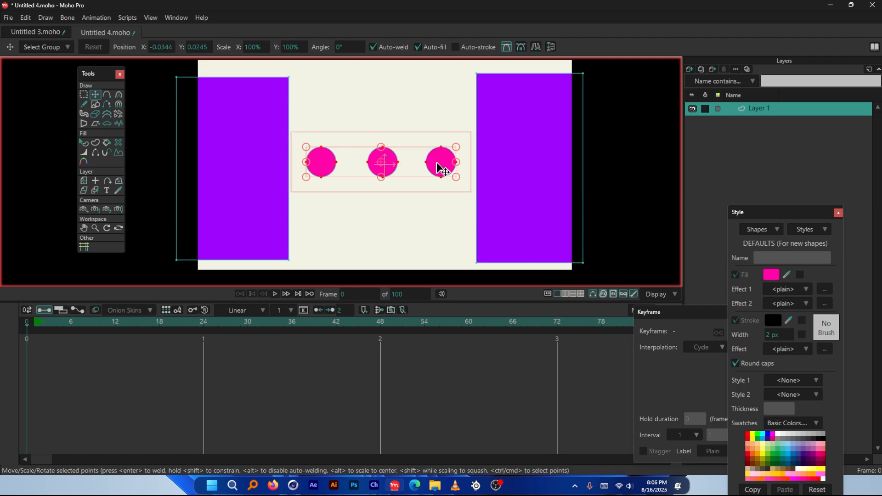
pyautogui.moveTo(389, 163); pyautogui.dragTo(571, 163)
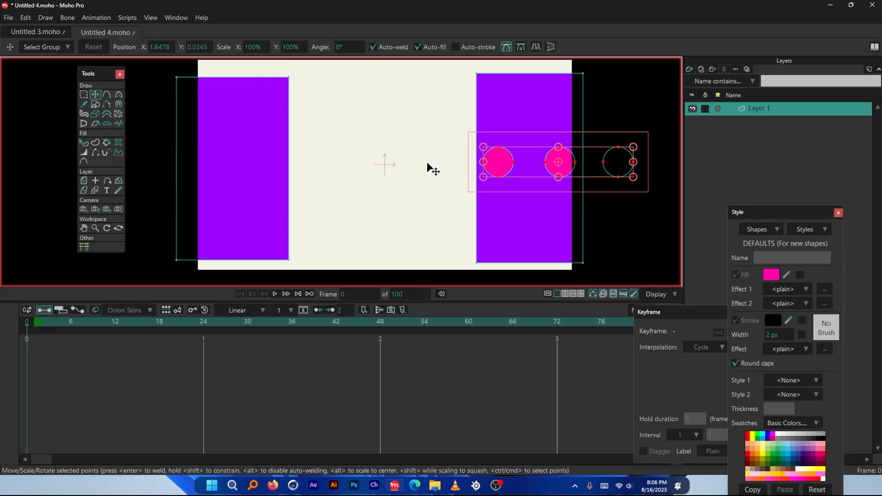
pyautogui.hotkey('ctrl', 'z')
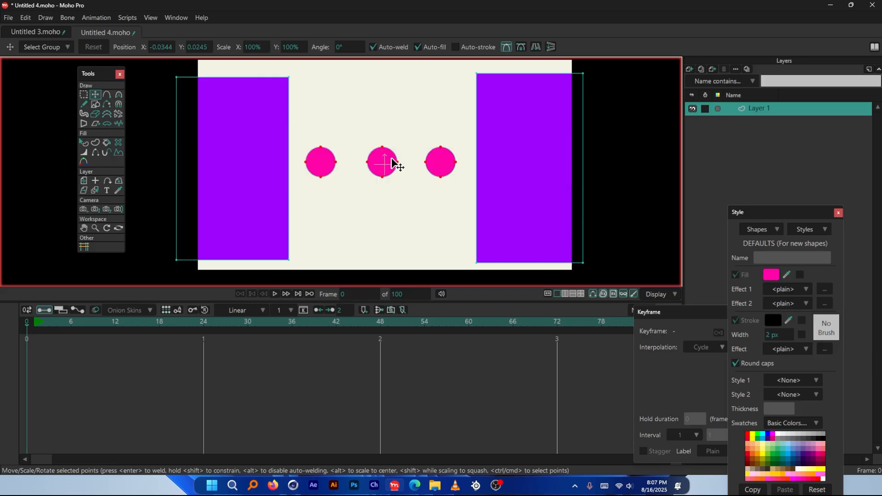
# Set a keyframe for the three selected circles at frame 1.
pyautogui.click(37, 323)
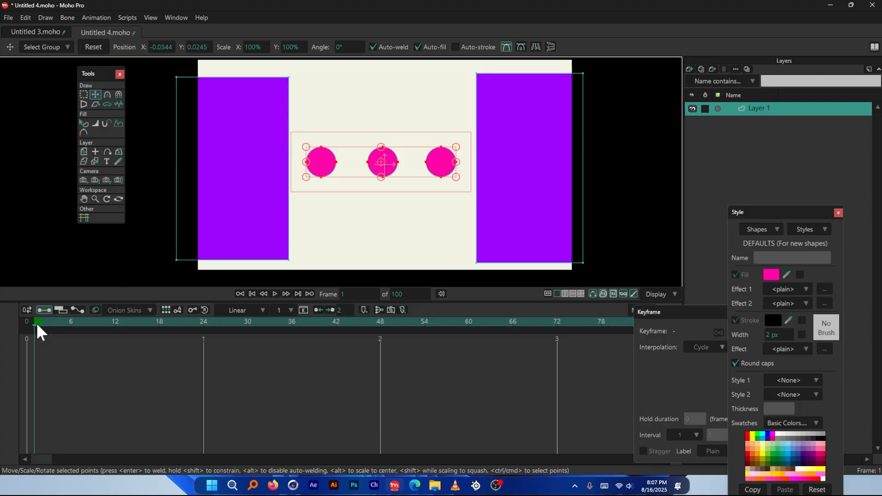
pyautogui.click(326, 156)
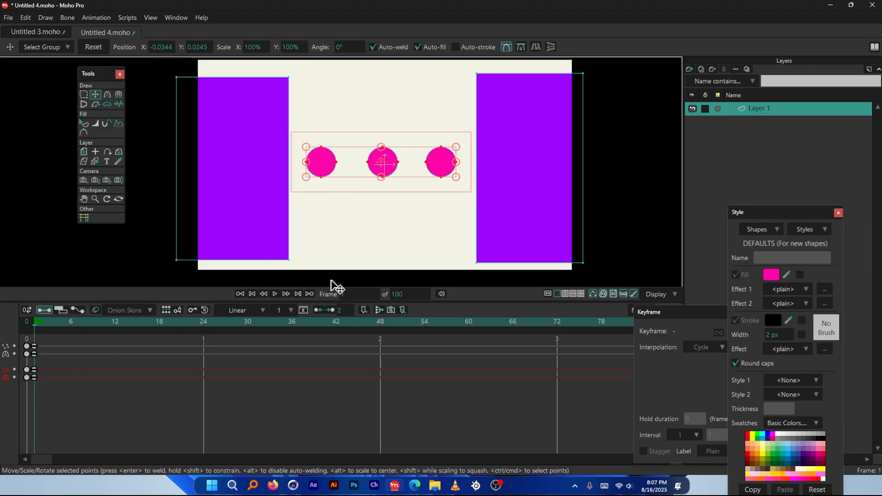
# At frame 12, move the three selected circles straight right over the right rectangle and past the frame's edge.
pyautogui.moveTo(118, 322)
pyautogui.mouseDown()
pyautogui.moveTo(134, 324)
pyautogui.moveTo(116, 325)
pyautogui.mouseUp()
pyautogui.moveTo(324, 173); pyautogui.dragTo(504, 169)
pyautogui.click(62, 321)
pyautogui.click(100, 323)
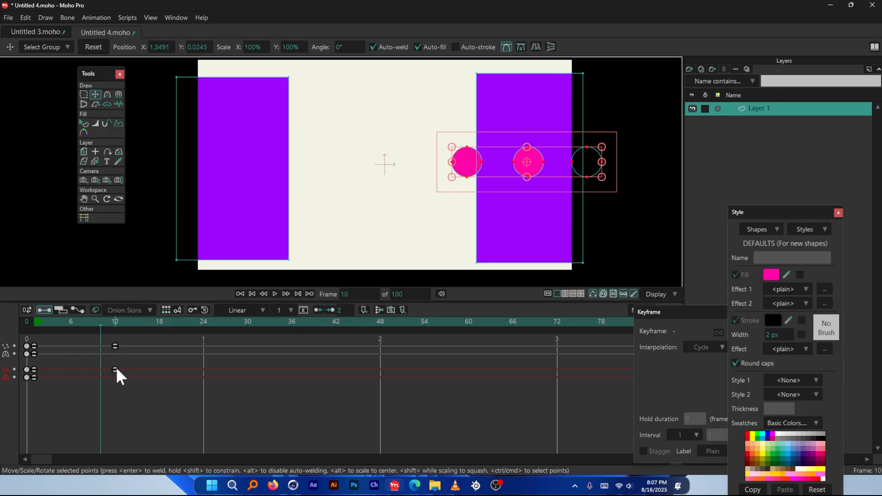
# Set the circles' frame 12 keyframe to Cycle interpolation and play back the loop.
pyautogui.rightClick(115, 370)
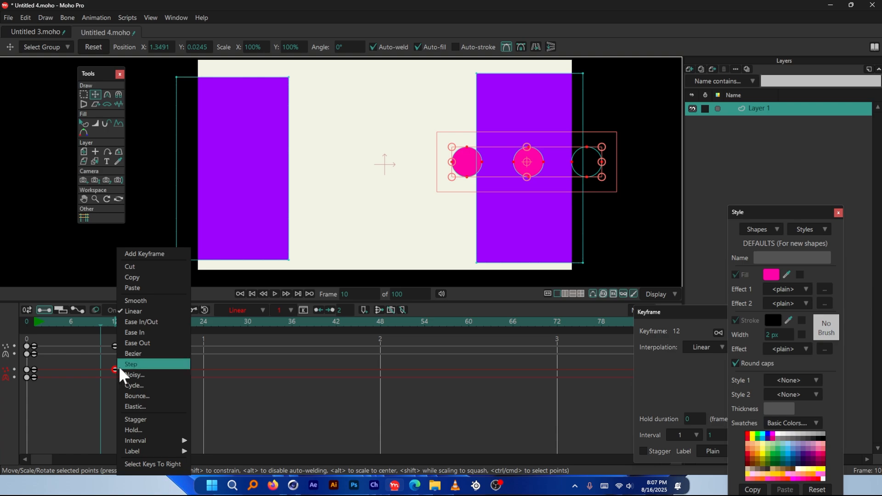
pyautogui.click(148, 385)
pyautogui.press('space')
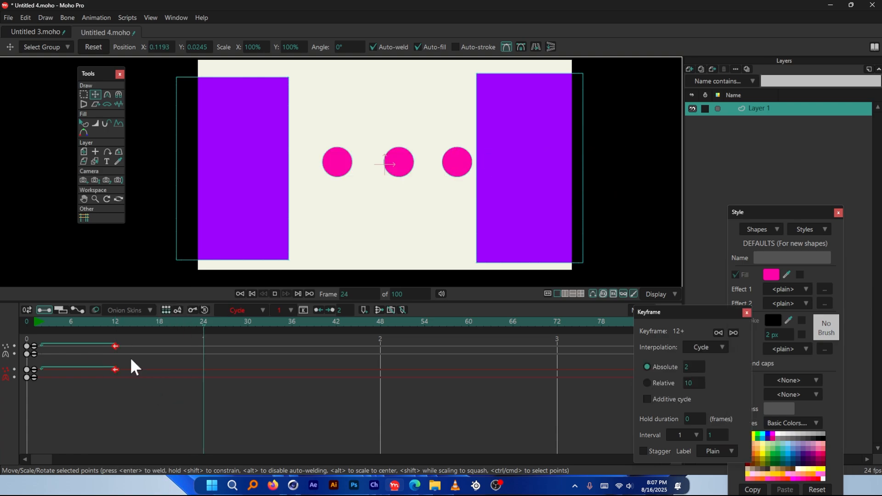
pyautogui.press('space')
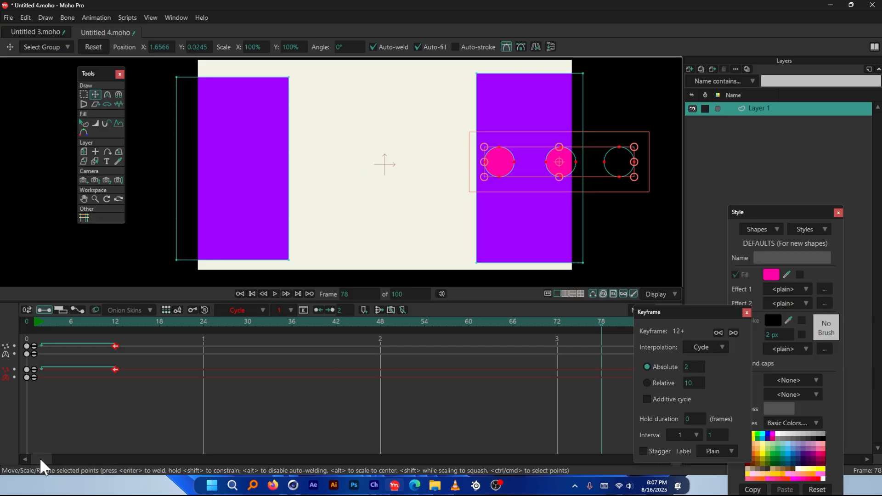
# Return to frame 0 and delete all of the layer's keyframes.
pyautogui.click(29, 322)
pyautogui.hotkey('ctrl', 'a')
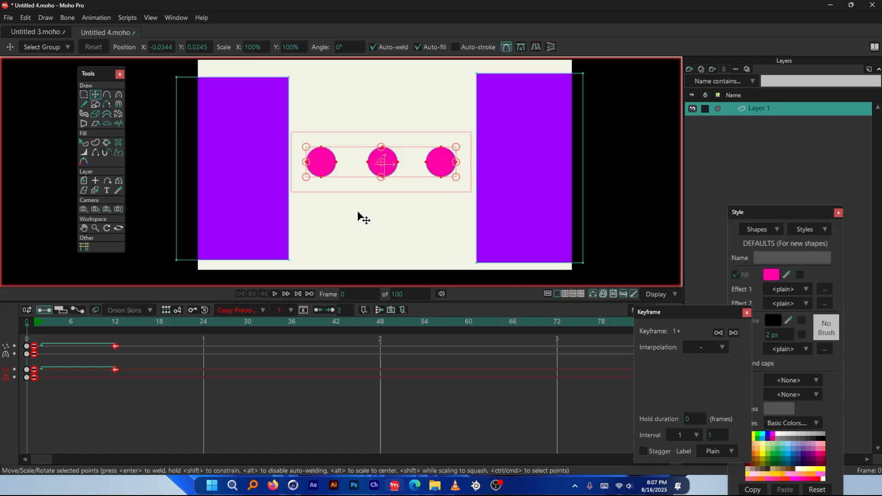
pyautogui.press('Delete')
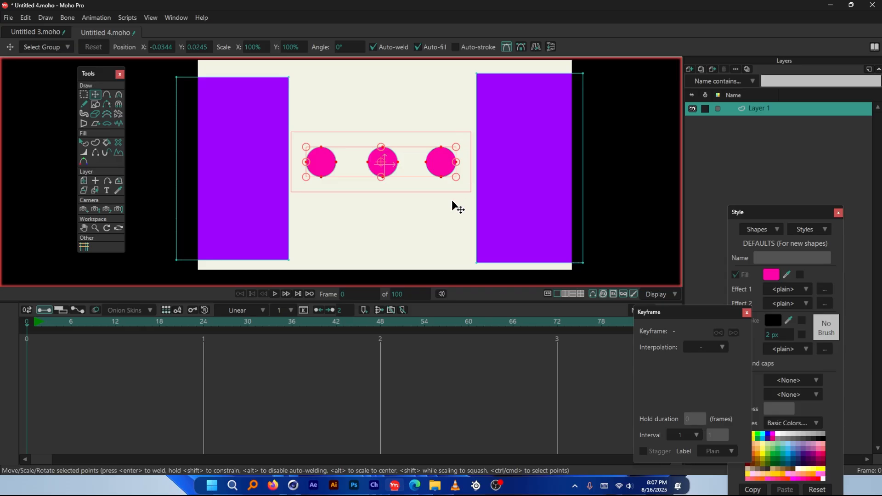
# Go to frame 1 and deselect the three pink circles.
pyautogui.scroll(2, 407, 197)
pyautogui.scroll(-2, 366, 148)
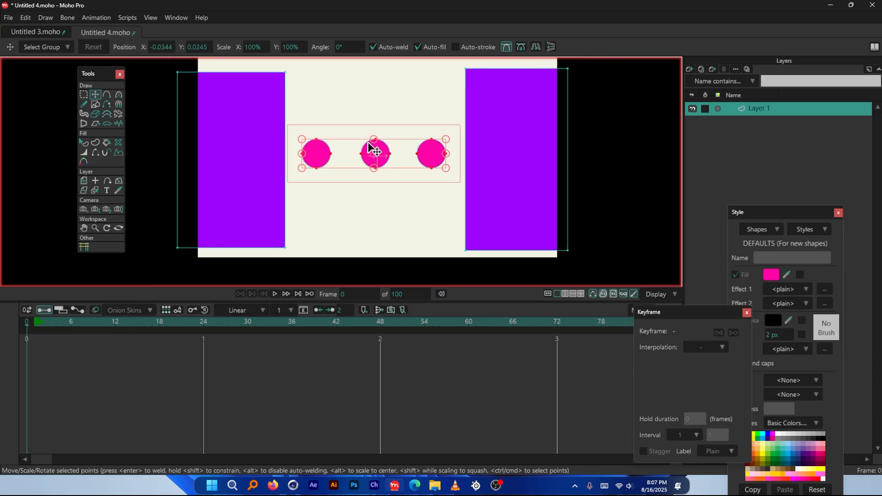
pyautogui.scroll(1, 348, 149)
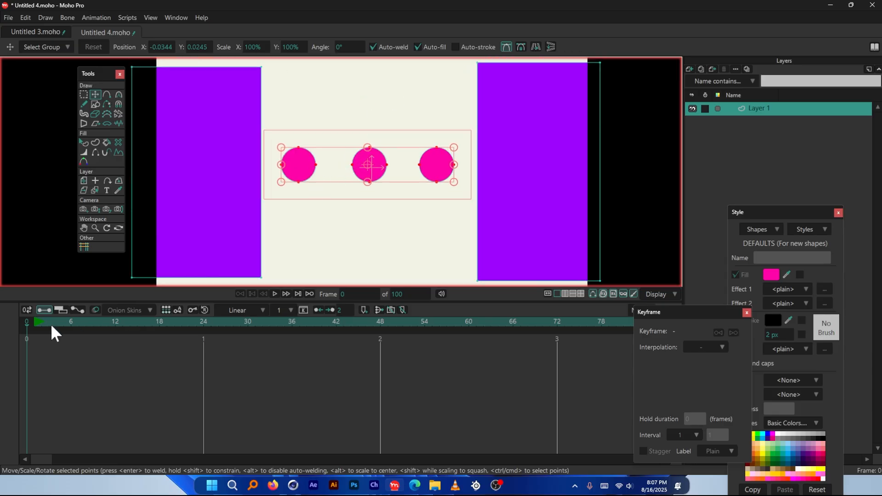
pyautogui.click(36, 323)
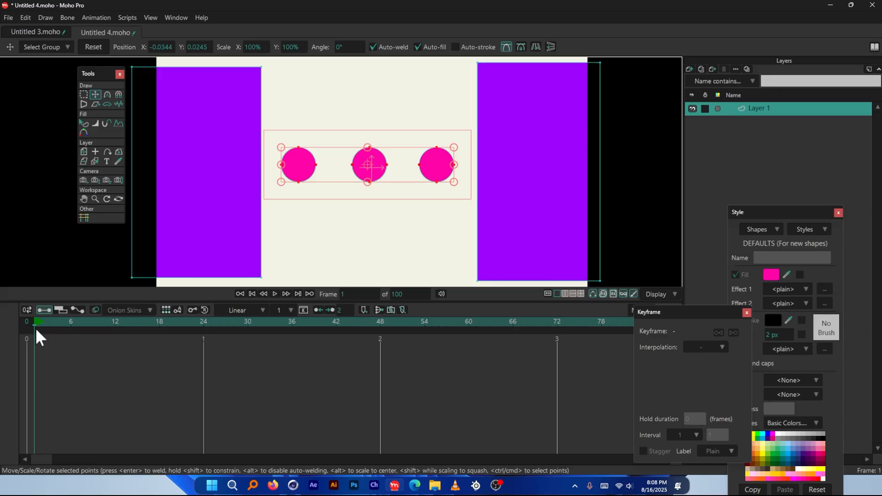
pyautogui.scroll(2, 285, 163)
pyautogui.scroll(-4, 292, 173)
pyautogui.click(305, 88)
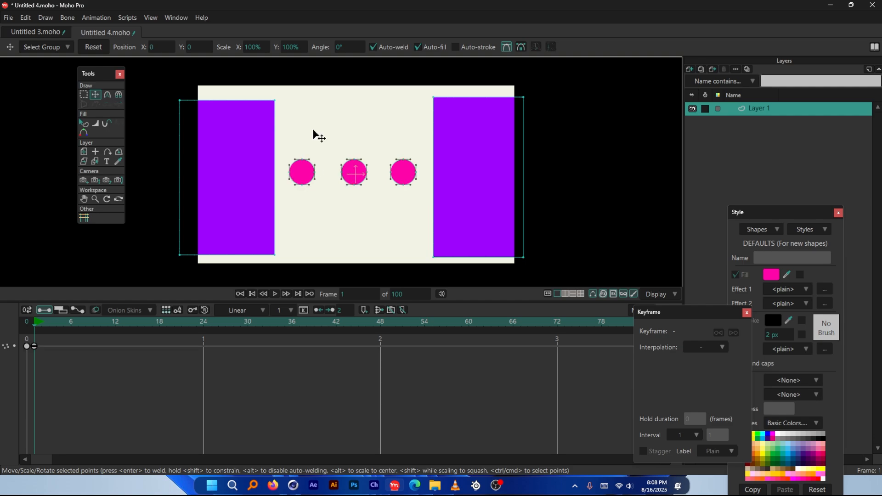
# Place two vertical guides, one at each side edge of the leftmost circle.
pyautogui.scroll(3, 295, 179)
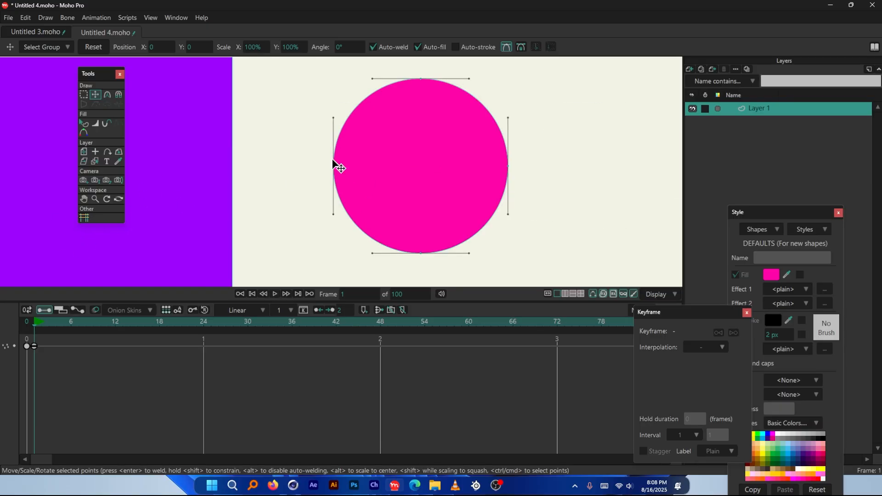
pyautogui.scroll(-1, 380, 172)
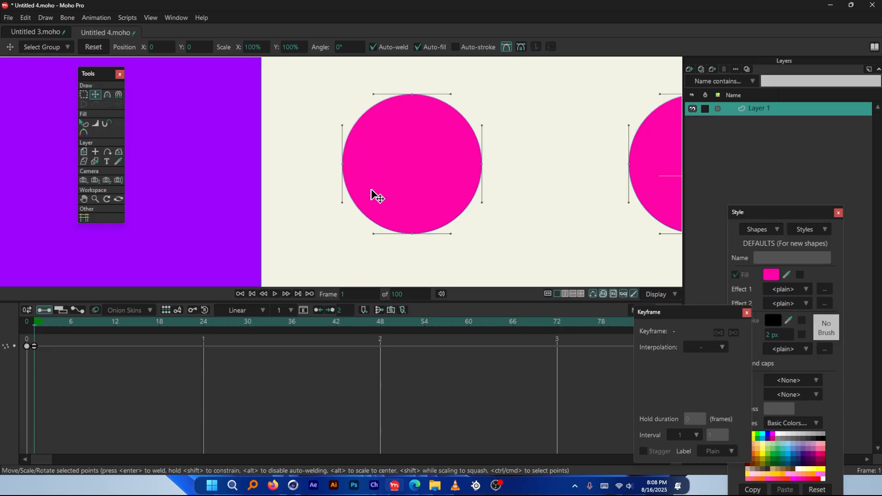
pyautogui.click(84, 219)
pyautogui.scroll(2, 349, 155)
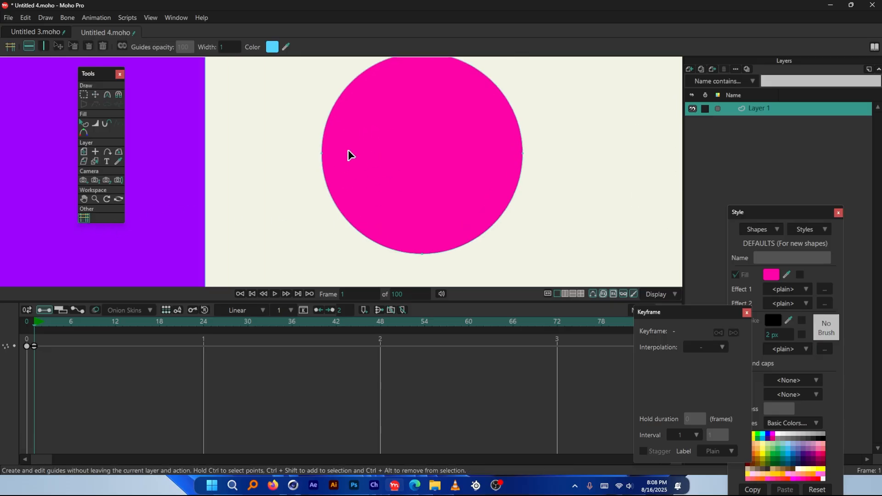
pyautogui.click(323, 158)
pyautogui.hotkey('ctrl', 'z')
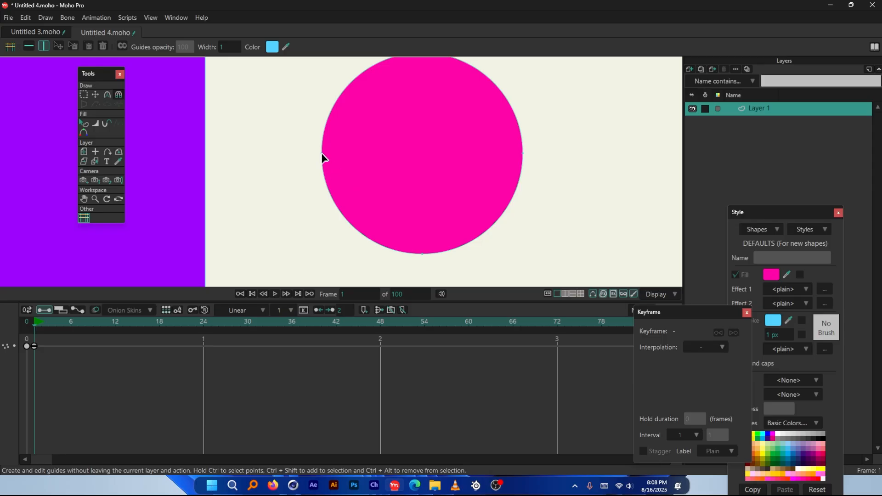
pyautogui.click(323, 158)
pyautogui.click(419, 163)
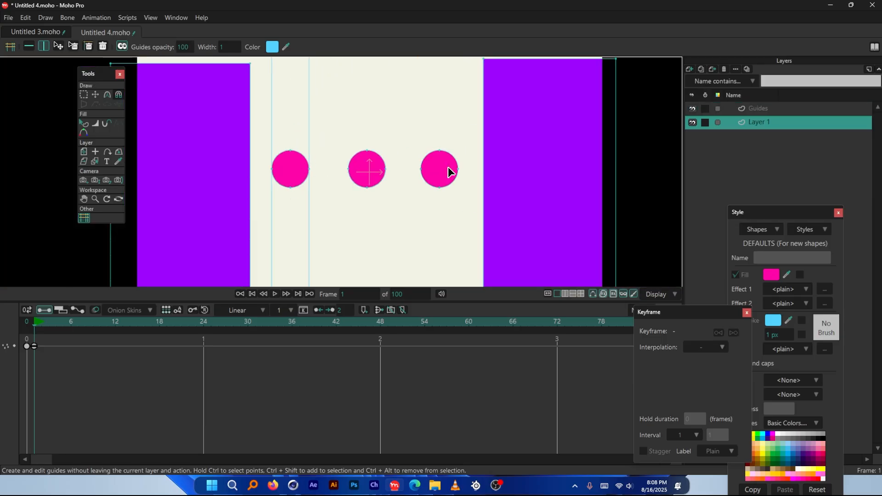
# Return to frame 0 and delete the stray point keyframes at the start of the timeline.
pyautogui.scroll(-3, 449, 170)
pyautogui.scroll(2, 455, 157)
pyautogui.press('Left')
pyautogui.moveTo(58, 339); pyautogui.dragTo(19, 354)
pyautogui.press('Delete')
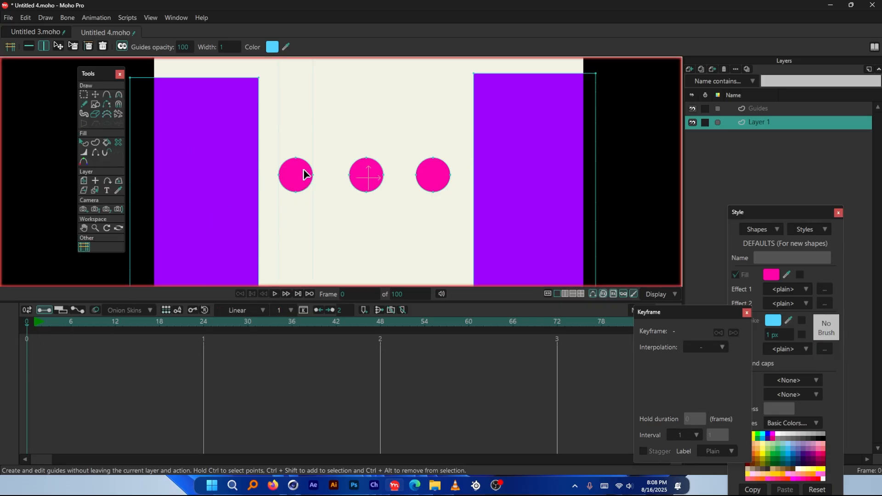
# Select all three circles and, at frame 24, move them right over the right rectangle and past the frame's edge.
pyautogui.click(97, 91)
pyautogui.doubleClick(291, 175)
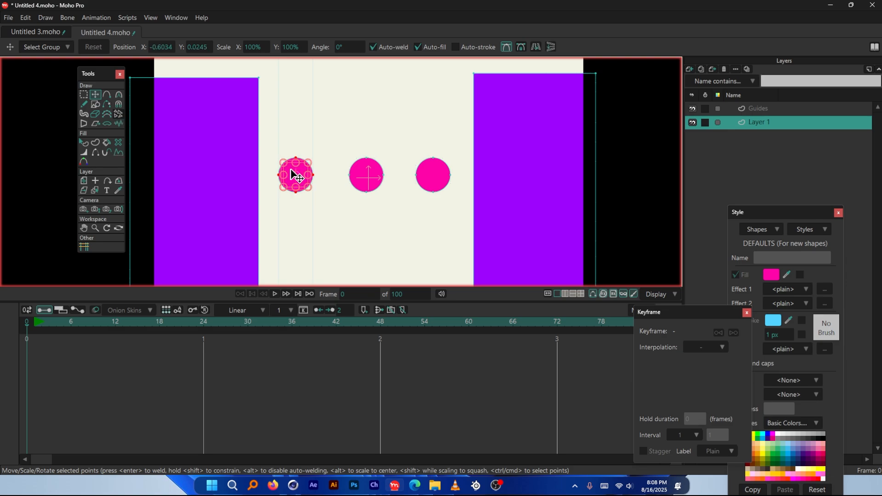
pyautogui.hotkey('ctrl', 'a')
pyautogui.moveTo(159, 321); pyautogui.dragTo(203, 322)
pyautogui.moveTo(291, 176); pyautogui.dragTo(511, 174)
pyautogui.moveTo(268, 324); pyautogui.dragTo(36, 327)
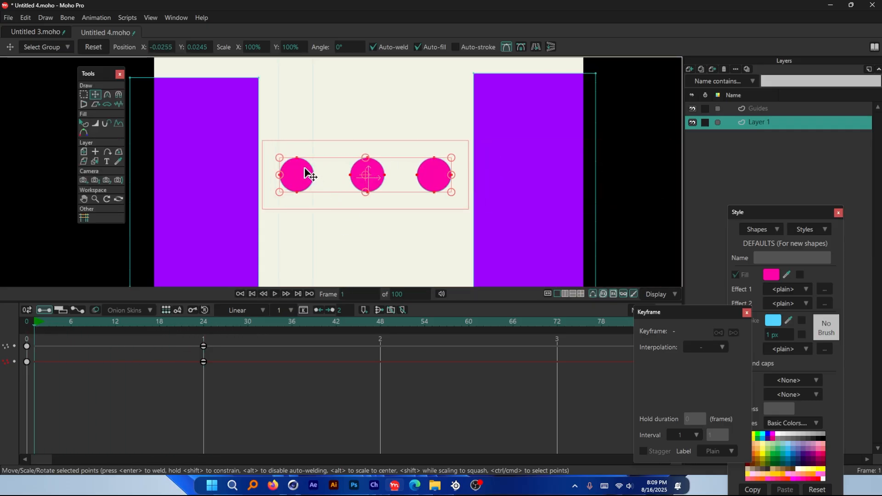
# Play and scrub the animation from frame 1 to examine how the circles start and travel right.
pyautogui.press('space')
pyautogui.press('space')
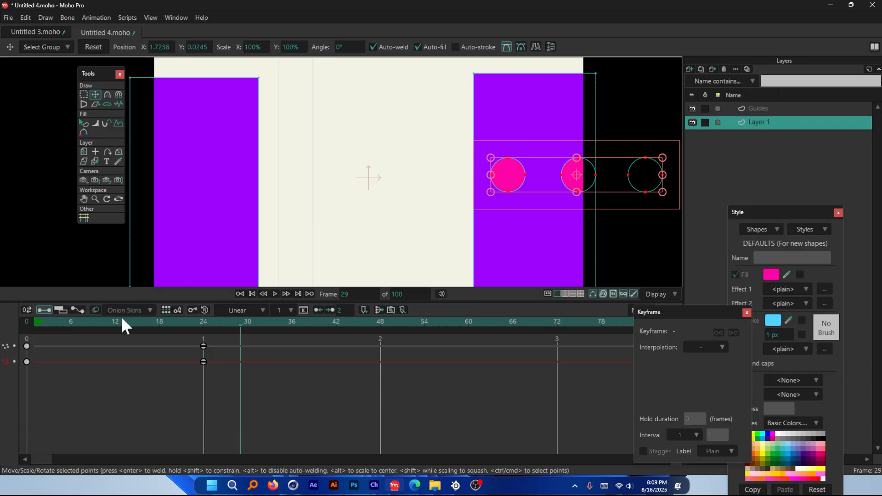
pyautogui.moveTo(106, 322); pyautogui.dragTo(34, 328)
pyautogui.press('space')
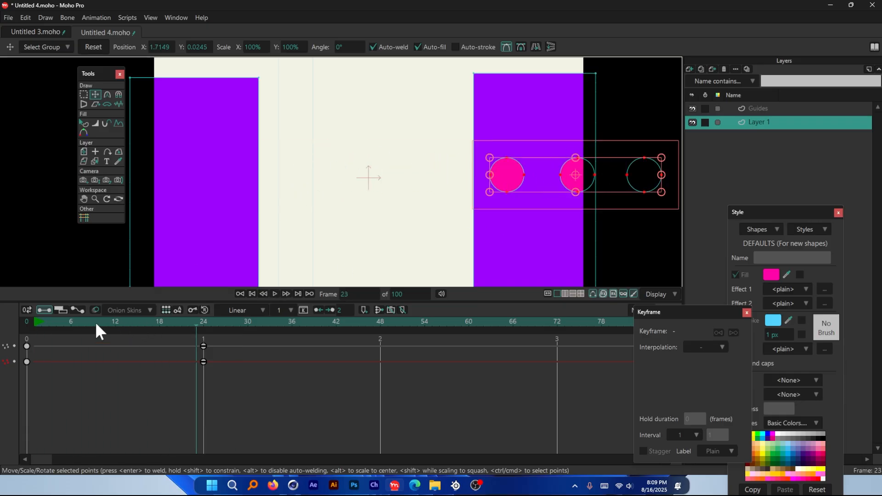
pyautogui.moveTo(96, 324); pyautogui.dragTo(35, 327)
pyautogui.press('space')
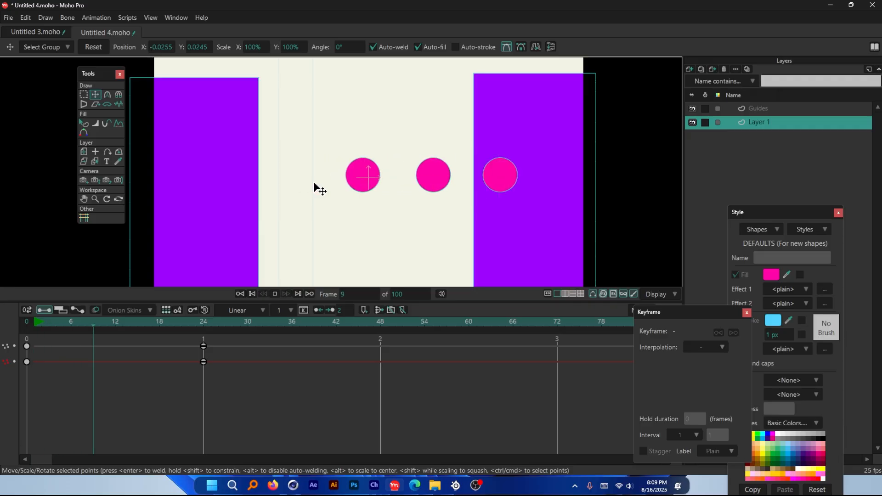
pyautogui.moveTo(162, 324); pyautogui.dragTo(50, 324)
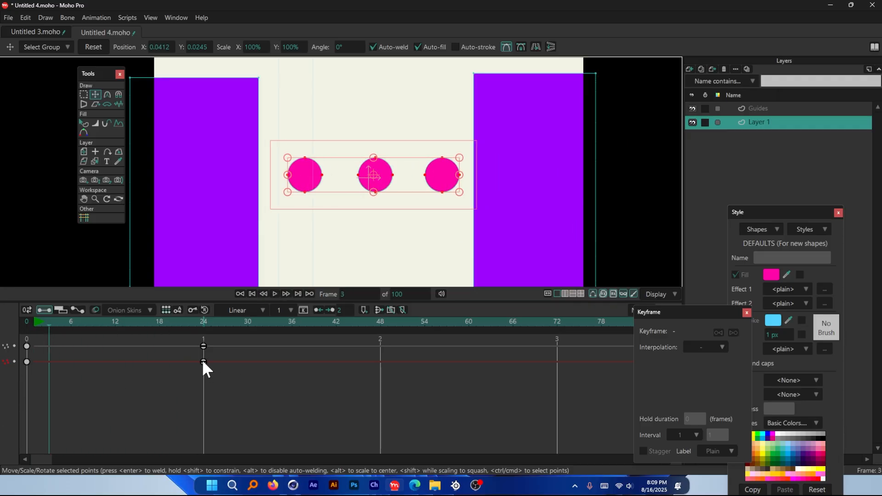
# Set the circles' keyframes at frame 0 to Linear interpolation.
pyautogui.click(27, 361)
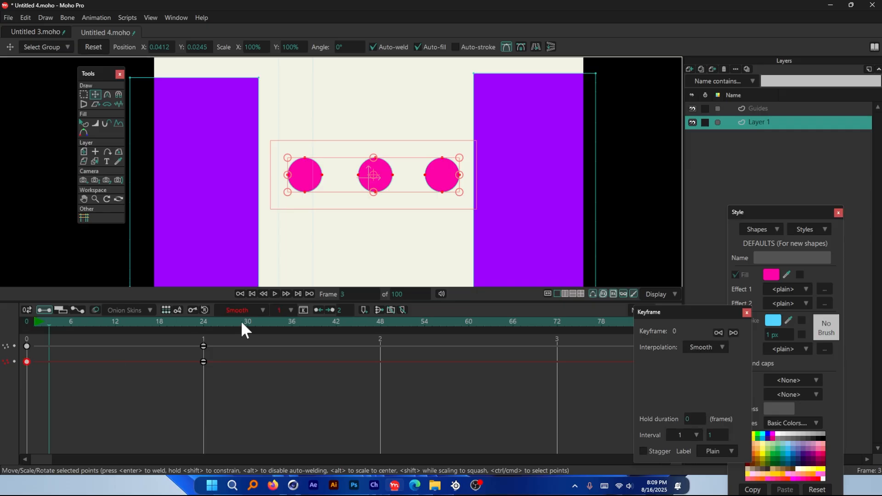
pyautogui.click(203, 362)
pyautogui.click(26, 346)
pyautogui.rightClick(27, 346)
pyautogui.click(56, 312)
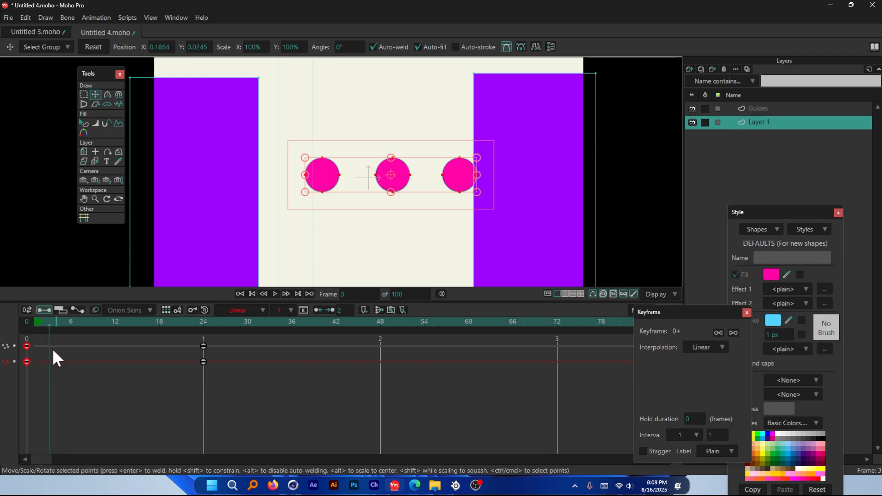
# Replay the linear motion from frame 1 and examine the leftmost circle's starting position against the guides.
pyautogui.click(30, 326)
pyautogui.moveTo(29, 326)
pyautogui.mouseDown()
pyautogui.moveTo(122, 327)
pyautogui.moveTo(34, 332)
pyautogui.mouseUp()
pyautogui.press('space')
pyautogui.moveTo(94, 325); pyautogui.dragTo(34, 331)
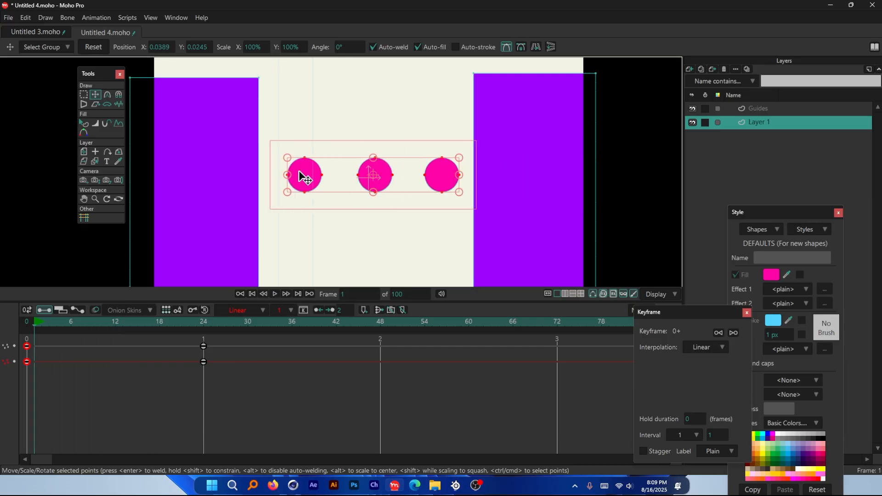
pyautogui.press('space')
pyautogui.press('space')
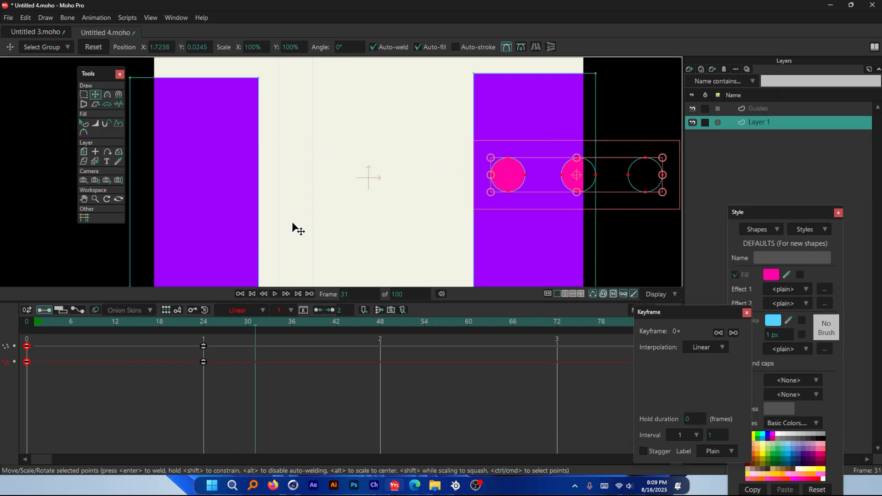
pyautogui.moveTo(196, 325); pyautogui.dragTo(39, 327)
pyautogui.press('space')
pyautogui.press('space')
pyautogui.moveTo(92, 325); pyautogui.dragTo(35, 327)
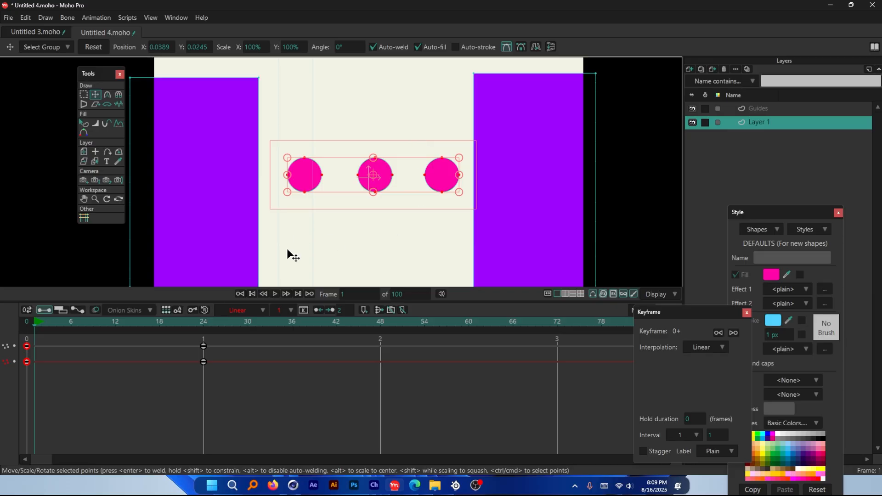
pyautogui.moveTo(56, 326); pyautogui.dragTo(40, 327)
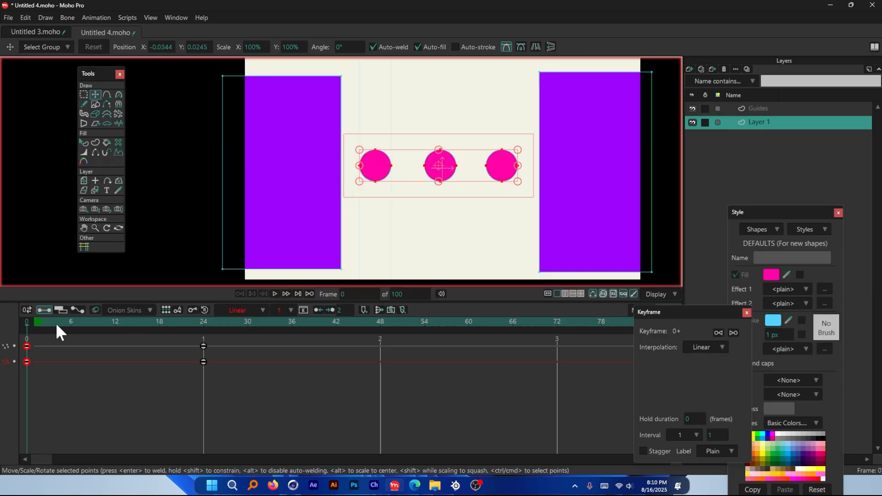
# At frame 0, duplicate the three circles and place the copies over the left rectangle and past the frame's left edge.
pyautogui.moveTo(57, 324); pyautogui.dragTo(28, 337)
pyautogui.moveTo(459, 169); pyautogui.dragTo(271, 164)
pyautogui.hotkey('ctrl', 'z')
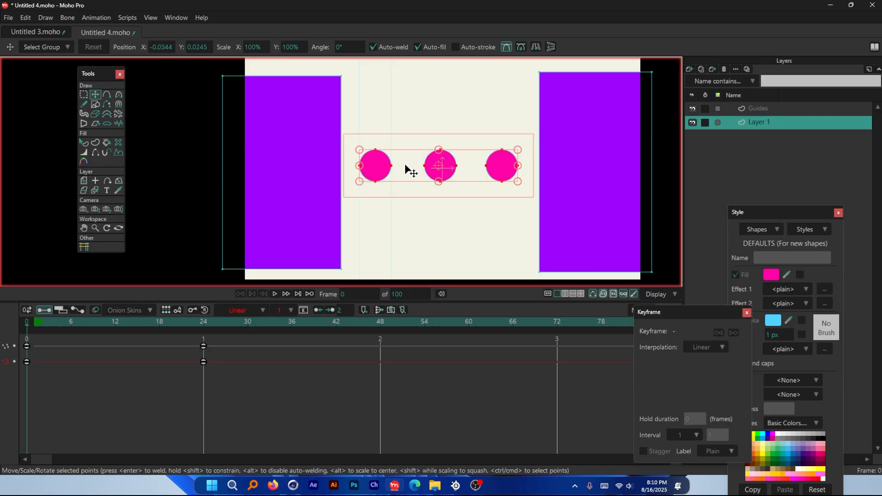
pyautogui.moveTo(448, 166); pyautogui.dragTo(251, 167)
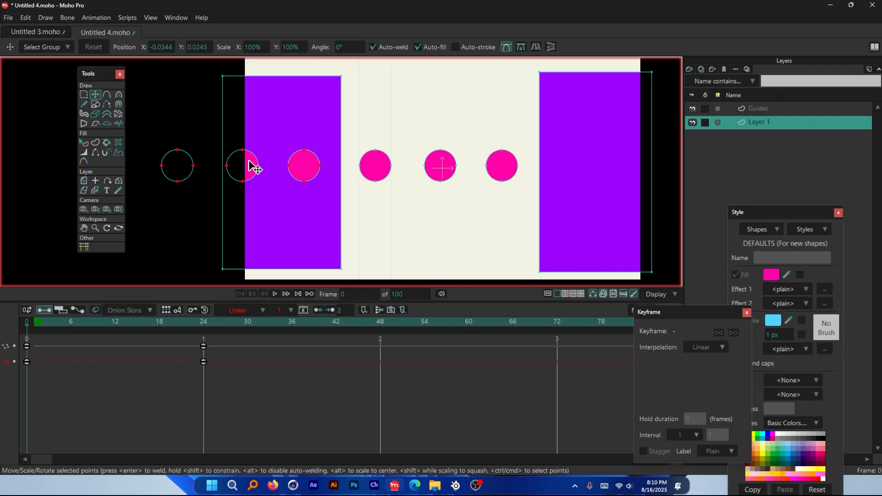
# At frame 24, move the copied circles left so that their leftmost circle fits exactly between the two vertical guides.
pyautogui.moveTo(64, 321); pyautogui.dragTo(206, 350)
pyautogui.moveTo(586, 175); pyautogui.dragTo(386, 169)
pyautogui.scroll(5, 386, 169)
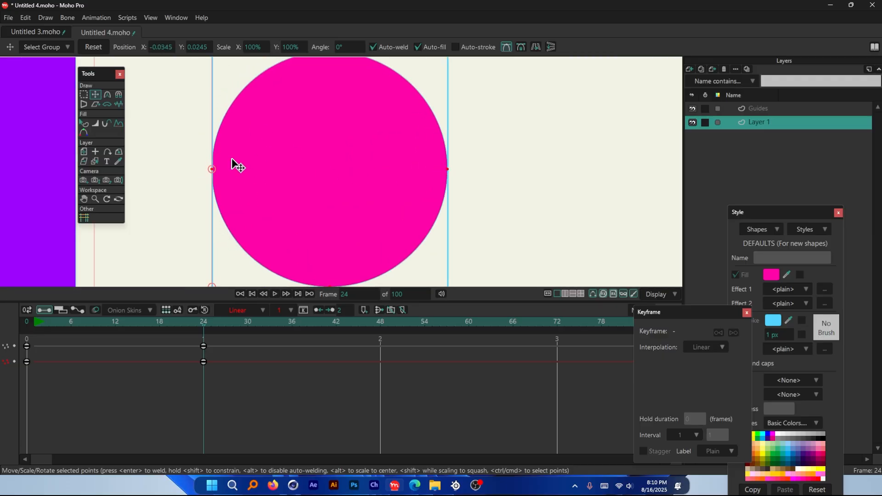
pyautogui.scroll(-5, 234, 163)
# Scrub through the six circles' motion, set their frame 24 keyframes to Cycle interpolation, and play the loop.
pyautogui.moveTo(204, 324); pyautogui.dragTo(93, 345)
pyautogui.scroll(1, 175, 252)
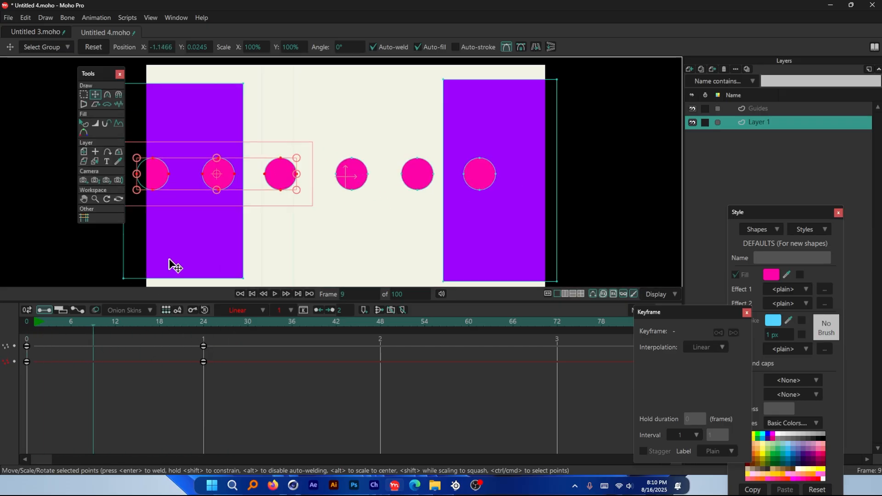
pyautogui.moveTo(129, 320); pyautogui.dragTo(203, 345)
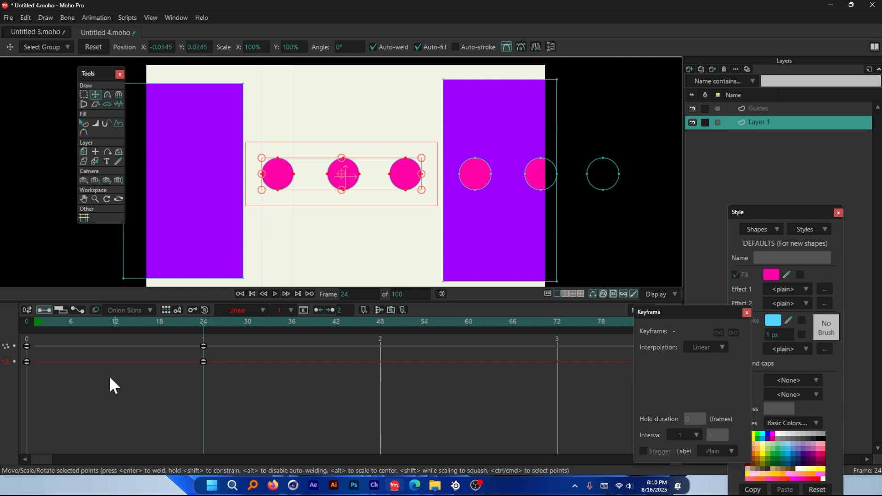
pyautogui.click(203, 346)
pyautogui.rightClick(204, 346)
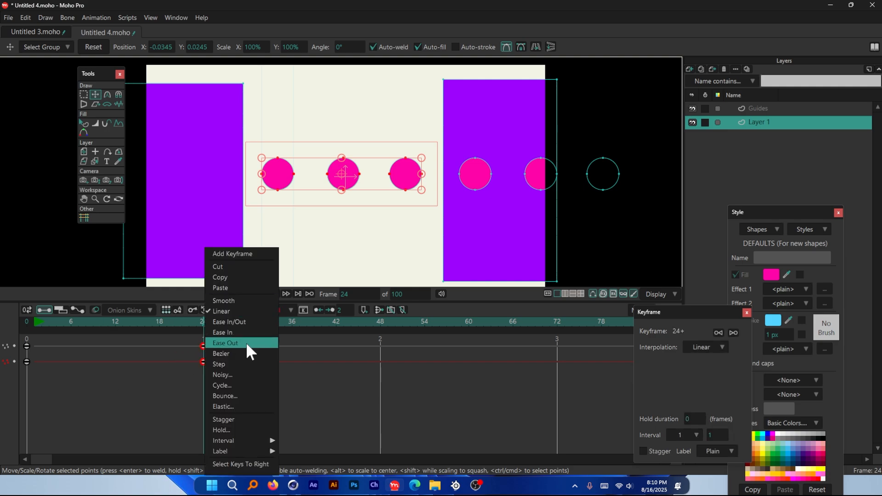
pyautogui.click(230, 385)
pyautogui.press('space')
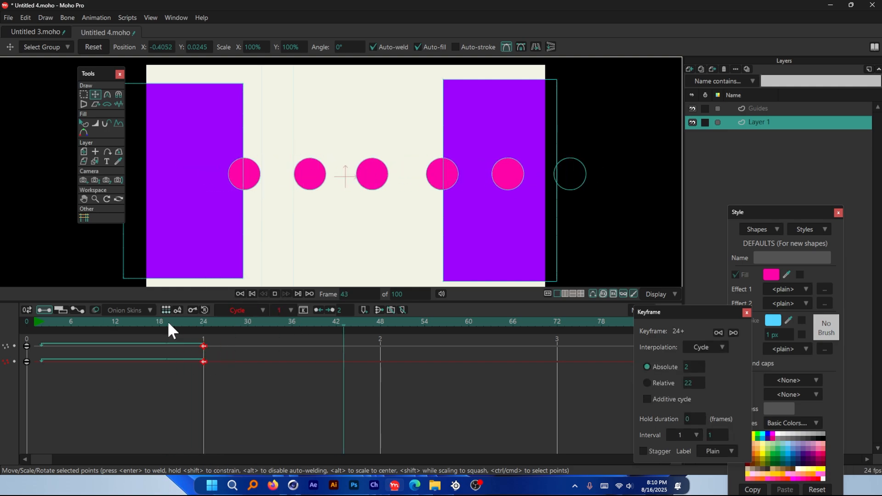
# At frame 14, select all six pink circles and lower them behind the two purple rectangles.
pyautogui.click(130, 325)
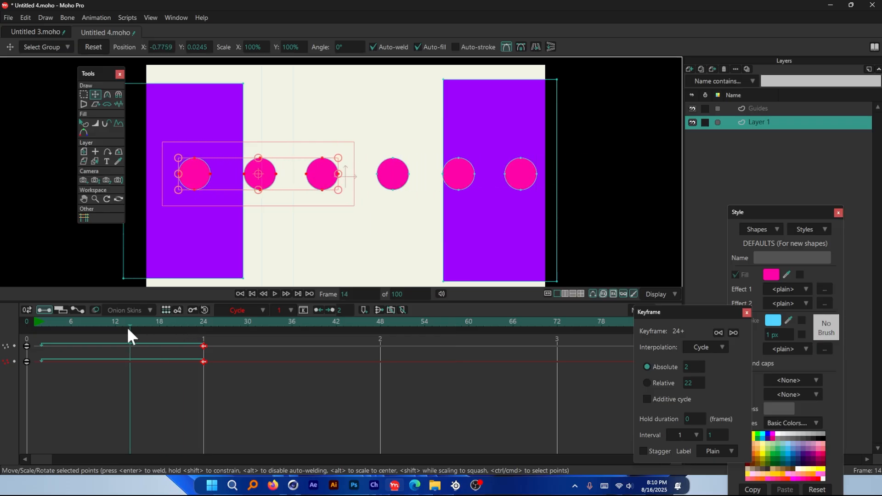
pyautogui.click(84, 123)
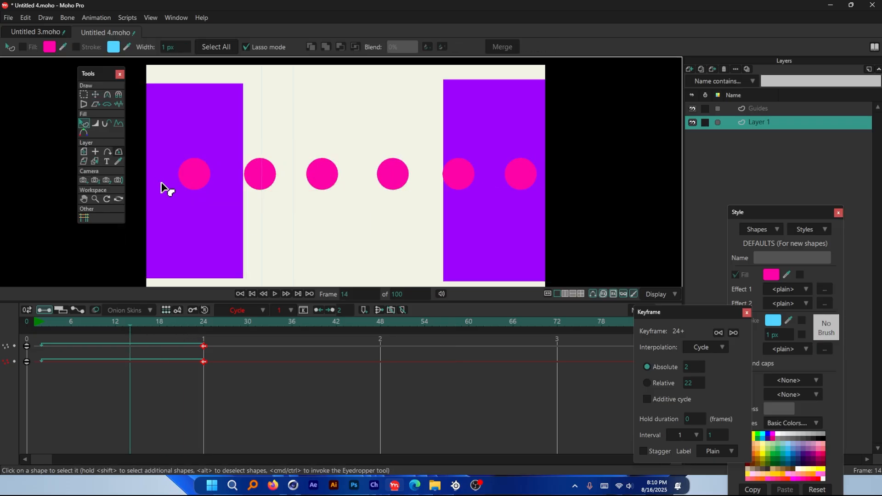
pyautogui.click(195, 175)
pyautogui.keyDown('shift'); pyautogui.click(261, 181); pyautogui.keyUp('shift')
pyautogui.keyDown('shift'); pyautogui.click(322, 179); pyautogui.keyUp('shift')
pyautogui.keyDown('shift'); pyautogui.click(393, 179); pyautogui.keyUp('shift')
pyautogui.keyDown('shift'); pyautogui.click(458, 181); pyautogui.keyUp('shift')
pyautogui.keyDown('shift'); pyautogui.click(514, 183); pyautogui.keyUp('shift')
pyautogui.press('Delete')
pyautogui.press('Delete')
pyautogui.press('Delete')
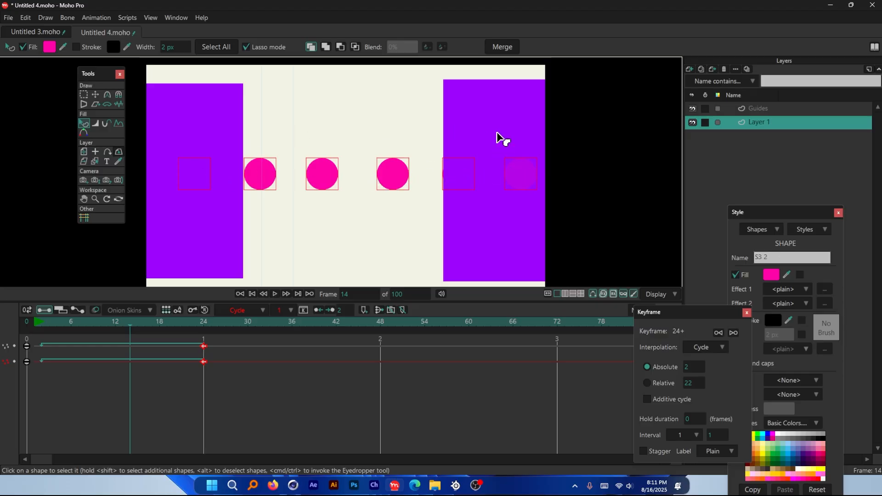
# Deselect the circles and remove the extra keyframe at frame 30, scrubbing back through the motion to frame 15.
pyautogui.moveTo(212, 322); pyautogui.dragTo(248, 342)
pyautogui.click(95, 95)
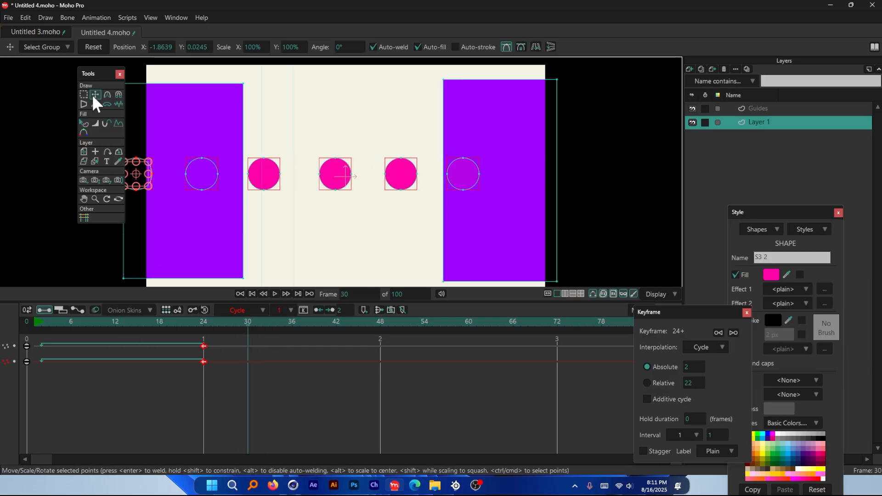
pyautogui.click(378, 132)
pyautogui.click(377, 132)
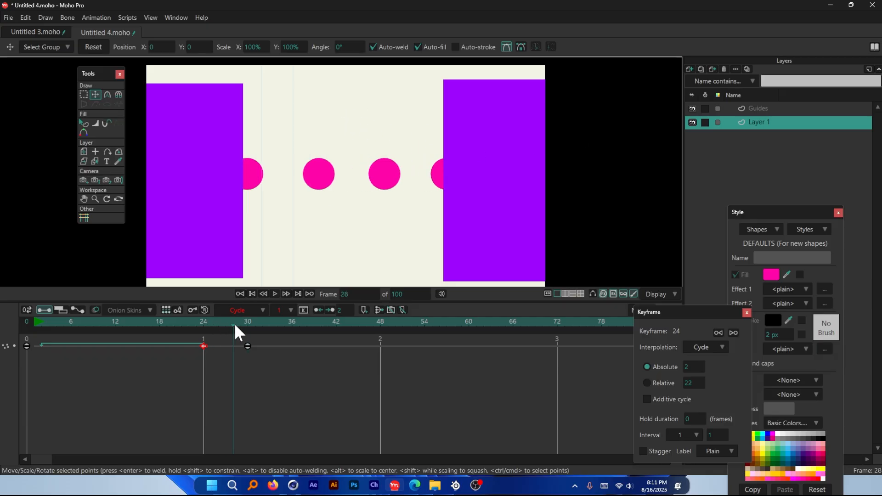
pyautogui.click(248, 347)
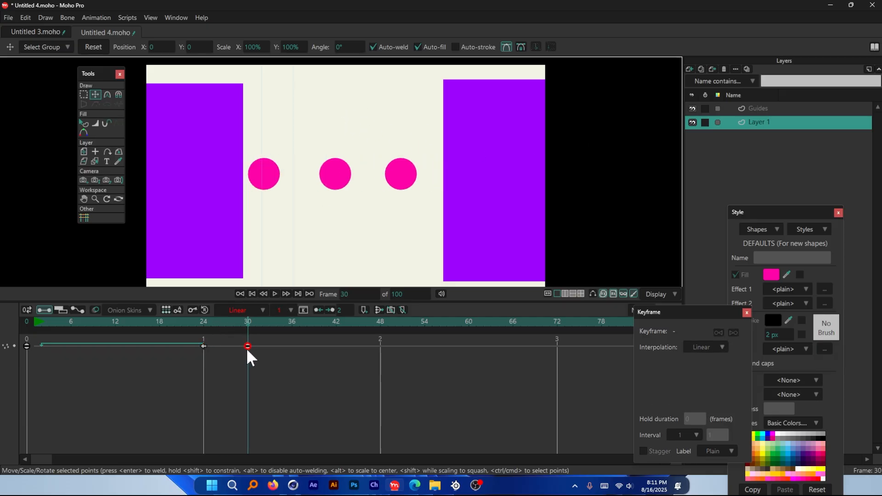
pyautogui.moveTo(250, 327); pyautogui.dragTo(137, 327)
# Delete the Guides layer and play the circles' loop.
pyautogui.click(764, 110)
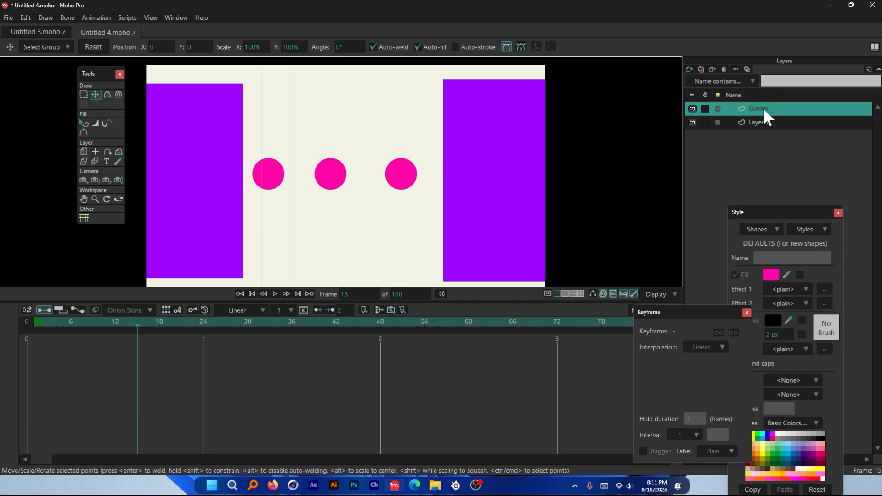
pyautogui.click(725, 69)
pyautogui.scroll(-1, 324, 146)
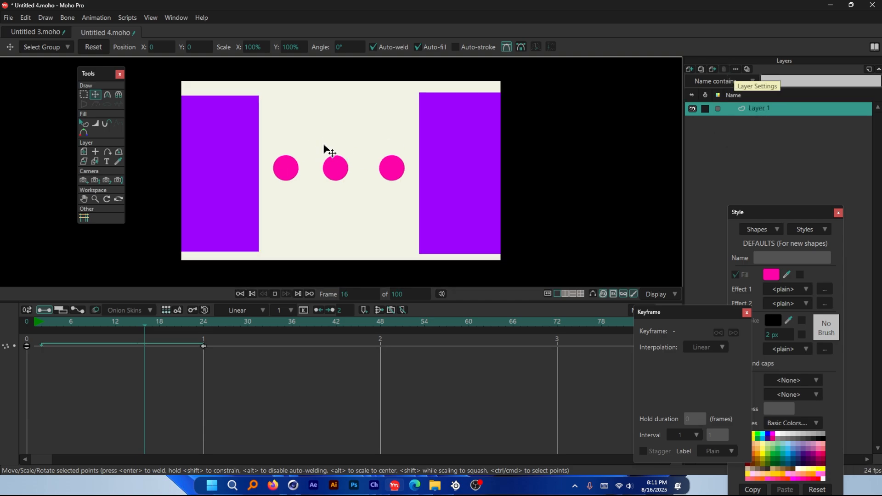
pyautogui.press('space')
pyautogui.press('space')
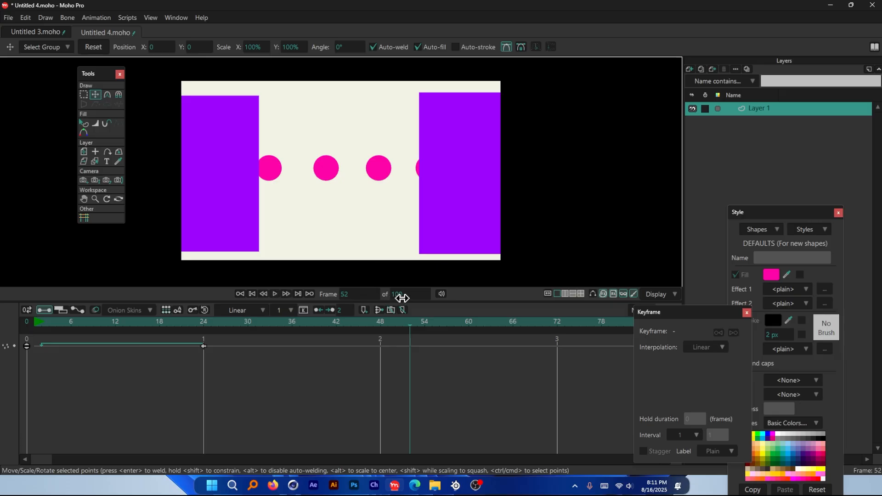
# Extend the animation's total length to 1000 frames and play the circle loop from the start between the rectangles.
pyautogui.click(402, 293)
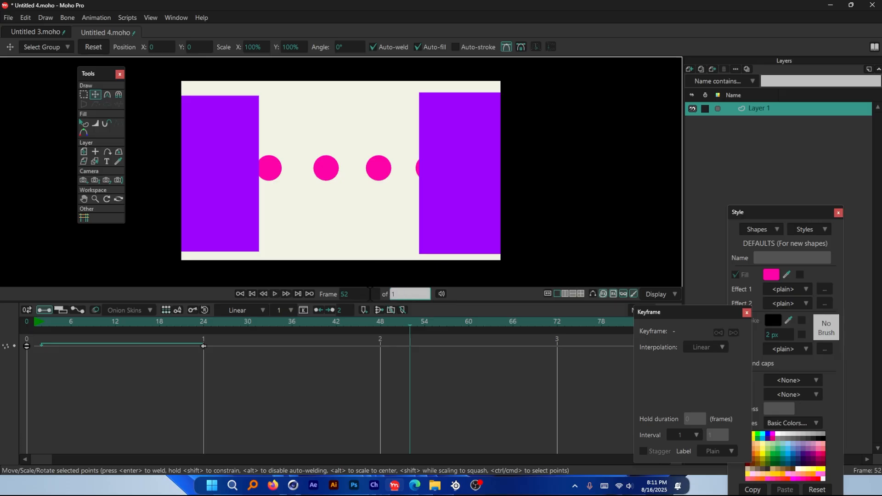
pyautogui.write('0')
pyautogui.press('Return')
pyautogui.moveTo(206, 323); pyautogui.dragTo(27, 322)
pyautogui.press('space')
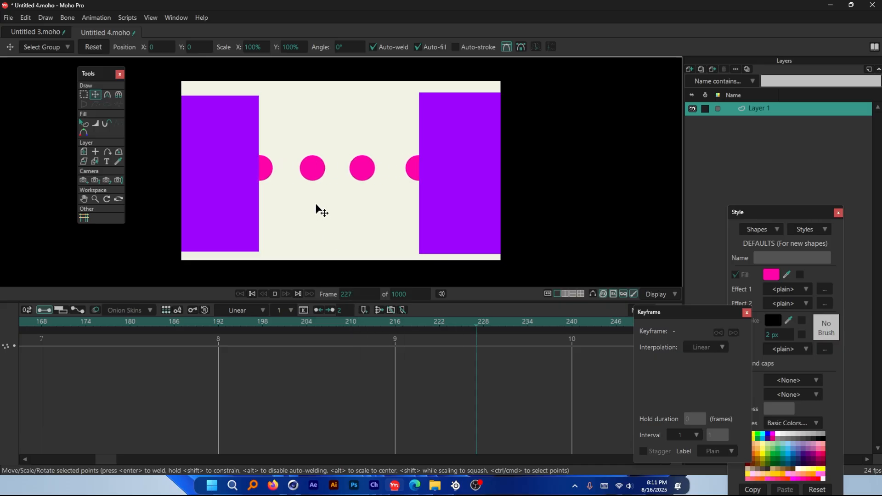
pyautogui.scroll(3, 315, 206)
pyautogui.scroll(3, 273, 163)
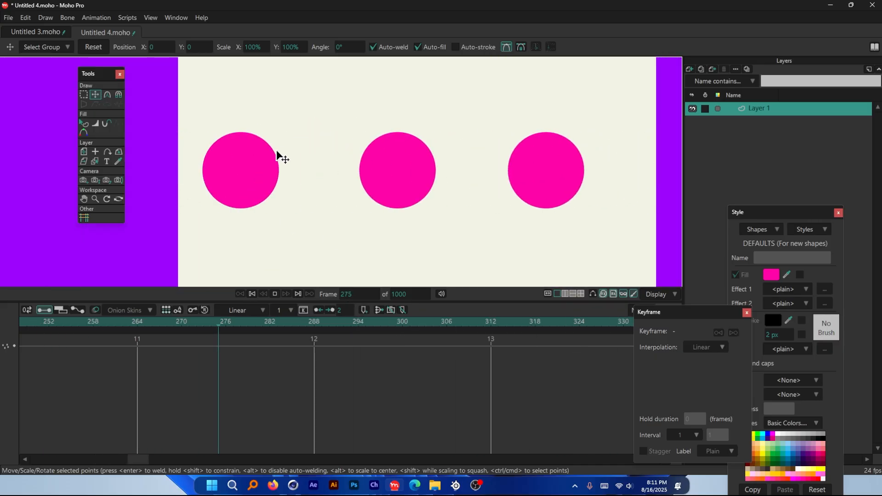
pyautogui.scroll(-1, 414, 143)
pyautogui.scroll(-3, 339, 181)
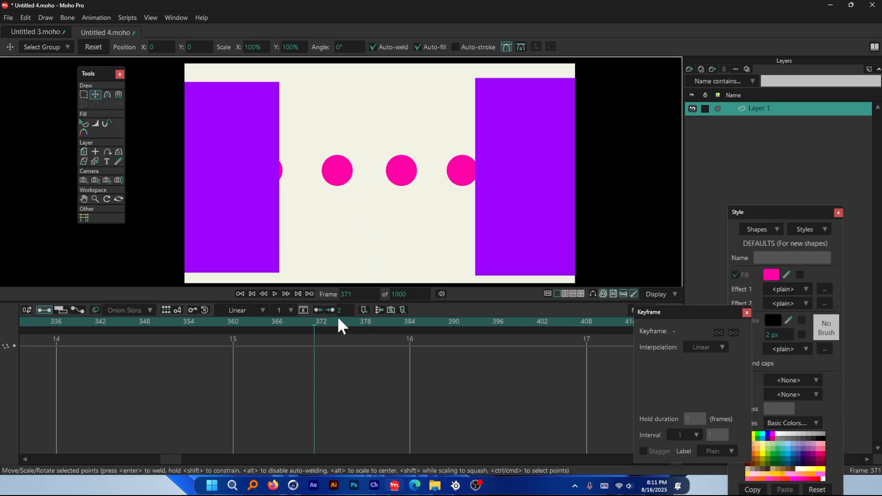
# Stop playback, return to frame 1, and compare the circles' positions there with those at frame 24.
pyautogui.moveTo(338, 325); pyautogui.dragTo(43, 329)
pyautogui.moveTo(183, 461); pyautogui.dragTo(32, 461)
pyautogui.moveTo(85, 327); pyautogui.dragTo(38, 342)
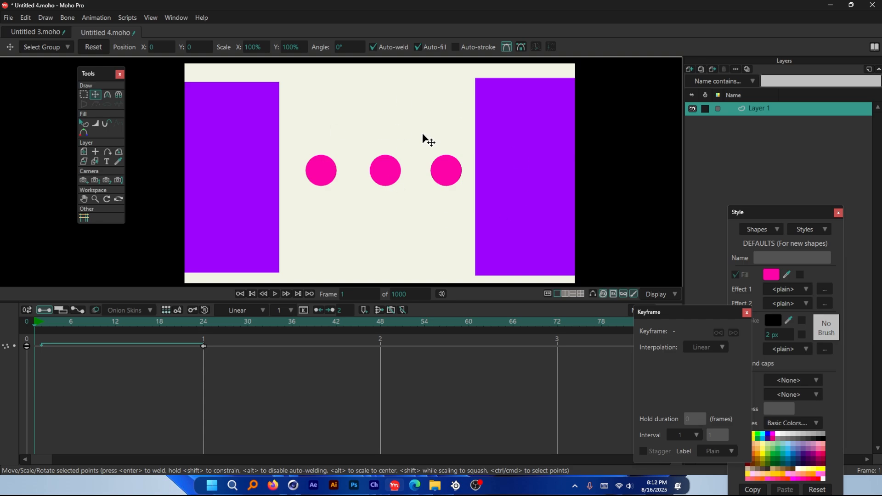
pyautogui.moveTo(41, 320); pyautogui.dragTo(203, 324)
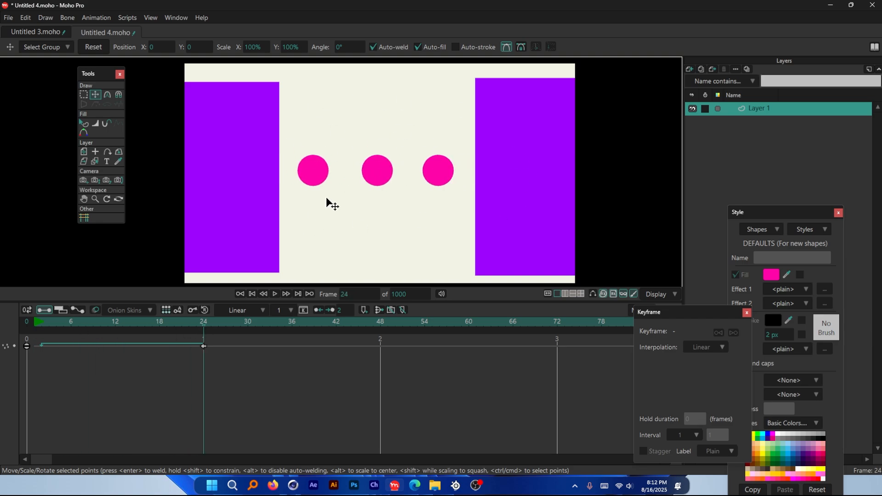
# Switch to the Untitled 3 document at frame 0 and show the ref.png reference layer over the purple wave.
pyautogui.click(35, 32)
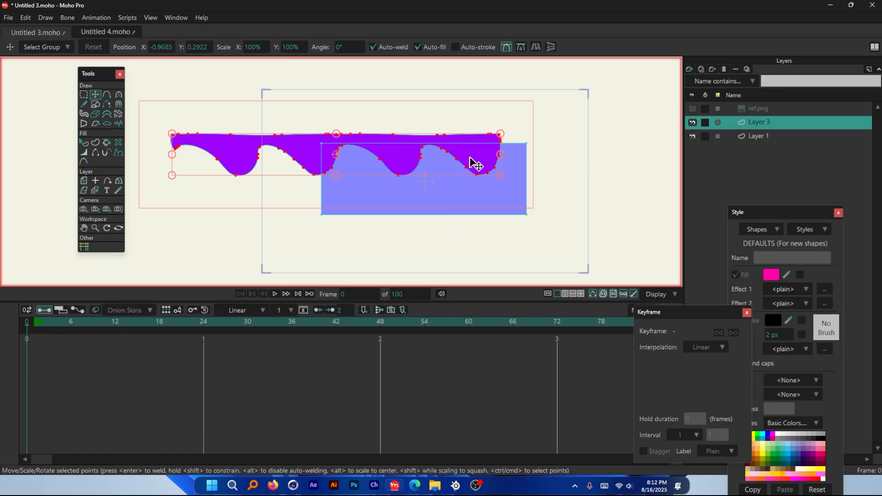
pyautogui.scroll(2, 501, 184)
pyautogui.click(40, 327)
pyautogui.click(29, 329)
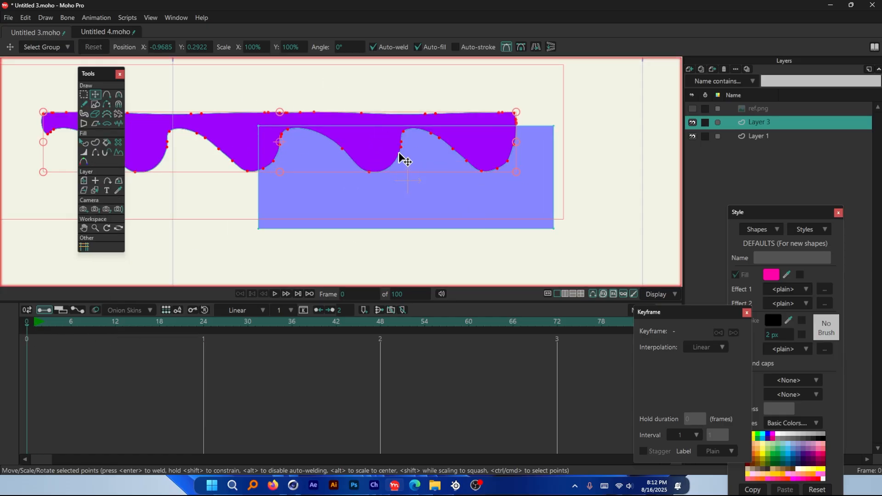
pyautogui.click(689, 109)
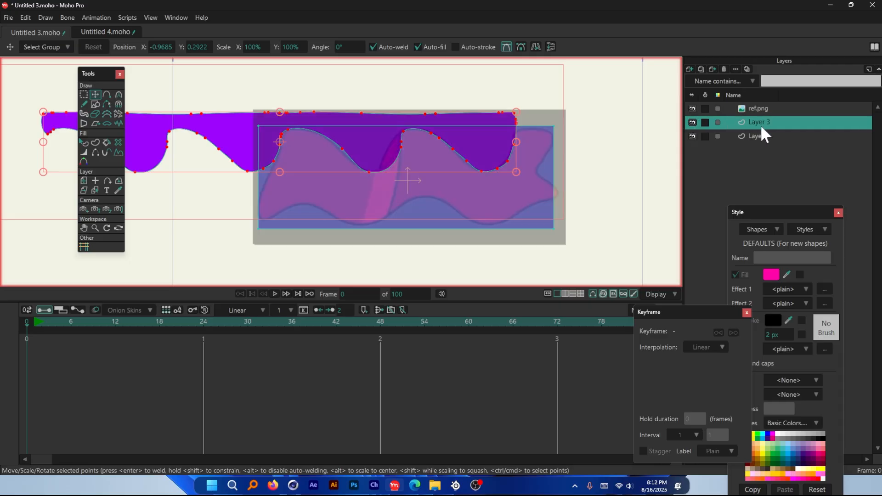
pyautogui.click(692, 123)
pyautogui.click(692, 122)
# On Layer 3, trace the reference ribbon's lower wavy edge with the Freehand tool, closing the outline below the reference.
pyautogui.scroll(2, 317, 236)
pyautogui.scroll(-1, 269, 236)
pyautogui.scroll(1, 262, 217)
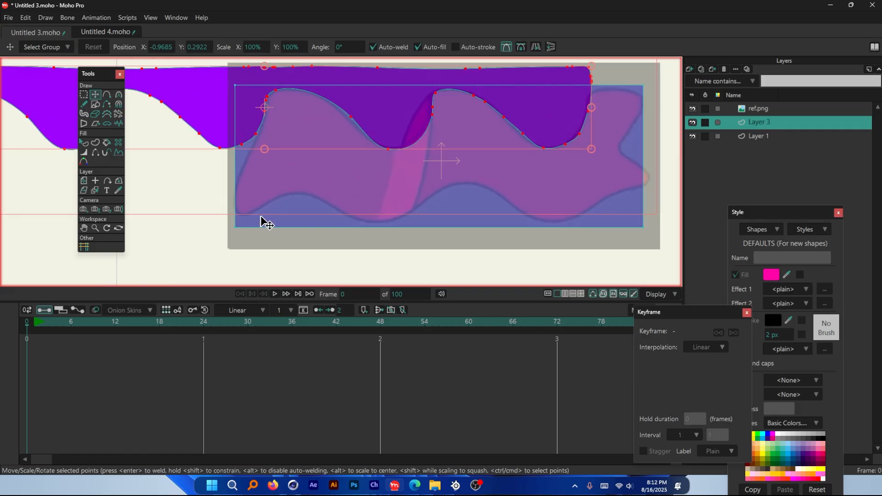
pyautogui.click(84, 104)
pyautogui.scroll(1, 468, 218)
pyautogui.scroll(-1, 190, 214)
pyautogui.scroll(1, 335, 203)
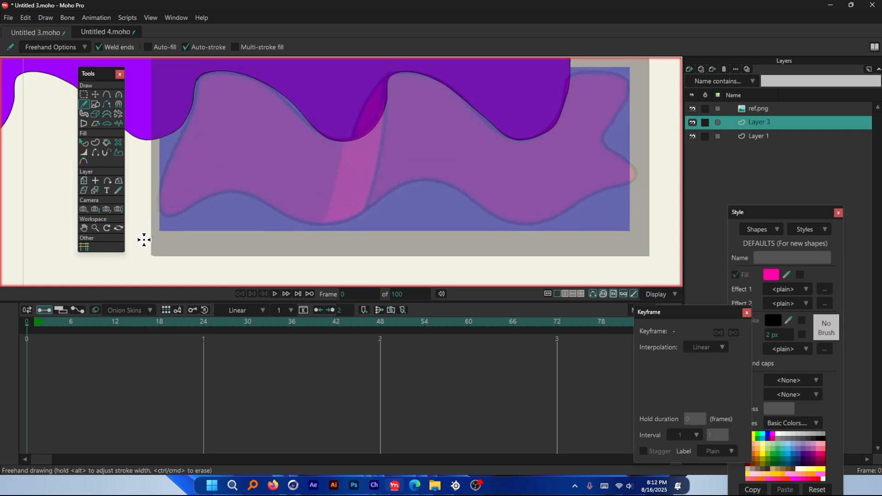
pyautogui.moveTo(152, 228); pyautogui.dragTo(169, 225)
pyautogui.moveTo(196, 206)
pyautogui.mouseDown()
pyautogui.moveTo(224, 193)
pyautogui.moveTo(309, 222)
pyautogui.moveTo(332, 221)
pyautogui.moveTo(405, 188)
pyautogui.moveTo(594, 248)
pyautogui.moveTo(486, 255)
pyautogui.moveTo(150, 240)
pyautogui.mouseUp()
# Adjust the points at the right end of the traced outline with the Transform Points tool.
pyautogui.scroll(5, 606, 245)
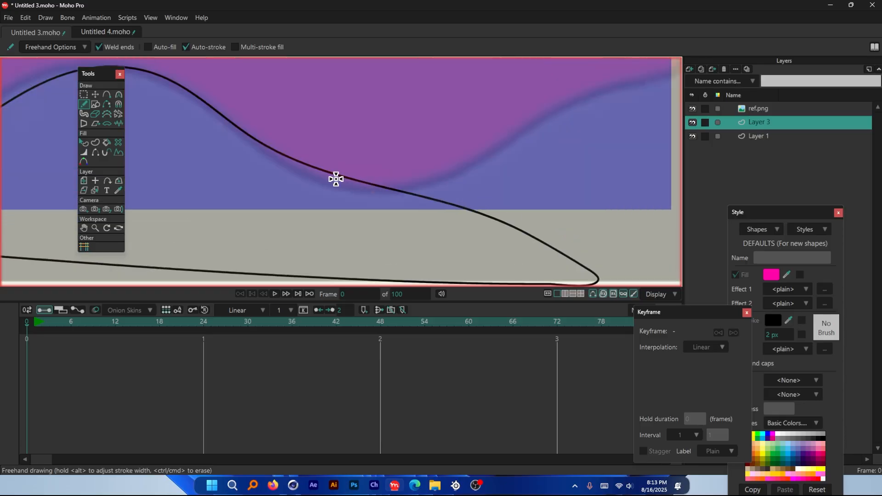
pyautogui.click(94, 95)
pyautogui.click(469, 210)
pyautogui.click(527, 234)
pyautogui.moveTo(533, 239); pyautogui.dragTo(516, 256)
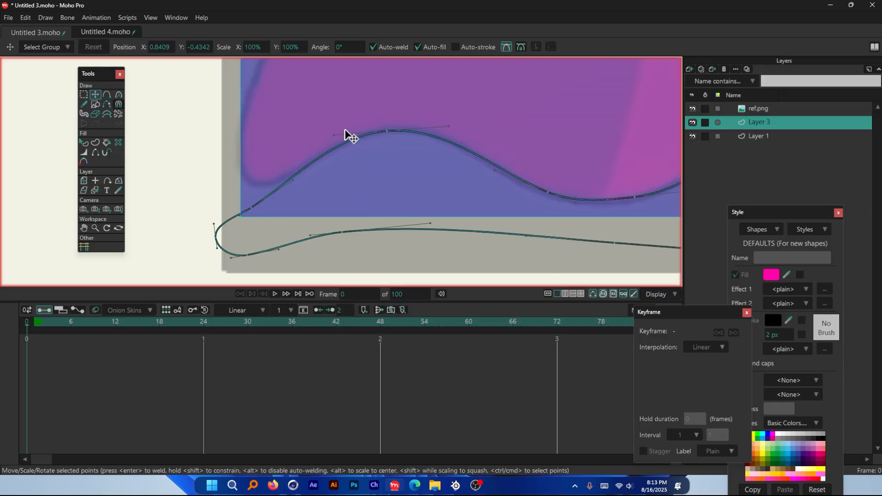
# Examine the traced lower wave against the reference ribbon's edge from one end to the other.
pyautogui.scroll(-3, 185, 152)
pyautogui.moveTo(477, 145); pyautogui.dragTo(406, 191)
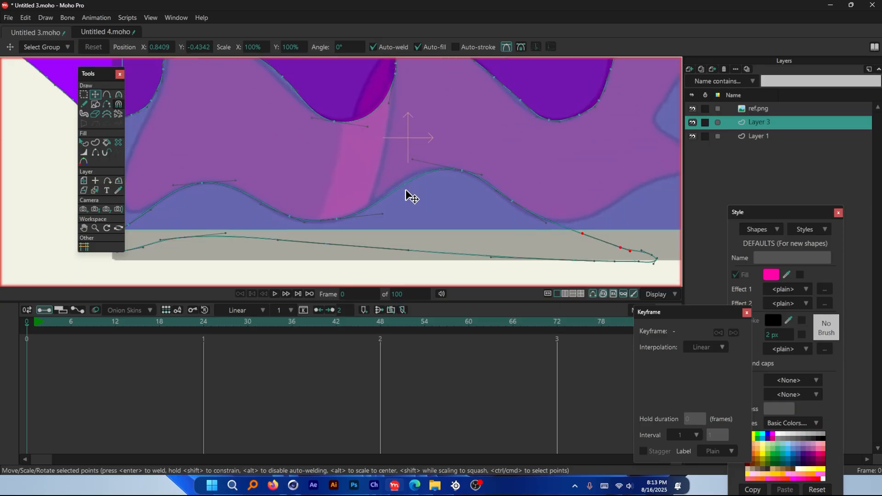
pyautogui.scroll(-2, 275, 204)
pyautogui.scroll(2, 532, 193)
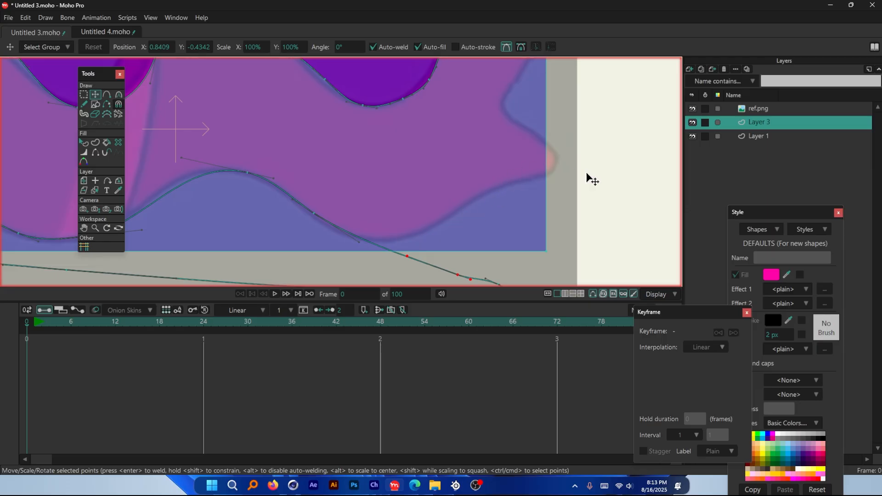
pyautogui.scroll(-2, 559, 178)
pyautogui.scroll(2, 478, 211)
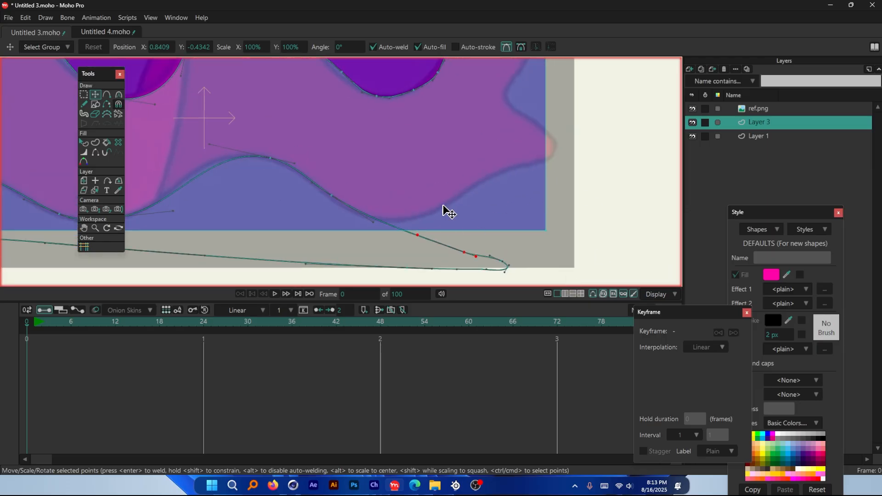
pyautogui.scroll(-2, 501, 168)
pyautogui.scroll(3, 178, 202)
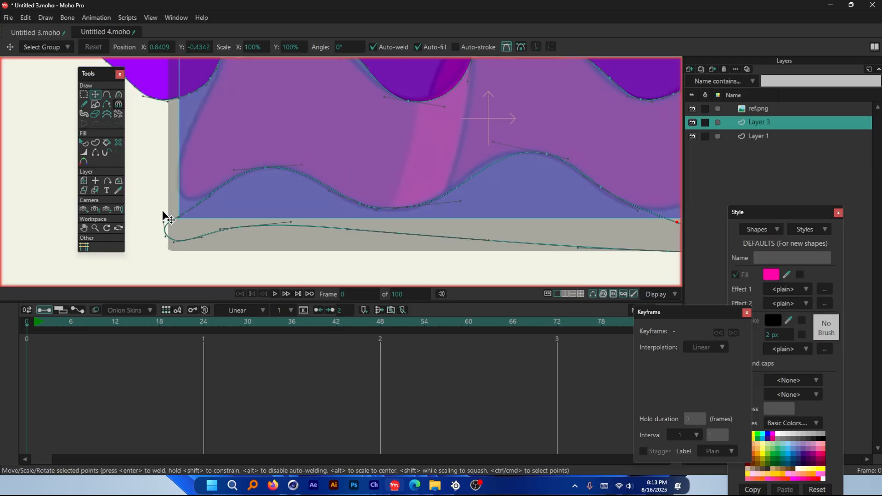
pyautogui.scroll(-2, 238, 155)
pyautogui.scroll(2, 239, 156)
pyautogui.scroll(-2, 238, 156)
pyautogui.scroll(-1, 536, 242)
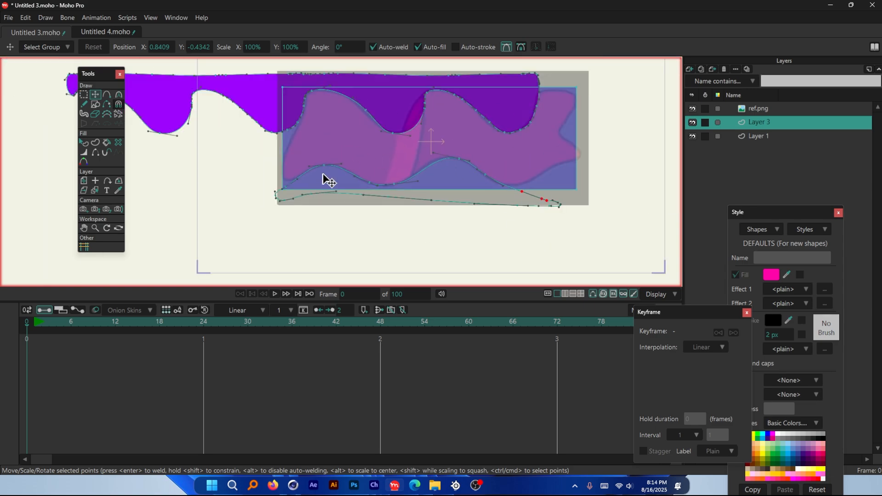
pyautogui.scroll(4, 323, 177)
pyautogui.scroll(2, 280, 147)
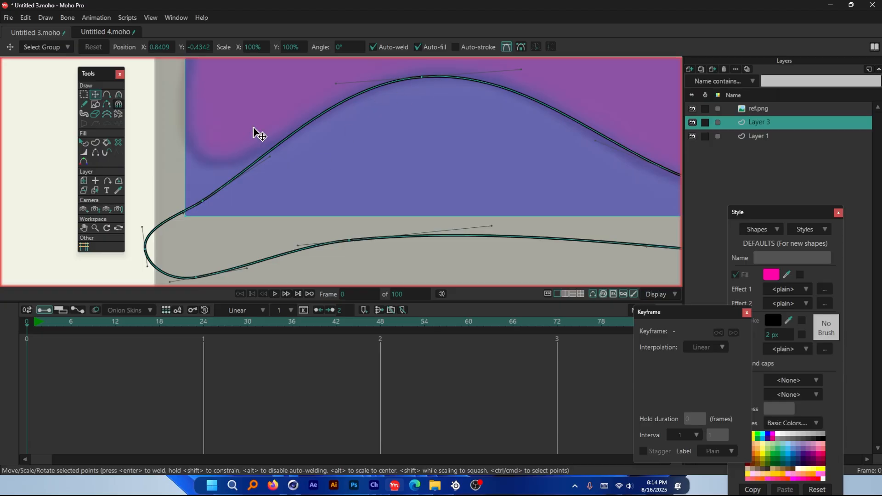
# Select the traced lower wave shape and turn on its pink fill.
pyautogui.click(84, 143)
pyautogui.click(260, 165)
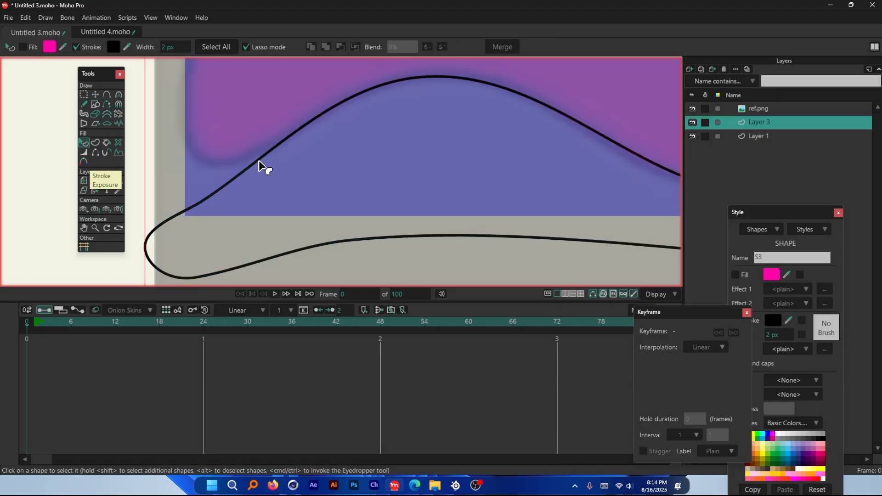
pyautogui.scroll(-5, 276, 174)
pyautogui.scroll(1, 388, 187)
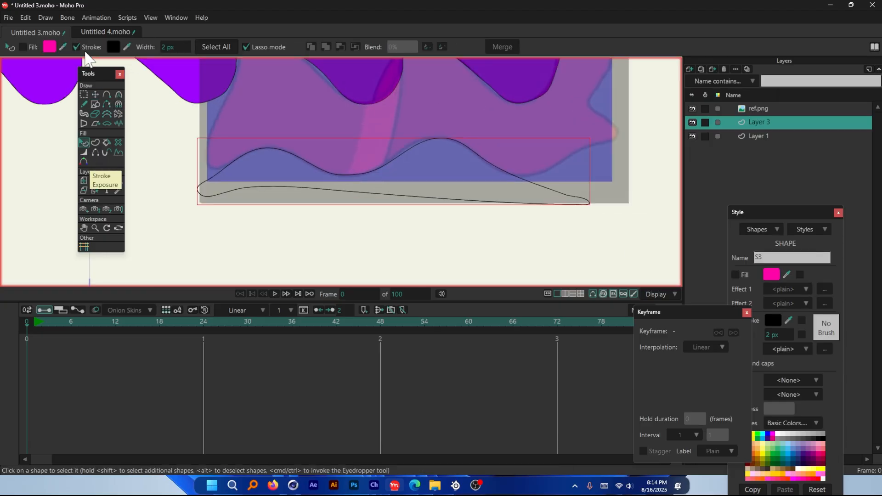
pyautogui.click(22, 47)
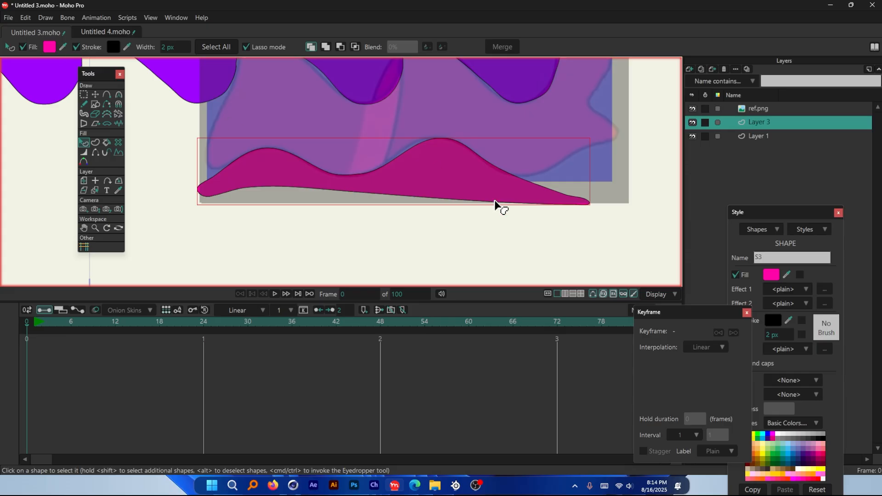
# Duplicate the pink lower wave with the Transform Points tool and place the copy to the left of the original.
pyautogui.scroll(-2, 496, 198)
pyautogui.scroll(2, 464, 166)
pyautogui.scroll(-2, 470, 197)
pyautogui.scroll(3, 299, 208)
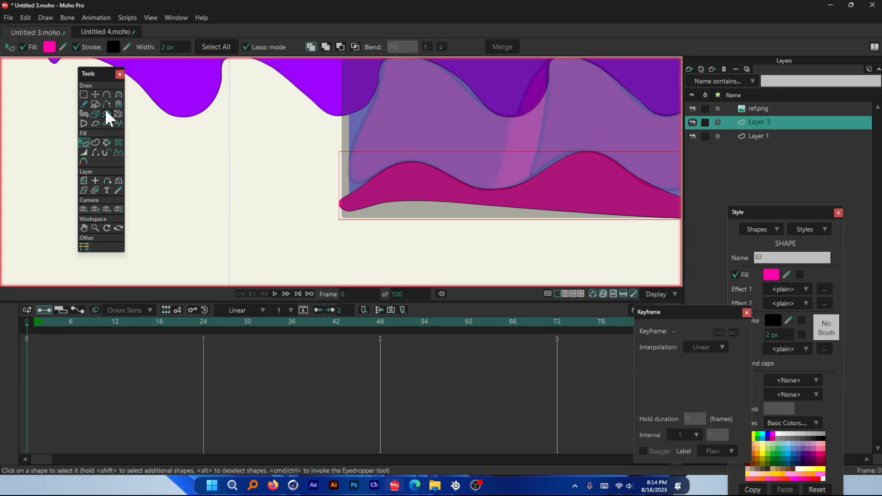
pyautogui.click(95, 94)
pyautogui.click(426, 186)
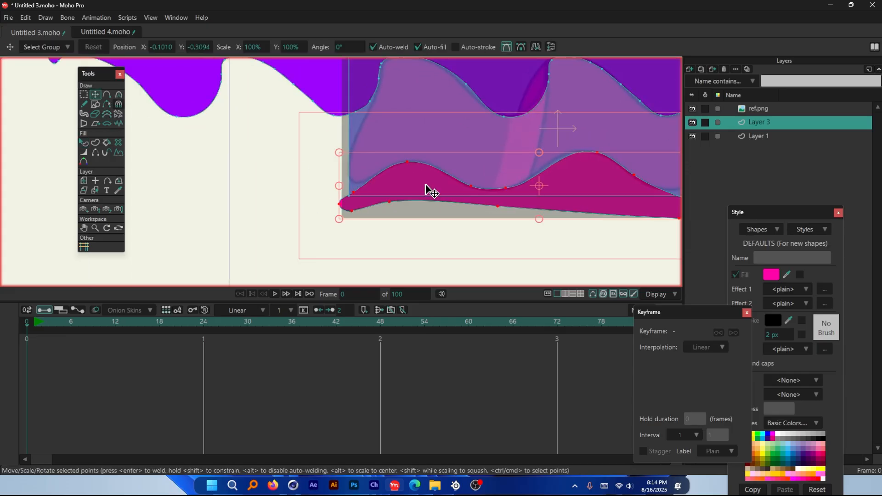
pyautogui.moveTo(600, 187); pyautogui.dragTo(277, 189)
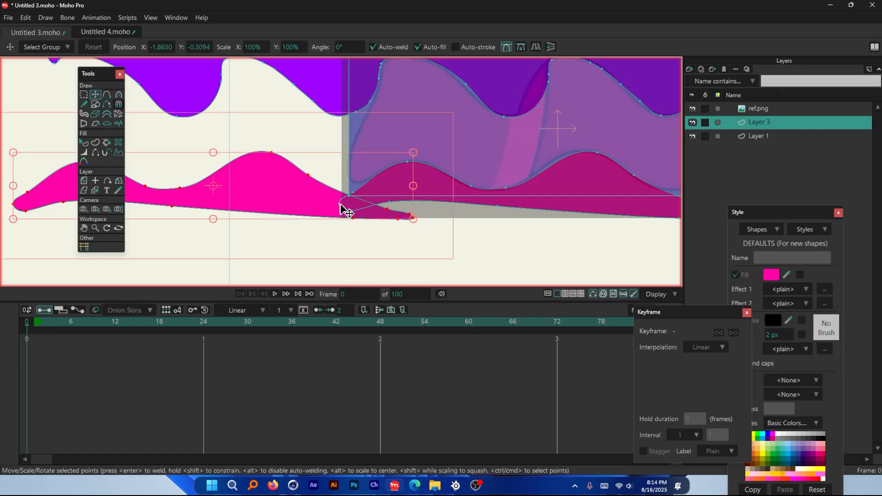
# Align the duplicated lower wave horizontally so its right end overlaps the original's left end, at about X -1.74.
pyautogui.scroll(3, 343, 210)
pyautogui.scroll(-2, 321, 201)
pyautogui.scroll(1, 282, 191)
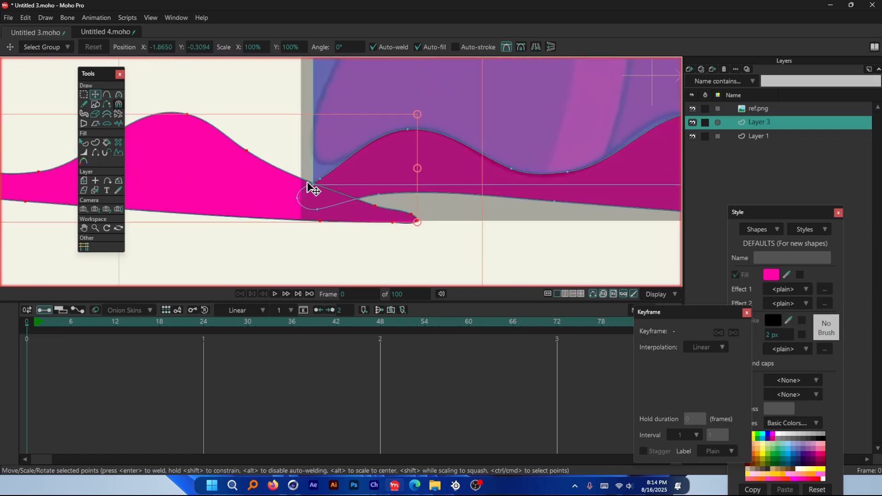
pyautogui.scroll(-2, 322, 182)
pyautogui.scroll(2, 441, 132)
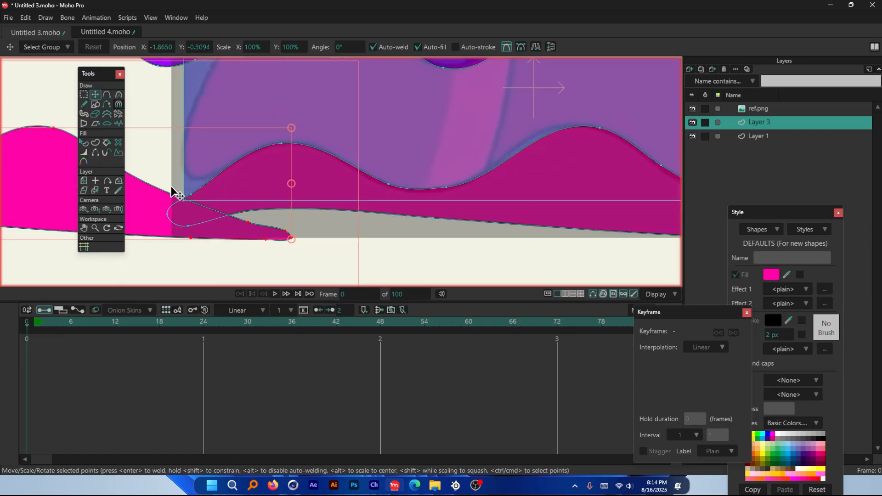
pyautogui.moveTo(159, 205); pyautogui.dragTo(191, 188)
pyautogui.scroll(-4, 390, 189)
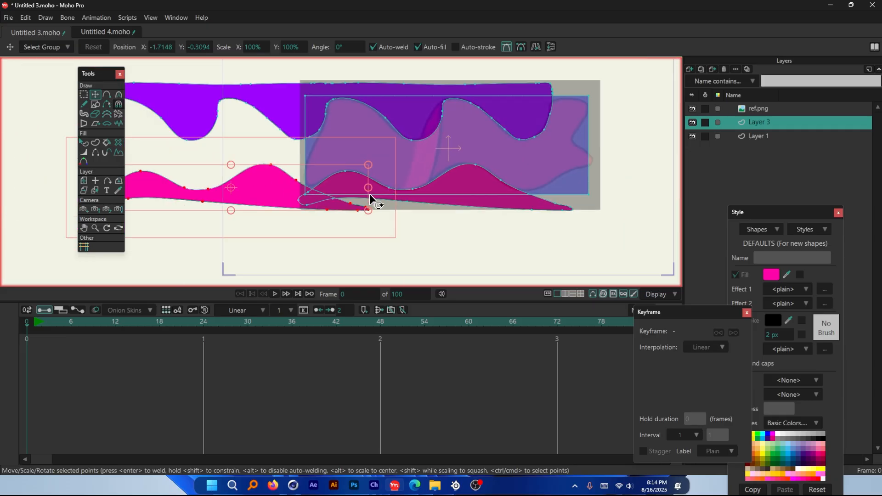
pyautogui.scroll(2, 294, 188)
pyautogui.moveTo(290, 195); pyautogui.dragTo(285, 197)
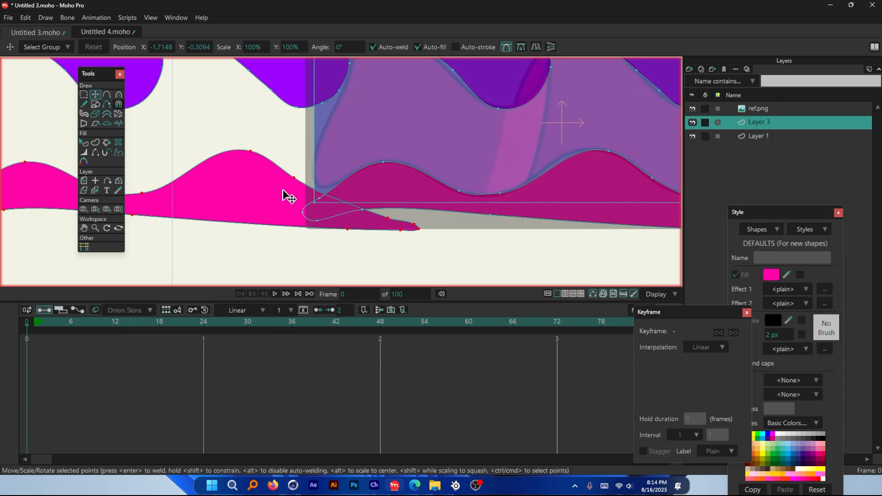
pyautogui.scroll(-2, 399, 206)
pyautogui.scroll(-2, 363, 184)
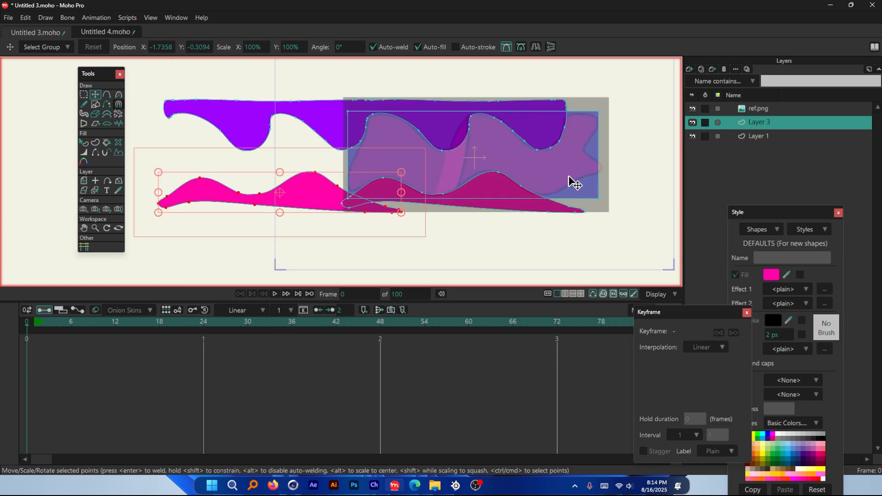
# Select the points of both lower waves, try moving them downward, and undo the move.
pyautogui.scroll(3, 374, 201)
pyautogui.keyDown('ctrl'); pyautogui.keyDown('shift'); pyautogui.click(398, 183); pyautogui.keyUp('shift'); pyautogui.keyUp('ctrl')
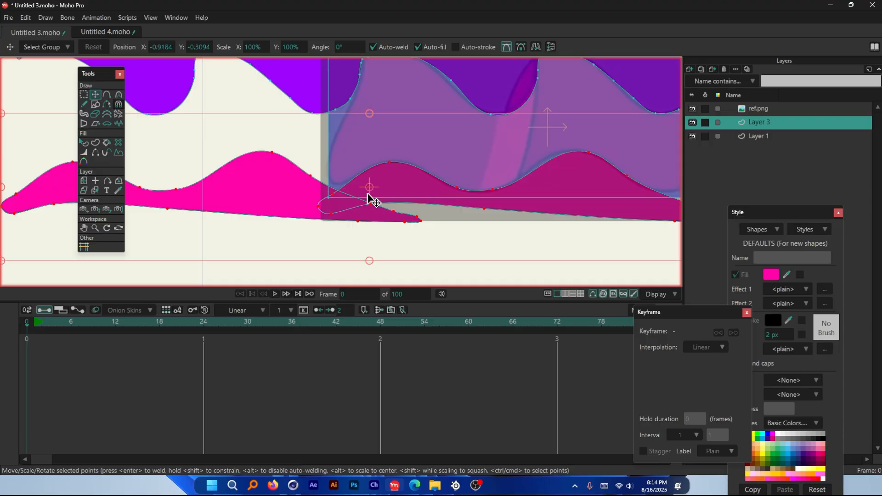
pyautogui.scroll(-2, 321, 204)
pyautogui.scroll(2, 323, 205)
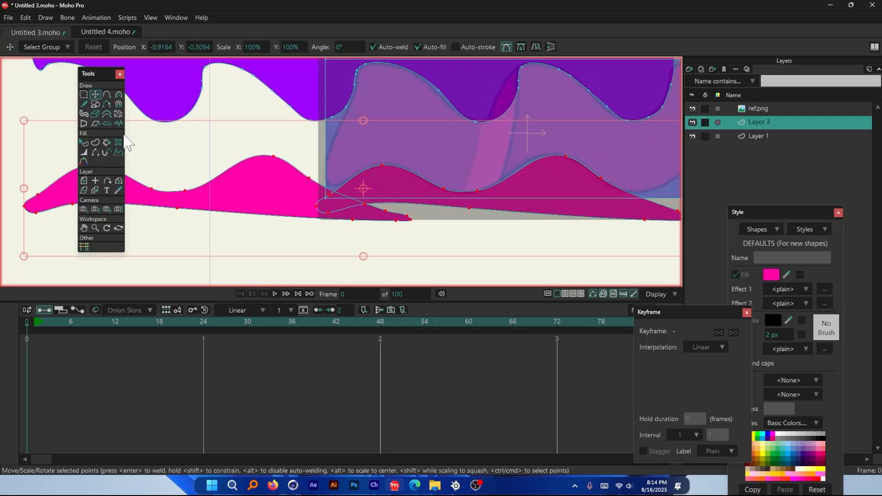
pyautogui.scroll(-1, 216, 186)
pyautogui.scroll(1, 279, 184)
pyautogui.scroll(-2, 275, 188)
pyautogui.moveTo(266, 189); pyautogui.dragTo(270, 226)
pyautogui.hotkey('ctrl', 'z')
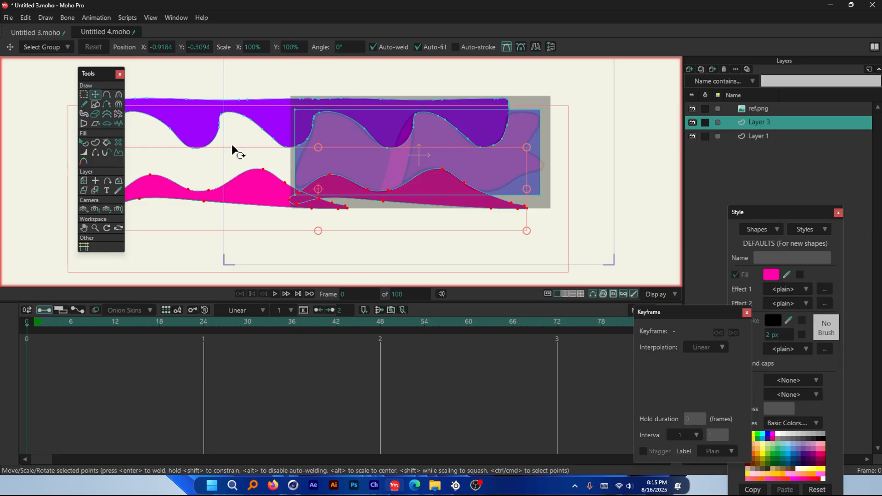
# Select both pink lower wave shapes and merge them into a single shape.
pyautogui.click(82, 142)
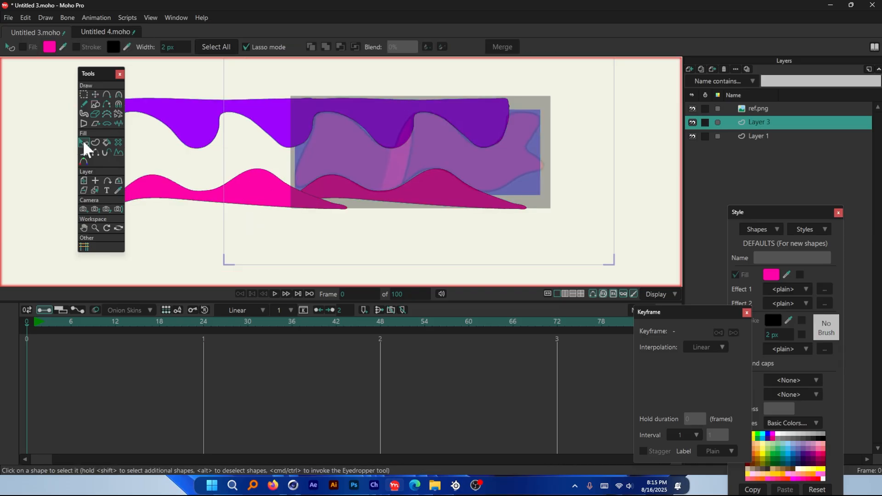
pyautogui.click(251, 193)
pyautogui.keyDown('shift'); pyautogui.click(404, 199); pyautogui.keyUp('shift')
pyautogui.click(503, 47)
pyautogui.scroll(2, 329, 165)
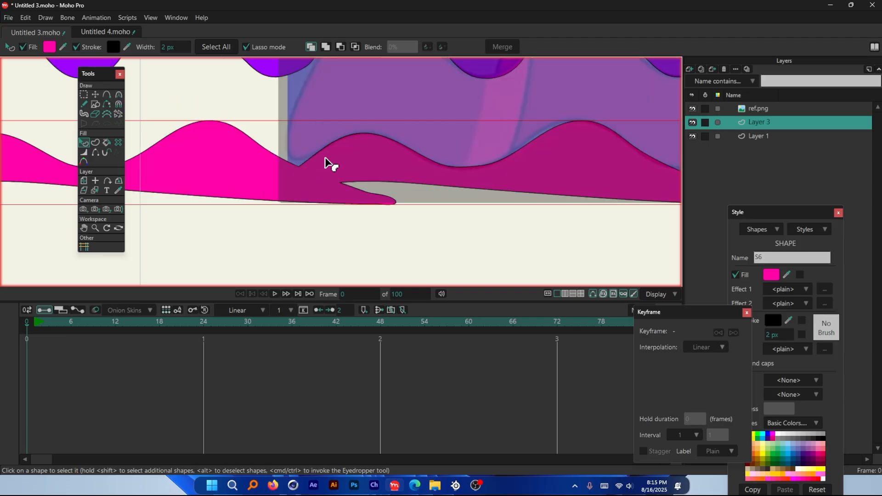
pyautogui.scroll(-2, 259, 212)
pyautogui.scroll(1, 415, 186)
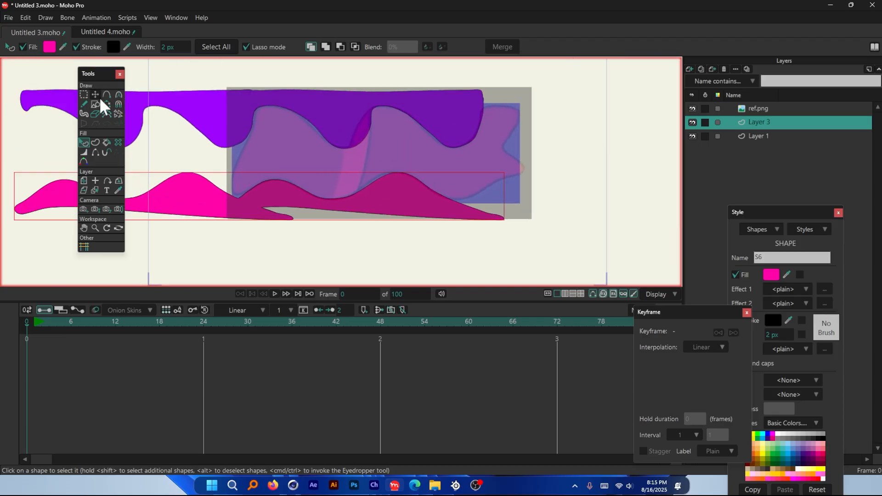
# Hide the ref.png layer and subtract the purple upper and pink lower wave shapes from the blue rectangle.
pyautogui.click(341, 110)
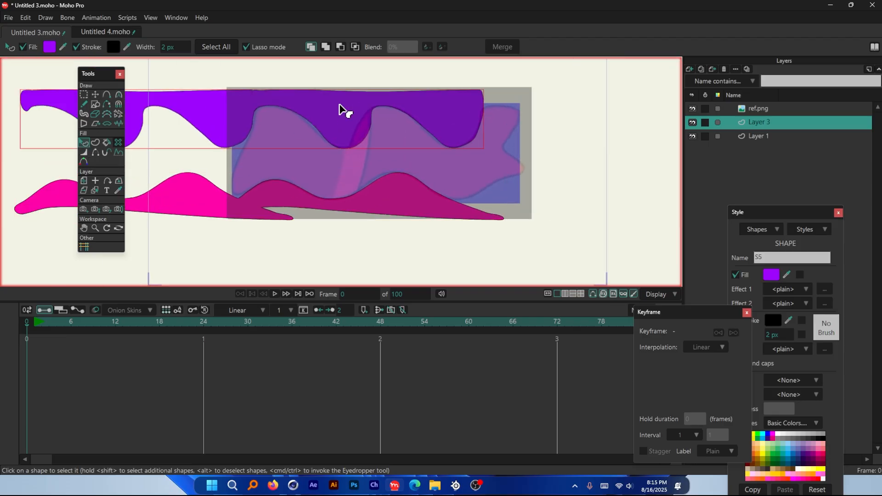
pyautogui.click(693, 109)
pyautogui.scroll(1, 337, 117)
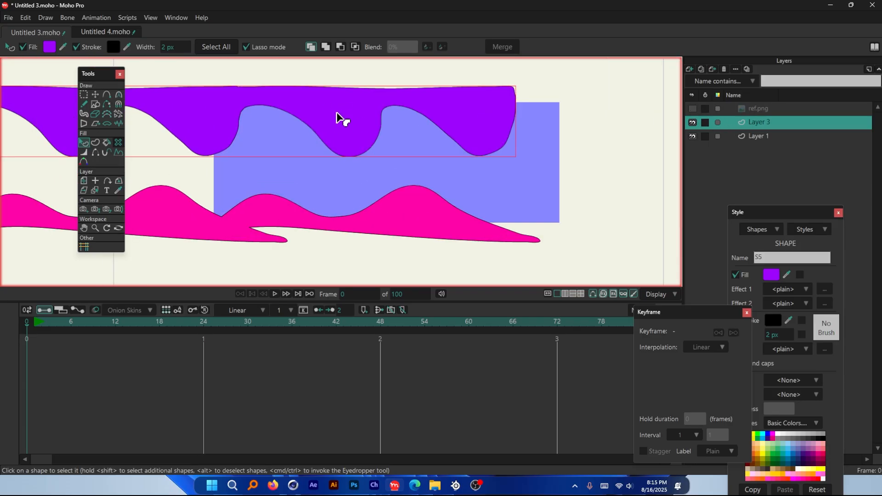
pyautogui.click(341, 48)
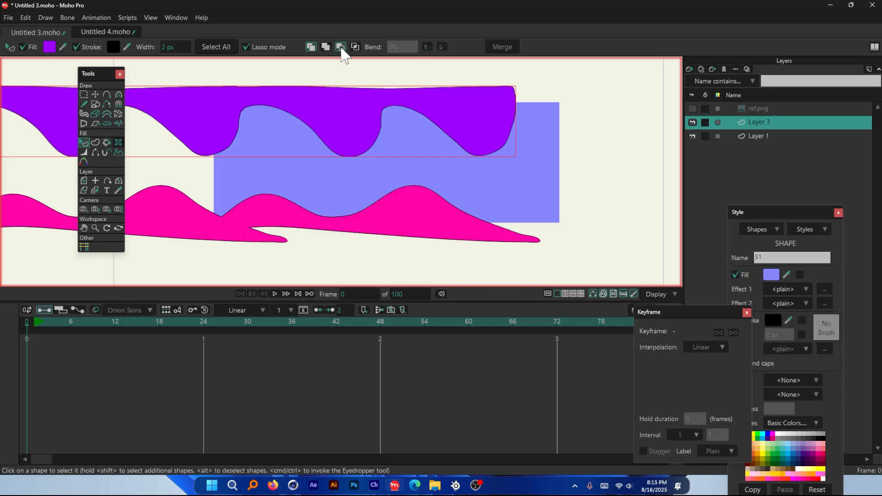
pyautogui.click(314, 225)
pyautogui.click(340, 47)
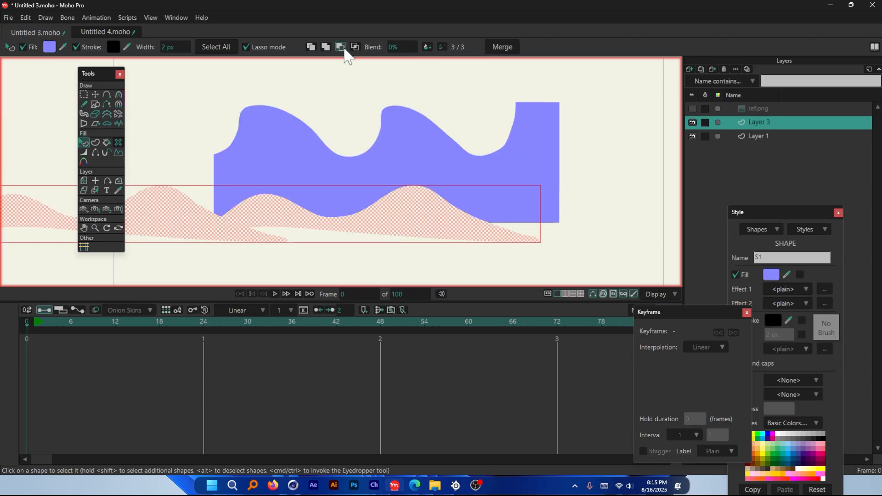
pyautogui.scroll(-1, 367, 214)
# Try sliding the points of both subtracted waves sideways across the blue rectangle, and undo the shift.
pyautogui.click(95, 95)
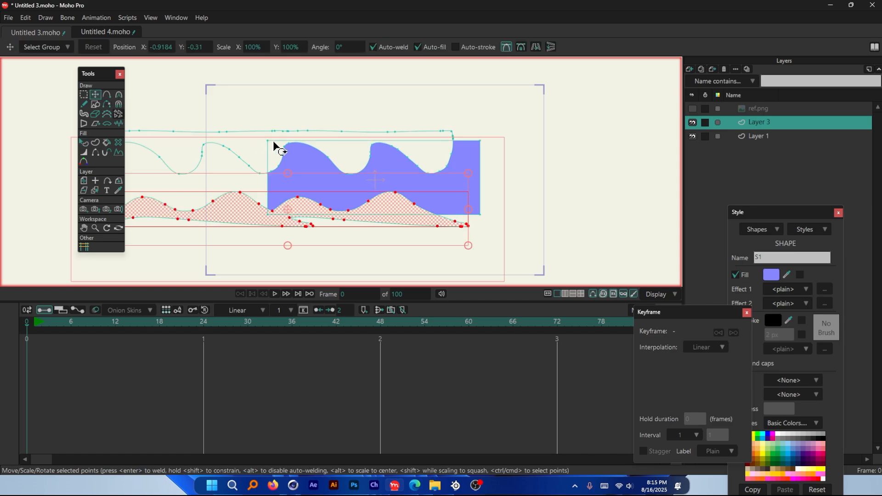
pyautogui.moveTo(309, 213)
pyautogui.mouseDown()
pyautogui.moveTo(323, 209)
pyautogui.moveTo(305, 213)
pyautogui.mouseUp()
pyautogui.hotkey('ctrl', 'a')
pyautogui.moveTo(227, 144); pyautogui.dragTo(367, 143)
pyautogui.scroll(3, 403, 208)
pyautogui.scroll(-4, 424, 214)
pyautogui.hotkey('ctrl', 'z')
# Smooth the seam between the merged lower waves by adjusting the junction point and its curve handles.
pyautogui.scroll(5, 338, 226)
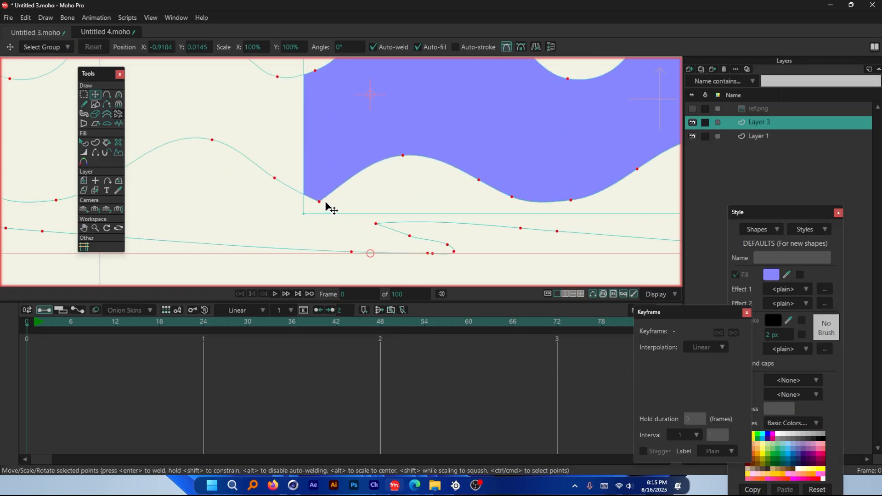
pyautogui.click(316, 203)
pyautogui.moveTo(292, 195); pyautogui.dragTo(276, 199)
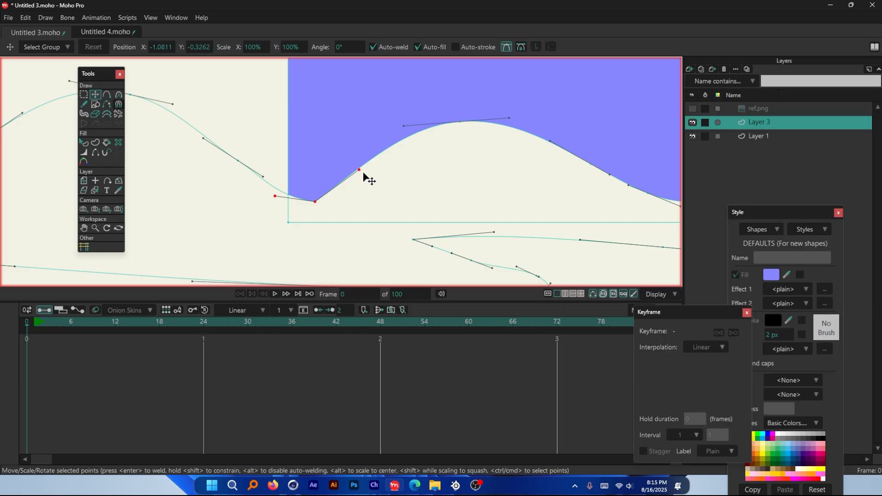
pyautogui.moveTo(360, 168); pyautogui.dragTo(378, 181)
pyautogui.moveTo(315, 203); pyautogui.dragTo(266, 197)
# Reselect all wave points, test the smoothed seam by sliding them across the rectangle, and undo the test moves.
pyautogui.scroll(-5, 304, 218)
pyautogui.click(265, 146)
pyautogui.hotkey('ctrl', 'a')
pyautogui.scroll(-1, 250, 212)
pyautogui.moveTo(222, 221); pyautogui.dragTo(303, 221)
pyautogui.moveTo(503, 225); pyautogui.dragTo(478, 223)
pyautogui.hotkey('ctrl', 'z')
pyautogui.hotkey('ctrl', 'z')
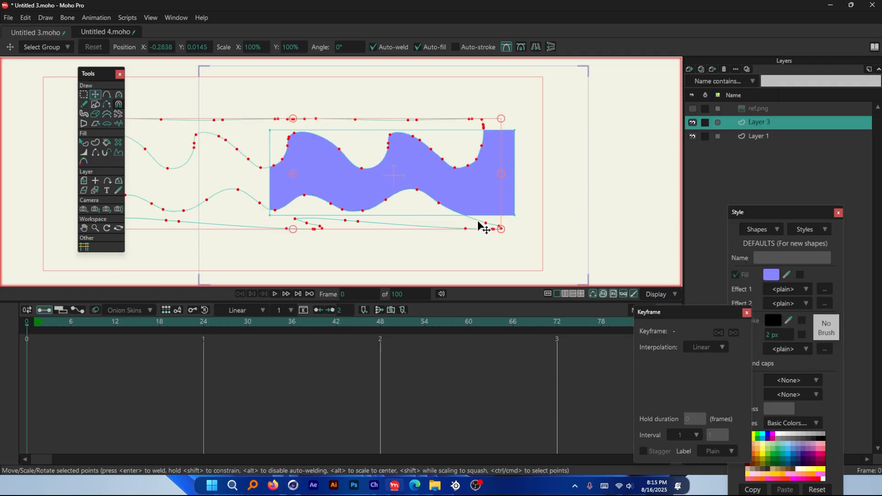
# Slide both wave outlines right across the rectangle at frame 0, to about X -0.32.
pyautogui.moveTo(467, 150); pyautogui.dragTo(502, 150)
pyautogui.scroll(3, 527, 152)
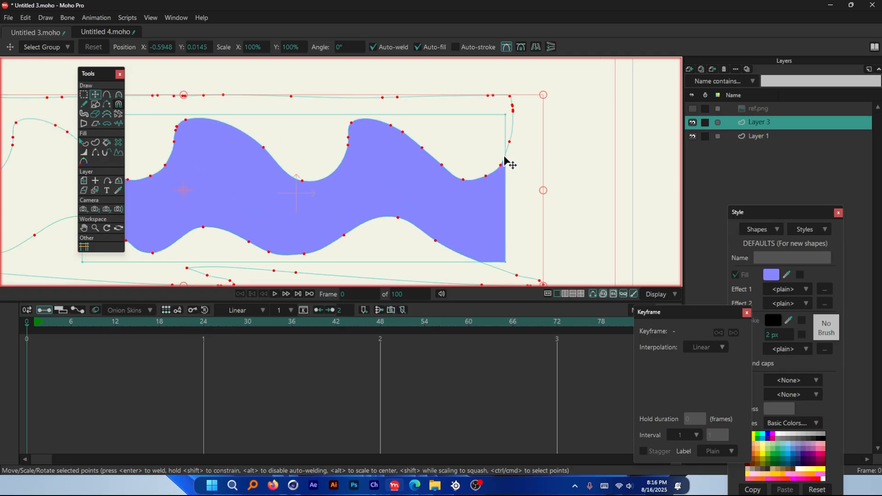
pyautogui.scroll(-4, 516, 155)
pyautogui.scroll(1, 492, 158)
pyautogui.moveTo(260, 150); pyautogui.dragTo(372, 149)
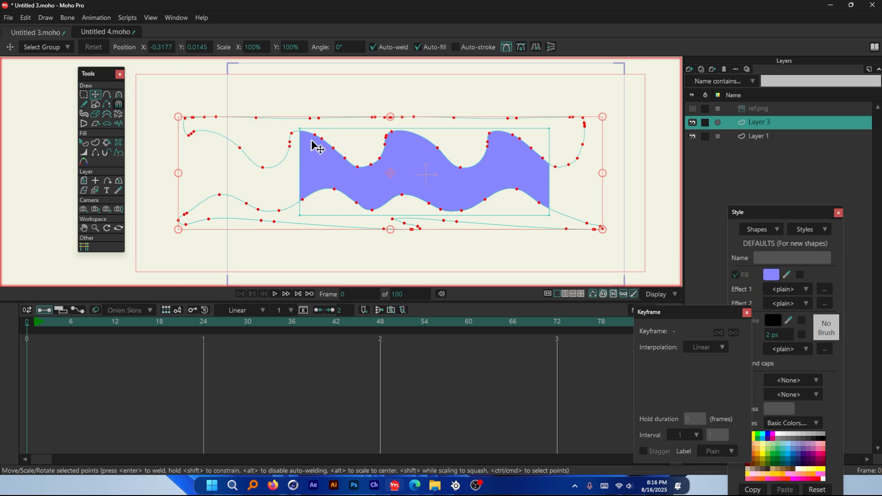
pyautogui.moveTo(251, 138); pyautogui.dragTo(335, 144)
pyautogui.hotkey('ctrl', 'z')
pyautogui.scroll(4, 299, 138)
pyautogui.scroll(-4, 303, 187)
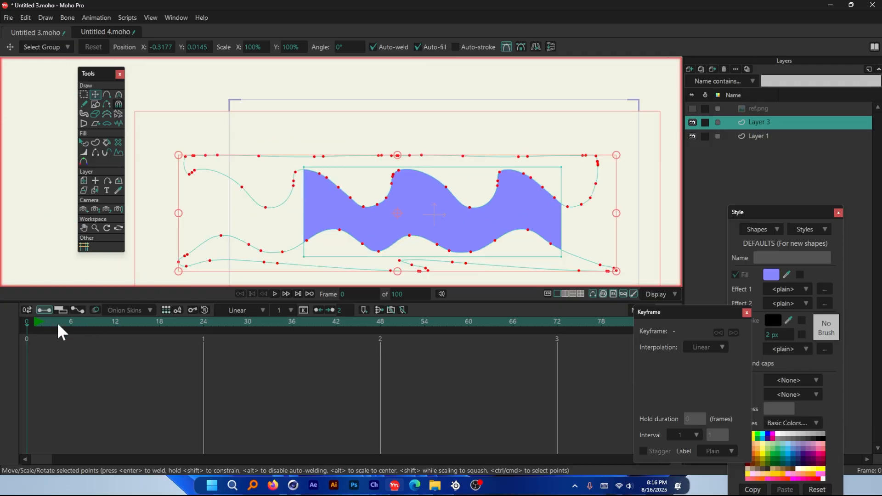
# Fine-tune the waves' starting position to about X -0.25, lining up the upper crest with the rectangle's left edge.
pyautogui.scroll(5, 331, 177)
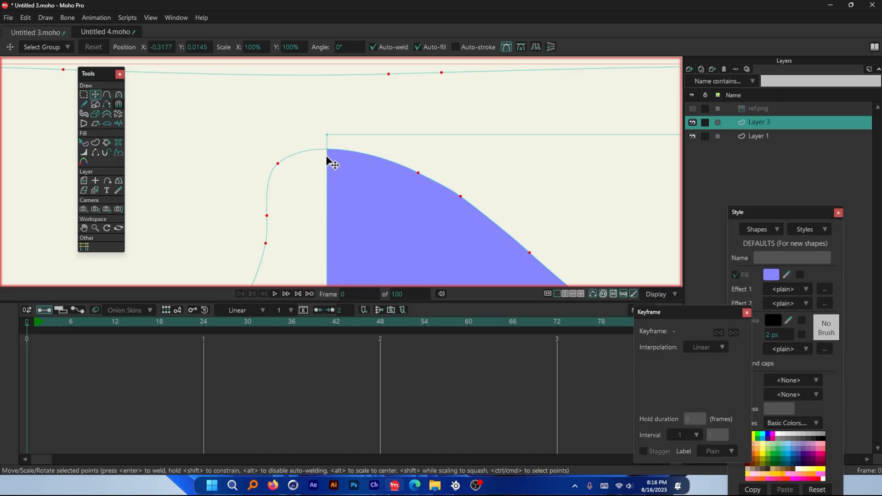
pyautogui.scroll(2, 325, 150)
pyautogui.moveTo(284, 131); pyautogui.dragTo(349, 130)
pyautogui.scroll(-5, 266, 156)
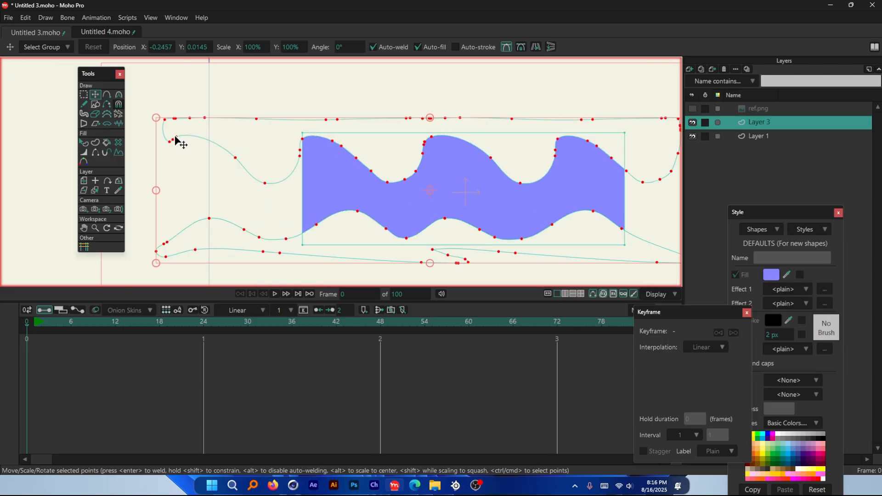
pyautogui.moveTo(250, 143); pyautogui.dragTo(373, 145)
pyautogui.scroll(-2, 350, 207)
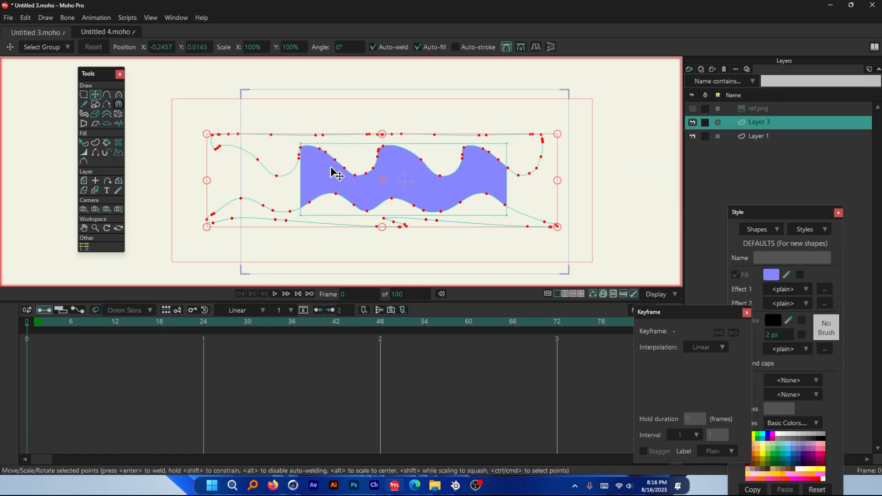
# At frame 6, slide both wave outlines right by one wave length, to about X 0.63.
pyautogui.moveTo(29, 324); pyautogui.dragTo(70, 324)
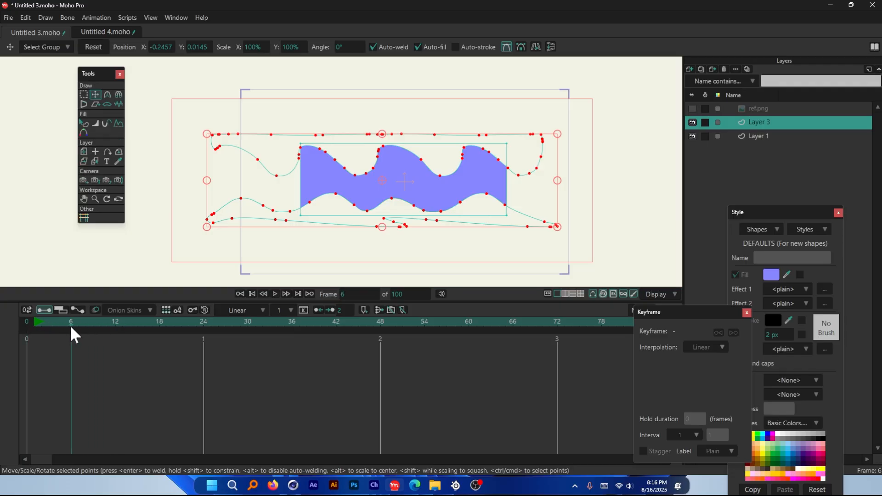
pyautogui.scroll(3, 300, 148)
pyautogui.moveTo(344, 151); pyautogui.dragTo(366, 148)
pyautogui.scroll(-4, 315, 213)
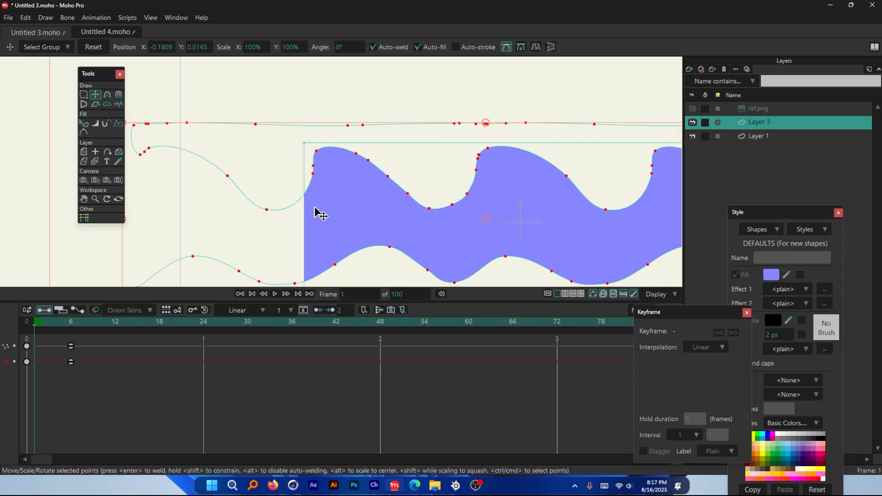
# Preview the motion between the first frames and apply Cycle interpolation to the frame 6 keyframes, looping back to frame 2.
pyautogui.click(31, 325)
pyautogui.moveTo(31, 325); pyautogui.dragTo(71, 330)
pyautogui.rightClick(71, 346)
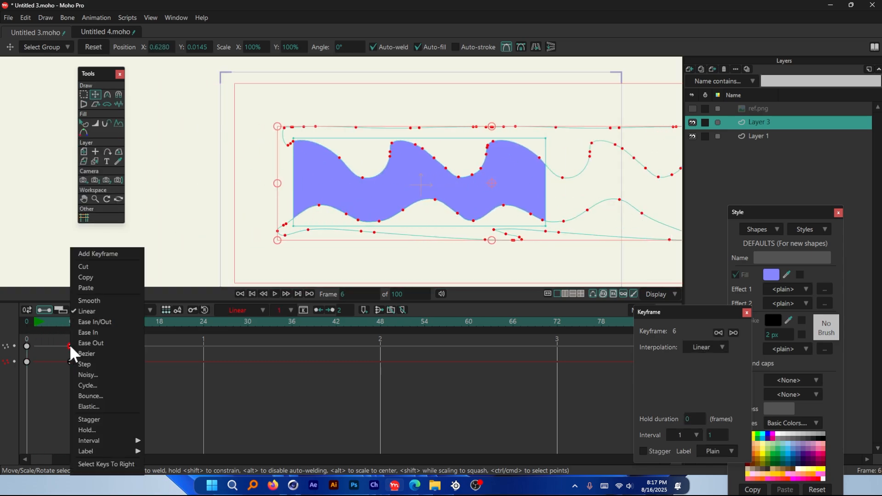
pyautogui.click(104, 385)
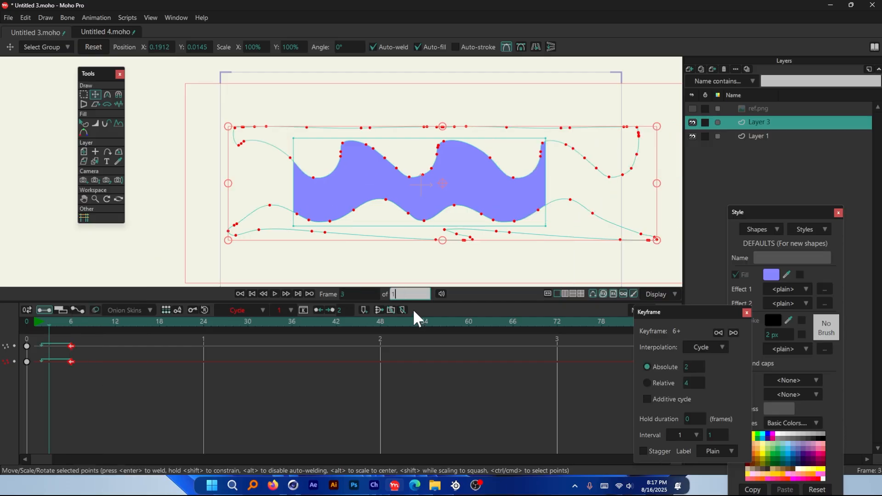
# Set the animation length to 1000 frames and play back the looping ribbon.
pyautogui.press('space')
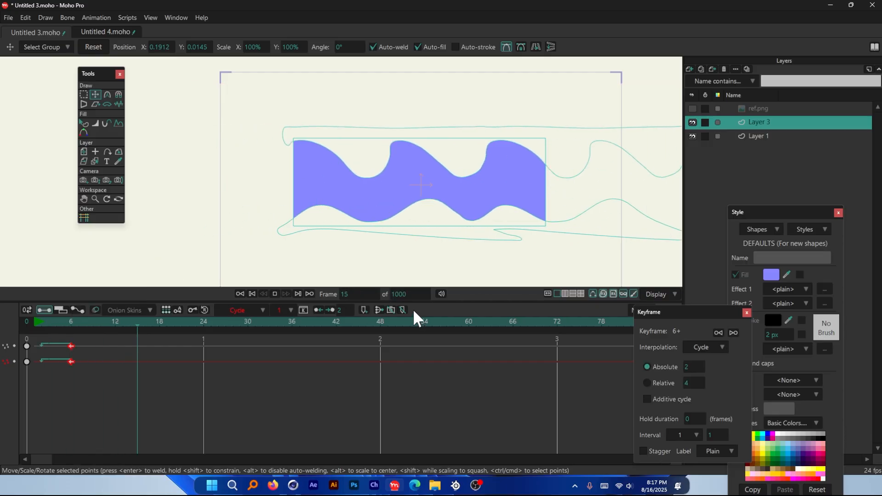
pyautogui.scroll(-3, 314, 209)
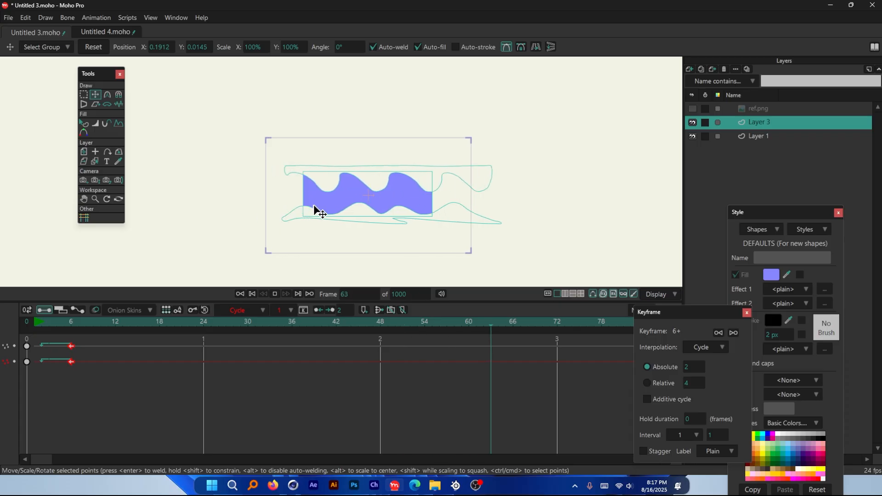
pyautogui.press('space')
pyautogui.scroll(3, 317, 212)
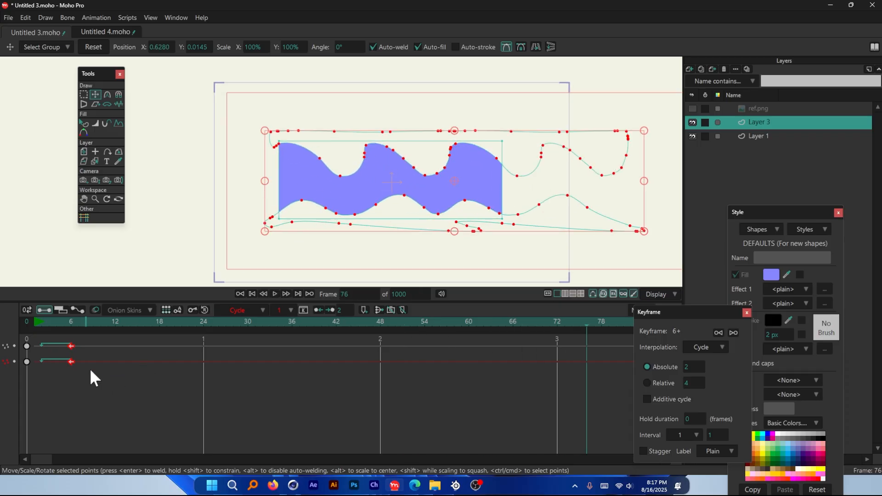
# Slow the loop by moving the Cycle keyframes to frame 24, and preview the motion.
pyautogui.click(73, 321)
pyautogui.moveTo(74, 349); pyautogui.dragTo(200, 350)
pyautogui.press('space')
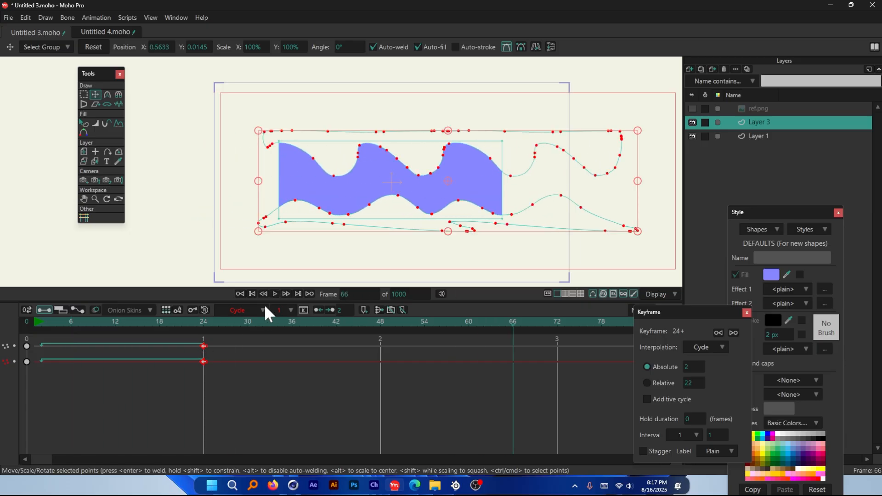
pyautogui.moveTo(175, 325); pyautogui.dragTo(95, 329)
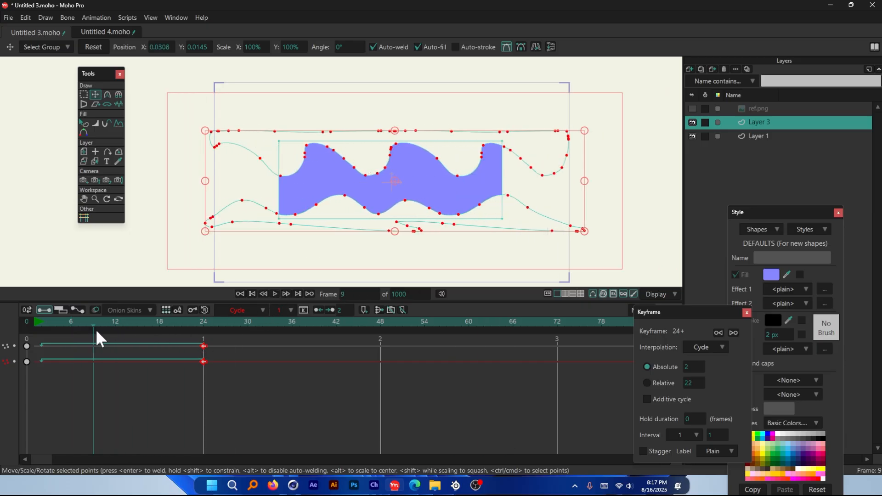
# Set the frame 0 keyframes of both tracks to Linear interpolation and play back the loop.
pyautogui.click(27, 346)
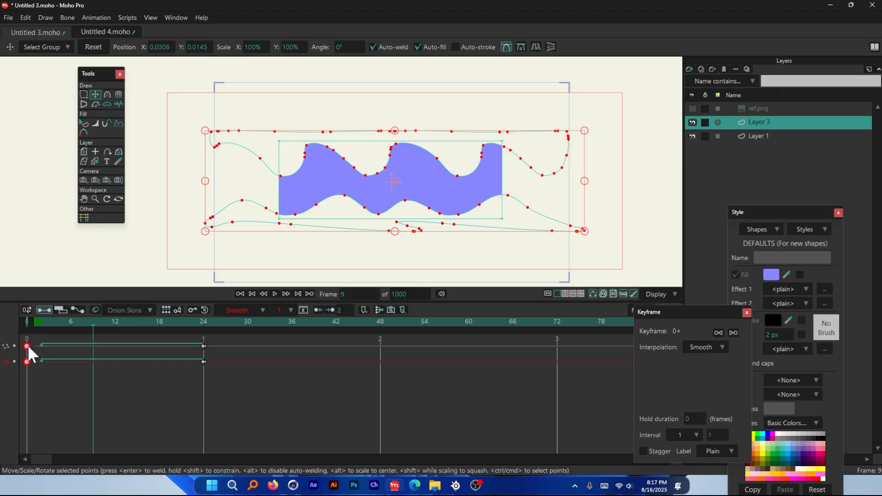
pyautogui.click(239, 311)
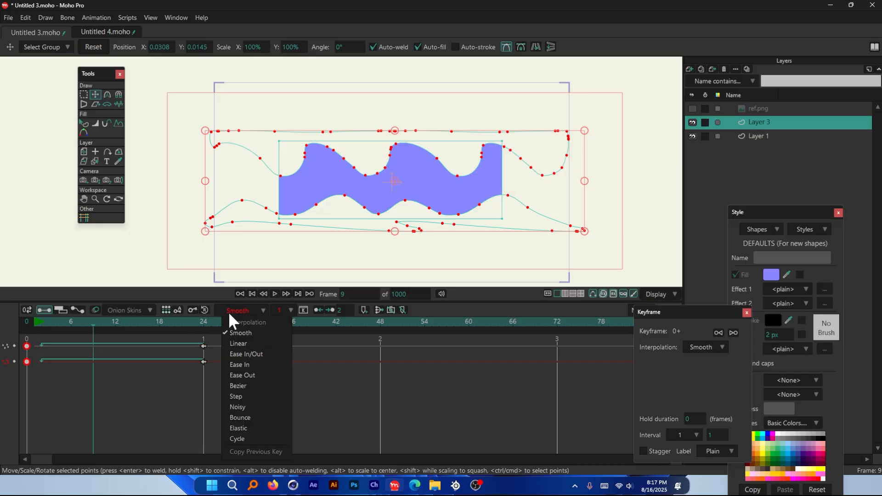
pyautogui.click(252, 343)
pyautogui.press('space')
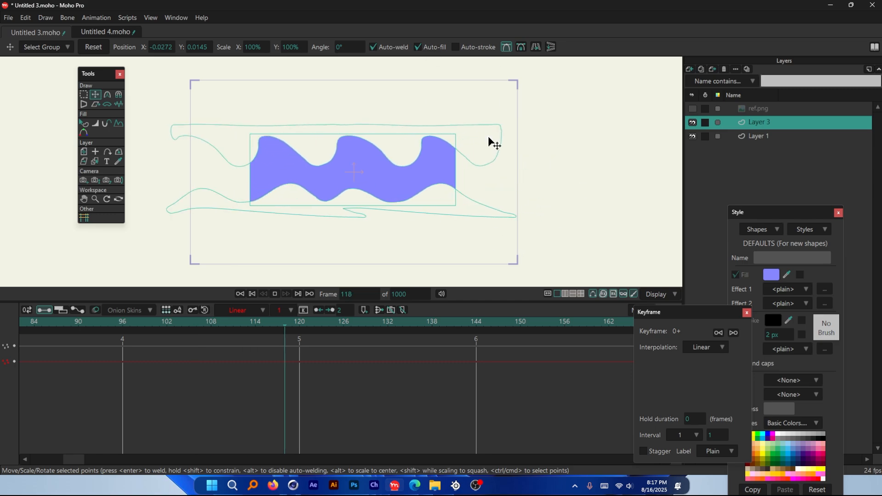
# Hide the curve outlines, watch the ribbon loop up close, and scrub through the first 24 frames.
pyautogui.click(592, 293)
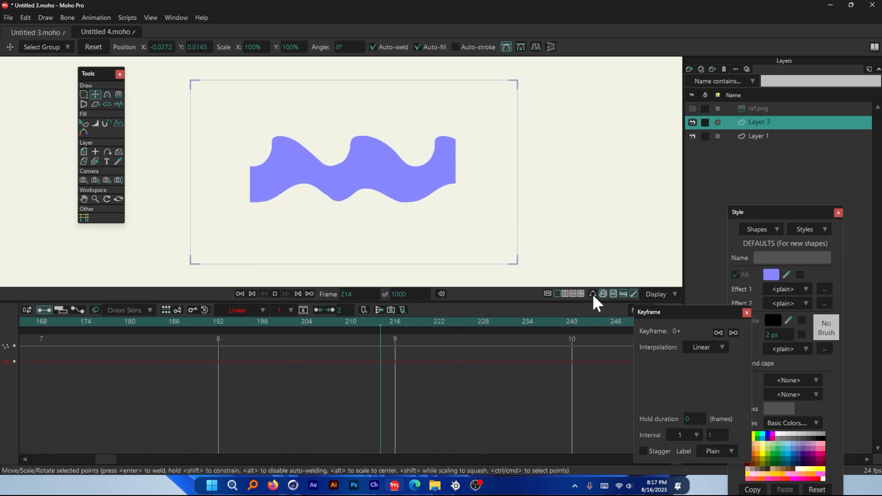
pyautogui.scroll(3, 393, 229)
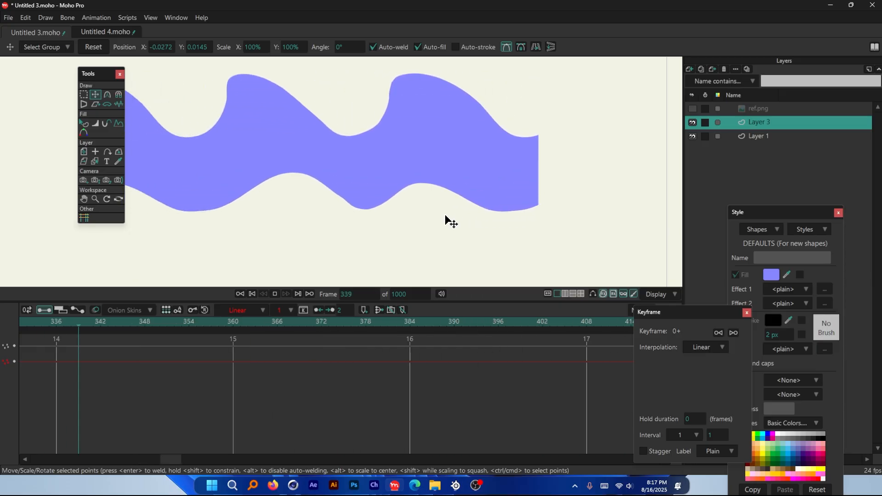
pyautogui.scroll(-5, 439, 218)
pyautogui.scroll(3, 260, 132)
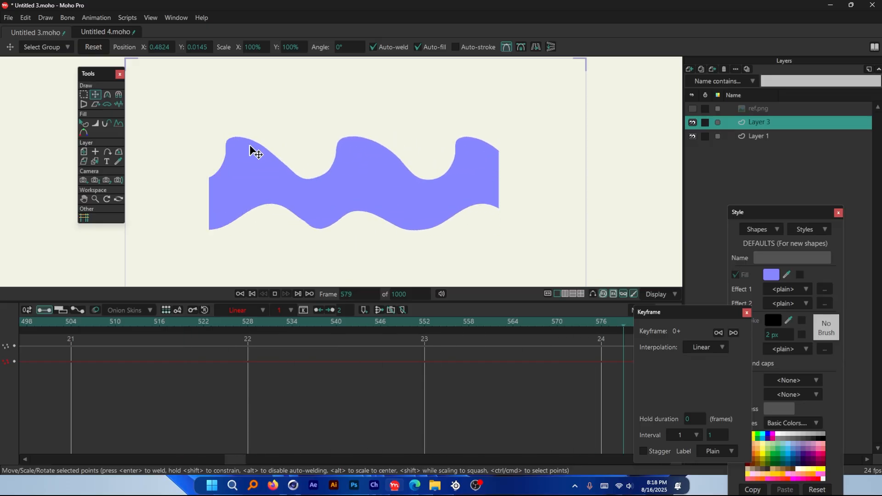
pyautogui.click(274, 294)
pyautogui.moveTo(264, 459); pyautogui.dragTo(43, 456)
pyautogui.moveTo(197, 330); pyautogui.dragTo(150, 365)
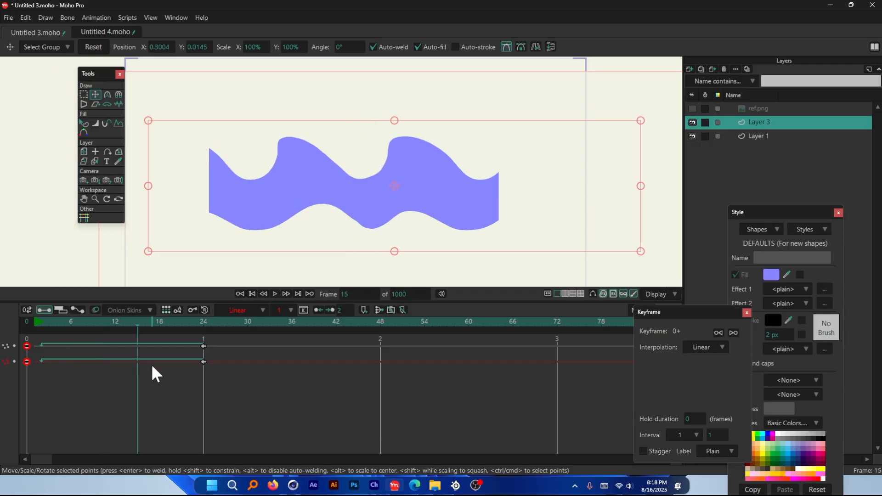
pyautogui.moveTo(184, 326); pyautogui.dragTo(173, 326)
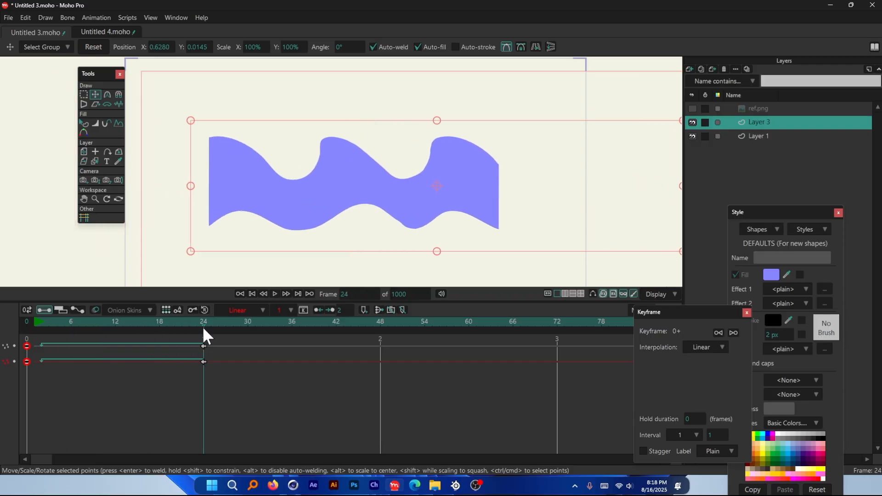
# Set the interval of the frame 0 and frame 24 keyframes to 2 and play back the stepped motion.
pyautogui.click(290, 311)
pyautogui.click(299, 343)
pyautogui.click(204, 362)
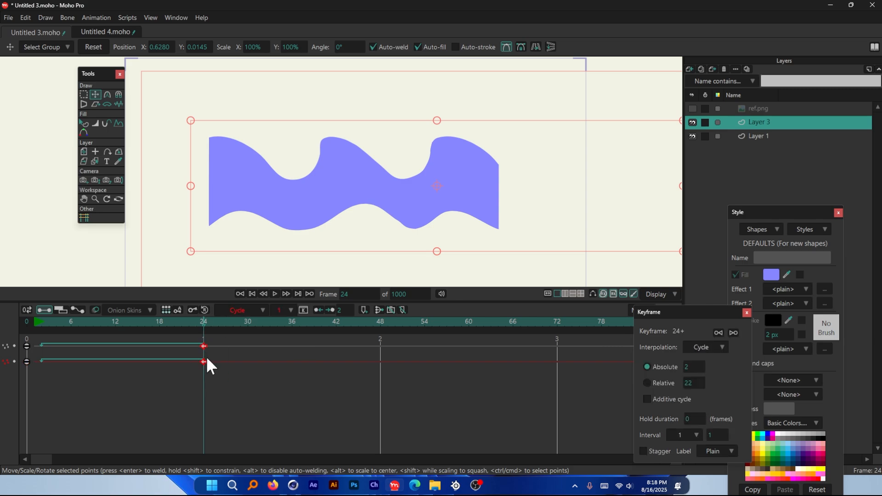
pyautogui.click(280, 309)
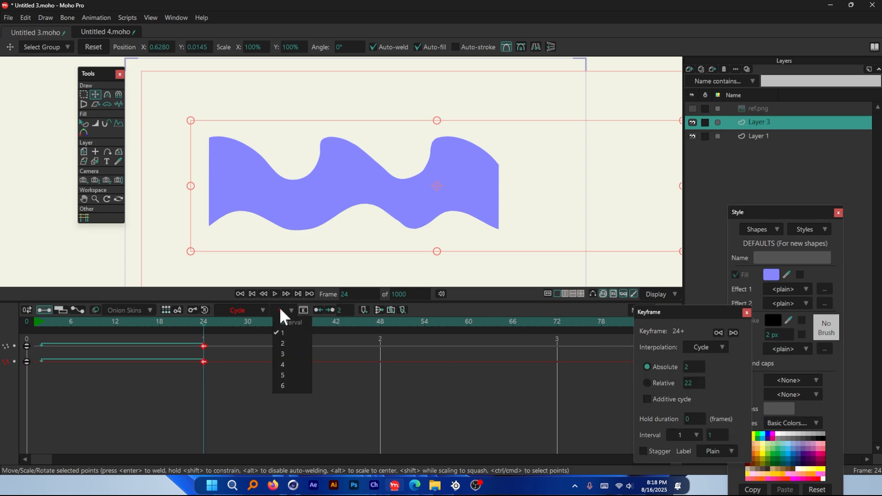
pyautogui.click(291, 343)
pyautogui.press('space')
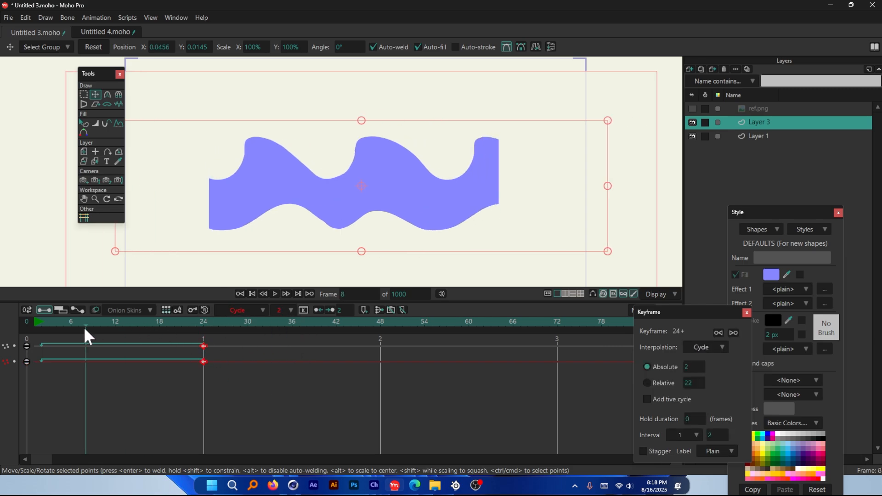
pyautogui.scroll(-2, 325, 240)
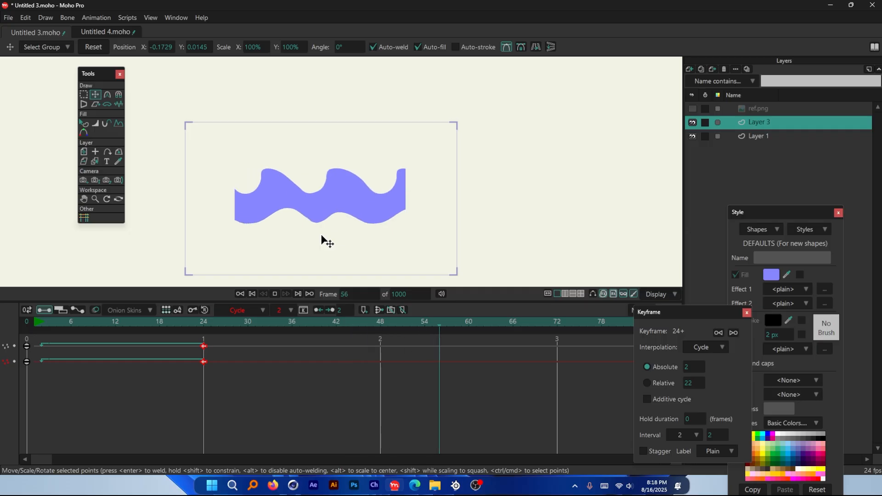
pyautogui.scroll(-2, 338, 214)
pyautogui.scroll(3, 338, 214)
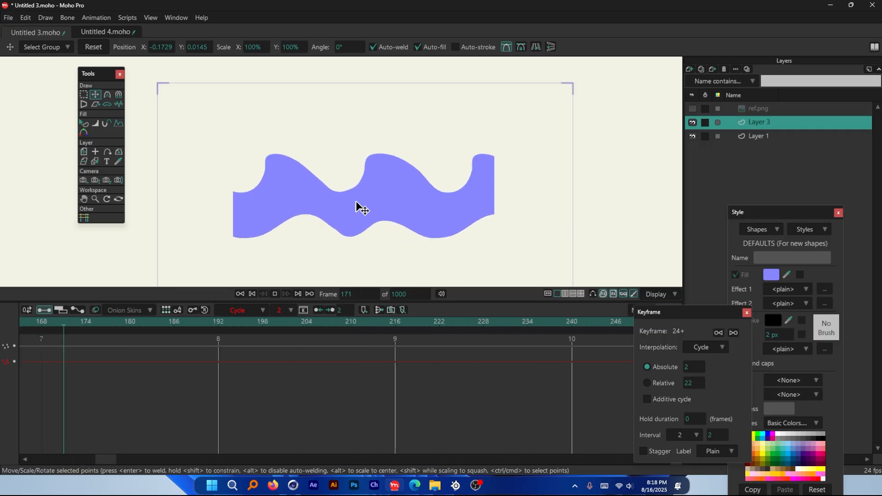
pyautogui.press('space')
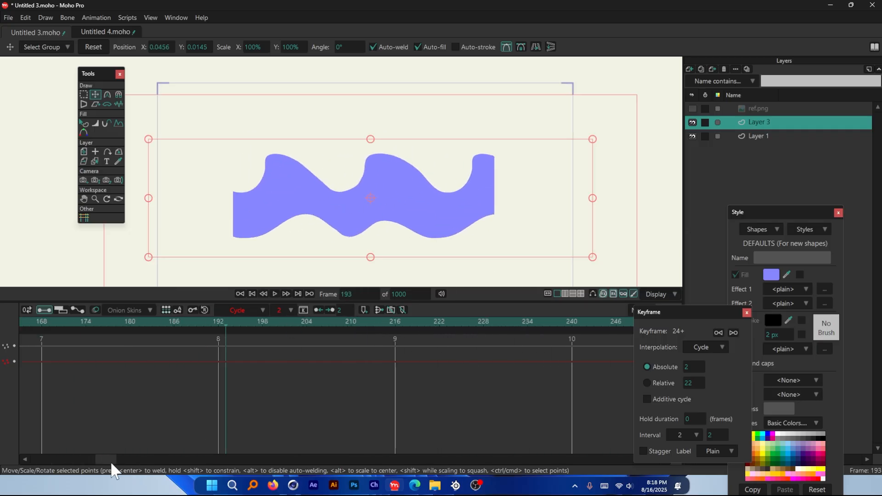
# Set the frame 24 keyframes' interval to 3 and play the animation from near the start.
pyautogui.moveTo(112, 461); pyautogui.dragTo(11, 458)
pyautogui.click(291, 309)
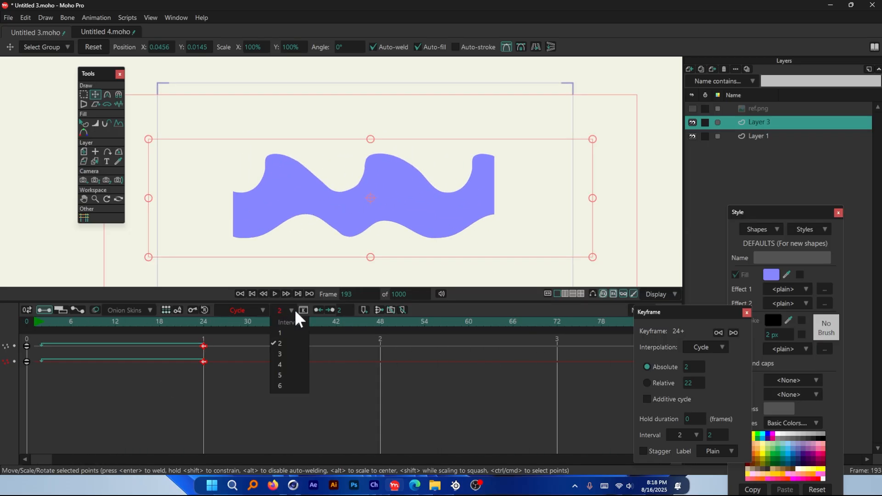
pyautogui.click(288, 350)
pyautogui.moveTo(188, 324); pyautogui.dragTo(63, 324)
pyautogui.press('space')
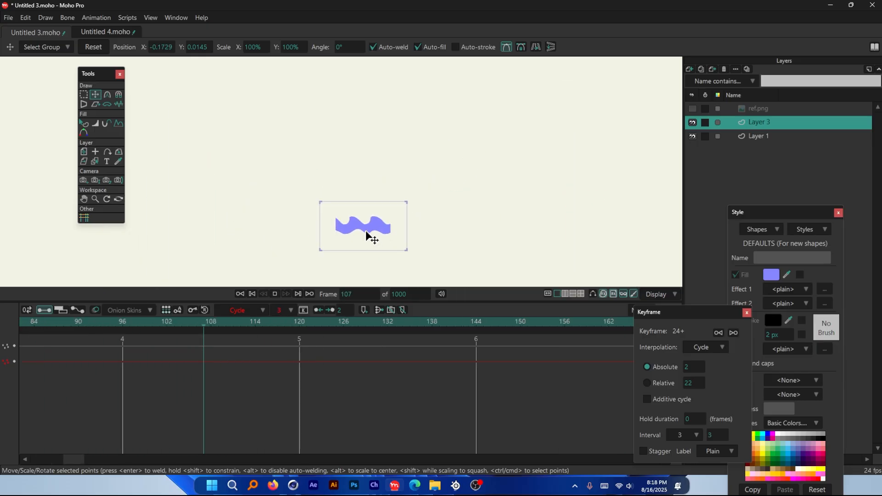
# Stop playback and set the frame 24 keyframes' interval back to 1.
pyautogui.press('space')
pyautogui.moveTo(81, 459); pyautogui.dragTo(41, 459)
pyautogui.click(279, 310)
pyautogui.click(294, 339)
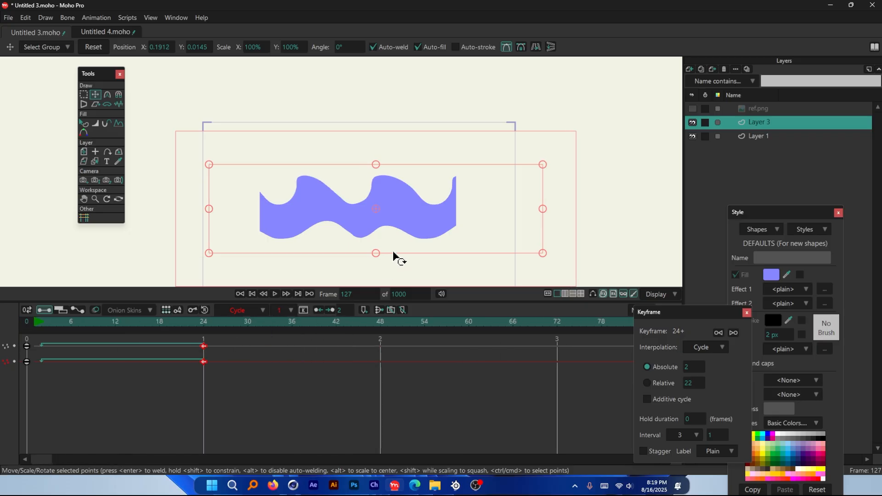
# Delete all the wave keyframes from the timeline.
pyautogui.click(116, 332)
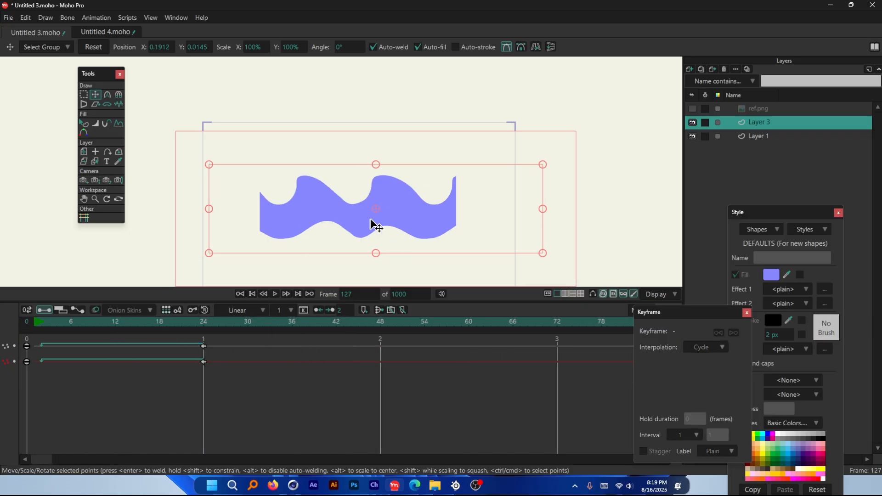
pyautogui.moveTo(222, 379); pyautogui.dragTo(190, 339)
pyautogui.press('Delete')
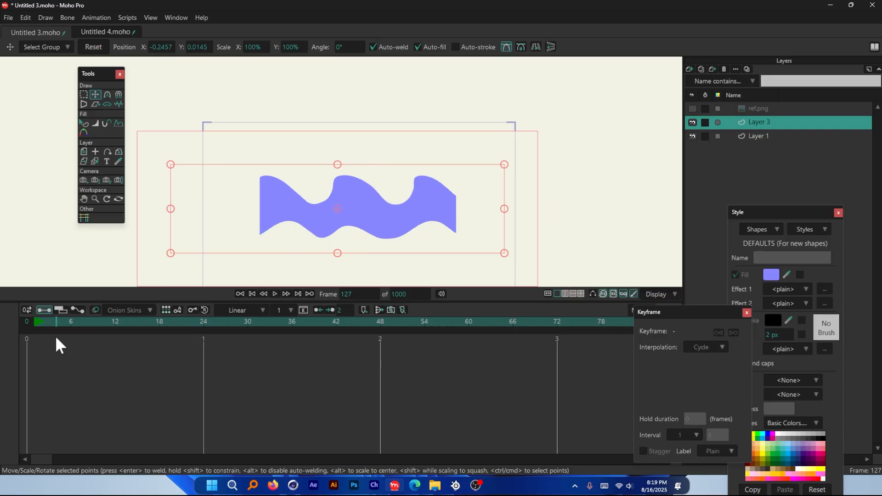
# At frame 0, remove the old lower wave with the curves shown, and make the ref.png layer visible.
pyautogui.click(27, 321)
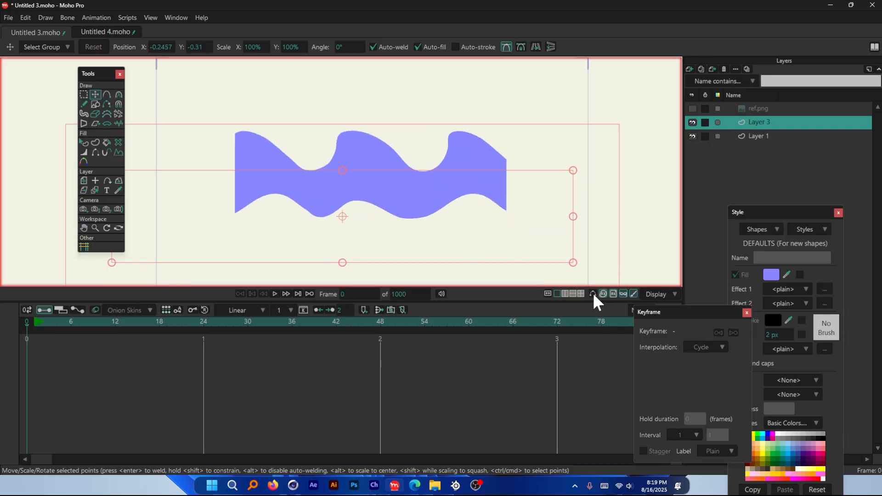
pyautogui.click(593, 295)
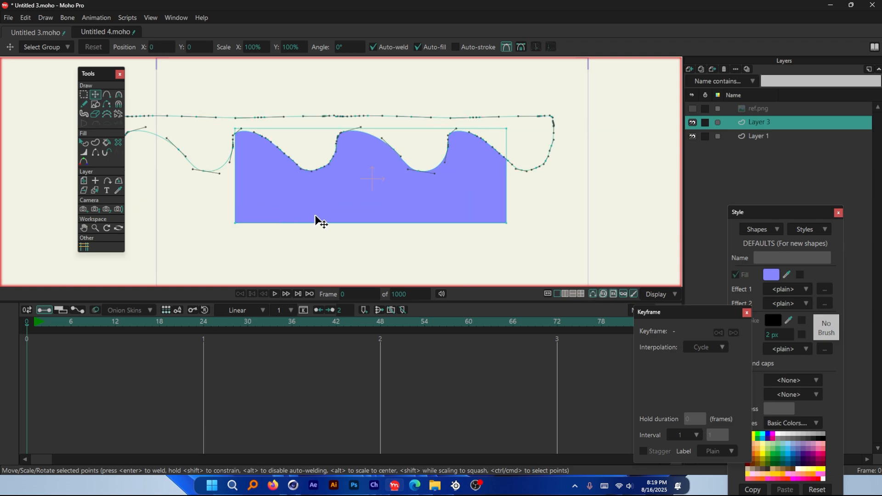
pyautogui.click(693, 109)
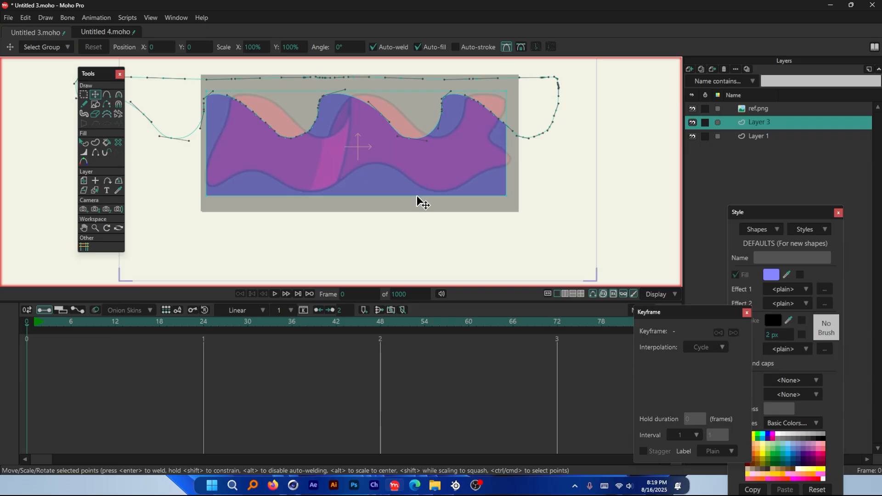
# Draw a closed freehand outline below the ribbon, tracing the reference's lower wave and extending past both ends of the rectangle.
pyautogui.scroll(2, 233, 196)
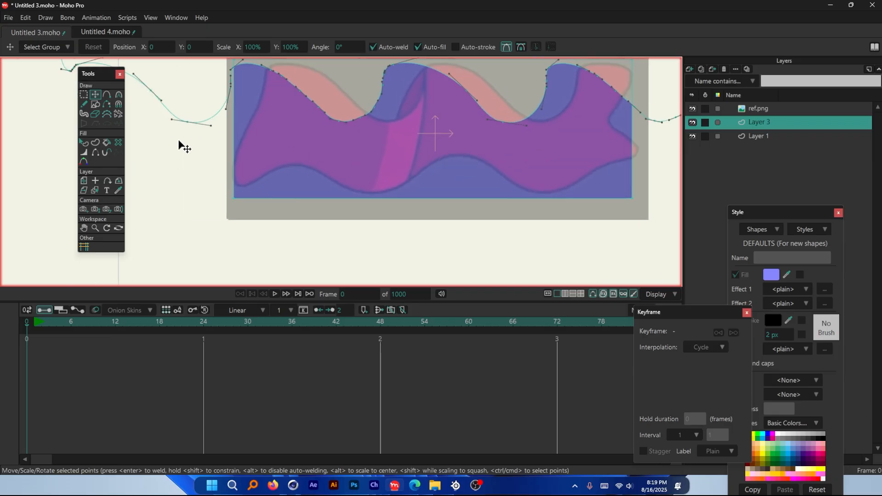
pyautogui.click(84, 104)
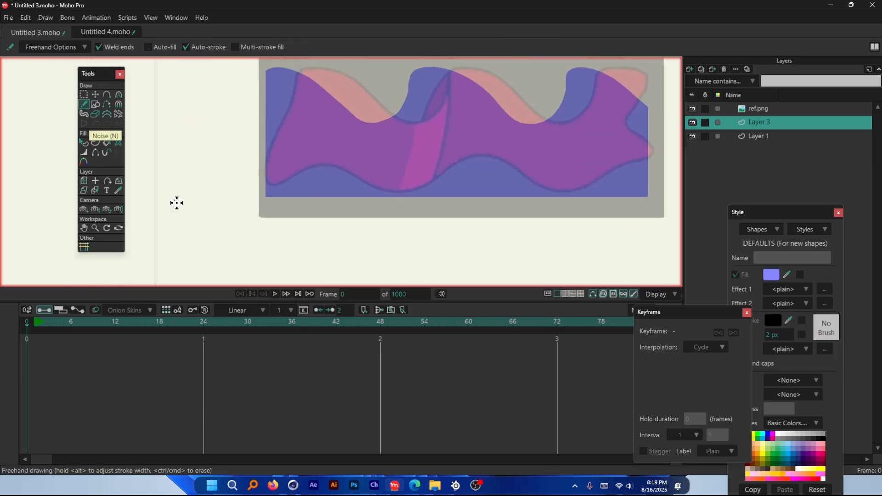
pyautogui.moveTo(257, 180)
pyautogui.mouseDown()
pyautogui.moveTo(311, 166)
pyautogui.moveTo(177, 204)
pyautogui.mouseUp()
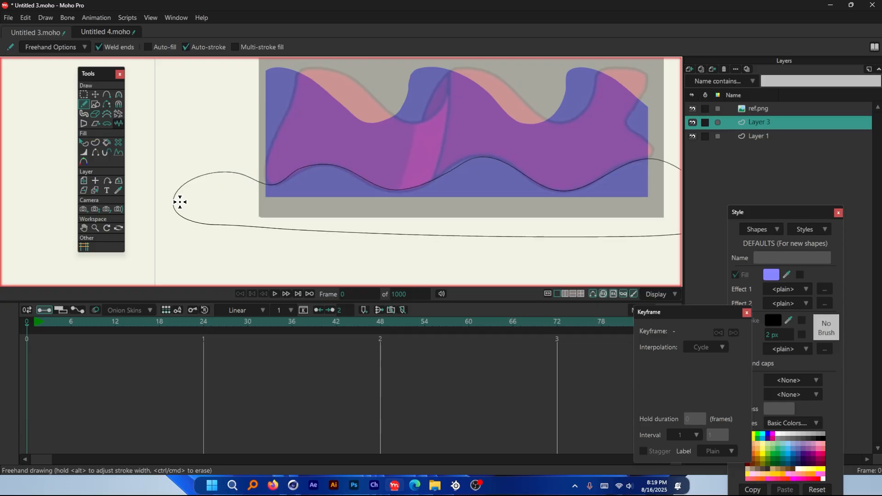
pyautogui.scroll(-2, 180, 202)
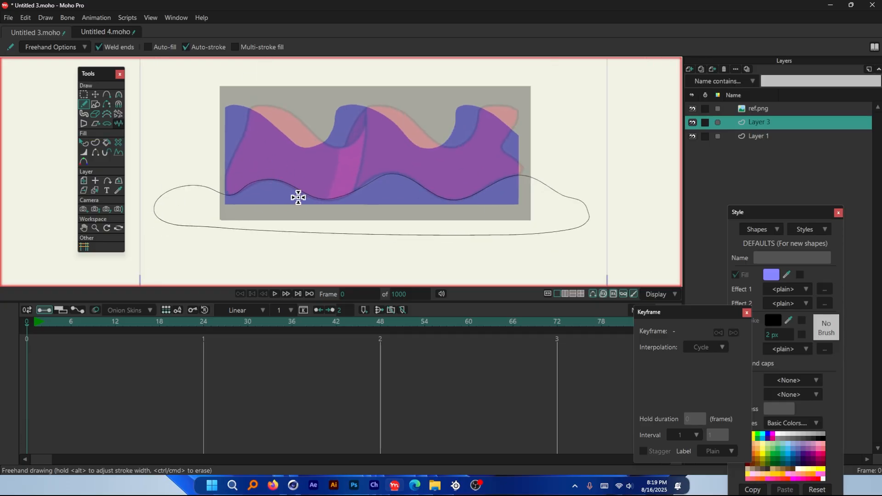
# Stretch the new outline's left end outward to about X -1.67 and add a point on its left crest, shifted to about X -1.57.
pyautogui.scroll(2, 200, 186)
pyautogui.click(94, 94)
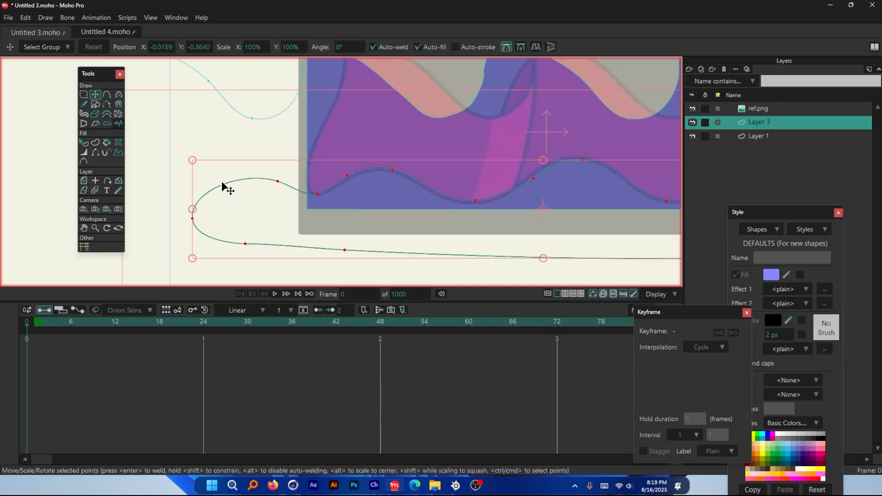
pyautogui.click(193, 219)
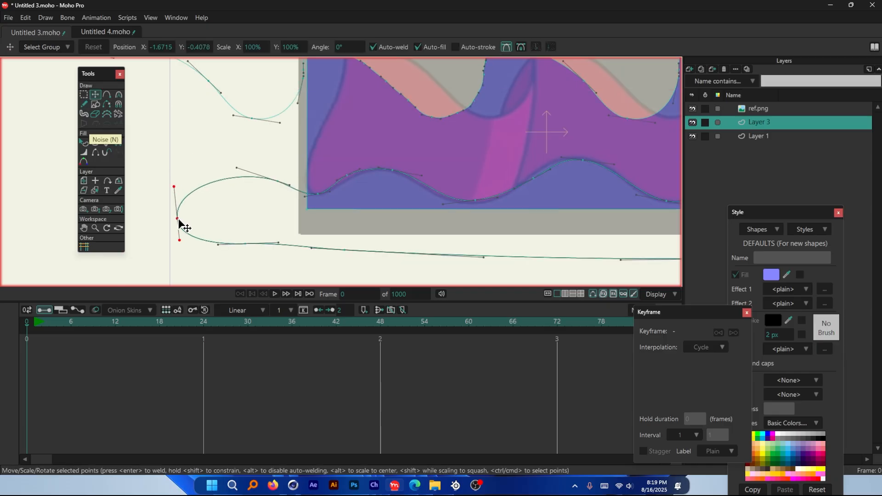
pyautogui.hotkey('ctrl', 'a')
pyautogui.scroll(2, 247, 195)
pyautogui.press('a')
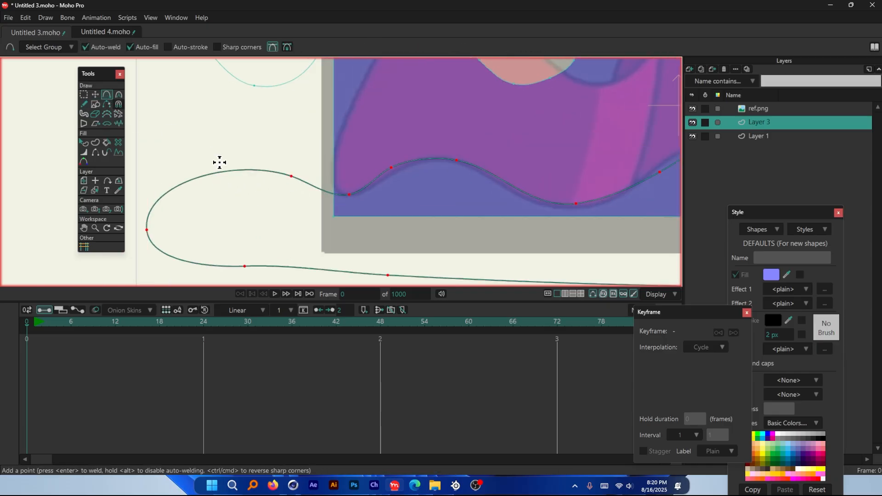
pyautogui.click(231, 171)
pyautogui.click(96, 95)
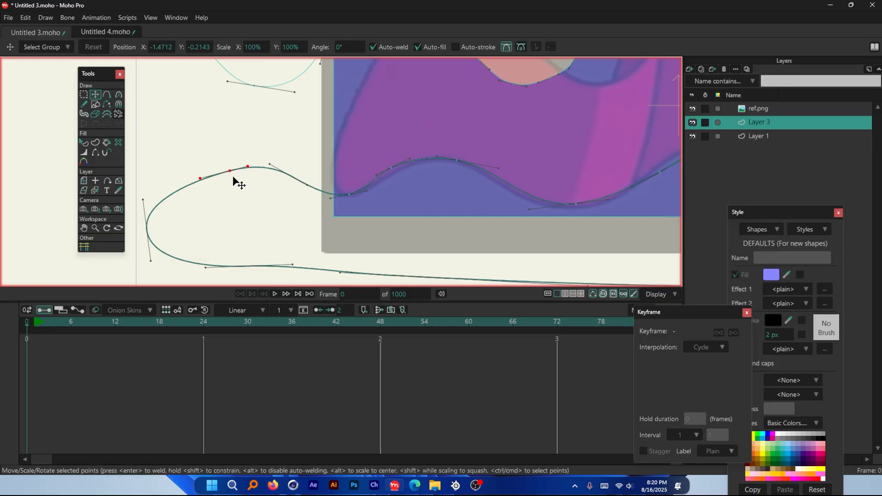
pyautogui.moveTo(233, 177); pyautogui.dragTo(210, 174)
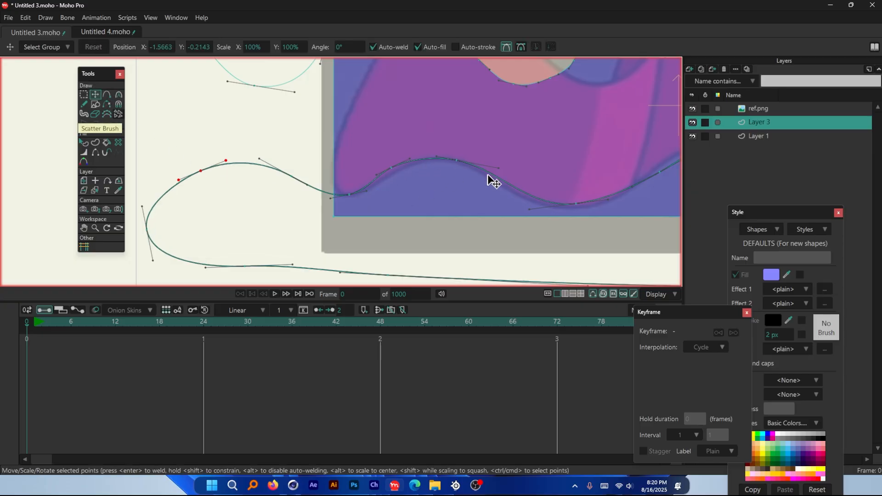
# Fill the new lower wave outline and set its shape to subtract from the ribbon rectangle.
pyautogui.scroll(-2, 211, 175)
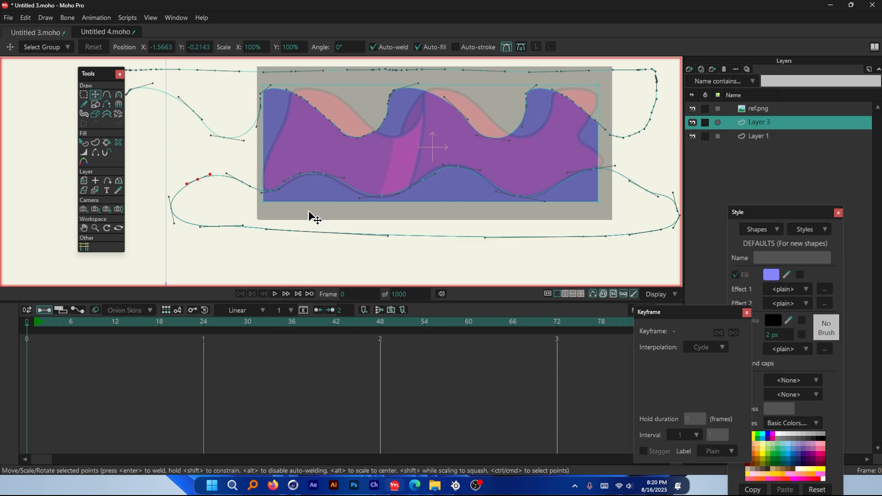
pyautogui.click(84, 143)
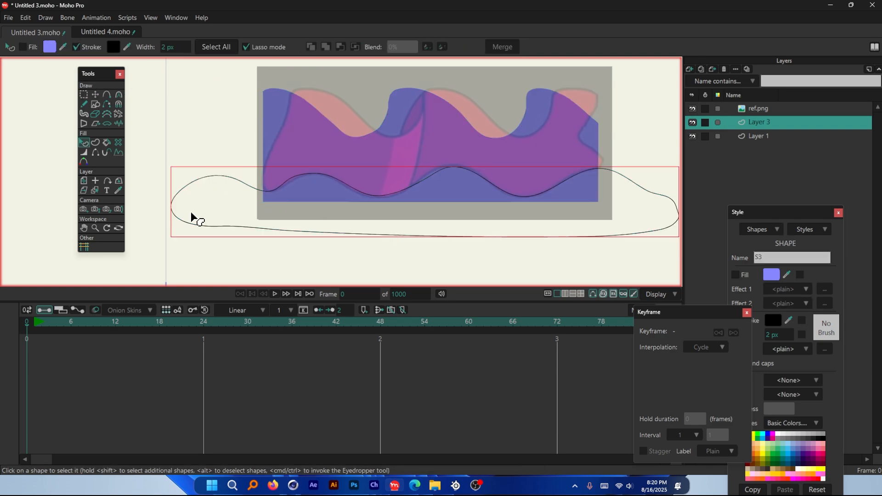
pyautogui.click(23, 48)
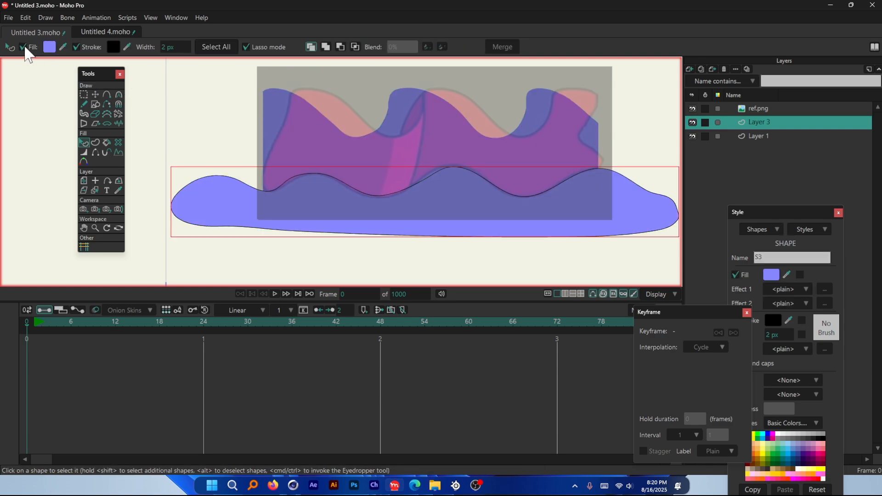
pyautogui.click(23, 47)
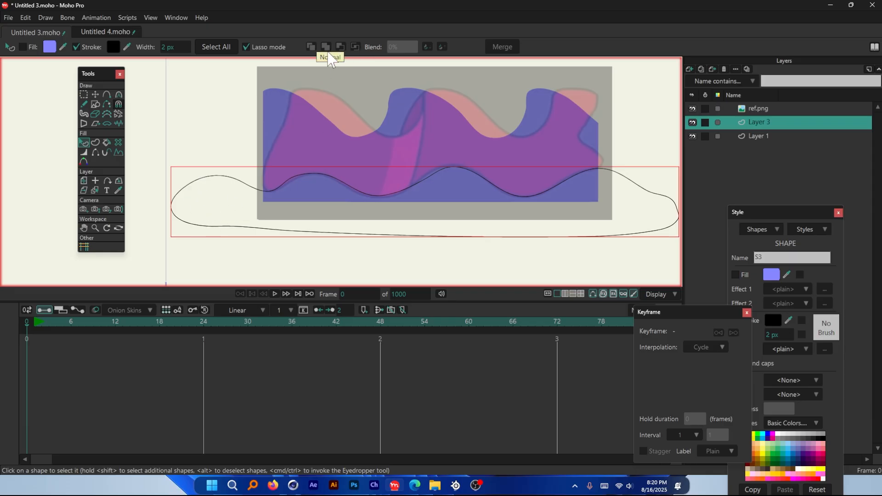
pyautogui.click(23, 47)
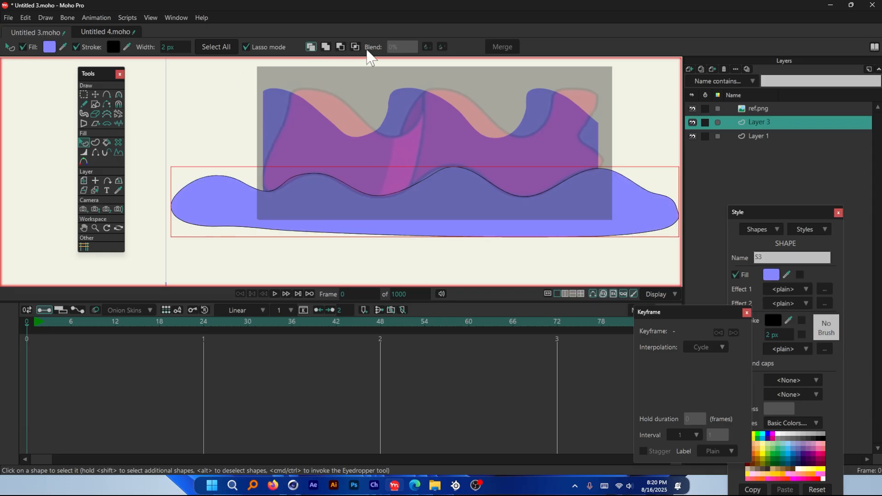
pyautogui.click(342, 53)
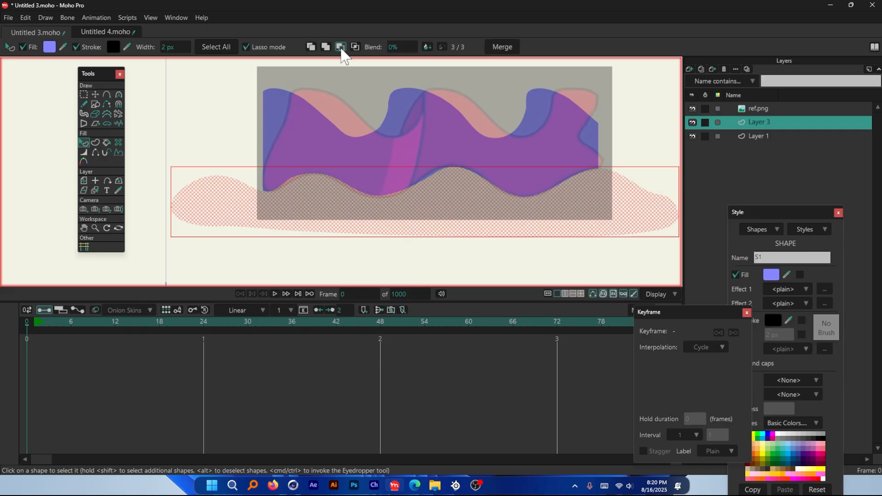
# Hide the ref.png layer to view the cut ribbon without the reference.
pyautogui.click(693, 109)
pyautogui.scroll(-1, 222, 188)
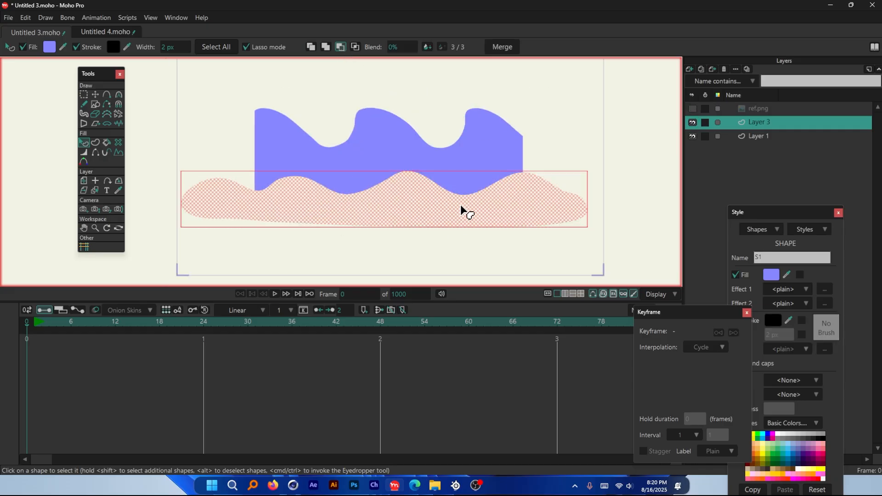
pyautogui.scroll(1, 459, 208)
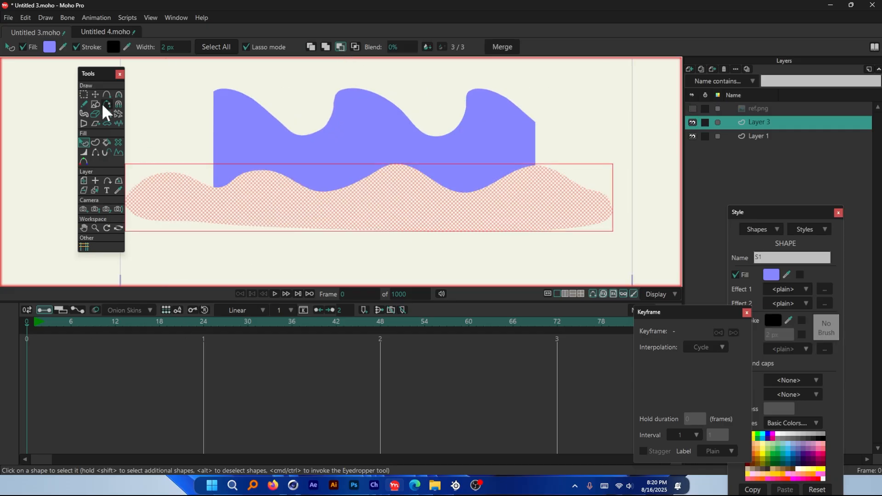
# At frame 0, select all points of the upper and lower wave outlines together, leaving the rectangle's points unselected.
pyautogui.click(95, 94)
pyautogui.moveTo(43, 321); pyautogui.dragTo(27, 339)
pyautogui.click(228, 120)
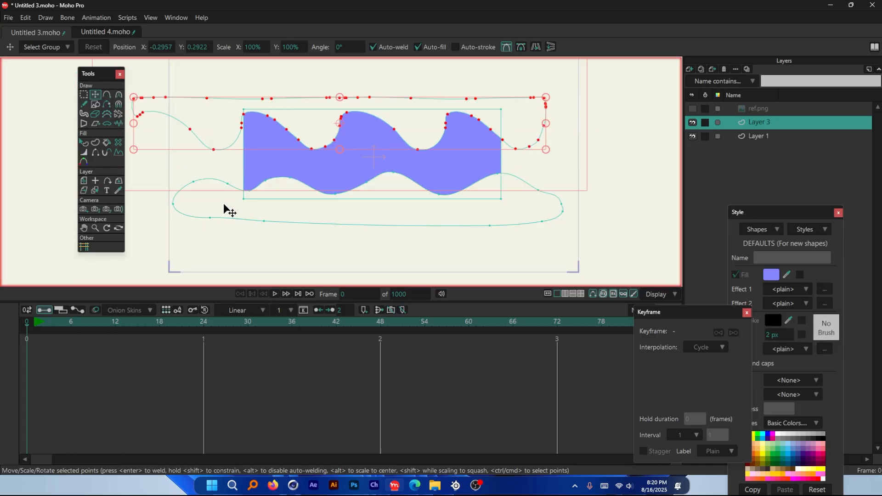
pyautogui.keyDown('shift'); pyautogui.click(223, 210); pyautogui.keyUp('shift')
pyautogui.scroll(5, 221, 122)
pyautogui.scroll(-4, 257, 128)
pyautogui.scroll(3, 265, 121)
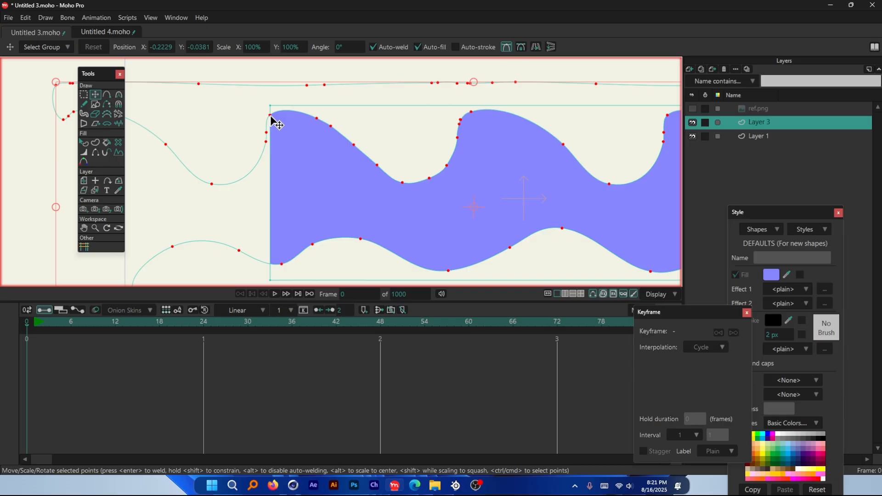
pyautogui.scroll(-5, 271, 118)
pyautogui.scroll(3, 118, 115)
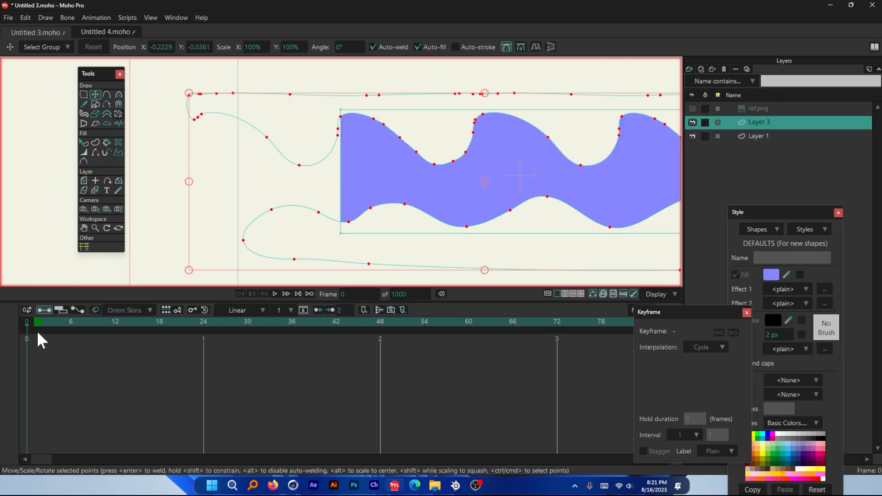
pyautogui.moveTo(242, 112); pyautogui.dragTo(345, 111)
pyautogui.hotkey('ctrl', 'z')
# At frame 24, move all wave points right until the next crest meets the filled shape's left edge, and preview the motion.
pyautogui.moveTo(48, 317); pyautogui.dragTo(202, 327)
pyautogui.scroll(3, 242, 98)
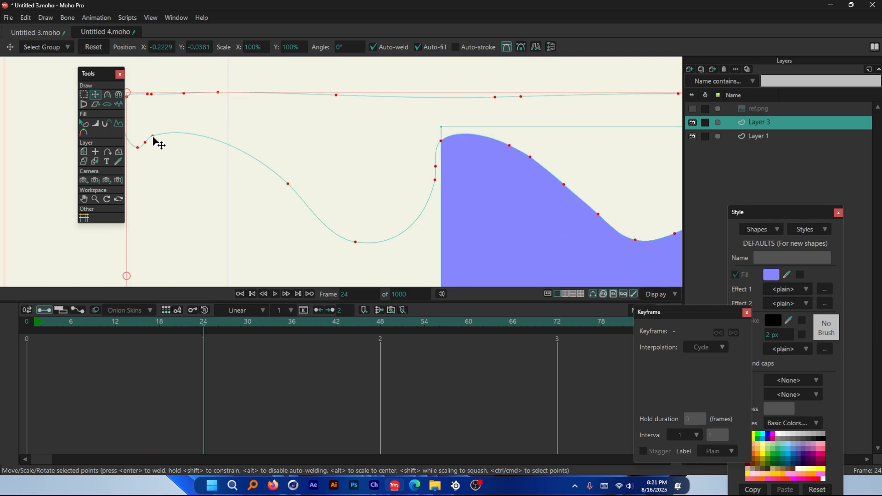
pyautogui.moveTo(152, 138); pyautogui.dragTo(447, 124)
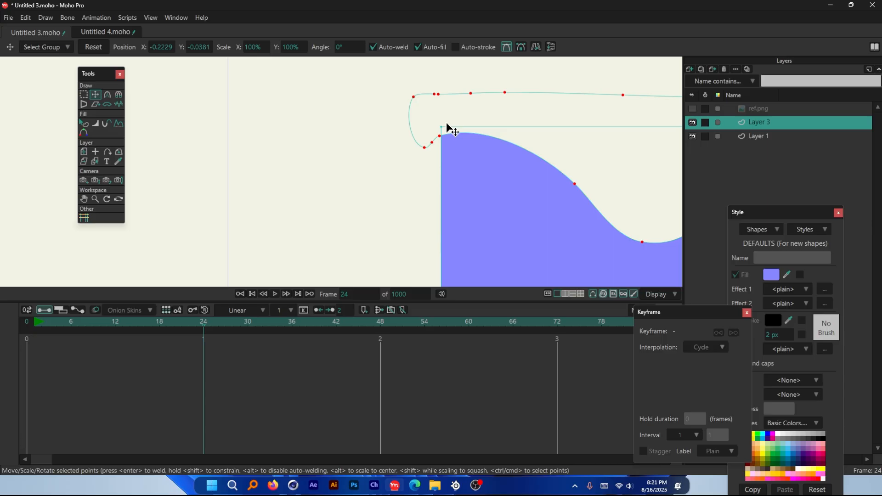
pyautogui.scroll(-4, 237, 151)
pyautogui.moveTo(203, 322); pyautogui.dragTo(34, 325)
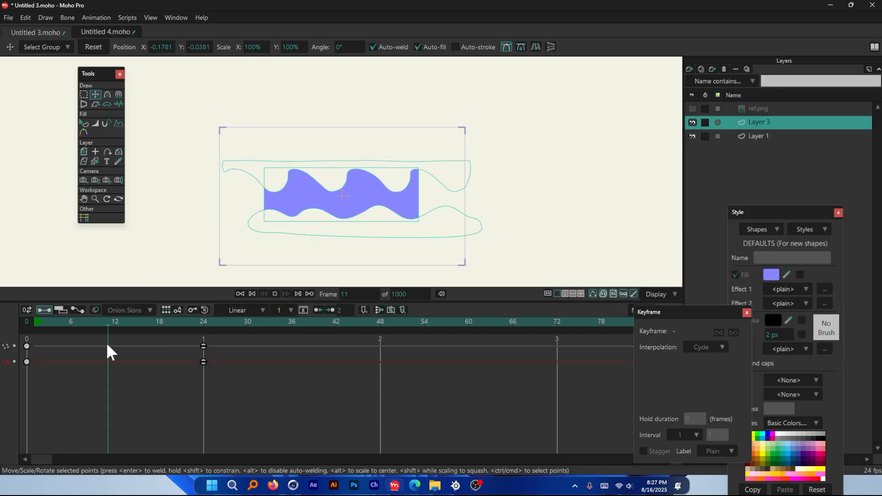
pyautogui.click(274, 294)
# Set the frame 0 keyframes to Linear interpolation with an interval of 1, with the lower outline selected.
pyautogui.moveTo(117, 324); pyautogui.dragTo(25, 363)
pyautogui.doubleClick(254, 228)
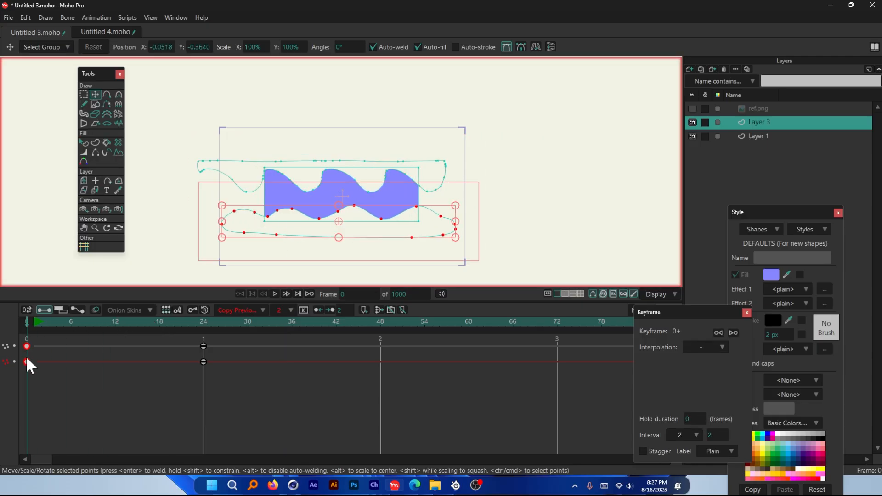
pyautogui.click(227, 309)
pyautogui.click(242, 340)
pyautogui.click(48, 326)
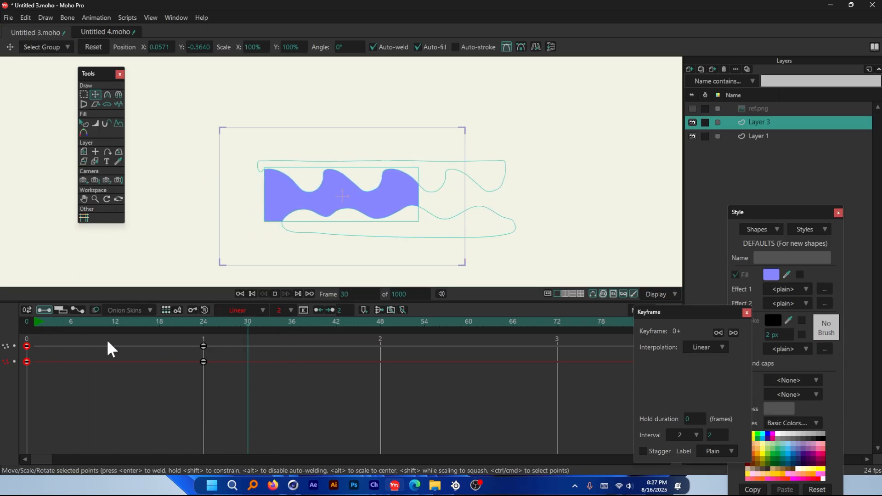
pyautogui.moveTo(147, 325); pyautogui.dragTo(204, 326)
pyautogui.click(290, 309)
pyautogui.click(291, 332)
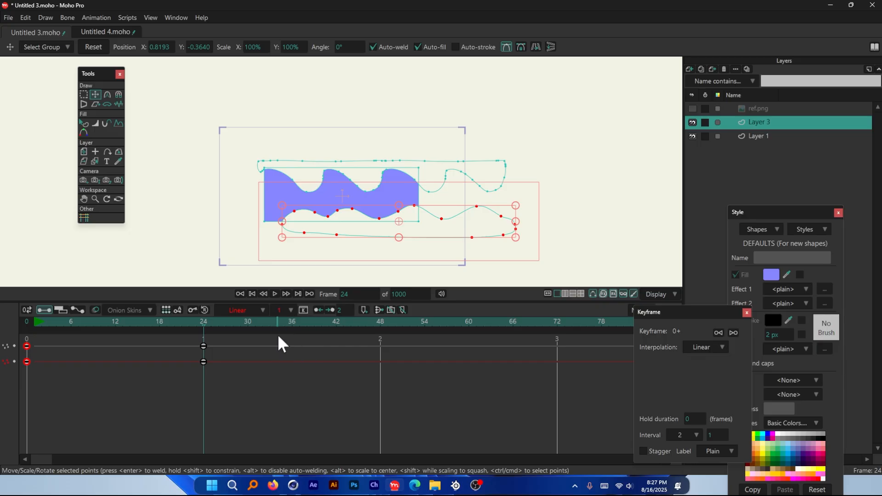
# Play the wave motion and compare its shape at frame 24 with frame 0.
pyautogui.press('space')
pyautogui.press('space')
pyautogui.moveTo(192, 321); pyautogui.dragTo(205, 333)
pyautogui.moveTo(215, 321); pyautogui.dragTo(29, 319)
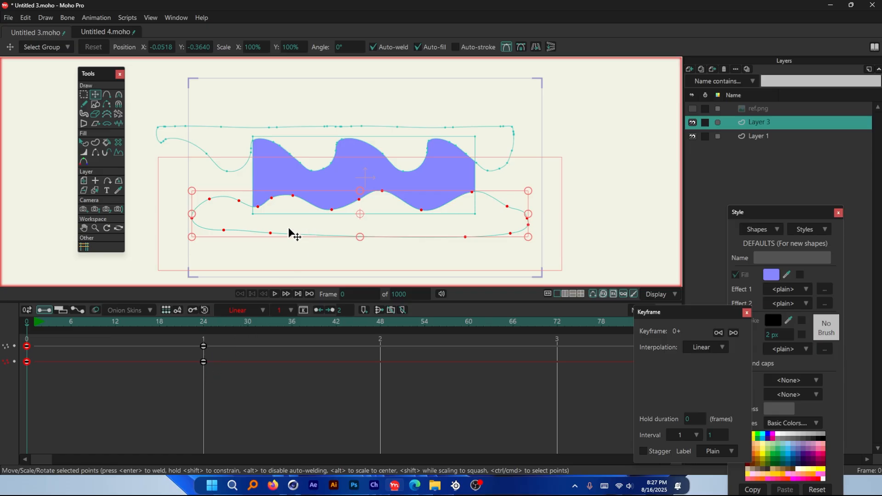
# At frame 0, shift the lower outline left along the filled shape and compare it with frame 24.
pyautogui.moveTo(304, 227); pyautogui.dragTo(238, 227)
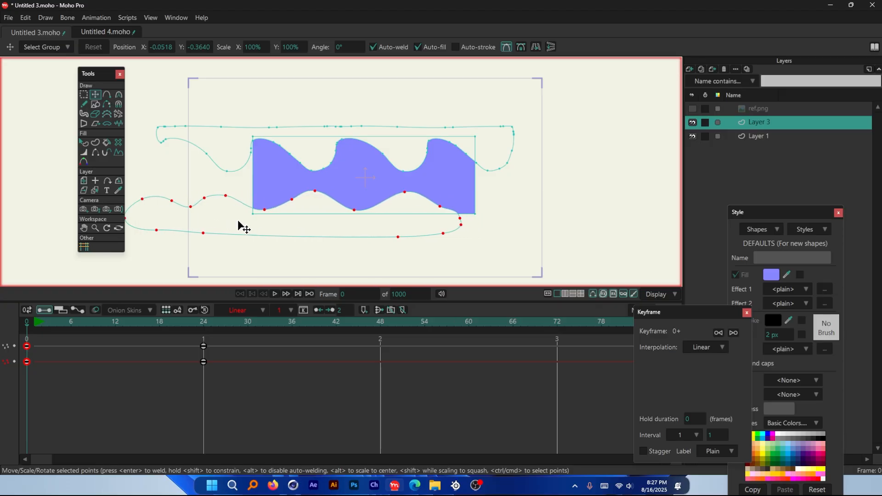
pyautogui.click(204, 324)
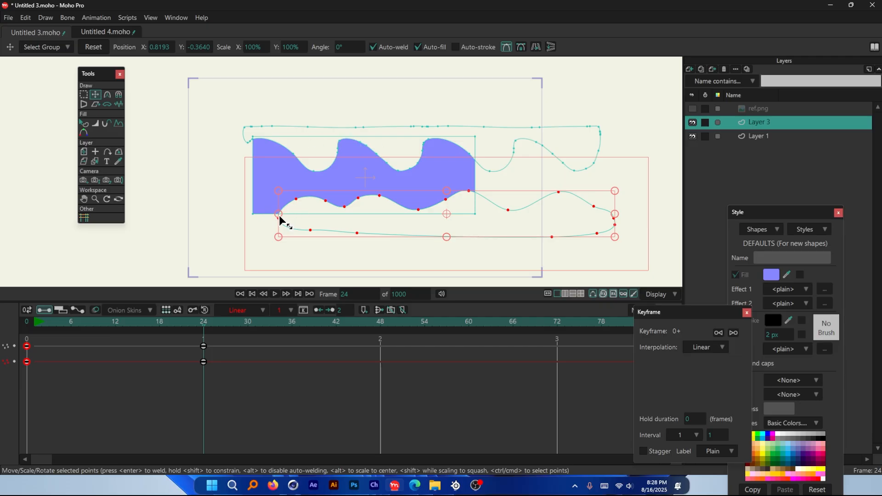
pyautogui.click(24, 324)
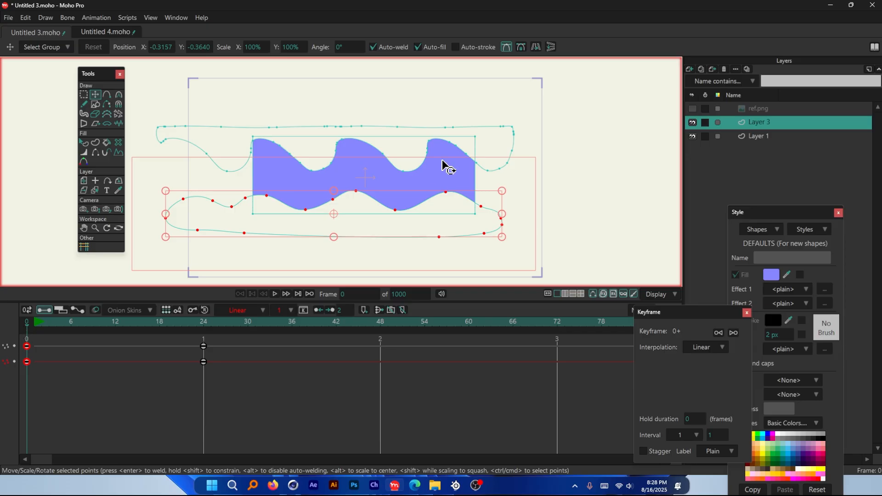
# Examine how the upper and lower outlines meet the filled shape's left edge at the start of the animation.
pyautogui.scroll(-2, 442, 161)
pyautogui.scroll(3, 269, 206)
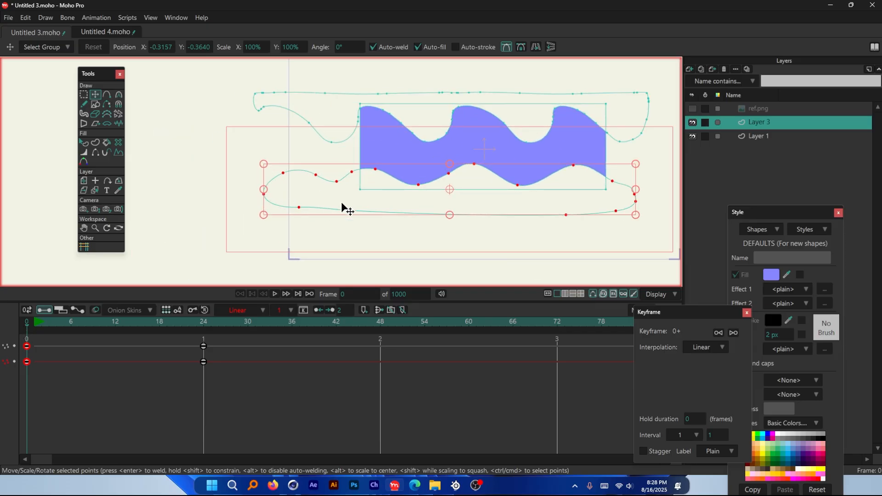
pyautogui.scroll(-1, 276, 171)
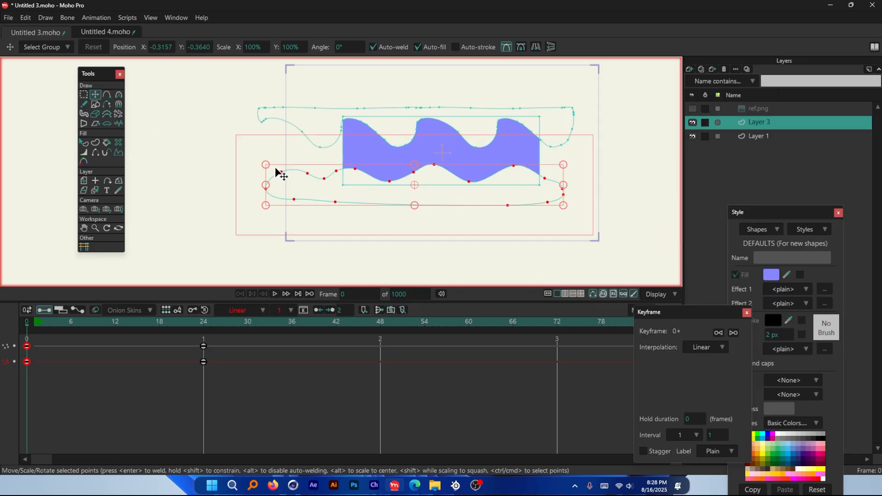
pyautogui.scroll(1, 345, 128)
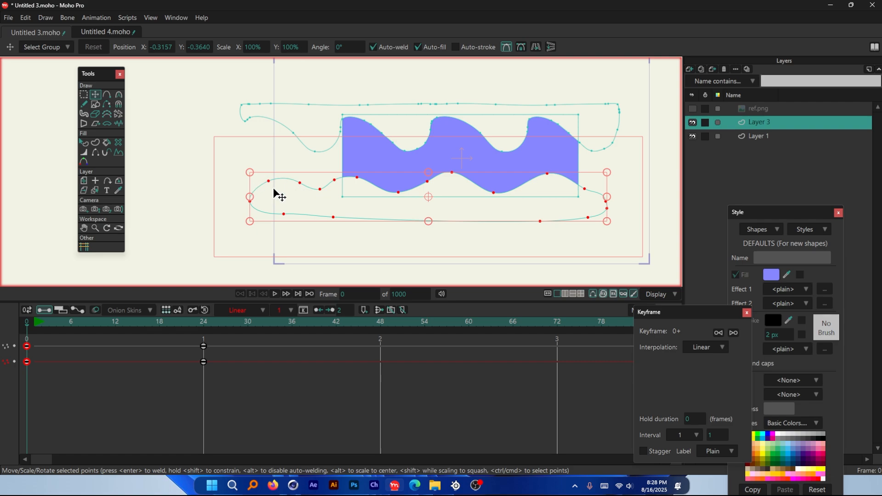
pyautogui.moveTo(134, 334); pyautogui.dragTo(24, 326)
pyautogui.scroll(4, 342, 183)
pyautogui.scroll(-4, 320, 183)
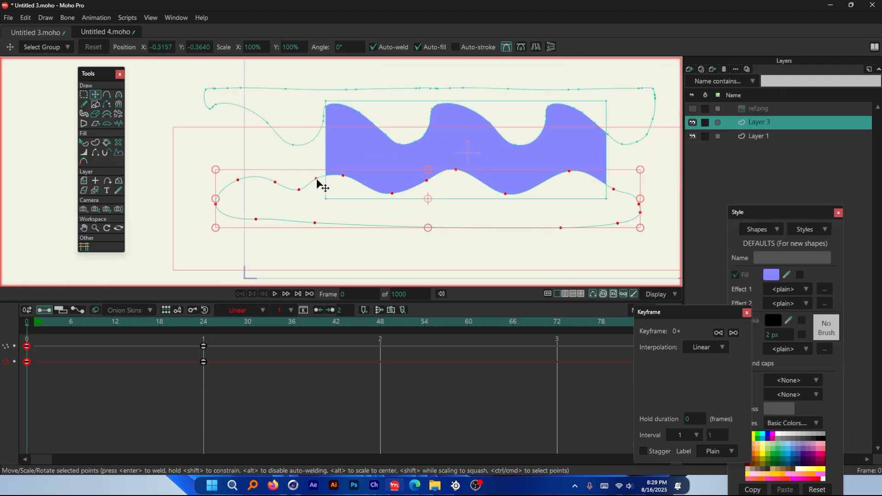
pyautogui.scroll(3, 320, 183)
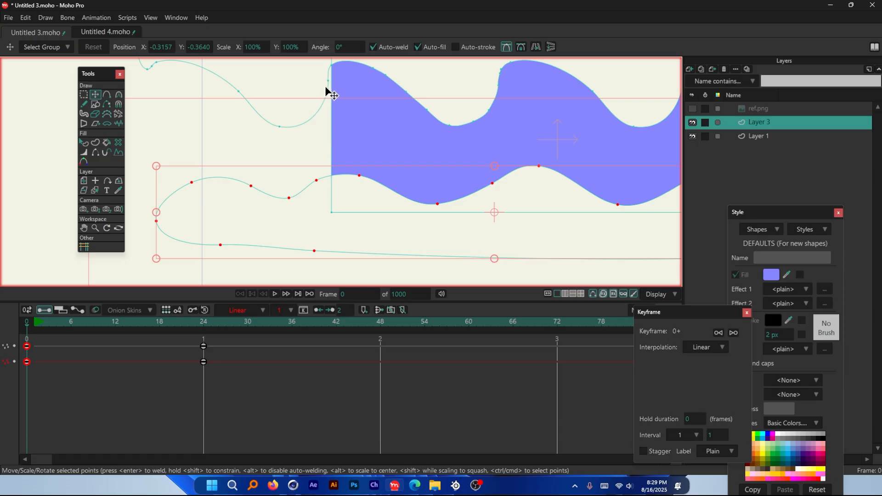
pyautogui.moveTo(42, 324)
pyautogui.mouseDown()
pyautogui.moveTo(84, 321)
pyautogui.moveTo(32, 323)
pyautogui.mouseUp()
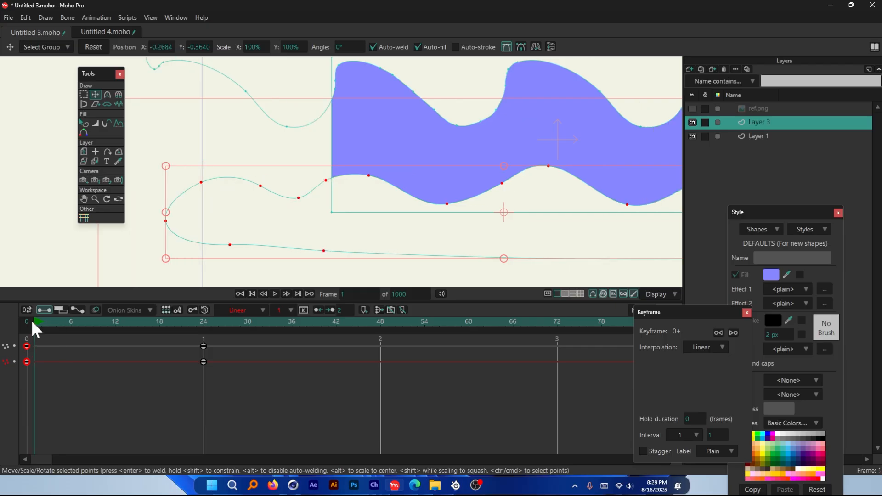
pyautogui.click(28, 321)
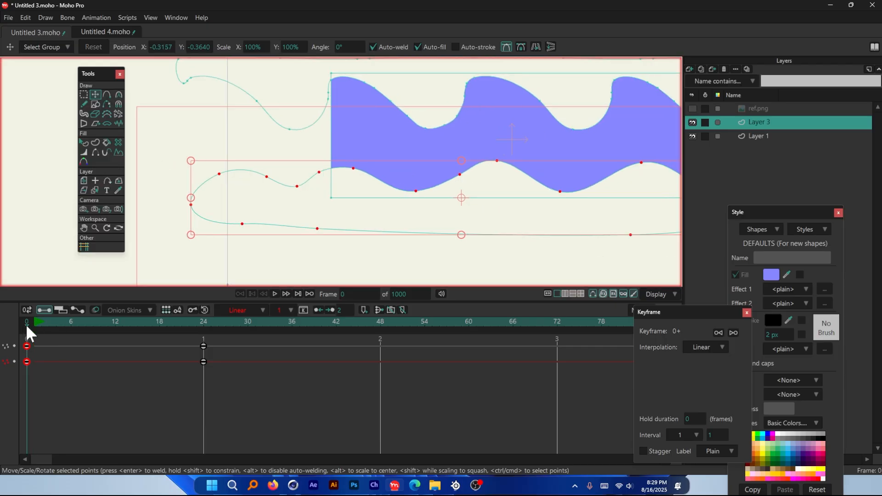
# At frame 24, shift the lower outline slightly left so its curves line up with their frame 0 positions.
pyautogui.moveTo(45, 324); pyautogui.dragTo(202, 330)
pyautogui.scroll(3, 507, 162)
pyautogui.moveTo(529, 193); pyautogui.dragTo(481, 198)
pyautogui.scroll(-2, 444, 171)
pyautogui.scroll(1, 448, 94)
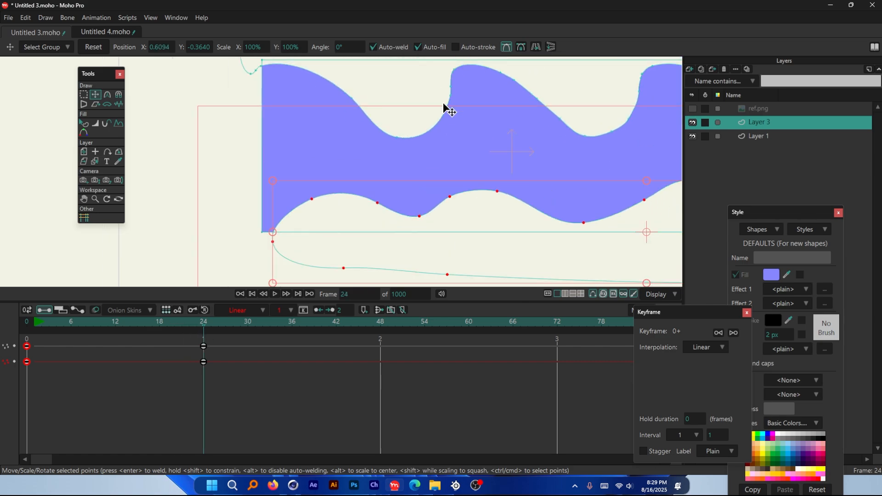
pyautogui.moveTo(463, 207); pyautogui.dragTo(461, 207)
pyautogui.scroll(-2, 340, 189)
pyautogui.scroll(4, 296, 223)
pyautogui.scroll(-7, 263, 209)
pyautogui.scroll(2, 303, 228)
# Play the wave animation and inspect the lower outline at the filled shape's left corner.
pyautogui.moveTo(164, 324); pyautogui.dragTo(56, 337)
pyautogui.press('space')
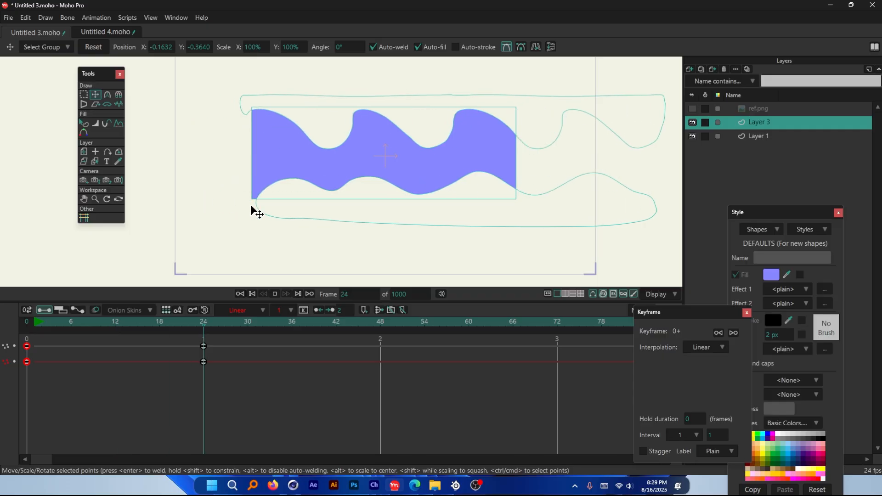
pyautogui.press('space')
pyautogui.scroll(4, 260, 200)
pyautogui.scroll(-5, 315, 210)
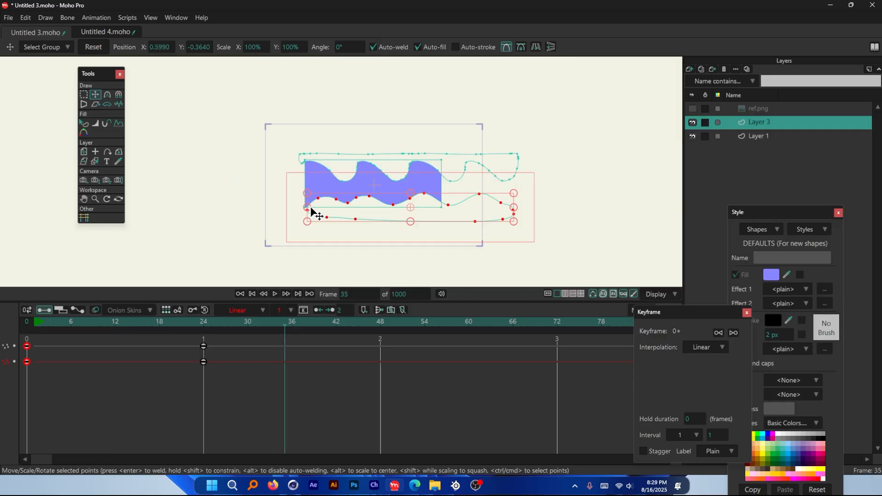
pyautogui.scroll(3, 310, 208)
pyautogui.scroll(-2, 298, 206)
# At frame 0, pull the lower outline's leftmost point farther left to extend that end.
pyautogui.moveTo(64, 324); pyautogui.dragTo(28, 328)
pyautogui.scroll(1, 166, 227)
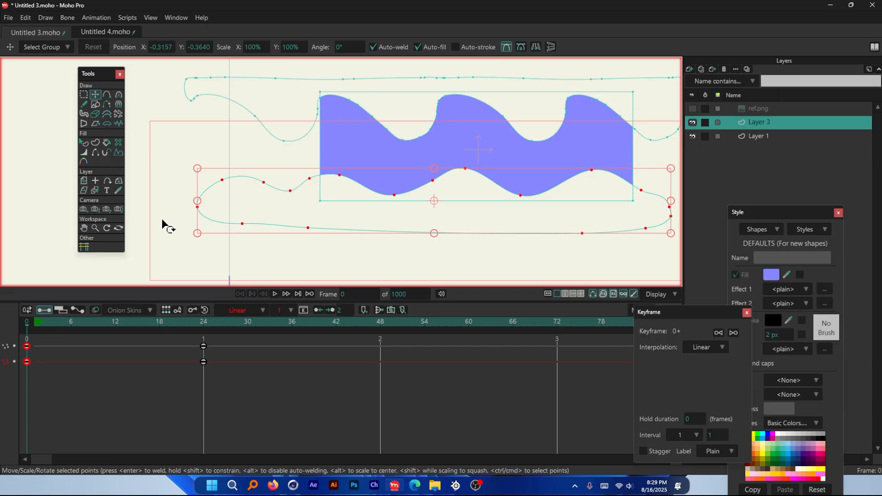
pyautogui.scroll(1, 186, 220)
pyautogui.click(205, 212)
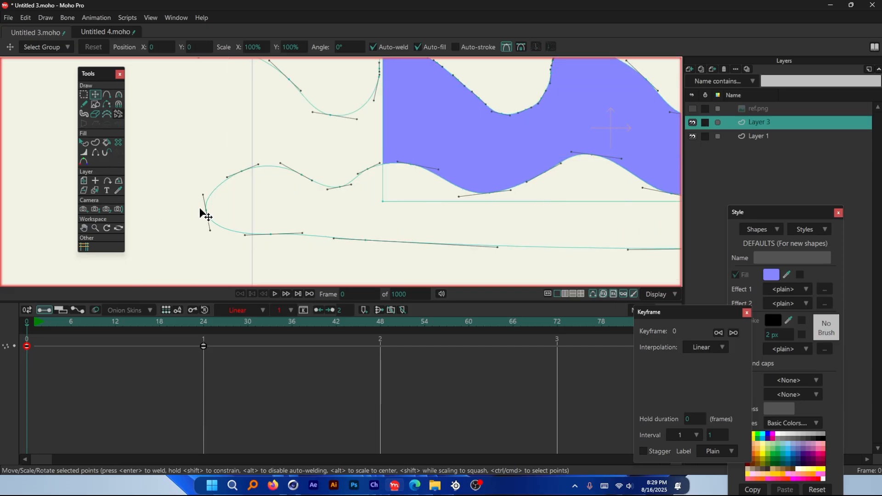
pyautogui.moveTo(206, 212); pyautogui.dragTo(180, 213)
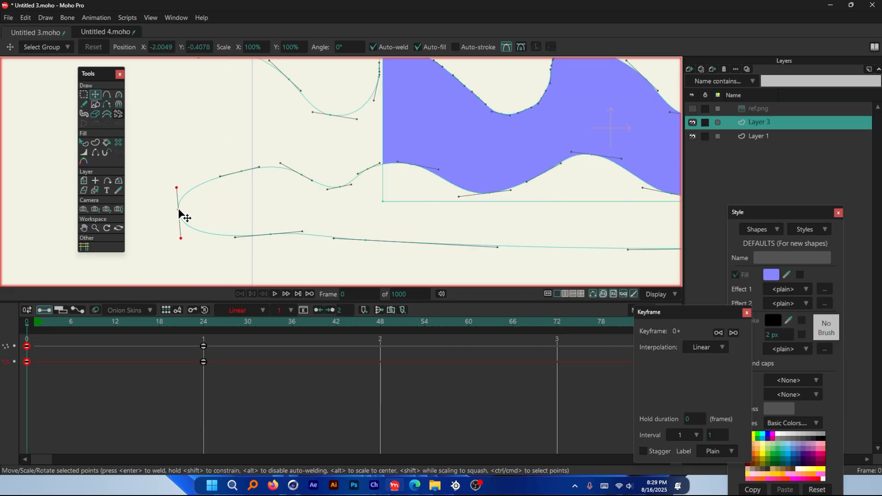
pyautogui.moveTo(65, 323); pyautogui.dragTo(203, 339)
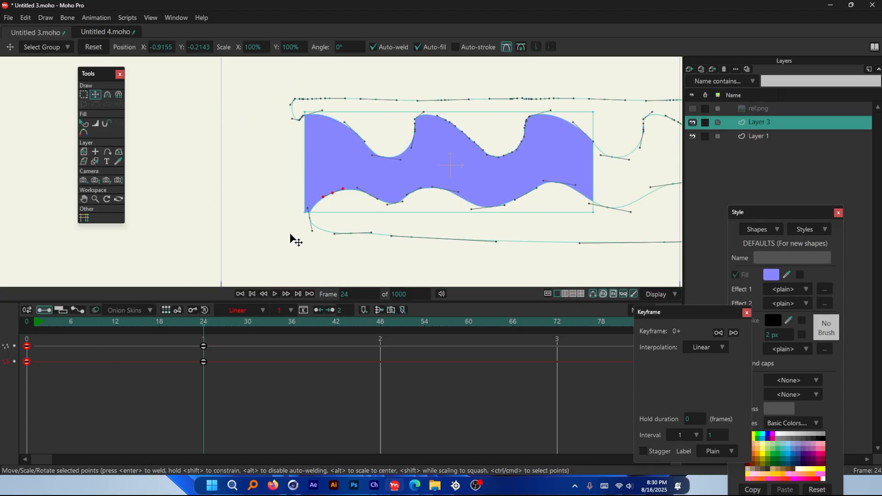
pyautogui.scroll(2, 310, 215)
pyautogui.moveTo(137, 324); pyautogui.dragTo(202, 334)
pyautogui.moveTo(307, 220); pyautogui.dragTo(290, 223)
pyautogui.click(332, 180)
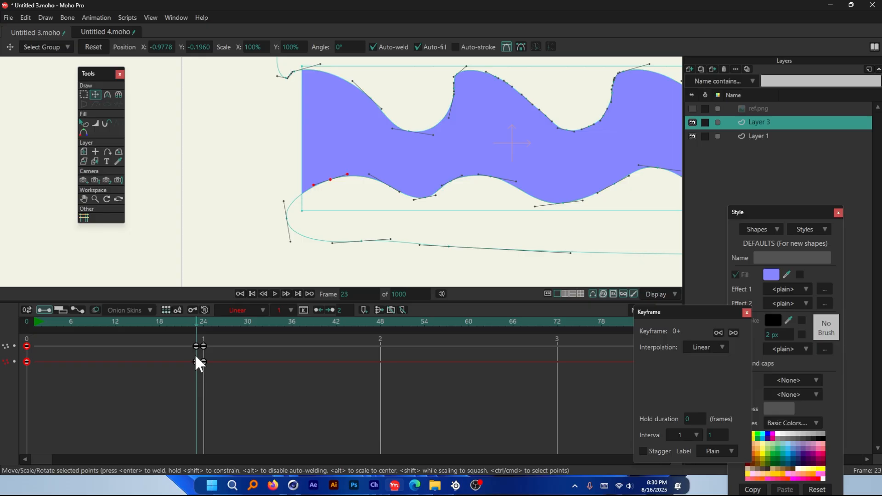
pyautogui.click(186, 338)
pyautogui.moveTo(187, 341); pyautogui.dragTo(199, 362)
pyautogui.press('Delete')
# At frame 24, move the lower outline's leftmost point outward and nudge the adjacent crest point up and left.
pyautogui.click(202, 326)
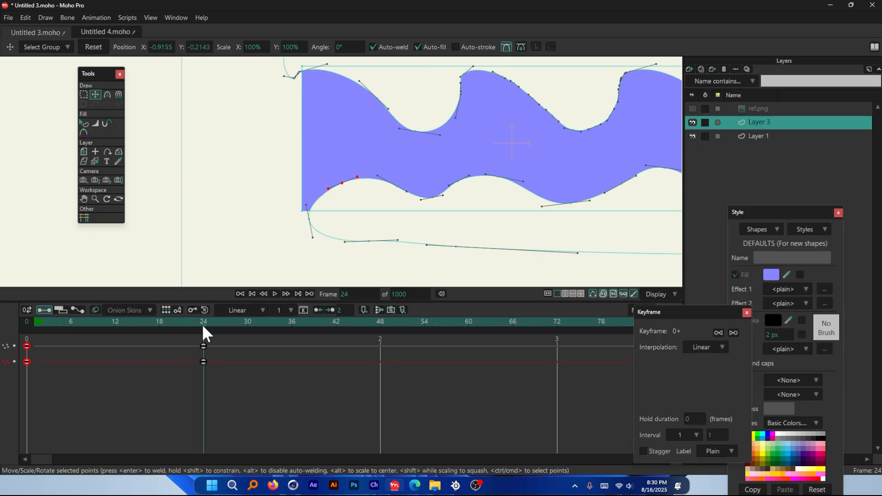
pyautogui.moveTo(310, 219); pyautogui.dragTo(292, 217)
pyautogui.moveTo(342, 183); pyautogui.dragTo(338, 180)
pyautogui.moveTo(32, 326); pyautogui.dragTo(203, 327)
pyautogui.scroll(-3, 239, 193)
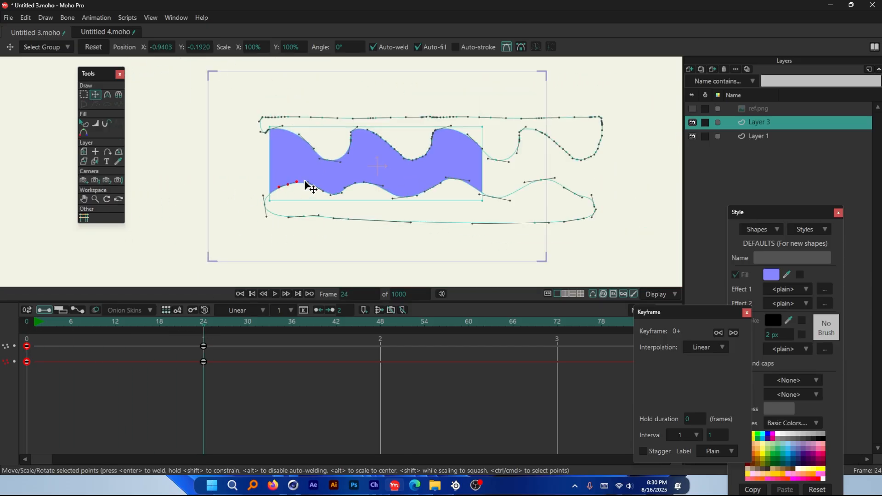
pyautogui.scroll(2, 360, 164)
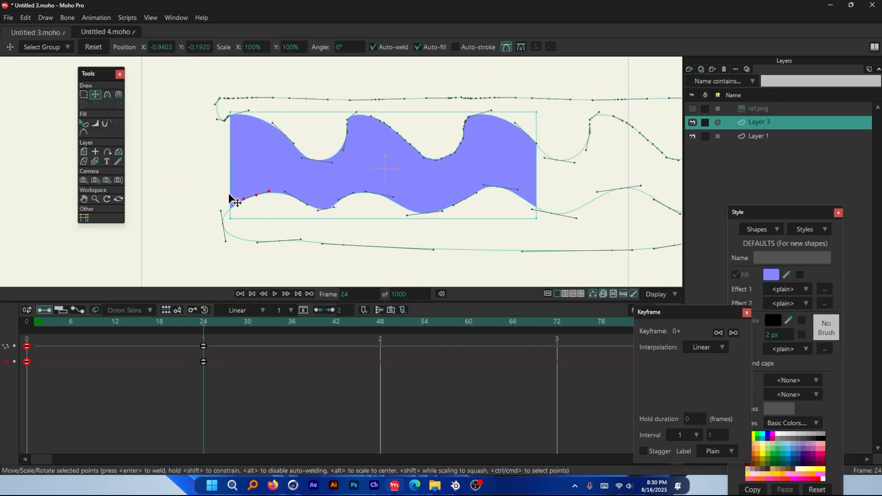
pyautogui.scroll(-1, 305, 202)
pyautogui.scroll(1, 347, 193)
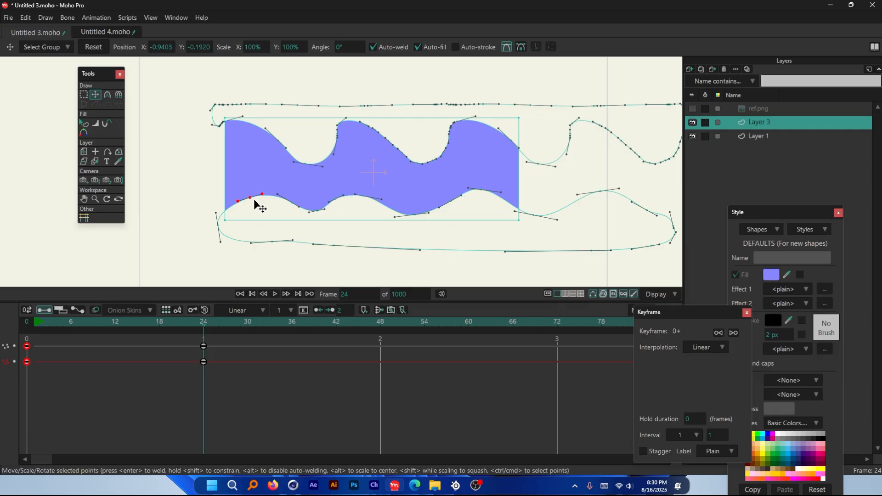
# Set the frame 24 keyframes of all points to Cycle interpolation, looping back to frame 2.
pyautogui.hotkey('ctrl', 'a')
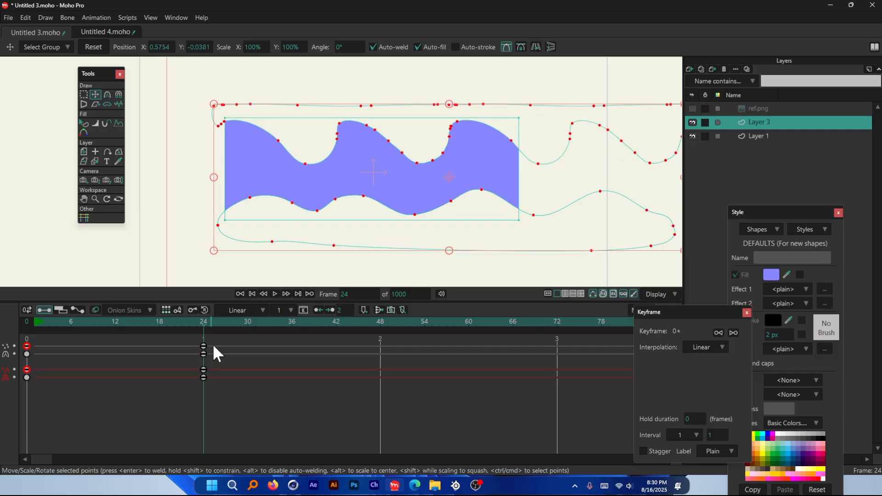
pyautogui.moveTo(213, 364); pyautogui.dragTo(194, 383)
pyautogui.rightClick(203, 370)
pyautogui.click(220, 385)
# Play the cycled wave animation well past frame 24 and examine the loop for jumps.
pyautogui.moveTo(201, 323); pyautogui.dragTo(146, 319)
pyautogui.press('space')
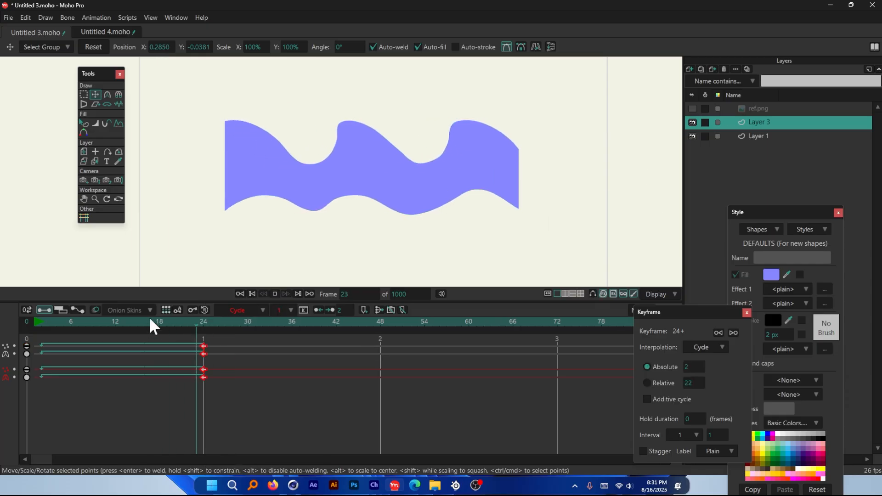
pyautogui.scroll(5, 373, 207)
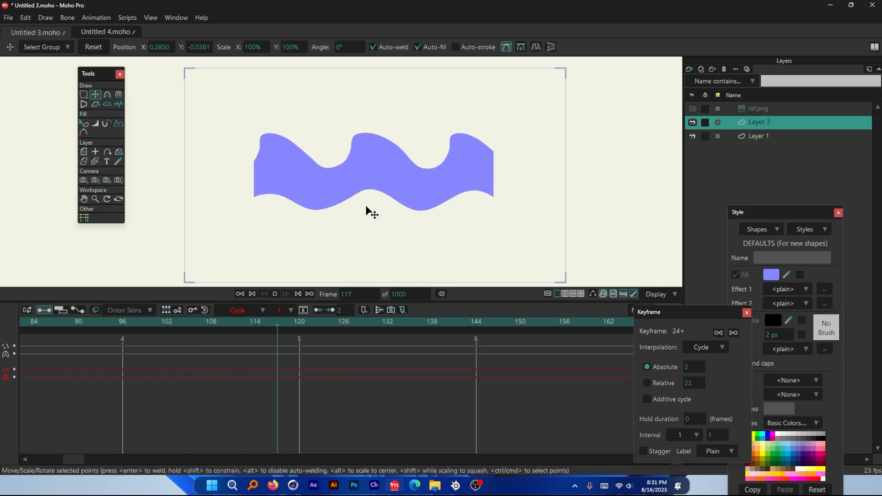
pyautogui.press('space')
pyautogui.moveTo(76, 460); pyautogui.dragTo(42, 460)
pyautogui.moveTo(155, 323); pyautogui.dragTo(205, 332)
# At frame 0, select the whole lower wave outline and turn the path display back on.
pyautogui.click(27, 323)
pyautogui.keyDown('ctrl'); pyautogui.click(257, 198); pyautogui.keyUp('ctrl')
pyautogui.click(592, 293)
pyautogui.scroll(-1, 447, 186)
pyautogui.scroll(1, 371, 198)
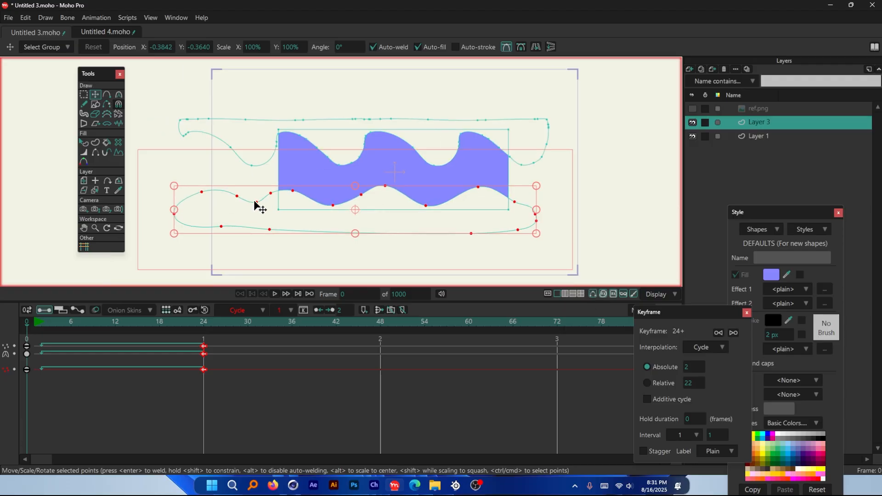
pyautogui.scroll(2, 255, 204)
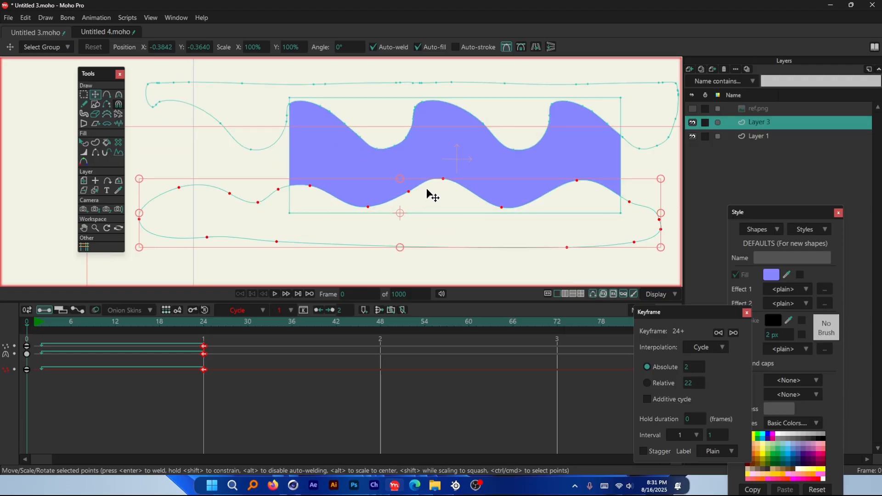
# Delete the frame 24 keyframes of the lower outline's selected points and return to frame 0.
pyautogui.scroll(1, 168, 189)
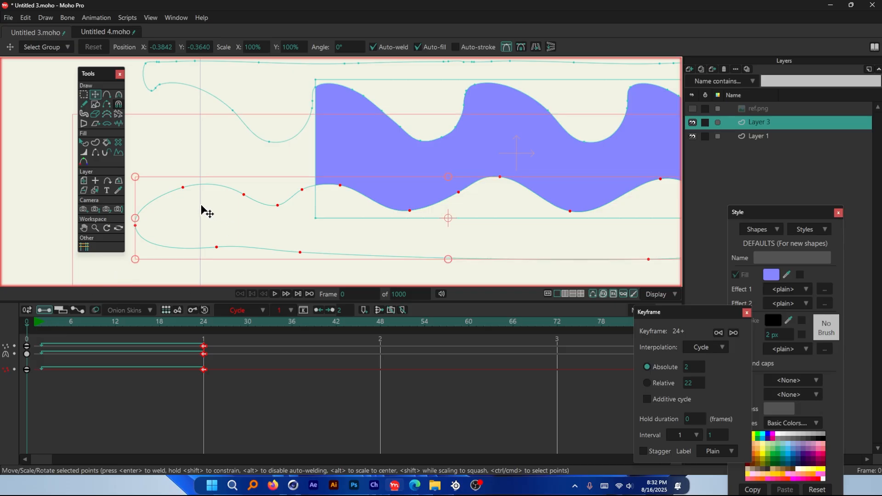
pyautogui.click(204, 370)
pyautogui.press('Delete')
pyautogui.moveTo(147, 324); pyautogui.dragTo(24, 321)
pyautogui.scroll(-1, 465, 164)
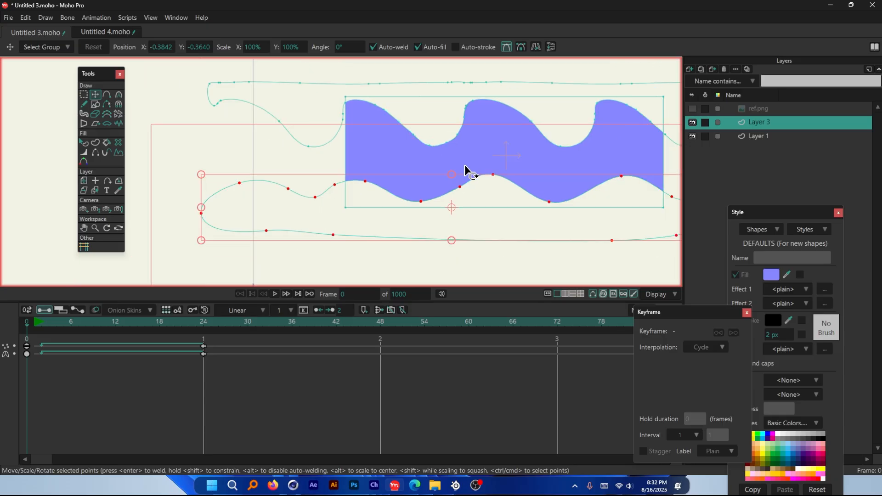
# Add a new point at the peak of the lower outline's leftmost crest, outside the filled shape.
pyautogui.scroll(1, 358, 176)
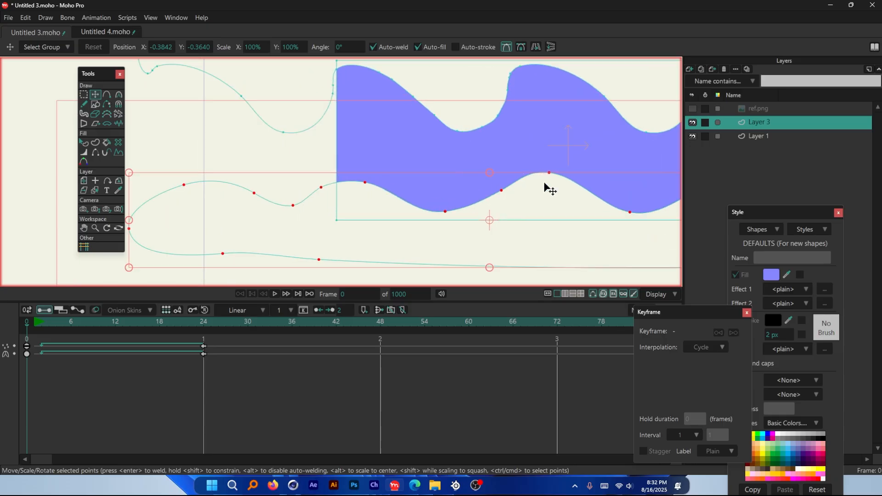
pyautogui.scroll(2, 528, 184)
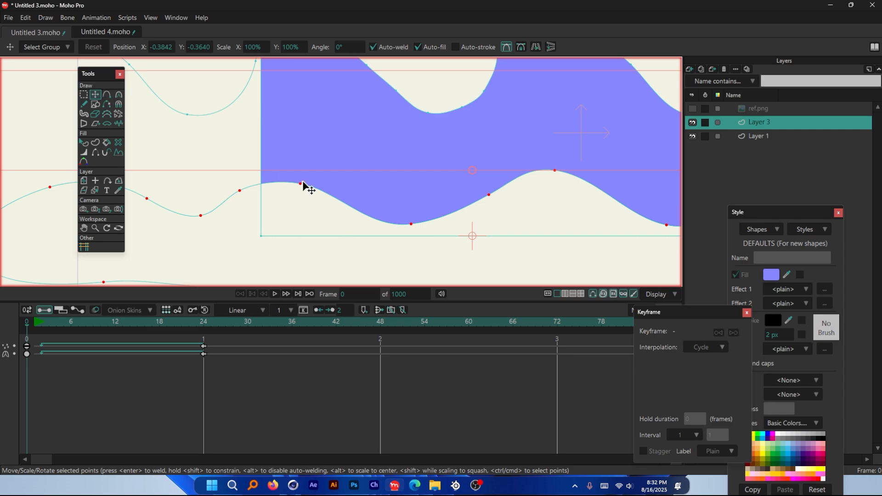
pyautogui.click(300, 184)
pyautogui.scroll(2, 239, 194)
pyautogui.click(107, 95)
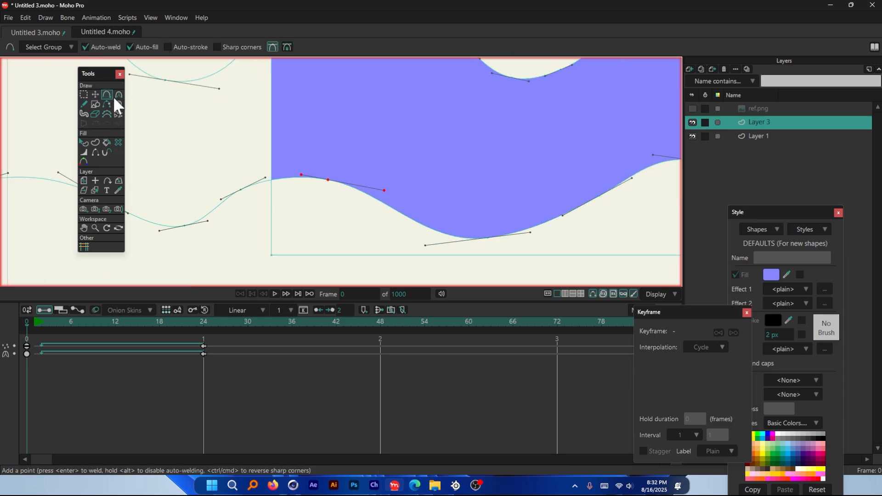
pyautogui.scroll(-4, 335, 190)
pyautogui.click(169, 183)
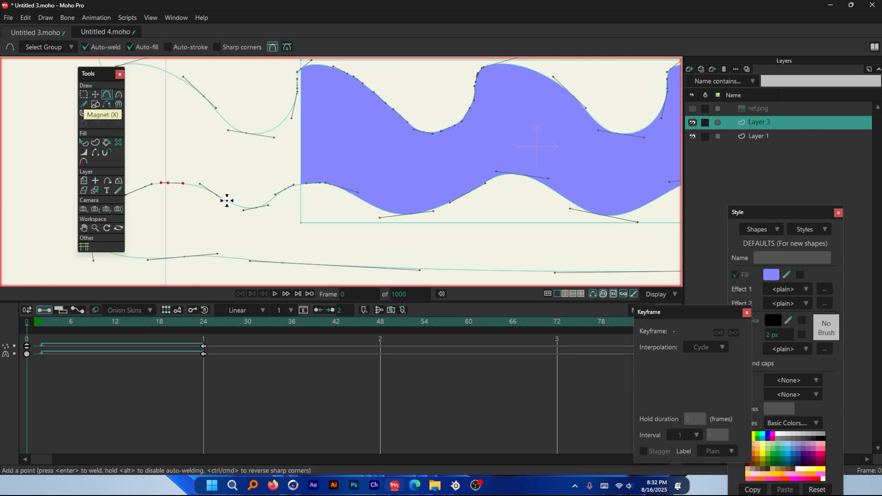
# Place a horizontal guide at the height of the lower outline's middle crest.
pyautogui.scroll(2, 356, 199)
pyautogui.click(84, 246)
pyautogui.scroll(-3, 263, 161)
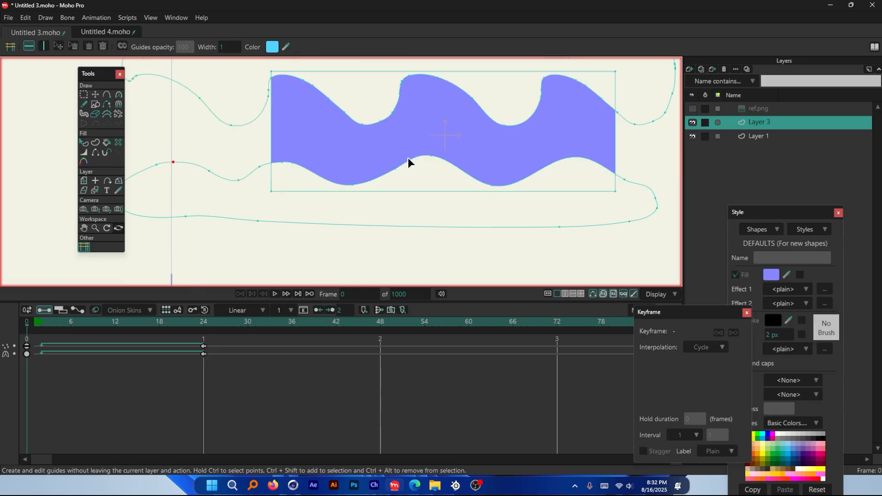
pyautogui.scroll(4, 398, 162)
pyautogui.click(439, 153)
pyautogui.scroll(-4, 439, 158)
pyautogui.scroll(-1, 417, 154)
pyautogui.scroll(1, 428, 155)
pyautogui.scroll(2, 434, 165)
# Move the crest point near the shape's left edge onto the guide and nudge its neighbouring slope point down and right.
pyautogui.click(95, 95)
pyautogui.scroll(2, 408, 167)
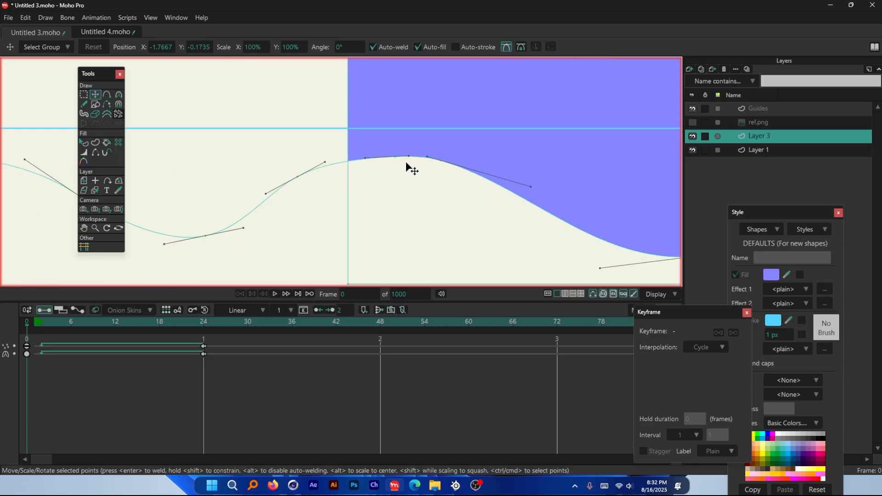
pyautogui.click(396, 151)
pyautogui.moveTo(396, 153); pyautogui.dragTo(376, 138)
pyautogui.scroll(-2, 374, 156)
pyautogui.scroll(1, 420, 183)
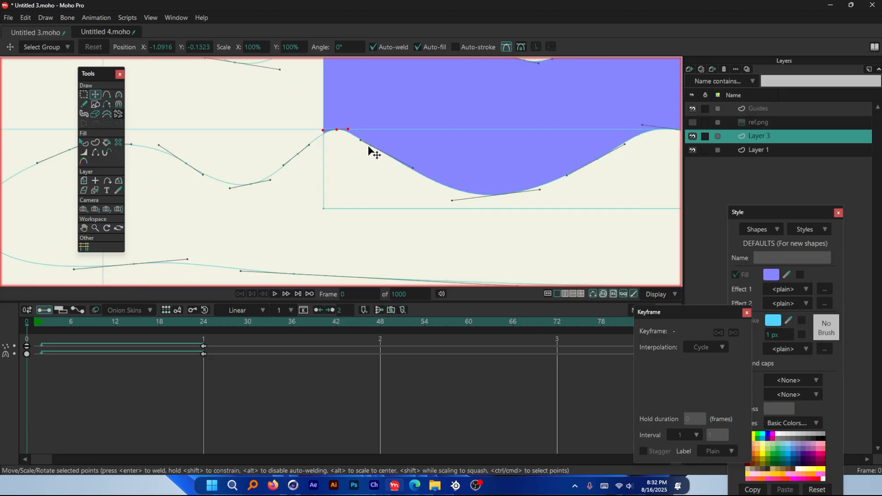
pyautogui.moveTo(378, 149); pyautogui.dragTo(393, 156)
# Raise the leftmost crest point onto the guide and move the slope point beside it outward and down.
pyautogui.scroll(-1, 393, 156)
pyautogui.scroll(-2, 448, 172)
pyautogui.scroll(3, 284, 167)
pyautogui.moveTo(246, 150); pyautogui.dragTo(245, 132)
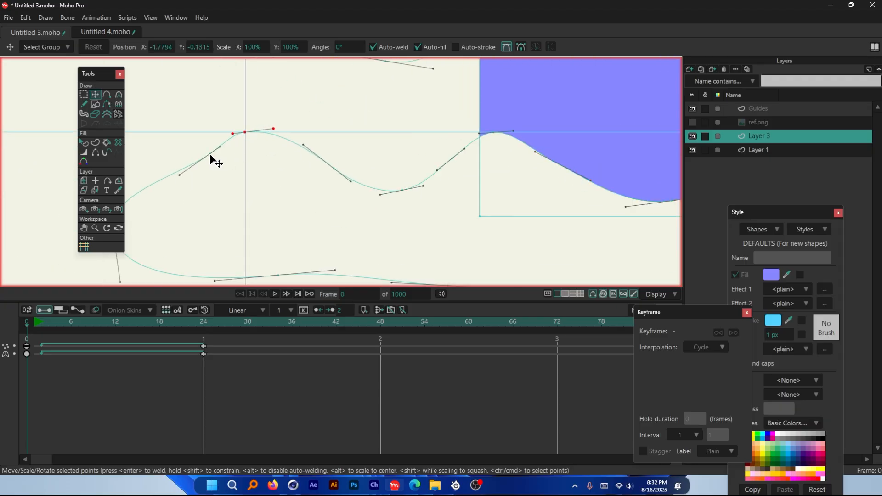
pyautogui.moveTo(209, 155); pyautogui.dragTo(167, 172)
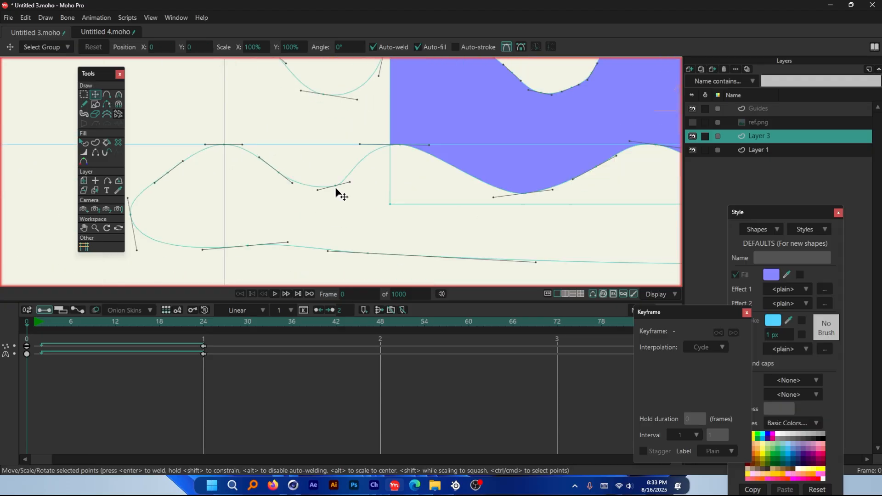
# Move the left trough point slightly left and down, and delete the slope points on either side of the leftmost crest.
pyautogui.moveTo(336, 187); pyautogui.dragTo(316, 193)
pyautogui.click(278, 173)
pyautogui.press('Delete')
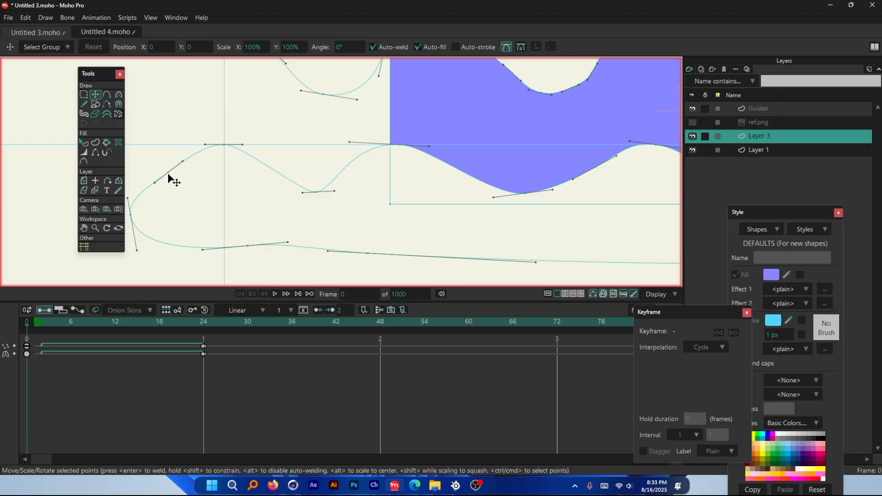
pyautogui.click(168, 173)
pyautogui.press('Delete')
# Lengthen the leftmost crest's curve handle, and lengthen and level both handles of the adjacent trough.
pyautogui.scroll(-2, 345, 173)
pyautogui.scroll(2, 276, 165)
pyautogui.moveTo(248, 151); pyautogui.dragTo(223, 151)
pyautogui.scroll(-2, 295, 158)
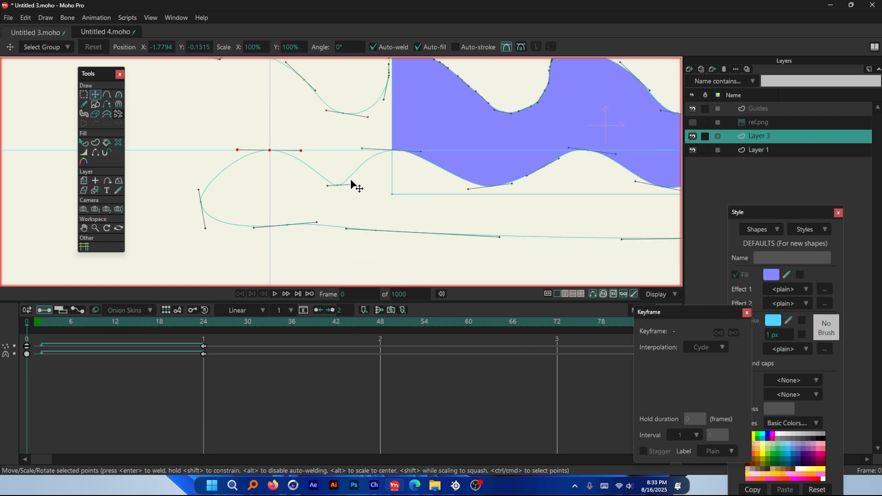
pyautogui.scroll(3, 351, 182)
pyautogui.moveTo(332, 188); pyautogui.dragTo(335, 188)
pyautogui.moveTo(321, 188); pyautogui.dragTo(293, 188)
pyautogui.moveTo(354, 187); pyautogui.dragTo(367, 189)
pyautogui.scroll(-3, 467, 185)
# Shift the leftmost crest, end point and trough further left, and level the handle of the crest at the shape's edge.
pyautogui.scroll(1, 367, 190)
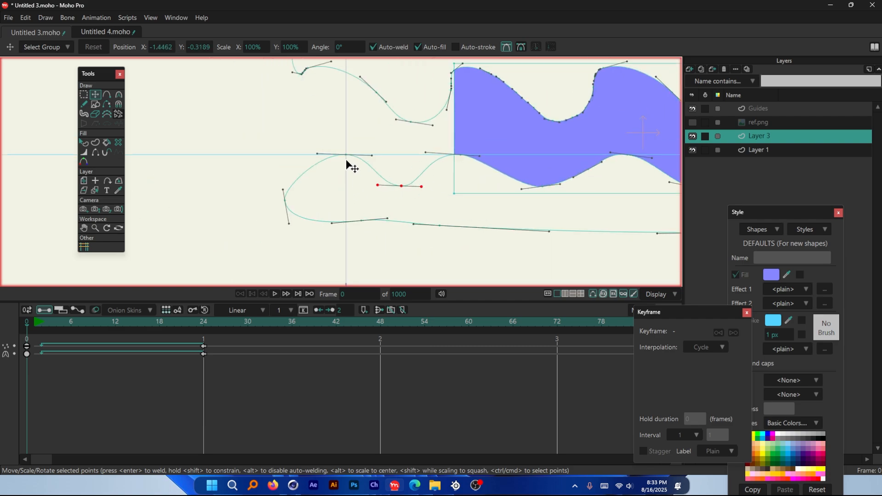
pyautogui.moveTo(346, 156); pyautogui.dragTo(315, 155)
pyautogui.moveTo(285, 200); pyautogui.dragTo(258, 194)
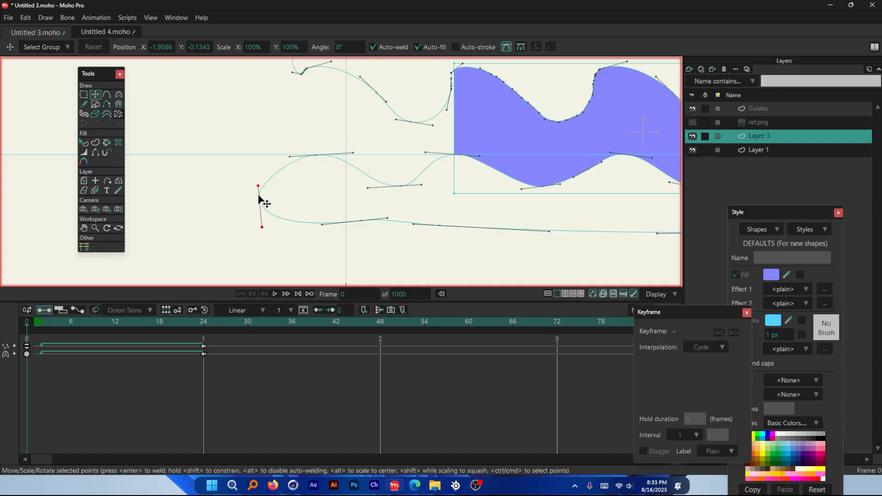
pyautogui.moveTo(402, 187); pyautogui.dragTo(393, 188)
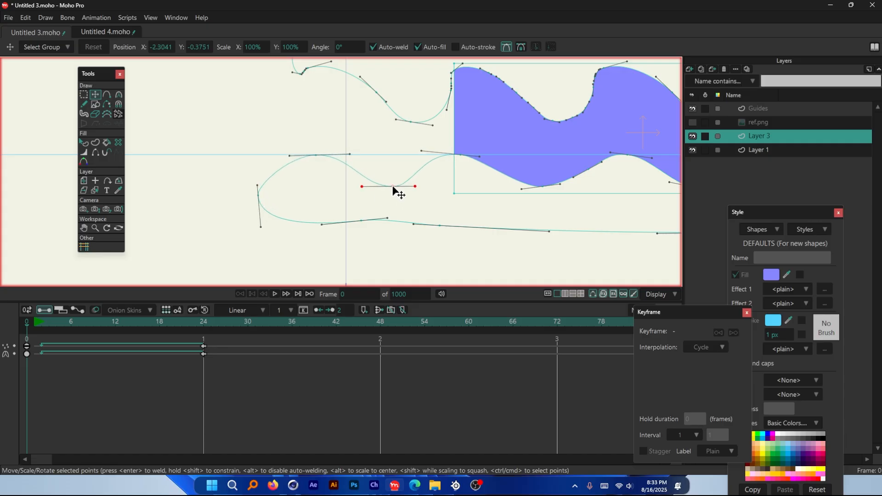
pyautogui.moveTo(426, 152); pyautogui.dragTo(422, 155)
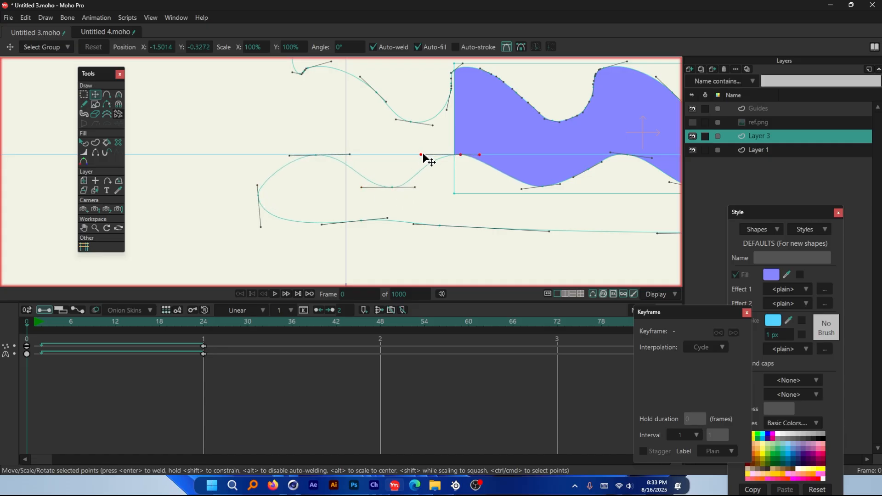
# Spread the outer crest, trough and end point further left, and lengthen the right handle of the crest at the shape's edge.
pyautogui.scroll(-3, 436, 175)
pyautogui.scroll(1, 461, 184)
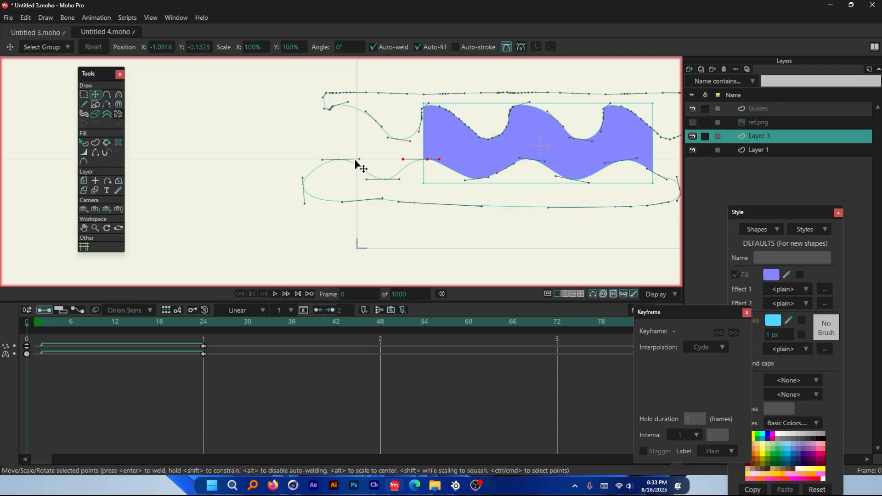
pyautogui.scroll(2, 483, 182)
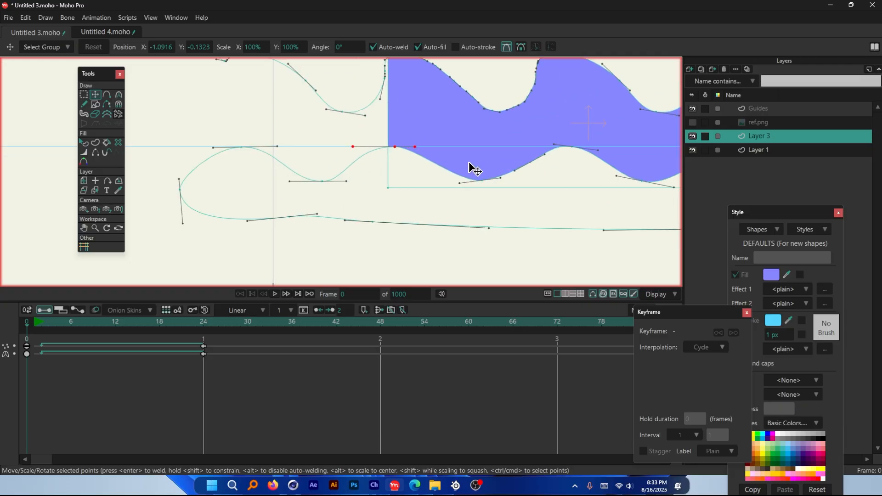
pyautogui.moveTo(394, 148)
pyautogui.mouseDown()
pyautogui.moveTo(380, 151)
pyautogui.moveTo(397, 147)
pyautogui.mouseUp()
pyautogui.moveTo(241, 147); pyautogui.dragTo(266, 147)
pyautogui.moveTo(321, 182); pyautogui.dragTo(264, 189)
pyautogui.scroll(-3, 462, 178)
pyautogui.scroll(1, 308, 174)
pyautogui.moveTo(313, 155); pyautogui.dragTo(301, 153)
pyautogui.moveTo(267, 188); pyautogui.dragTo(267, 186)
pyautogui.scroll(-1, 263, 183)
pyautogui.scroll(1, 459, 159)
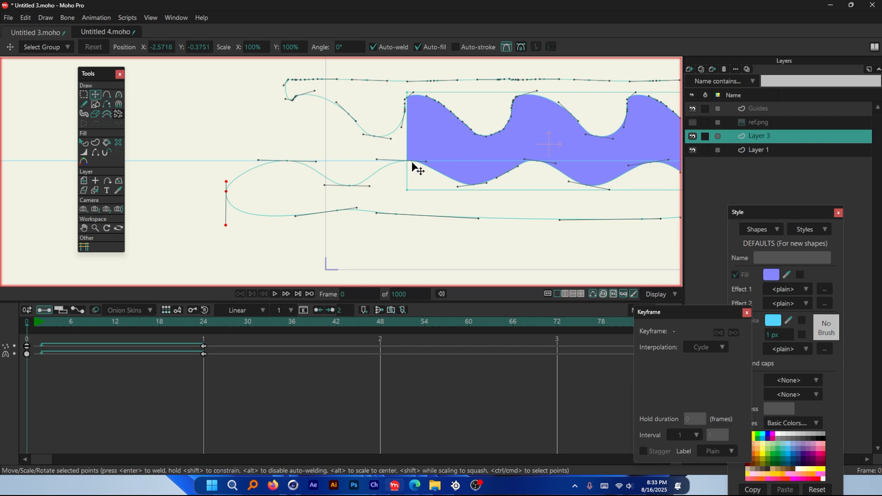
pyautogui.moveTo(425, 162); pyautogui.dragTo(433, 162)
# At frame 0, examine the lower outline's reshaped waves against the guide for even height and spacing.
pyautogui.scroll(-3, 226, 173)
pyautogui.scroll(4, 400, 138)
pyautogui.scroll(-3, 324, 162)
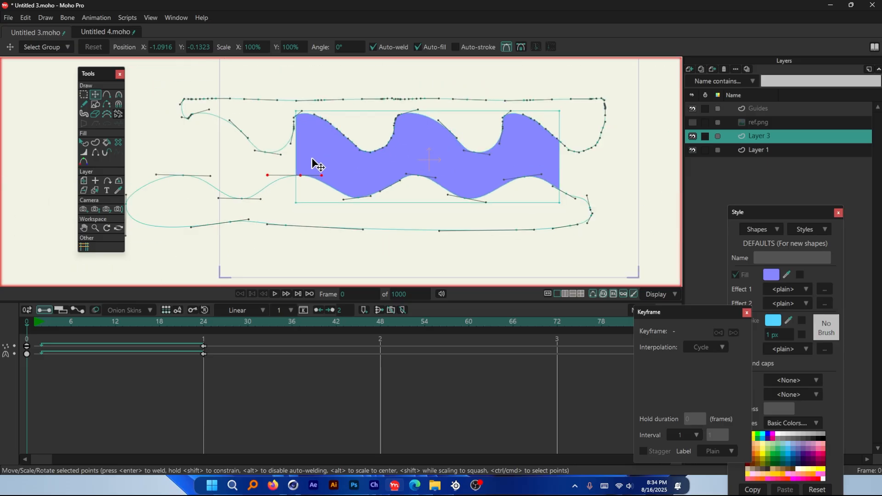
pyautogui.scroll(1, 395, 172)
pyautogui.scroll(-1, 363, 163)
pyautogui.scroll(1, 455, 172)
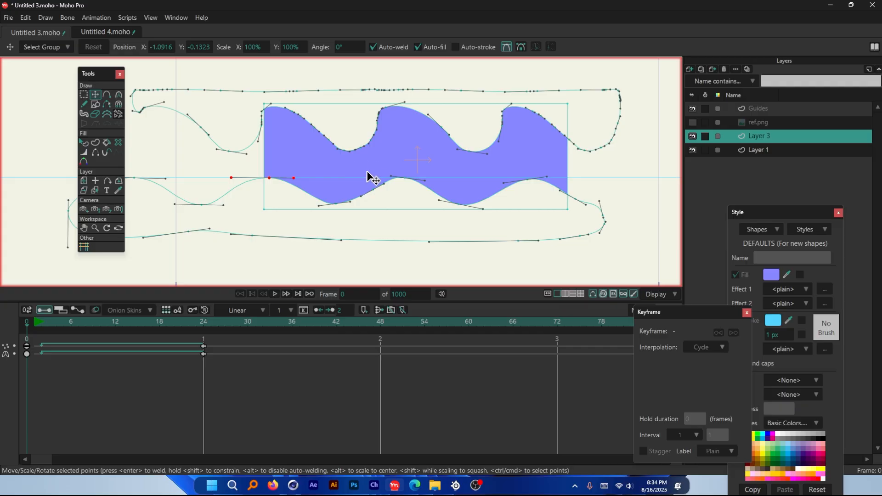
pyautogui.moveTo(60, 330); pyautogui.dragTo(23, 333)
pyautogui.scroll(2, 221, 171)
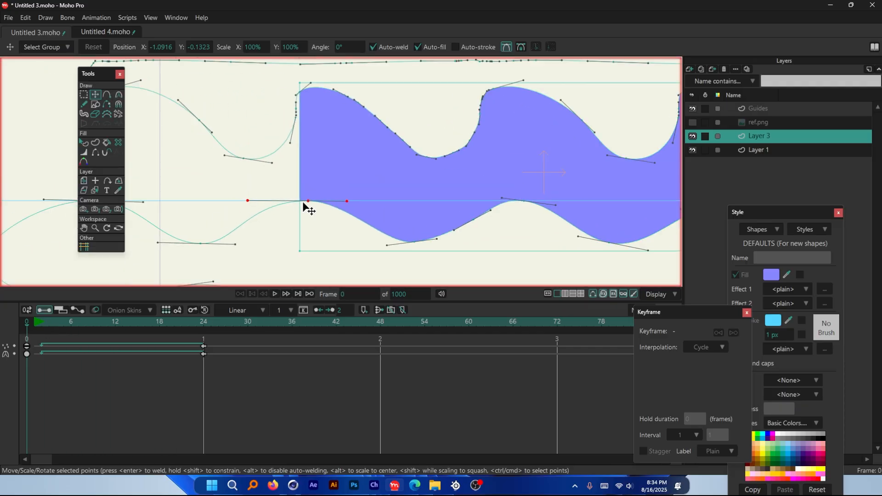
pyautogui.scroll(-1, 311, 187)
pyautogui.scroll(2, 329, 191)
pyautogui.scroll(-2, 299, 173)
pyautogui.scroll(2, 297, 171)
pyautogui.scroll(-2, 574, 156)
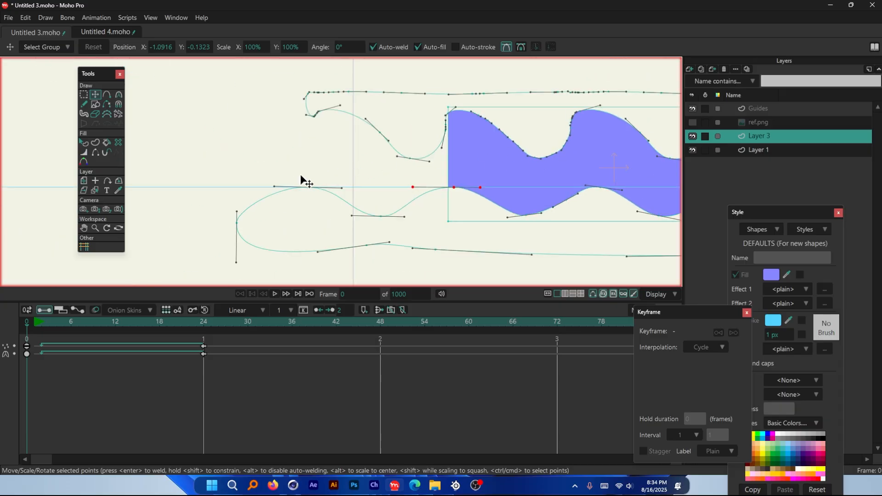
pyautogui.scroll(2, 303, 180)
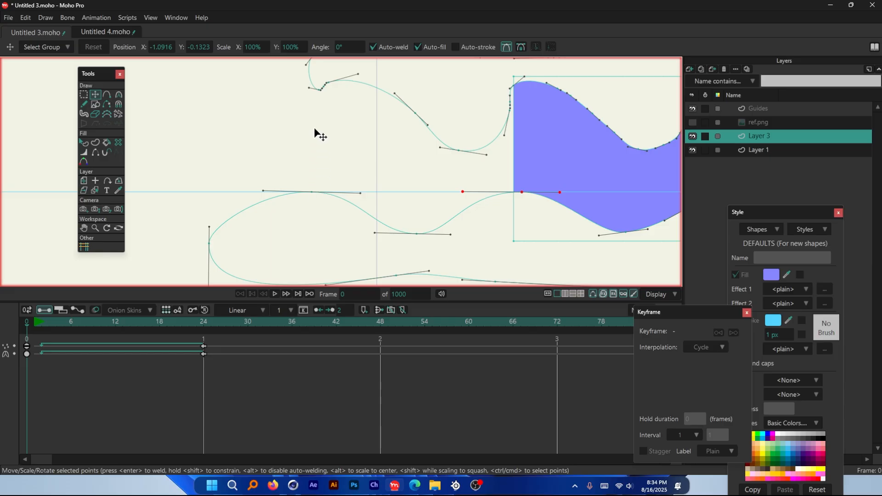
pyautogui.scroll(-1, 227, 156)
pyautogui.scroll(-2, 275, 161)
pyautogui.scroll(1, 394, 153)
# Select the whole lower outline and, at frame 24, shift it horizontally right by about one wave, to about X 0.29.
pyautogui.moveTo(51, 320); pyautogui.dragTo(27, 324)
pyautogui.press('Tab')
pyautogui.moveTo(113, 322); pyautogui.dragTo(205, 325)
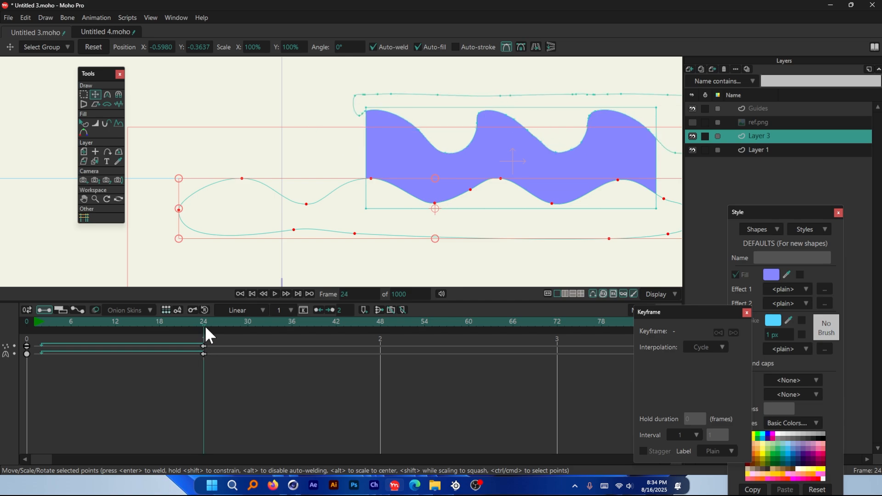
pyautogui.click(29, 321)
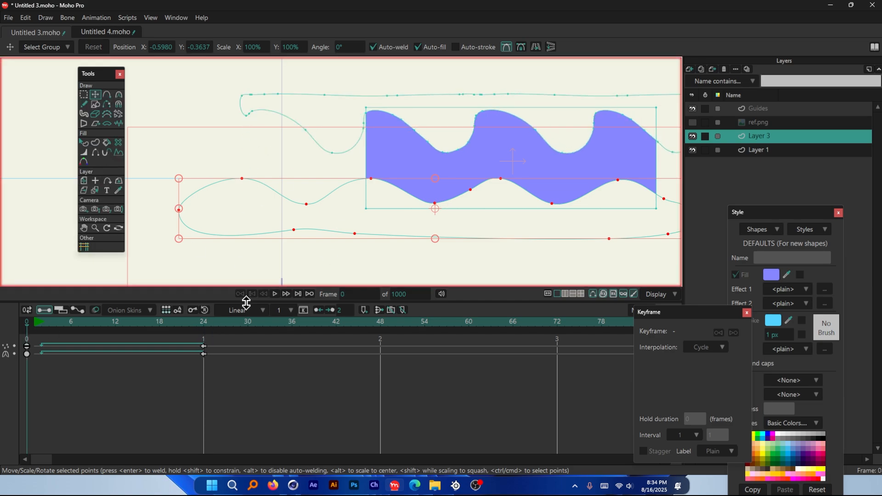
pyautogui.click(204, 323)
pyautogui.moveTo(327, 213); pyautogui.dragTo(354, 213)
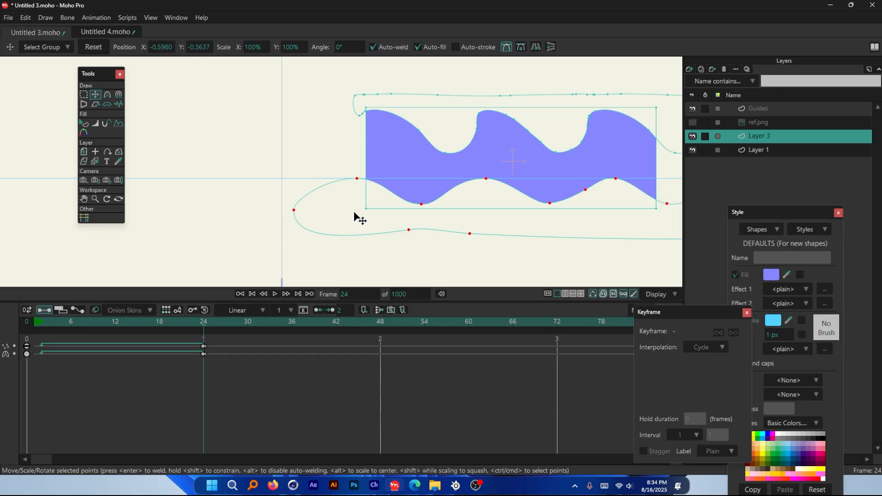
pyautogui.scroll(3, 351, 181)
pyautogui.scroll(-3, 372, 209)
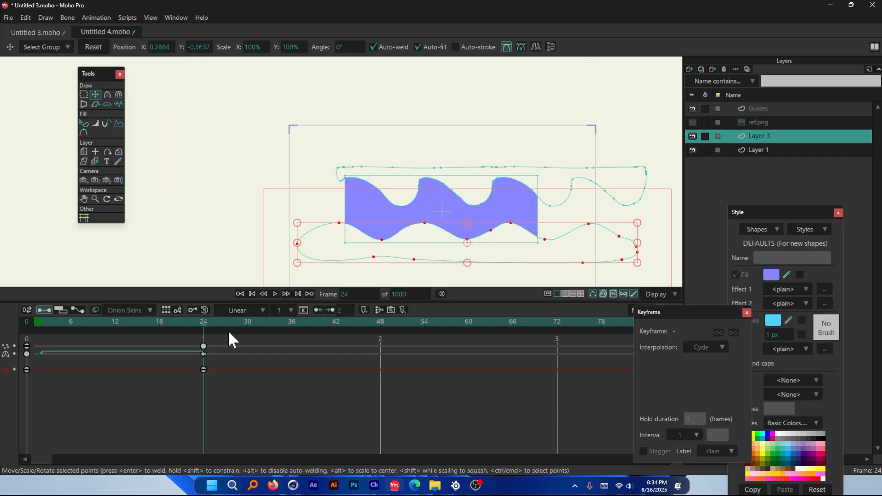
# Play and scrub the animation from the start to examine the lower outline's movement up to frame 24.
pyautogui.moveTo(200, 323); pyautogui.dragTo(40, 331)
pyautogui.press('space')
pyautogui.scroll(-1, 217, 172)
pyautogui.press('space')
pyautogui.scroll(3, 375, 218)
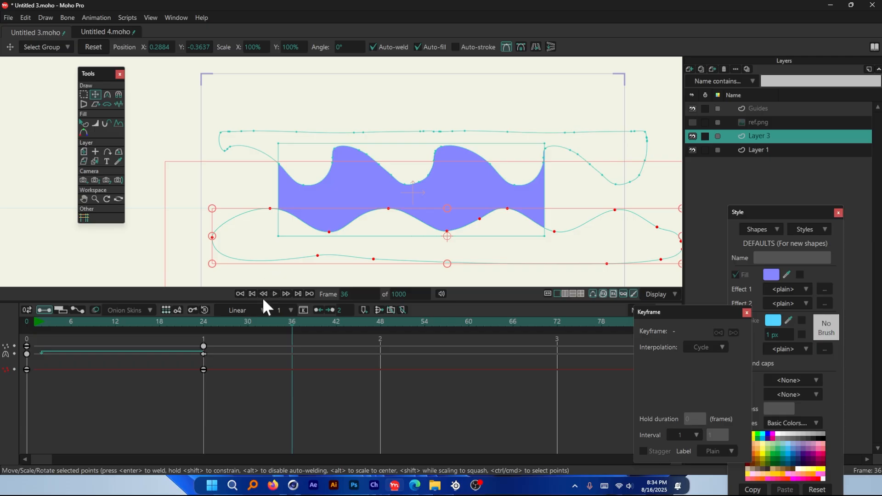
pyautogui.moveTo(54, 332); pyautogui.dragTo(156, 339)
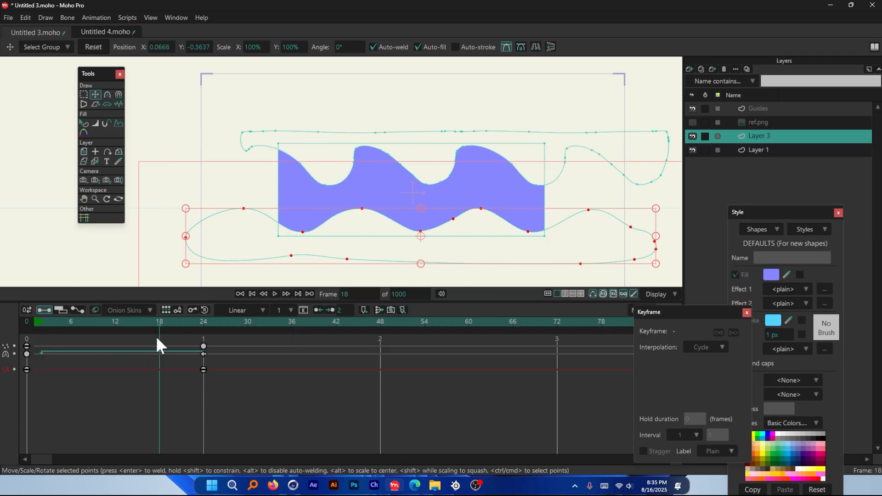
# Set the lower outline's frame 24 keyframe to Cycle interpolation back to frame 2 and play the loop.
pyautogui.rightClick(201, 371)
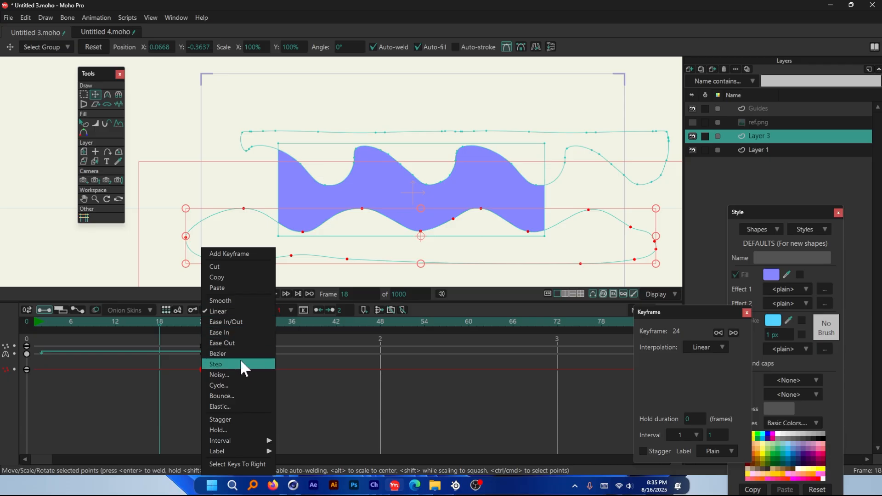
pyautogui.click(240, 382)
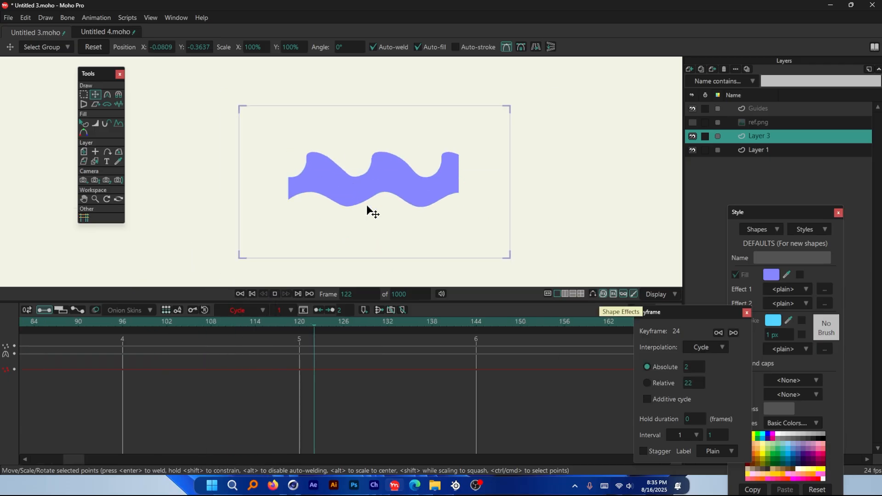
pyautogui.scroll(-3, 367, 209)
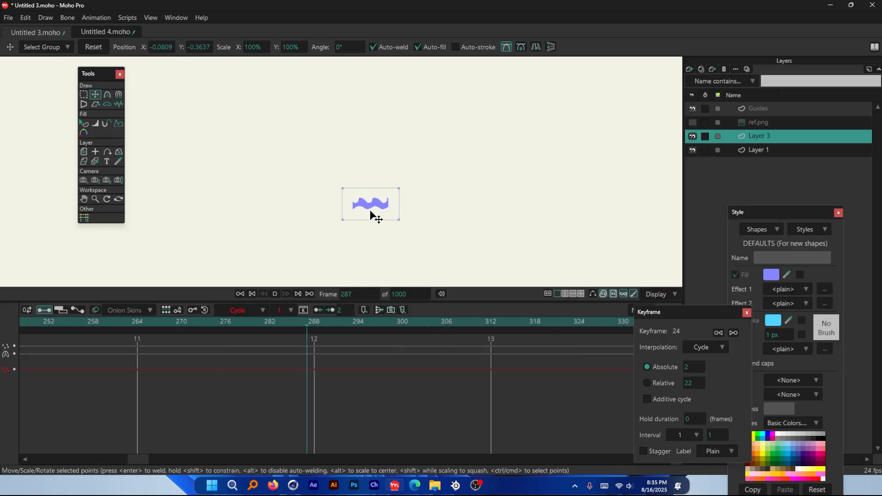
pyautogui.scroll(3, 374, 213)
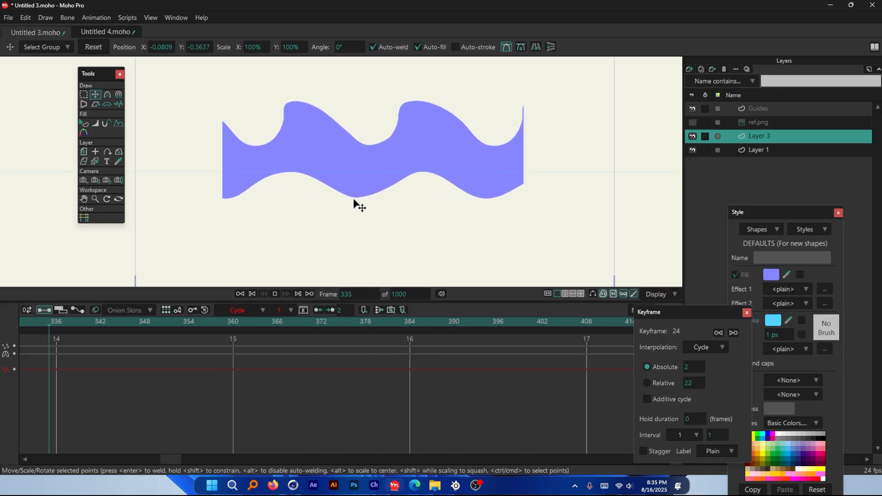
# Stop the loop, scrub back to about frame 334 and examine both outlines' waves and the shape's sharp corners.
pyautogui.press('space')
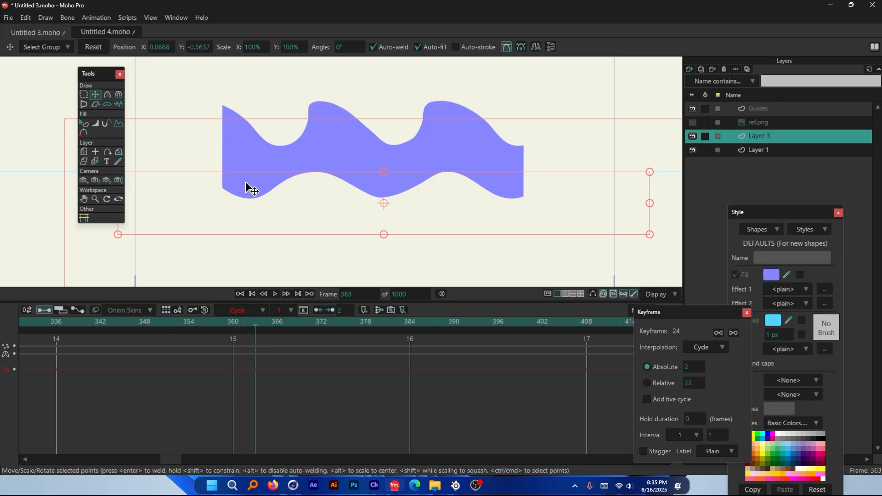
pyautogui.moveTo(255, 326); pyautogui.dragTo(48, 329)
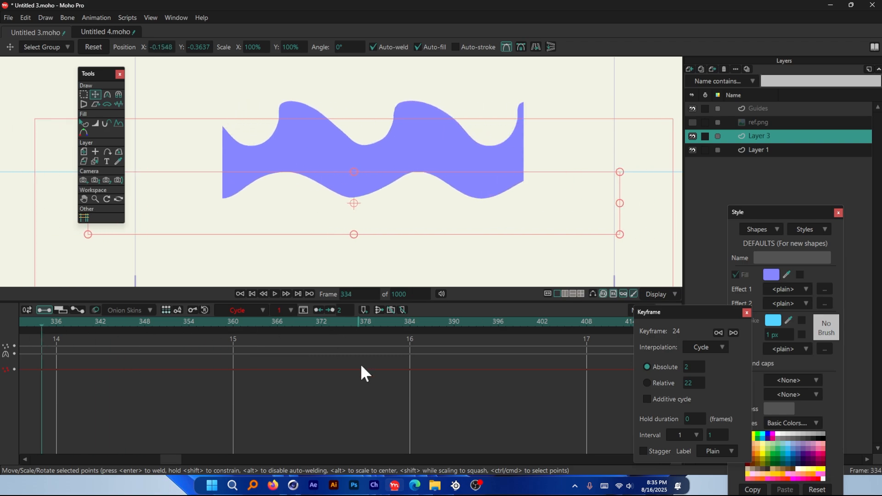
pyautogui.moveTo(171, 457); pyautogui.dragTo(24, 462)
pyautogui.scroll(-1, 327, 209)
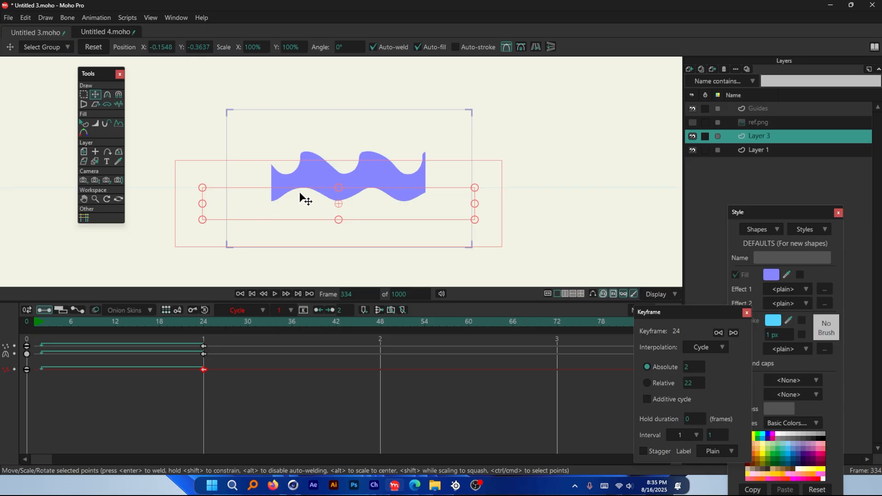
pyautogui.scroll(2, 298, 213)
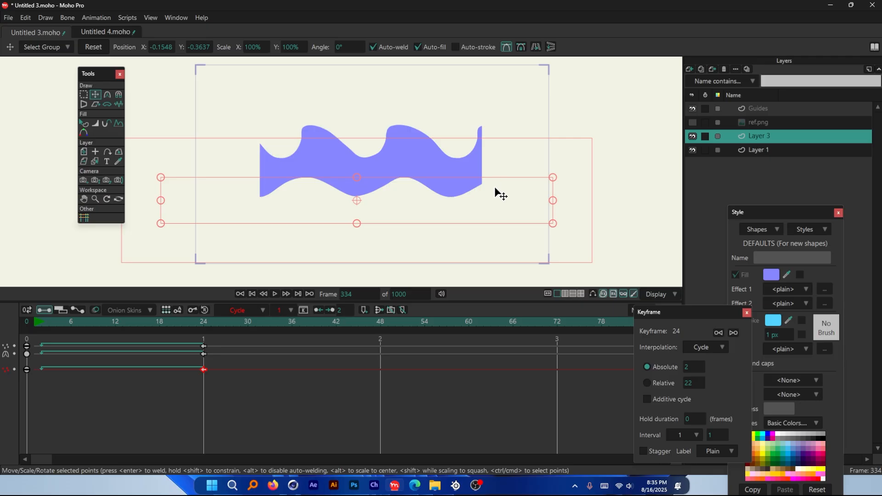
pyautogui.scroll(-1, 464, 169)
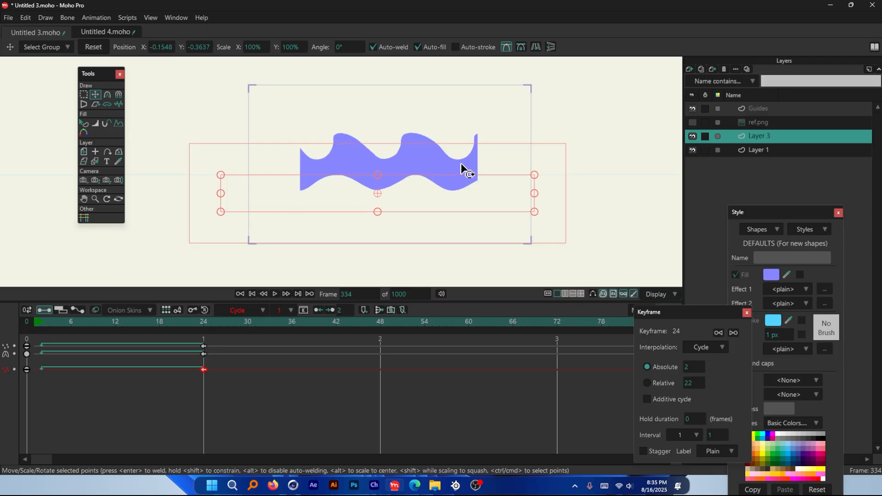
pyautogui.scroll(2, 381, 147)
# At frame 0, select the upper wave outline's shape with the Select Shape tool.
pyautogui.moveTo(148, 329); pyautogui.dragTo(27, 344)
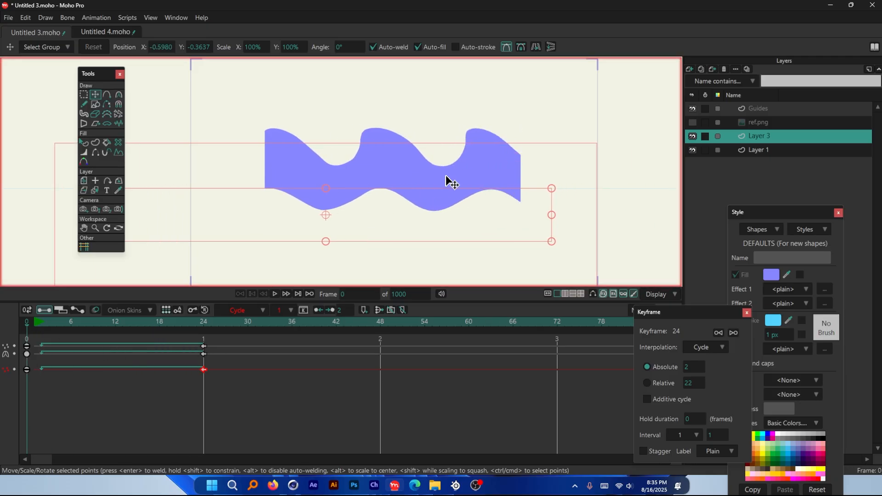
pyautogui.click(409, 133)
pyautogui.click(85, 142)
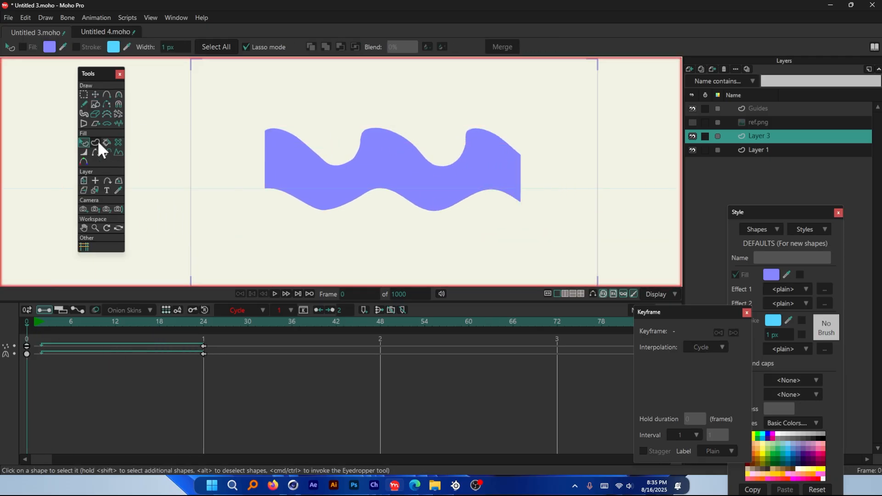
pyautogui.click(354, 129)
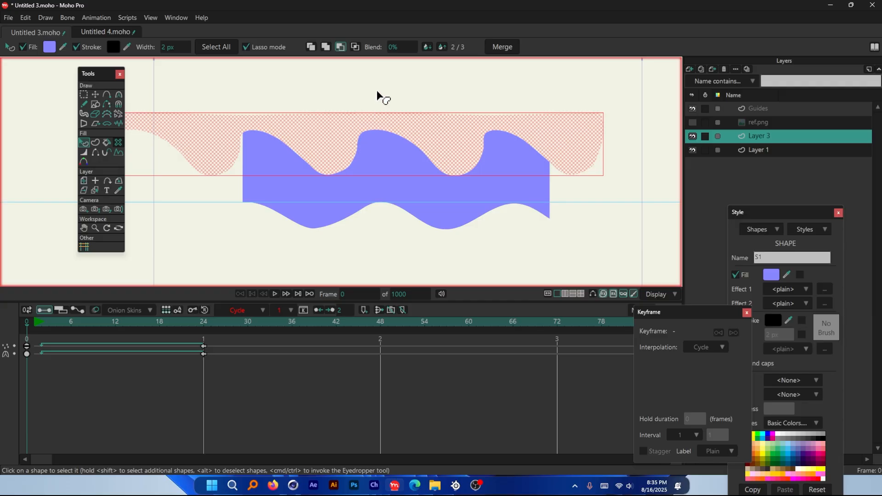
# Try blends of 38%, 93% and 6% on the upper outline's shape, and 45% on the lower one.
pyautogui.moveTo(400, 48); pyautogui.dragTo(550, 55)
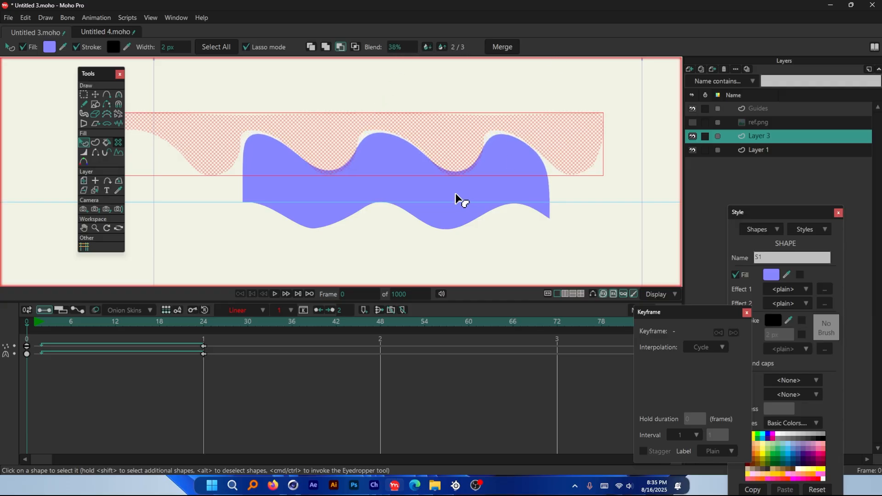
pyautogui.scroll(-2, 376, 164)
pyautogui.scroll(2, 403, 152)
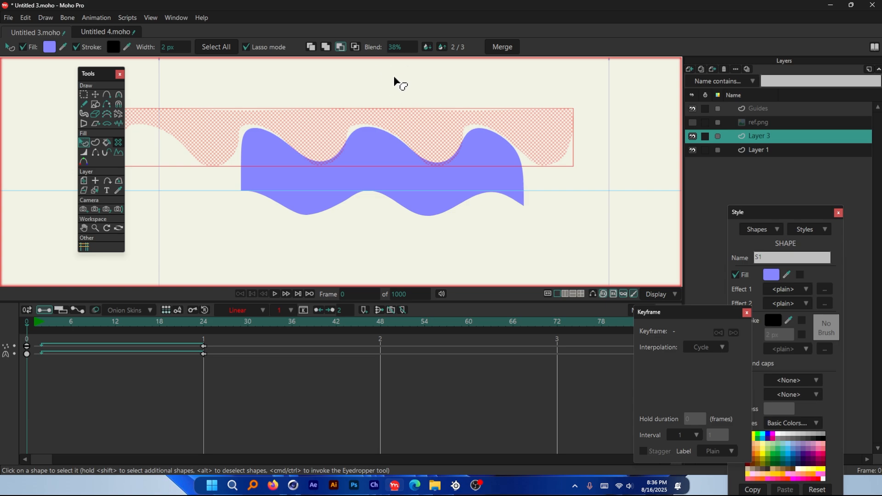
pyautogui.moveTo(398, 50); pyautogui.dragTo(624, 53)
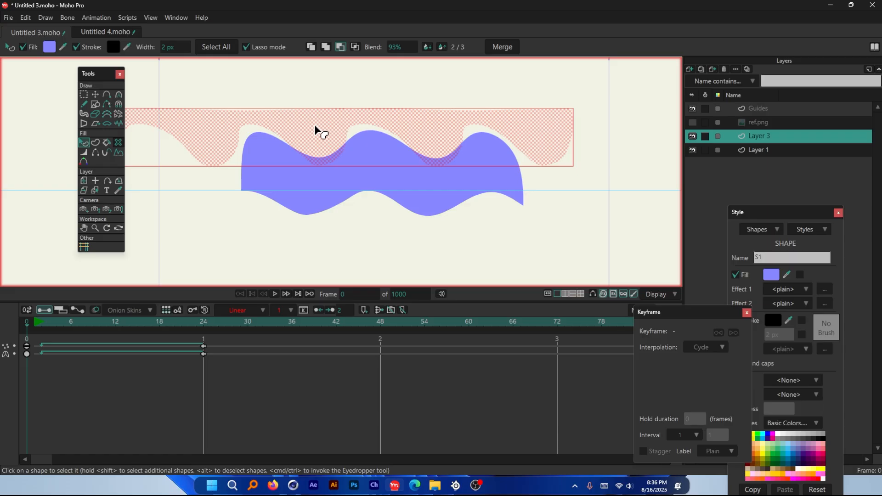
pyautogui.moveTo(376, 47); pyautogui.dragTo(419, 52)
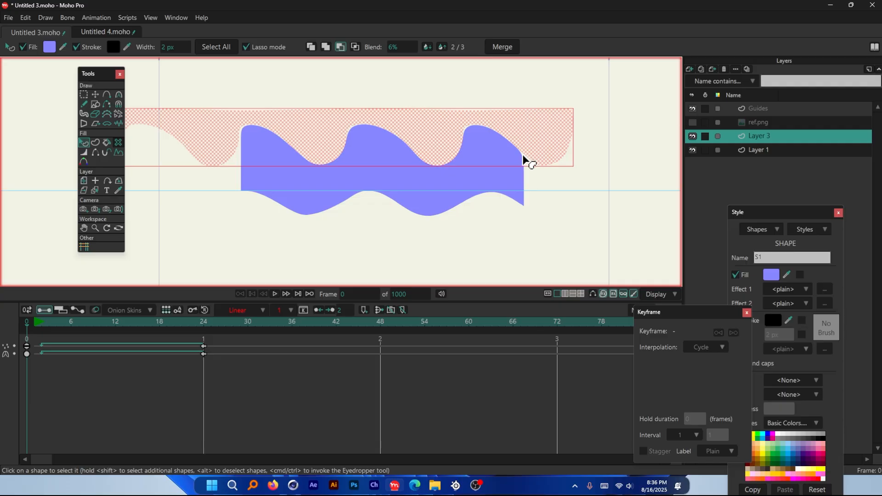
pyautogui.click(473, 214)
pyautogui.moveTo(390, 52); pyautogui.dragTo(581, 55)
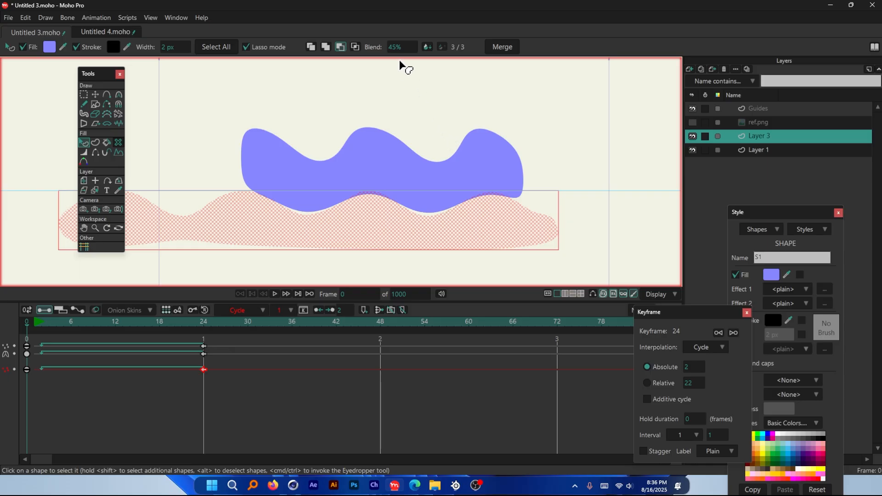
# Select the upper outline's shape, raise it to the top of the shape stacking order and set its blend to 0%.
pyautogui.click(440, 138)
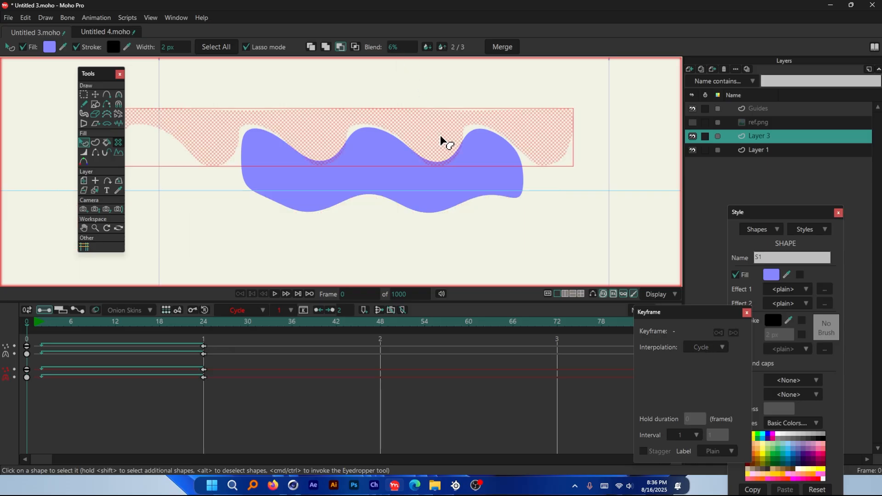
pyautogui.click(428, 135)
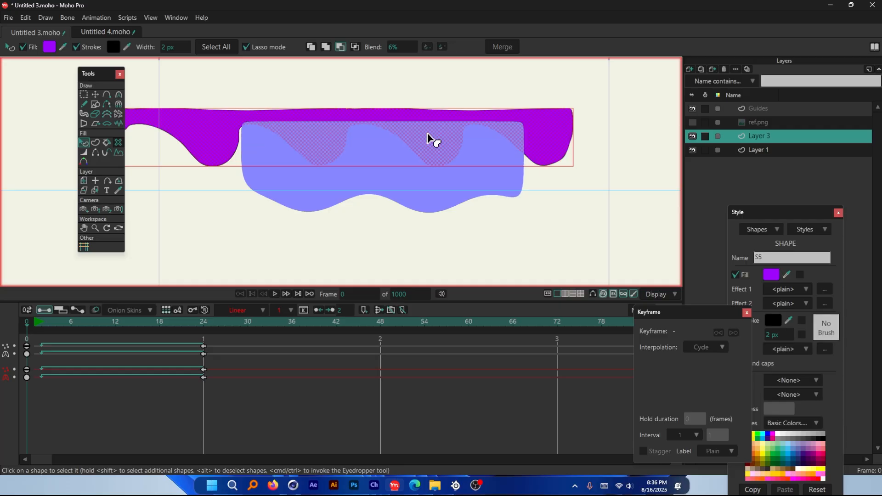
pyautogui.click(428, 136)
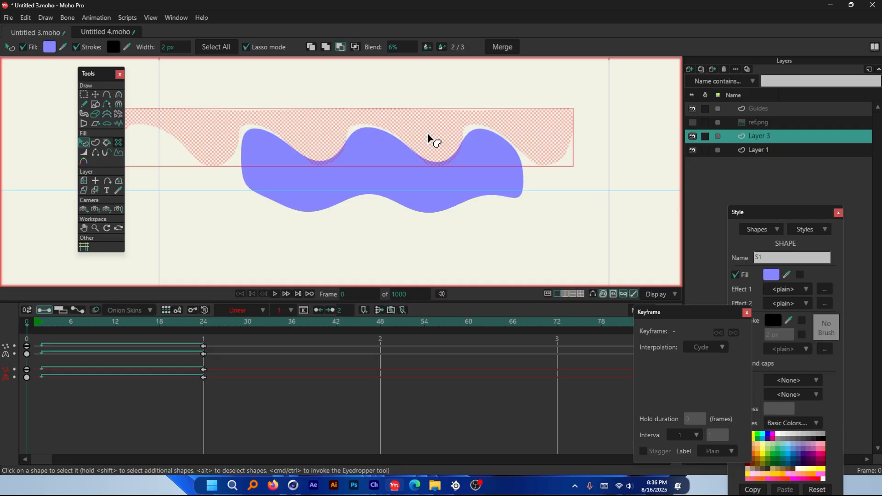
pyautogui.press('Up')
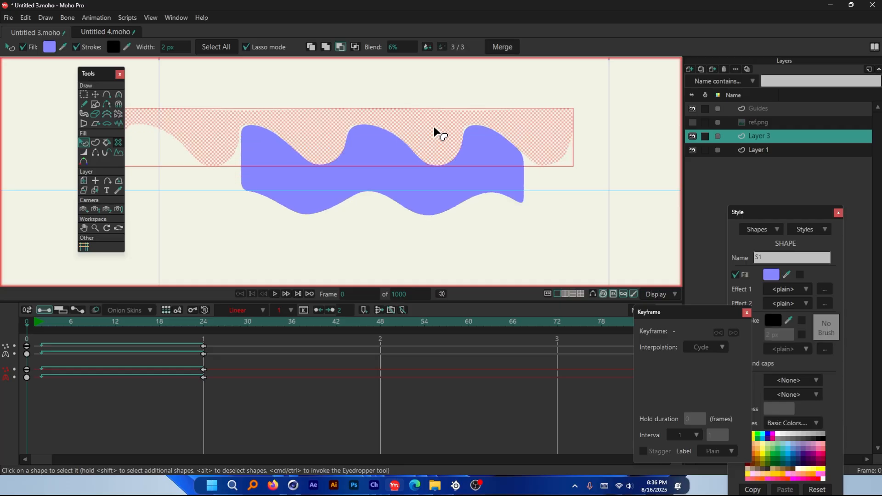
pyautogui.press('Down')
pyautogui.moveTo(425, 50); pyautogui.dragTo(308, 45)
pyautogui.click(341, 47)
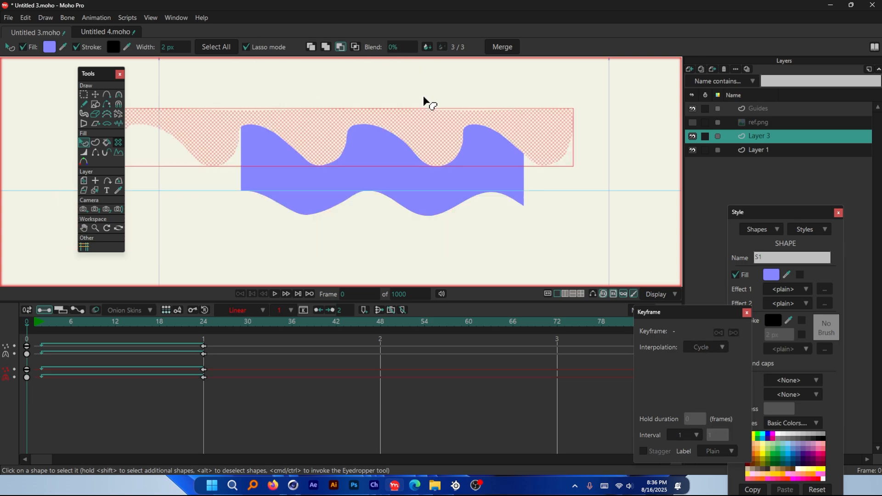
# Set the lower outline shape's blend to 13% and the upper outline shape's blend to 9%.
pyautogui.click(474, 214)
pyautogui.moveTo(396, 49); pyautogui.dragTo(429, 49)
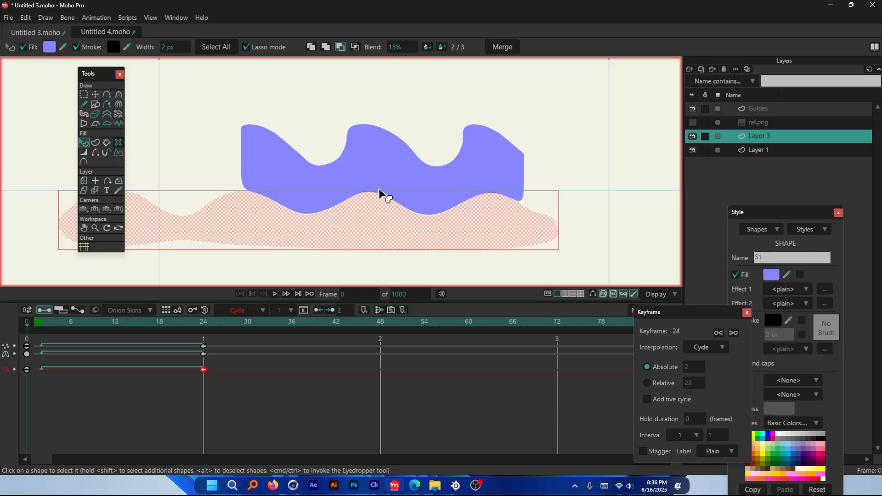
pyautogui.moveTo(401, 48)
pyautogui.mouseDown()
pyautogui.moveTo(445, 48)
pyautogui.moveTo(379, 53)
pyautogui.moveTo(415, 51)
pyautogui.mouseUp()
pyautogui.click(437, 141)
pyautogui.scroll(-2, 522, 231)
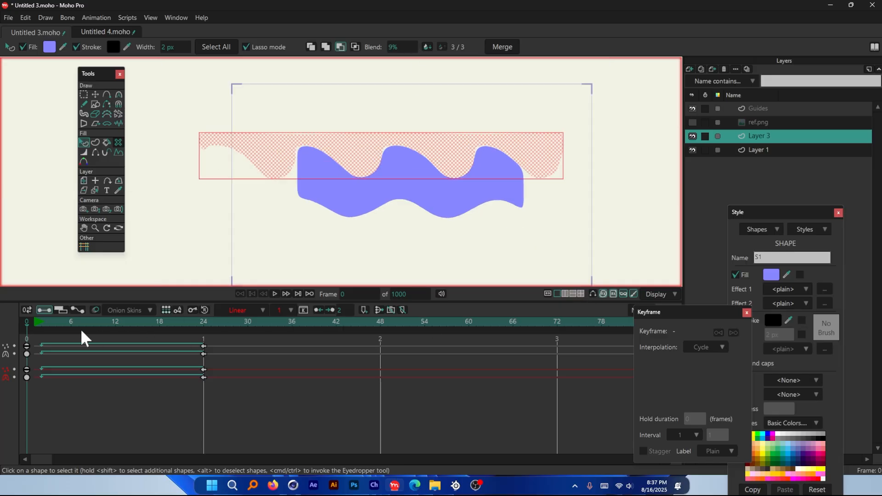
# Play the loop from near the start and examine how the blended corners move with the waves.
pyautogui.press('space')
pyautogui.scroll(-2, 466, 223)
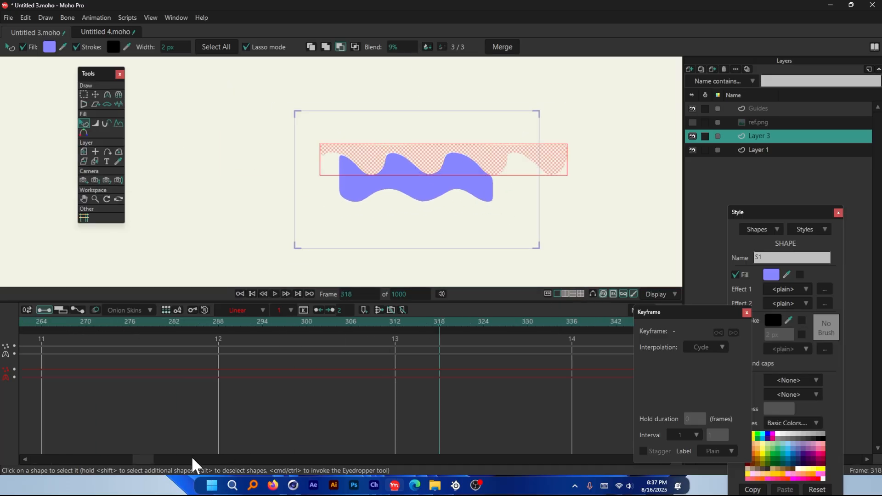
pyautogui.moveTo(142, 458); pyautogui.dragTo(37, 458)
pyautogui.click(57, 323)
pyautogui.press('space')
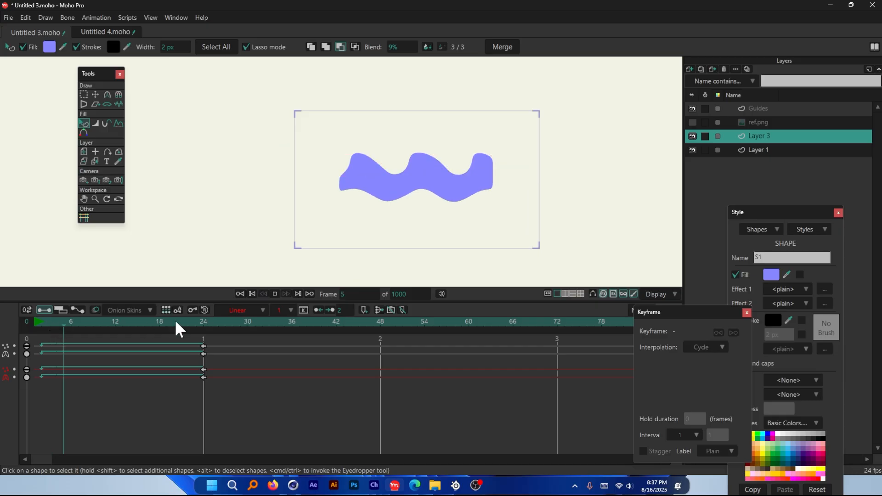
pyautogui.press('space')
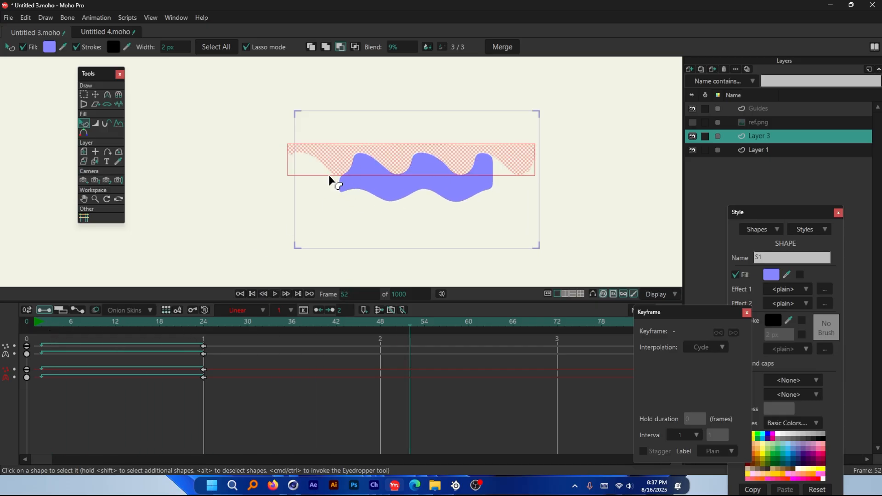
pyautogui.scroll(2, 348, 168)
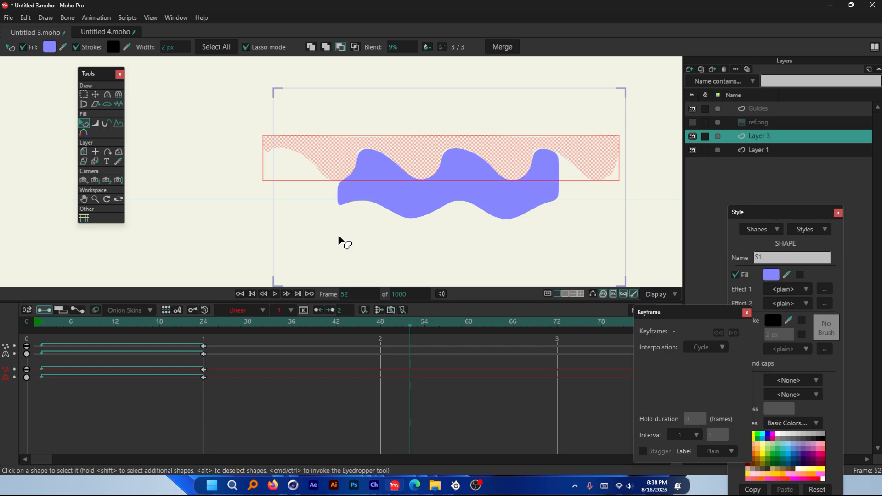
pyautogui.scroll(-1, 386, 189)
# At frame 25, show the ref.png layer to compare it with the wave shape, and hide it again.
pyautogui.moveTo(186, 323); pyautogui.dragTo(211, 324)
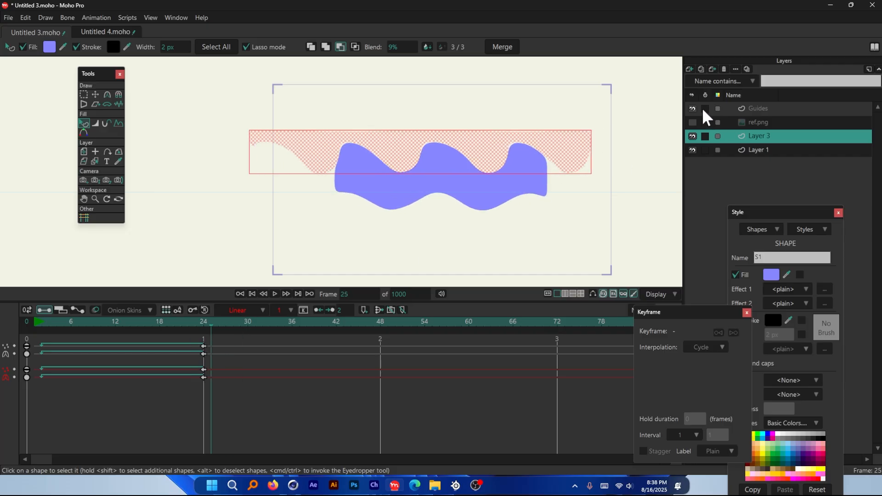
pyautogui.click(693, 122)
pyautogui.scroll(2, 548, 174)
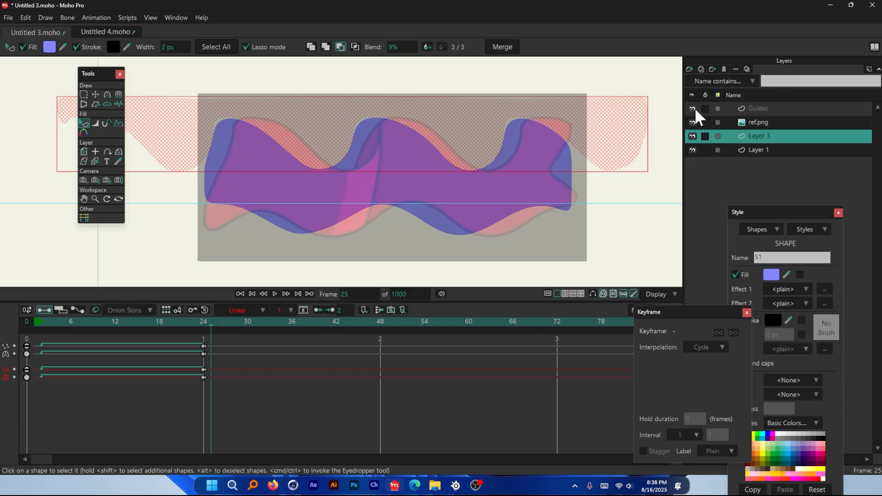
pyautogui.click(693, 122)
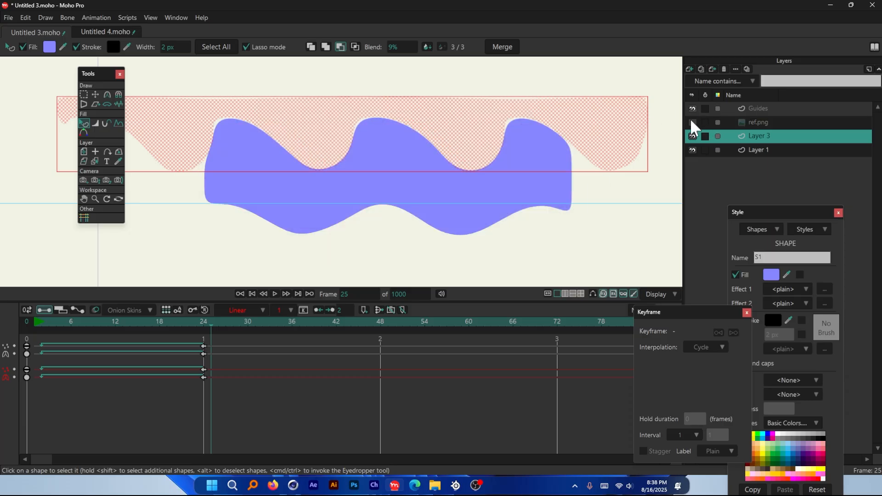
pyautogui.scroll(-2, 556, 167)
# Replay the animation and examine the wave's side edges and rounded corners up close at frames 6 and 0.
pyautogui.moveTo(113, 322); pyautogui.dragTo(26, 322)
pyautogui.scroll(-1, 228, 163)
pyautogui.scroll(1, 315, 168)
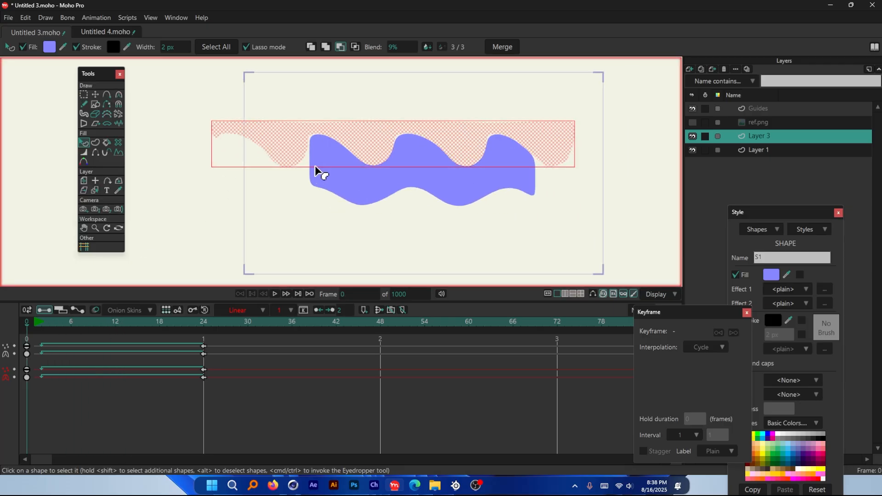
pyautogui.press('space')
pyautogui.click(72, 323)
pyautogui.scroll(3, 455, 165)
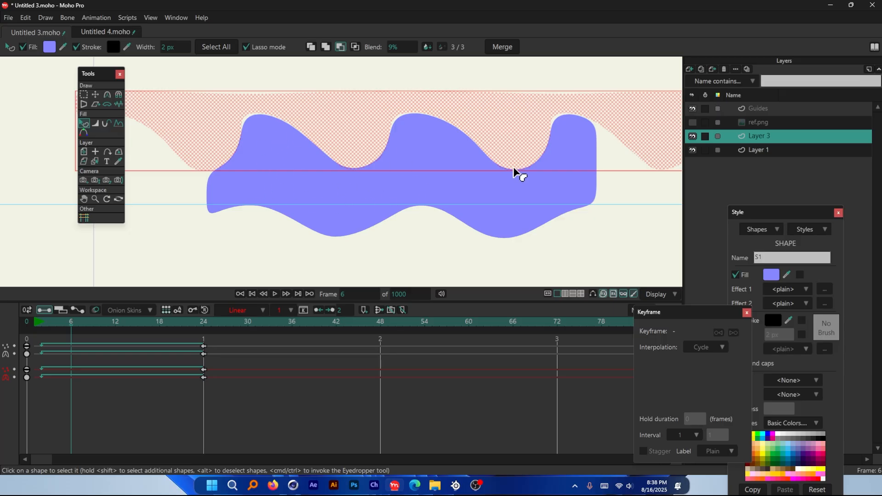
pyautogui.scroll(-2, 415, 177)
pyautogui.scroll(2, 285, 163)
pyautogui.scroll(1, 285, 163)
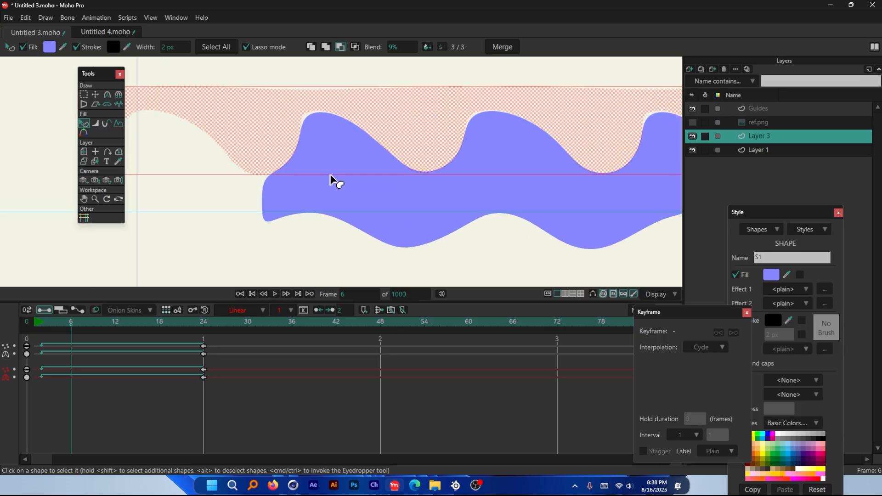
pyautogui.click(28, 323)
pyautogui.scroll(-2, 354, 165)
pyautogui.scroll(2, 280, 166)
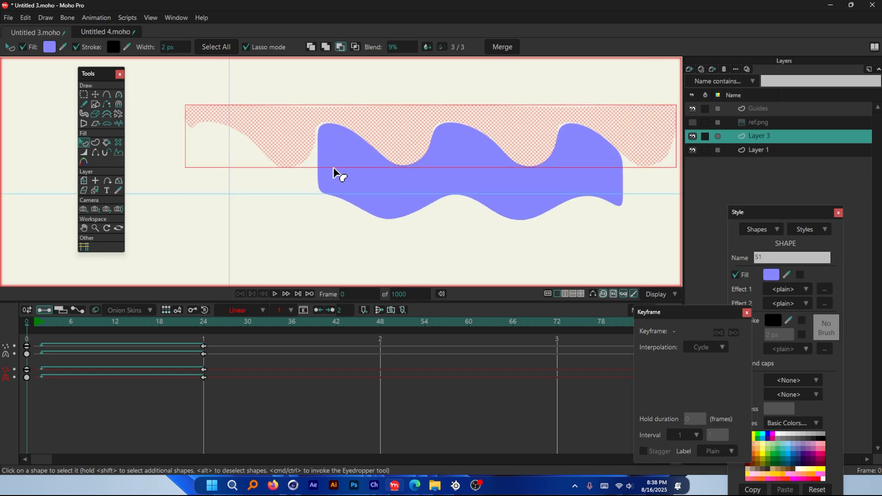
pyautogui.scroll(1, 379, 163)
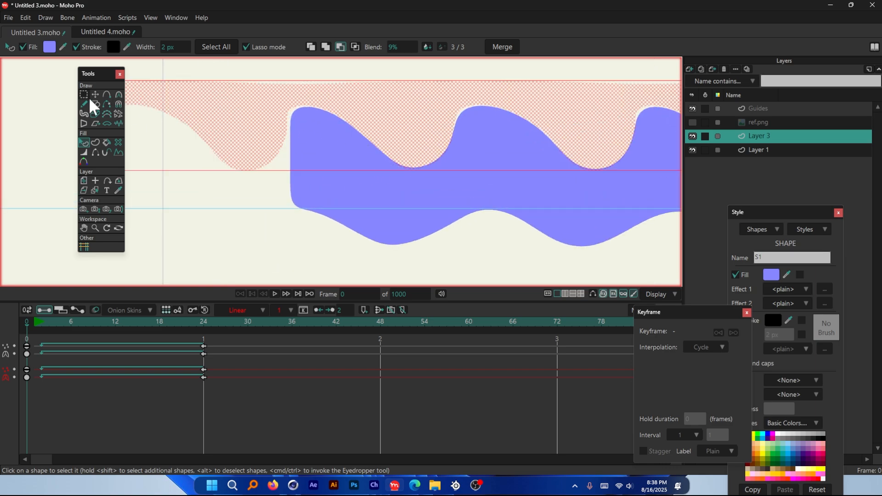
# Try drawing a rectangle over the wave's left end, and undo it.
pyautogui.click(95, 104)
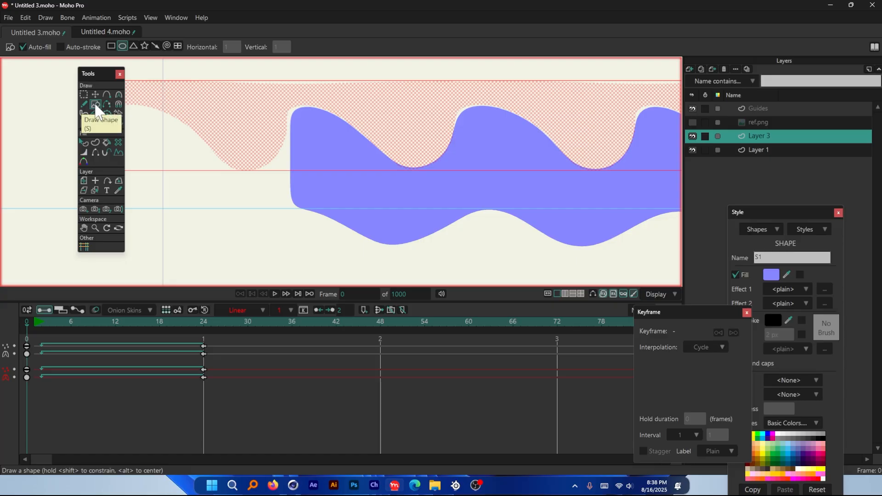
pyautogui.click(112, 46)
pyautogui.moveTo(279, 98)
pyautogui.mouseDown()
pyautogui.moveTo(354, 181)
pyautogui.moveTo(400, 255)
pyautogui.moveTo(455, 256)
pyautogui.moveTo(334, 261)
pyautogui.moveTo(451, 264)
pyautogui.mouseUp()
pyautogui.hotkey('ctrl', 'z')
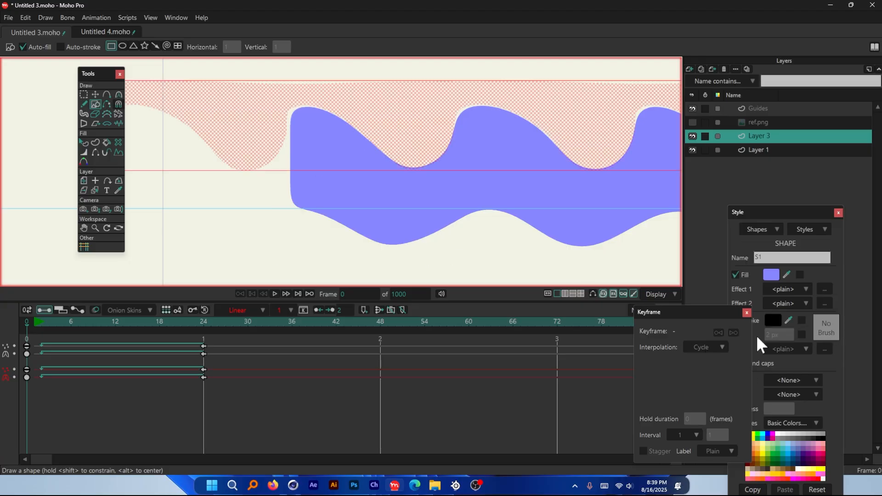
pyautogui.click(772, 275)
pyautogui.click(746, 196)
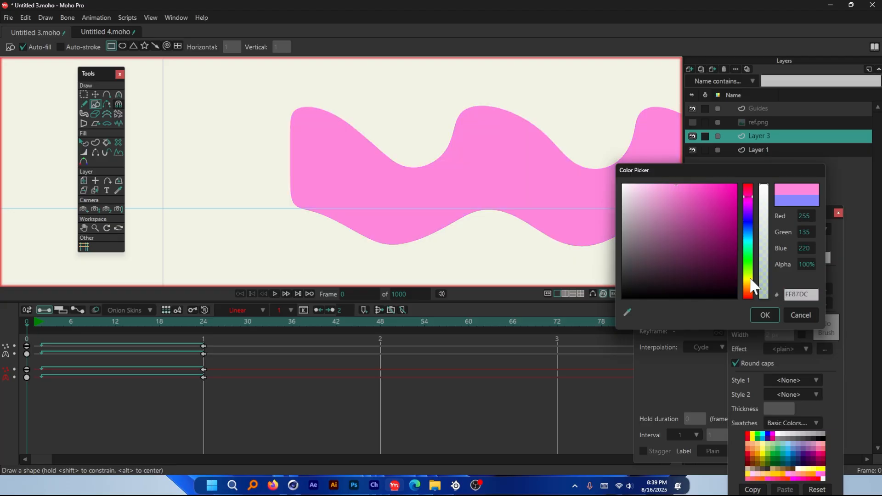
pyautogui.click(800, 315)
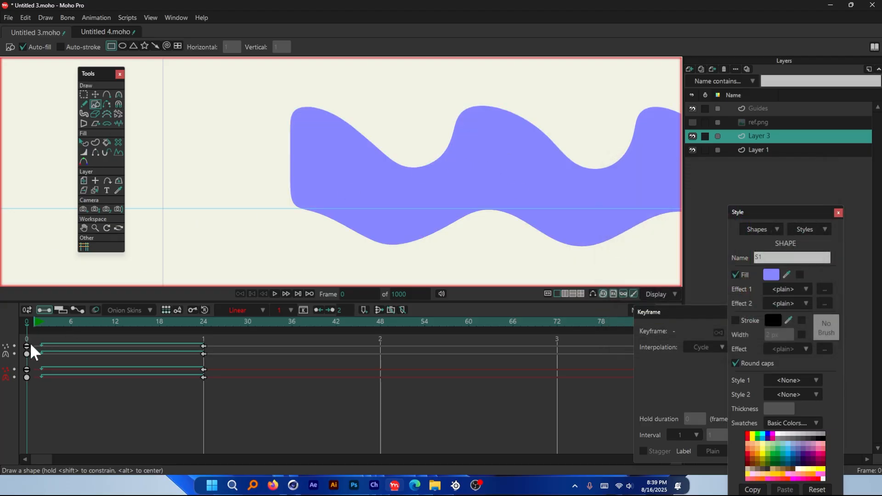
# Set the default fill for new shapes to magenta DF3AF2 and draw a rectangle covering the wave's left end.
pyautogui.scroll(-7, 288, 132)
pyautogui.scroll(2, 413, 102)
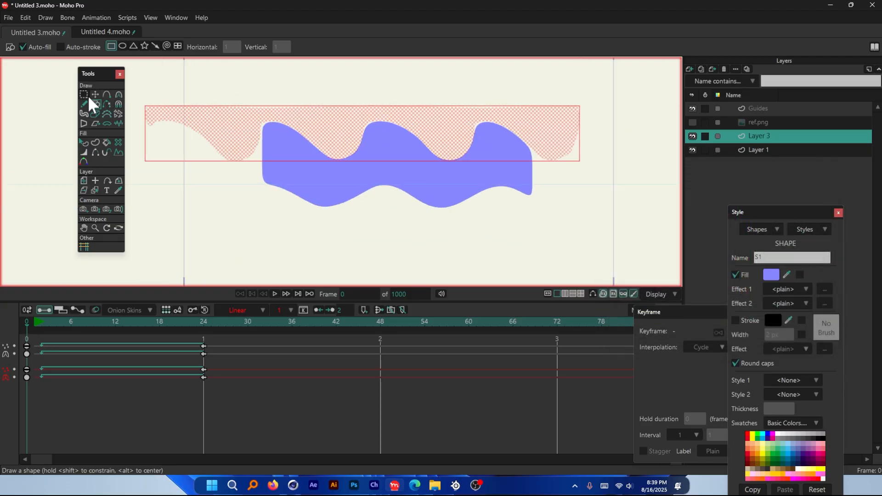
pyautogui.click(84, 142)
pyautogui.click(96, 105)
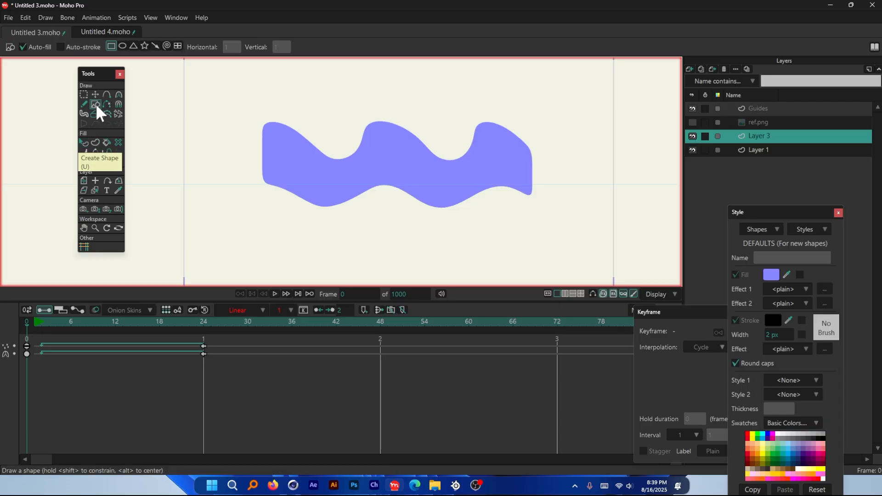
pyautogui.moveTo(239, 112); pyautogui.dragTo(303, 173)
pyautogui.hotkey('ctrl', 'z')
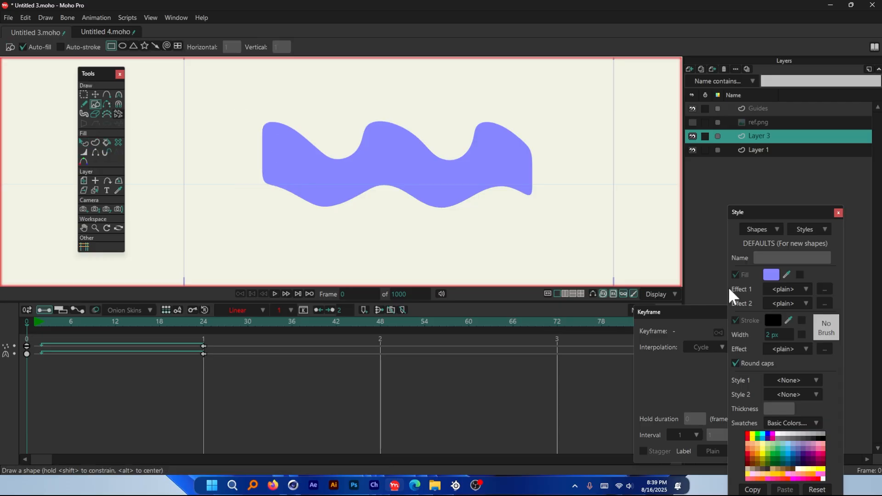
pyautogui.click(773, 274)
pyautogui.click(692, 209)
pyautogui.click(746, 203)
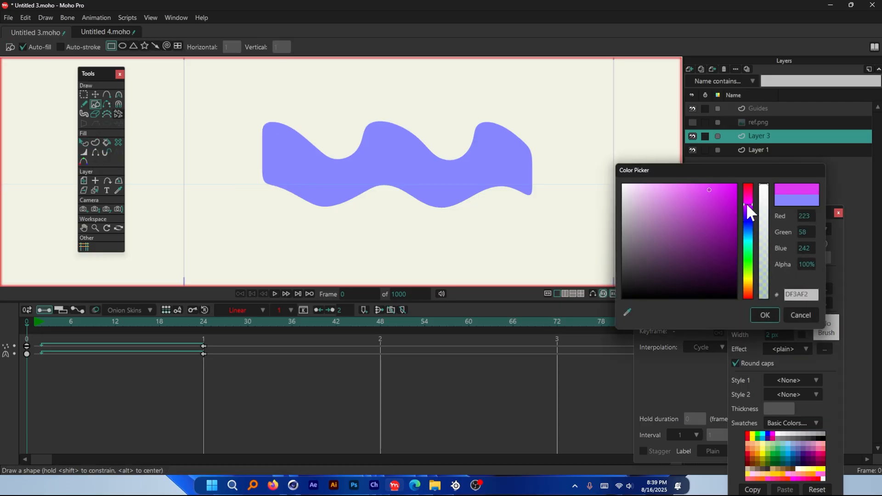
pyautogui.click(764, 315)
pyautogui.moveTo(236, 108); pyautogui.dragTo(298, 208)
# Reshape the magenta rectangle by its corners so its right edge slants down from the wave's second crest and its left edge hugs the wave's end.
pyautogui.scroll(2, 265, 168)
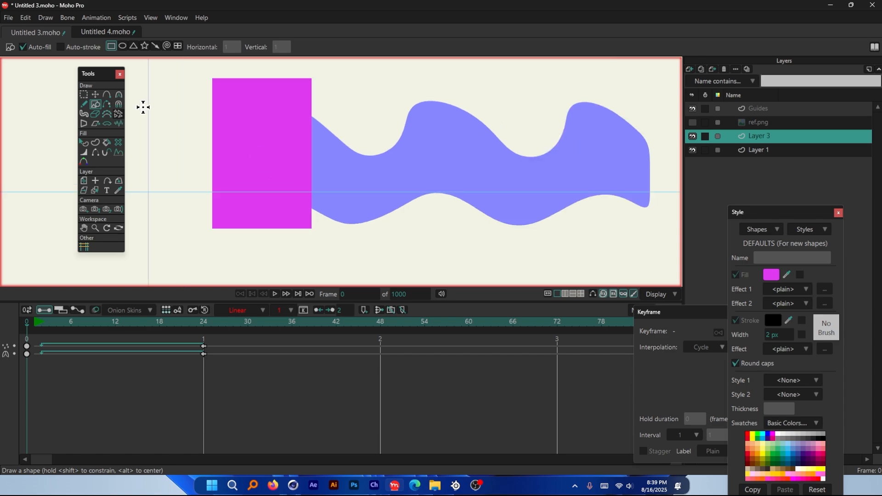
pyautogui.click(95, 94)
pyautogui.click(312, 83)
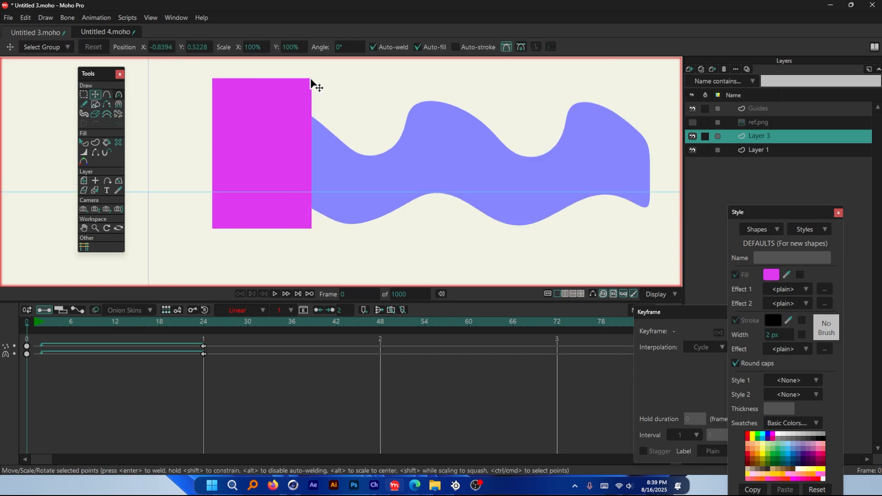
pyautogui.moveTo(312, 79); pyautogui.dragTo(397, 141)
pyautogui.moveTo(213, 80); pyautogui.dragTo(254, 89)
pyautogui.moveTo(213, 230); pyautogui.dragTo(251, 234)
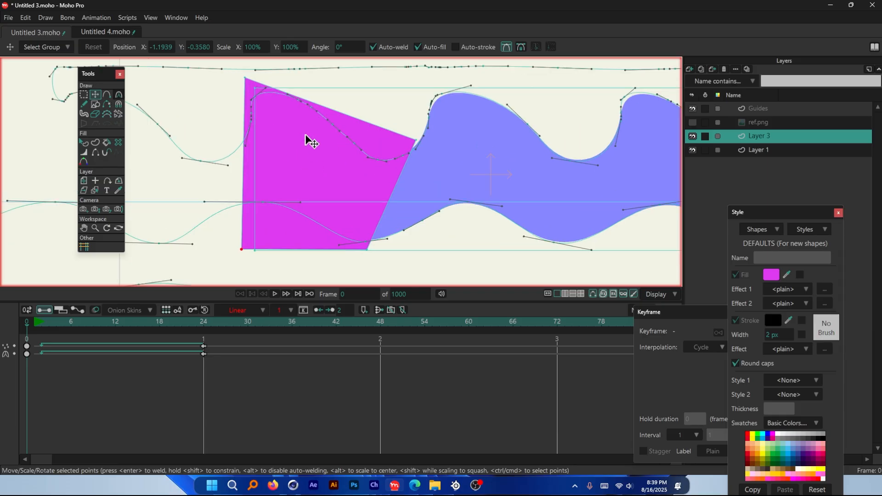
# Intersect the magenta shape with the wave so that it is clipped to the wave's outline.
pyautogui.scroll(2, 334, 109)
pyautogui.click(85, 142)
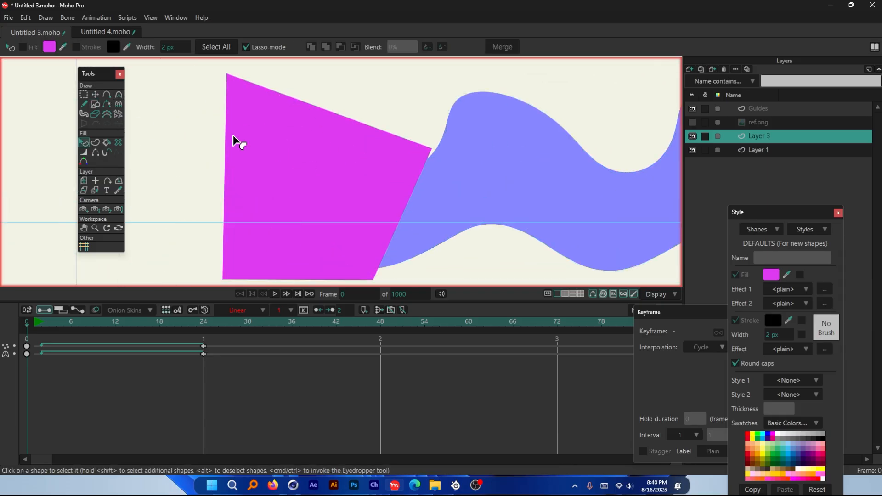
pyautogui.click(237, 142)
pyautogui.click(355, 46)
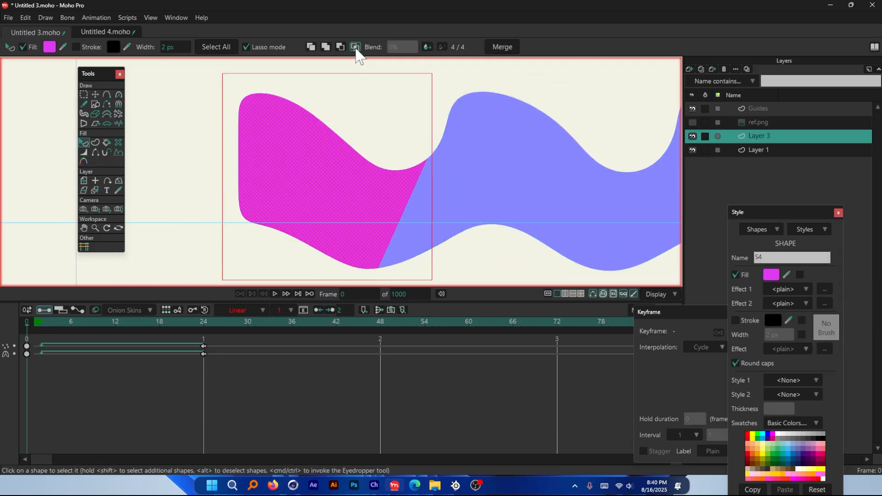
# Move the magenta section's two right corner points to make its dividing edge steeper and follow the second crest's slope.
pyautogui.scroll(-2, 360, 193)
pyautogui.scroll(1, 364, 204)
pyautogui.scroll(-3, 395, 226)
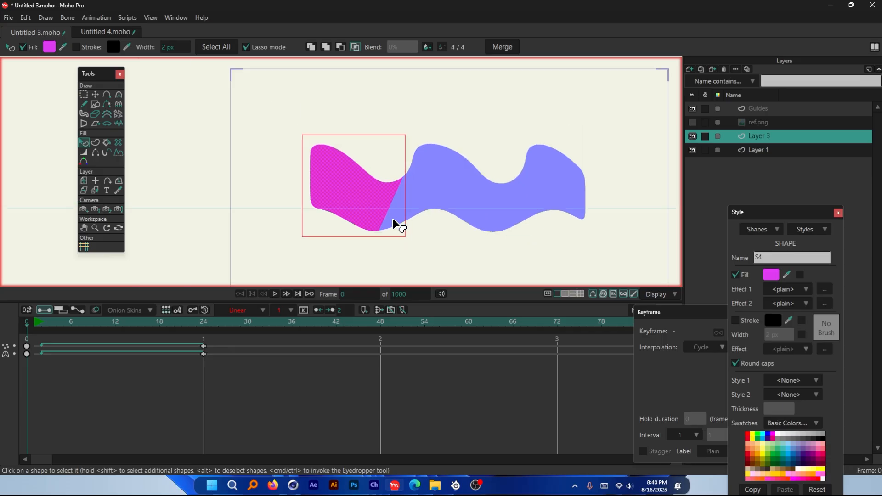
pyautogui.scroll(3, 398, 229)
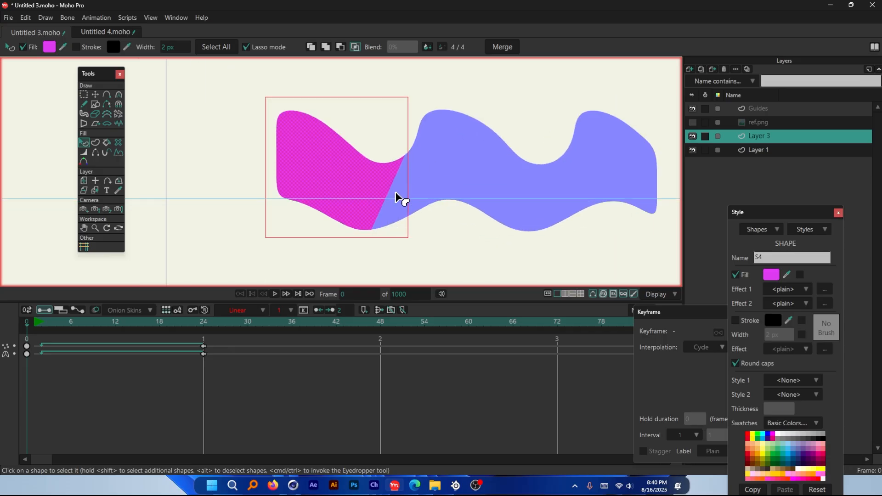
pyautogui.scroll(1, 398, 195)
pyautogui.click(95, 94)
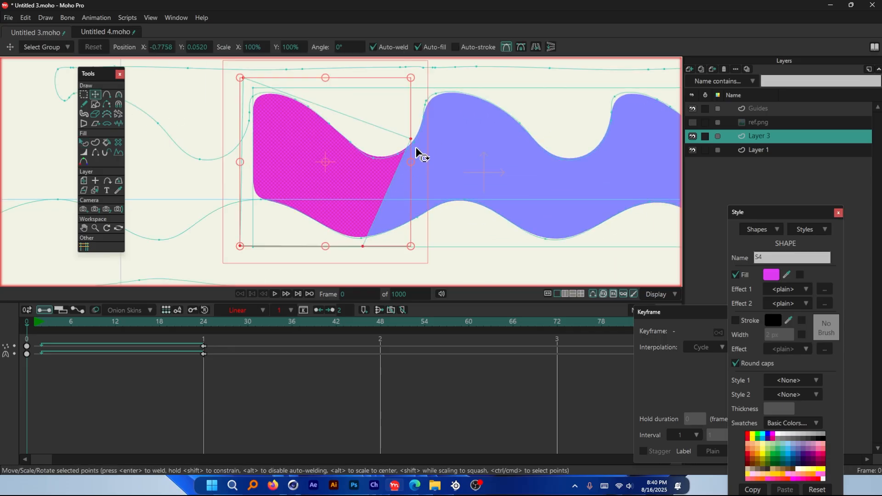
pyautogui.scroll(1, 413, 145)
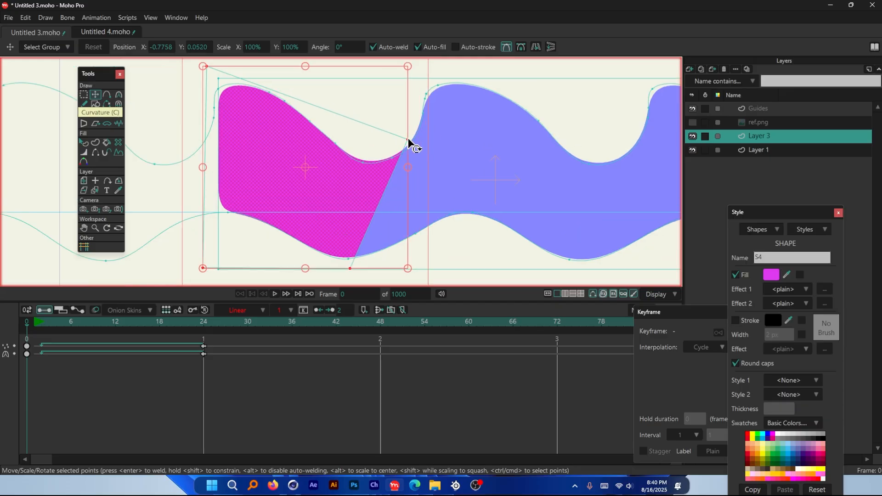
pyautogui.scroll(1, 412, 144)
pyautogui.click(412, 143)
pyautogui.moveTo(409, 139); pyautogui.dragTo(424, 125)
pyautogui.scroll(-2, 424, 127)
pyautogui.moveTo(370, 228); pyautogui.dragTo(402, 226)
# Recolour the magenta section with the wave's own violet-blue fill by sampling it from the wave.
pyautogui.scroll(-2, 369, 222)
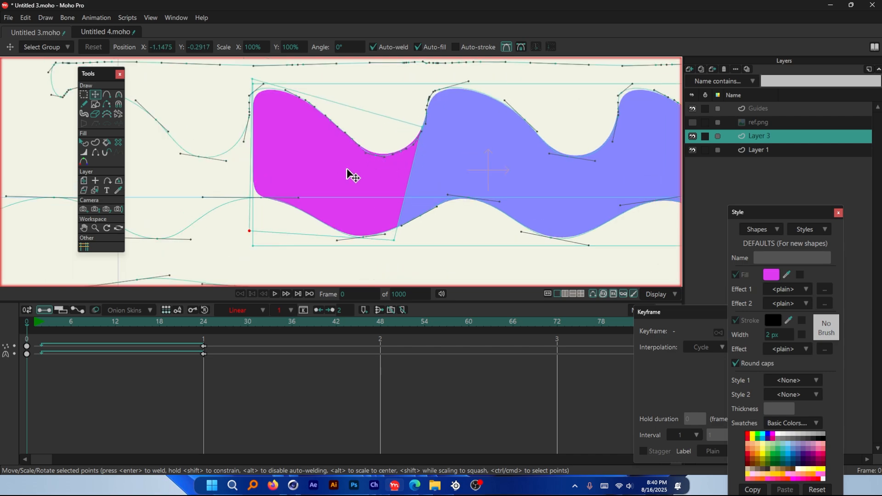
pyautogui.scroll(-1, 329, 158)
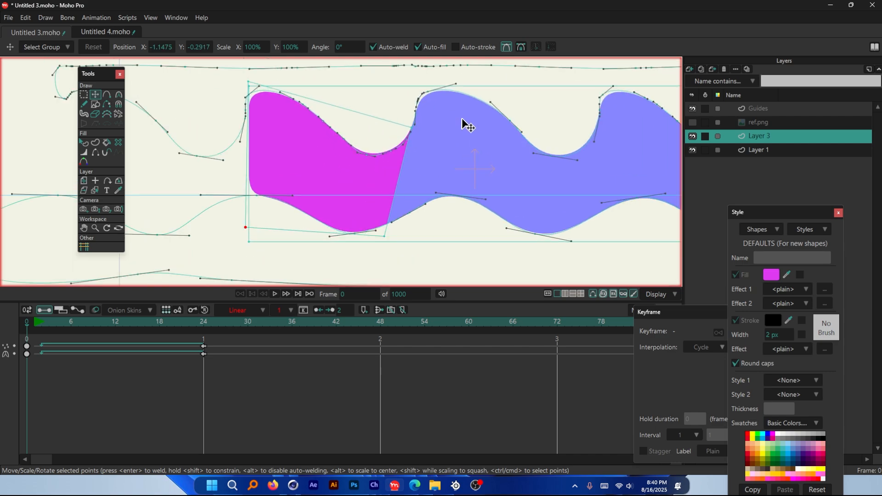
pyautogui.scroll(-1, 473, 134)
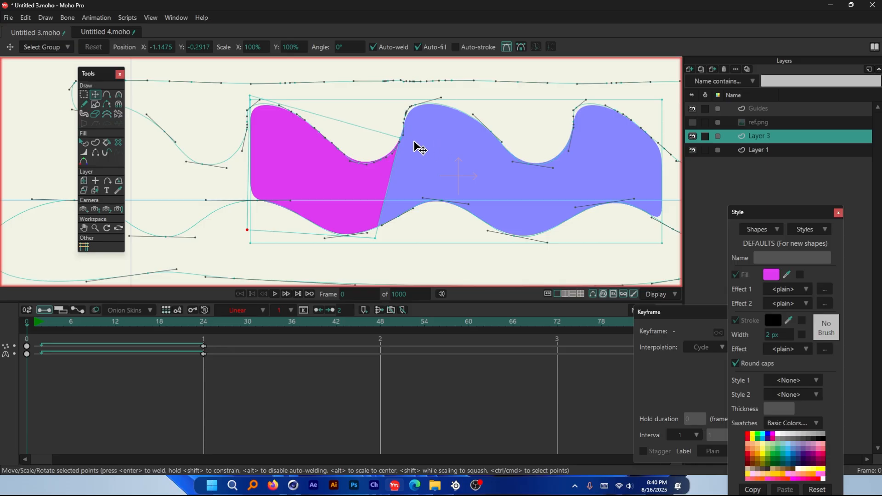
pyautogui.click(84, 143)
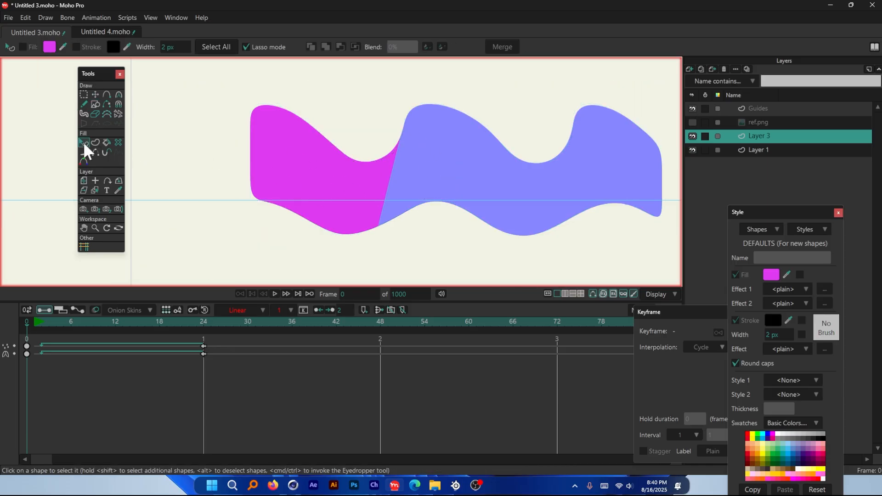
pyautogui.click(279, 168)
pyautogui.click(63, 46)
pyautogui.click(437, 139)
# Give the clipped section's upper-right point the pale lavender point colour DADAFF.
pyautogui.scroll(1, 416, 162)
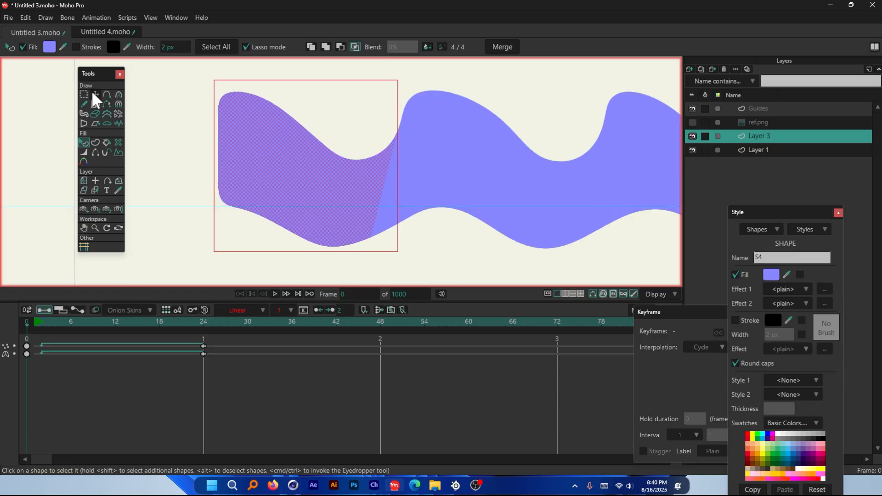
pyautogui.press('t')
pyautogui.hotkey('ctrl', 'a')
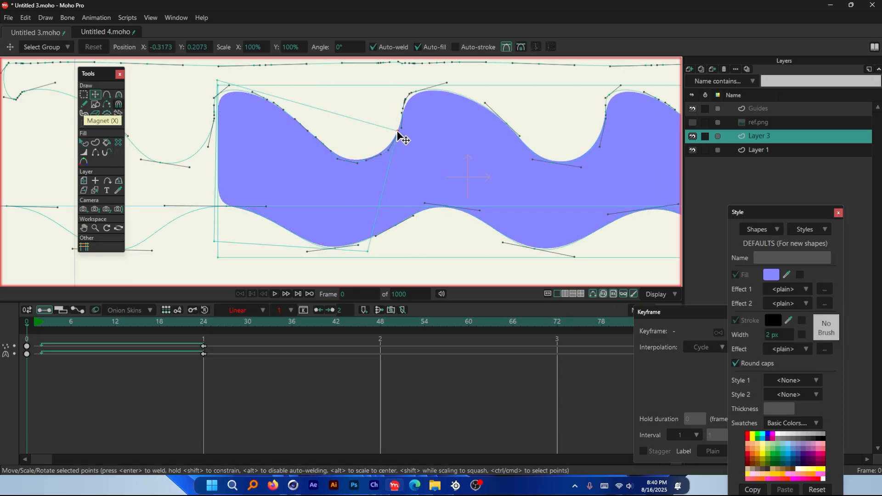
pyautogui.click(84, 160)
pyautogui.click(170, 47)
pyautogui.click(765, 315)
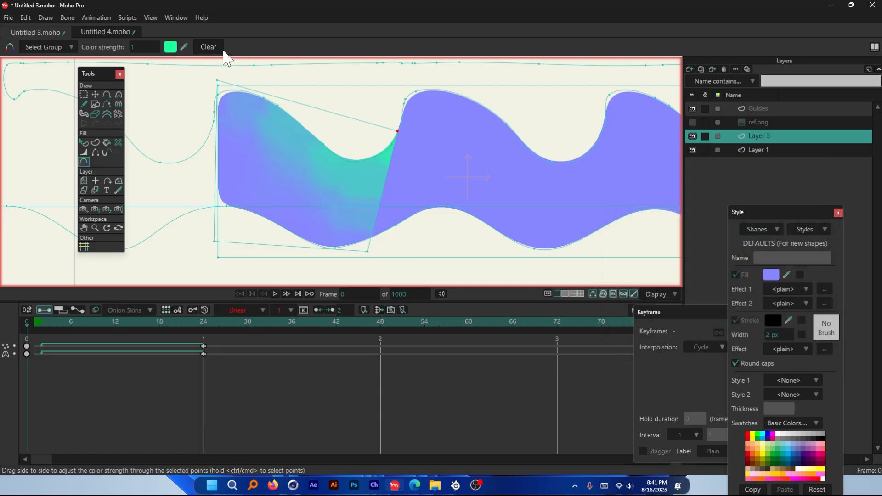
pyautogui.moveTo(185, 46); pyautogui.dragTo(417, 131)
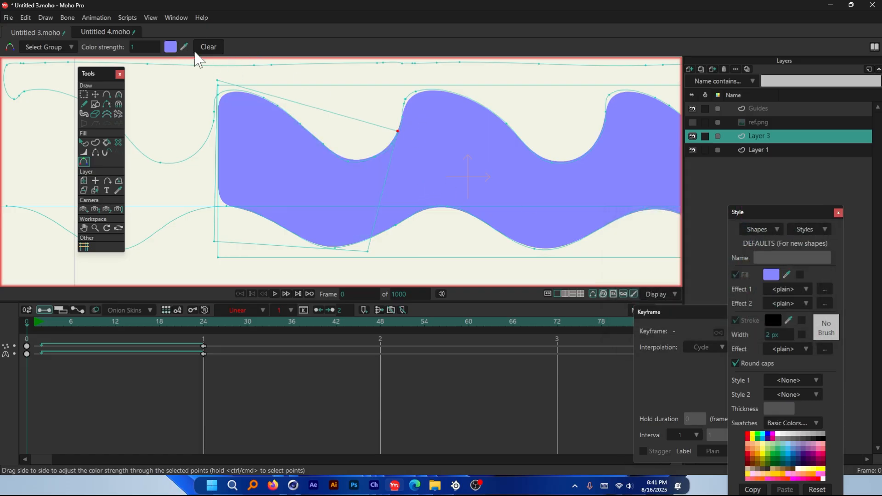
pyautogui.click(171, 48)
pyautogui.moveTo(691, 169); pyautogui.dragTo(639, 167)
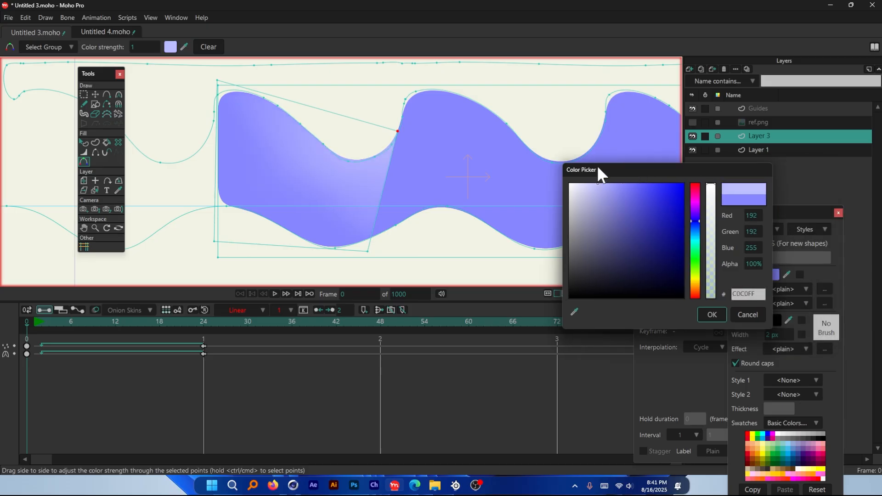
pyautogui.click(586, 184)
pyautogui.click(711, 315)
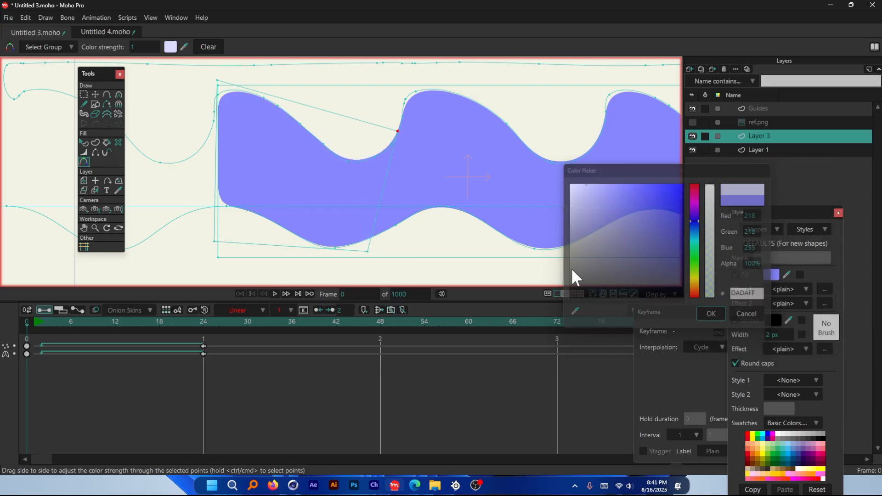
# Apply a lavender point colour sampled from the gradient to the clipped section's lower-right point.
pyautogui.scroll(-1, 368, 229)
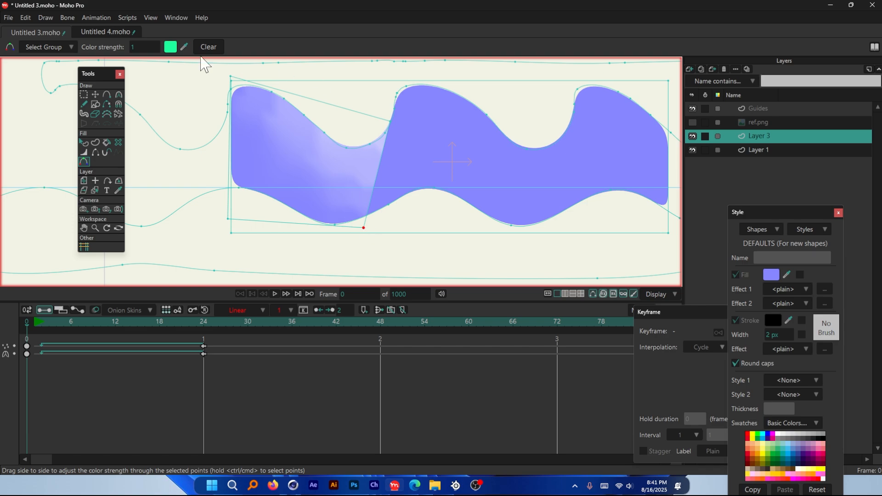
pyautogui.click(184, 48)
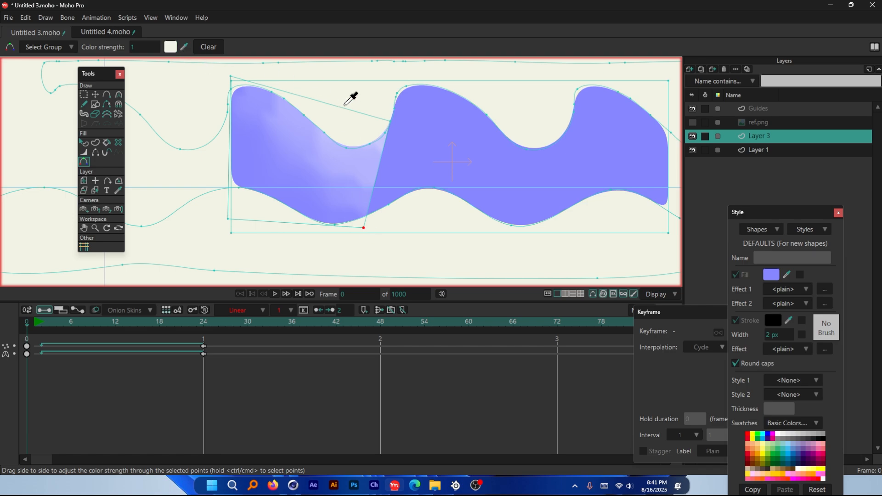
pyautogui.click(384, 139)
# Examine the lavender gradient across the wave's first section from near and far.
pyautogui.scroll(-2, 370, 222)
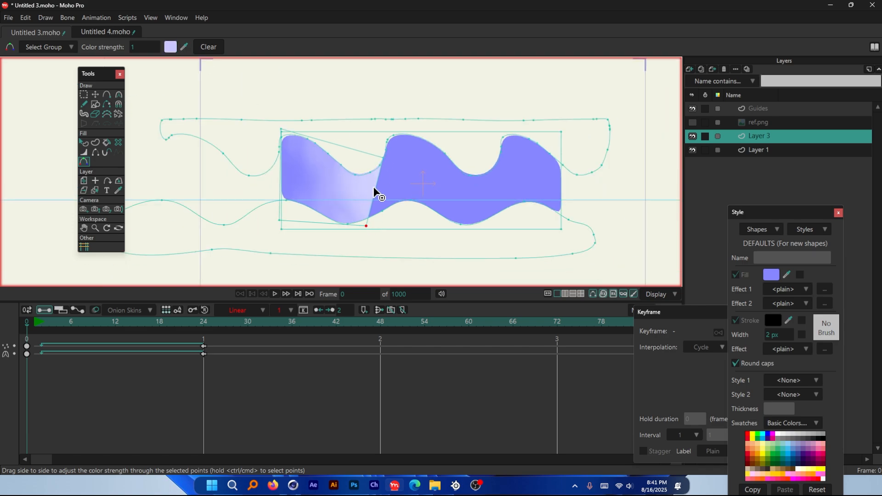
pyautogui.scroll(2, 350, 197)
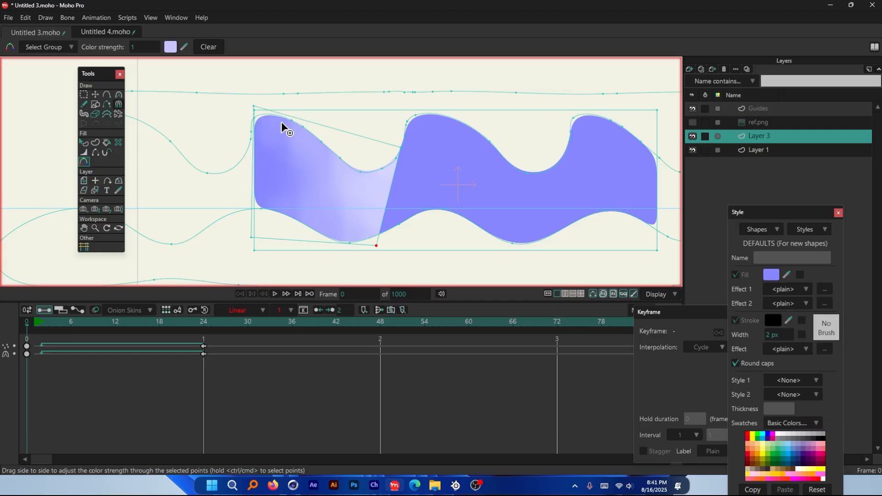
pyautogui.scroll(-2, 299, 182)
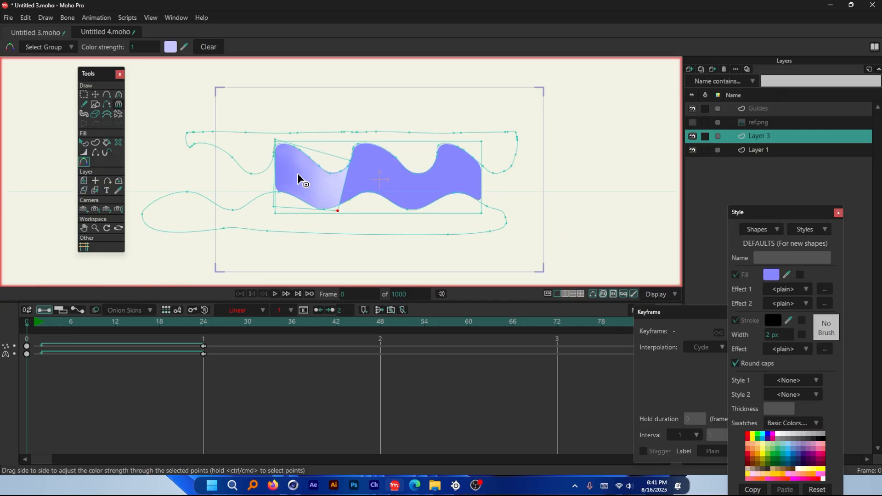
pyautogui.scroll(1, 298, 179)
pyautogui.scroll(2, 386, 189)
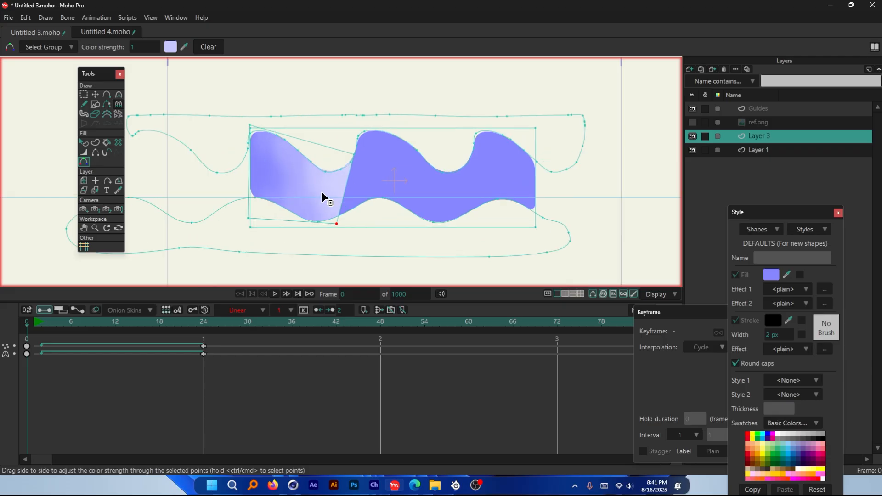
pyautogui.scroll(1, 397, 210)
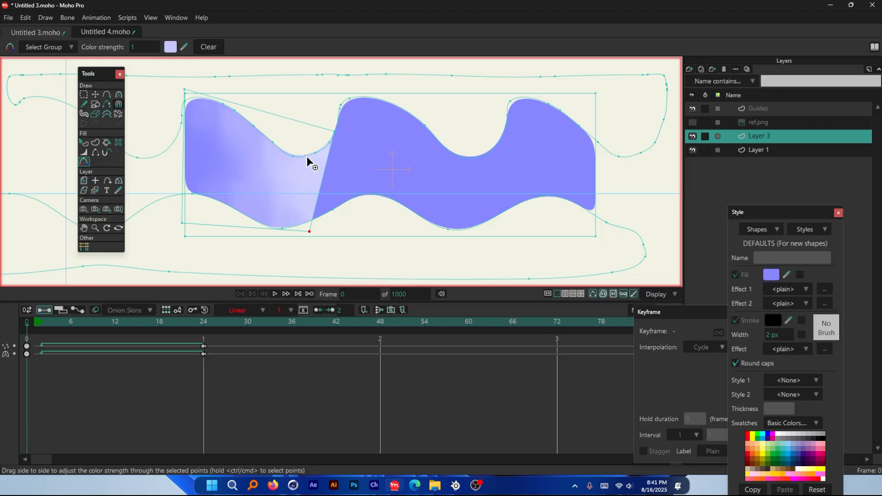
pyautogui.scroll(-7, 371, 187)
pyautogui.scroll(5, 372, 188)
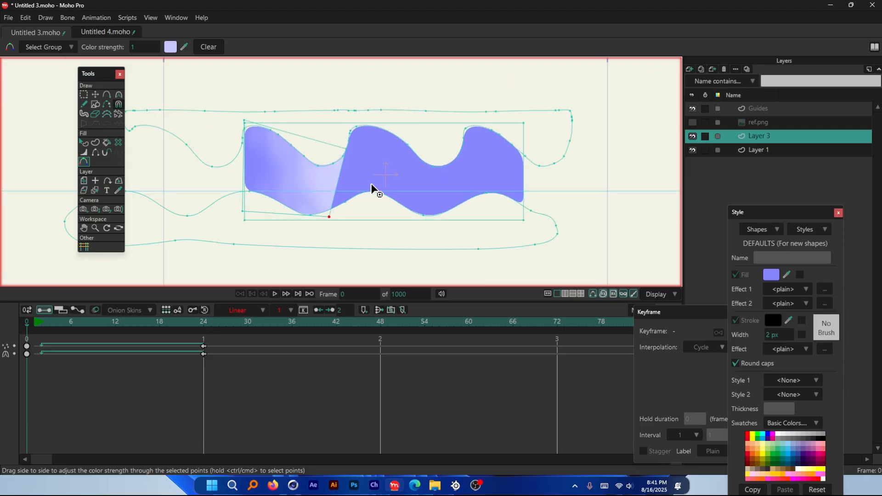
# Duplicate the gradient section and place the copy over the wave's second crest.
pyautogui.click(95, 94)
pyautogui.click(287, 170)
pyautogui.moveTo(299, 172); pyautogui.dragTo(441, 193)
pyautogui.hotkey('ctrl', 'z')
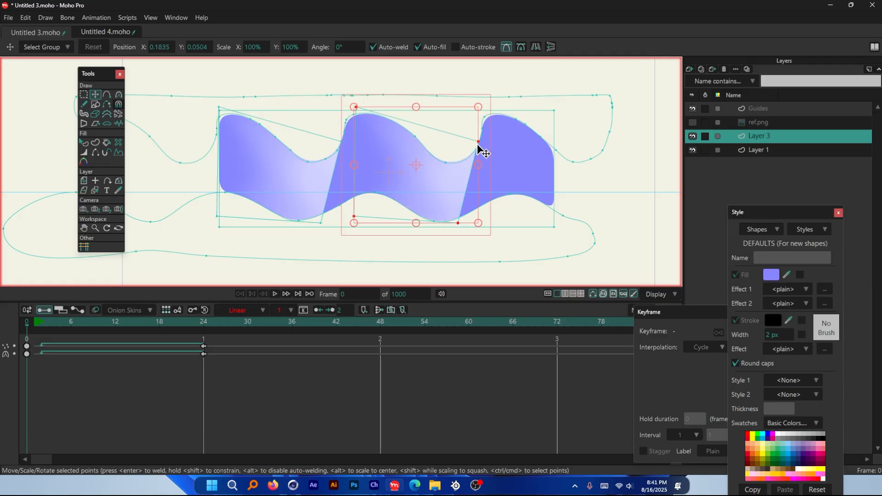
# Nudge the second gradient section sideways to position X 0.1861 so its upper-right point meets the wave's edge.
pyautogui.scroll(4, 481, 154)
pyautogui.hotkey('ctrl', 'Right')
pyautogui.hotkey('ctrl', 'Right')
pyautogui.hotkey('ctrl', 'Right')
pyautogui.hotkey('ctrl', 'Right')
pyautogui.hotkey('ctrl', 'Right')
pyautogui.hotkey('ctrl', 'Right')
pyautogui.hotkey('ctrl', 'Right')
pyautogui.hotkey('ctrl', 'Right')
pyautogui.hotkey('ctrl', 'Left')
pyautogui.hotkey('ctrl', 'Left')
pyautogui.hotkey('ctrl', 'Left')
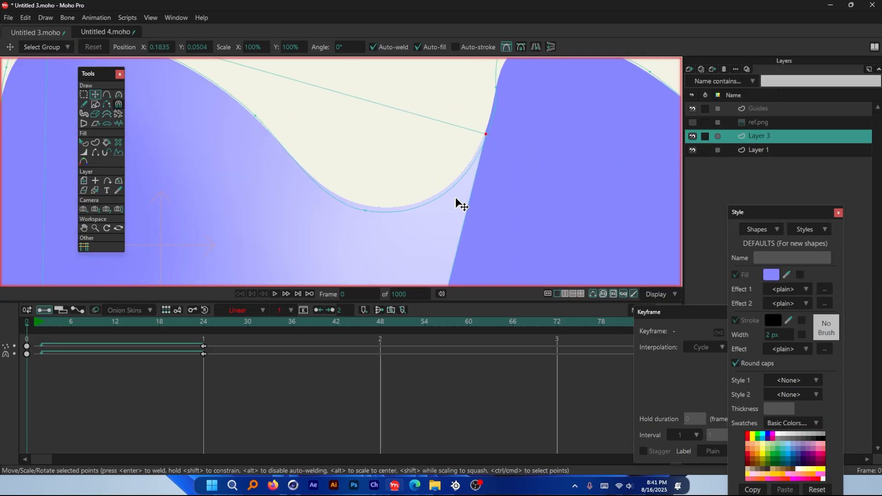
pyautogui.scroll(-4, 427, 195)
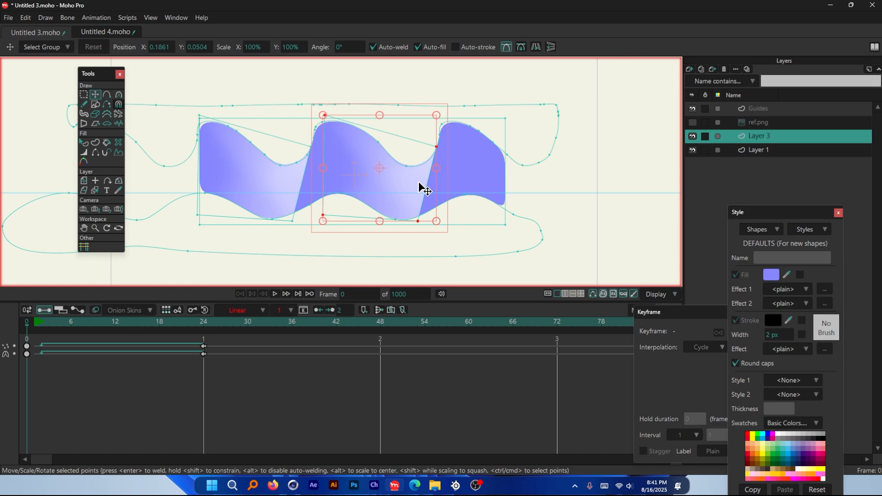
# Duplicate the second gradient section and place the copy over the wave's third crest at position X 1.0411.
pyautogui.moveTo(419, 183); pyautogui.dragTo(522, 197)
pyautogui.scroll(4, 557, 138)
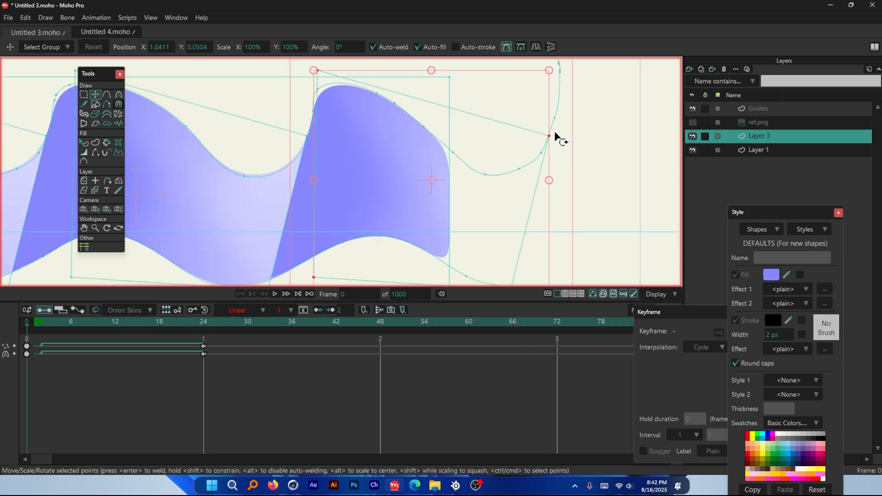
pyautogui.scroll(-1, 554, 158)
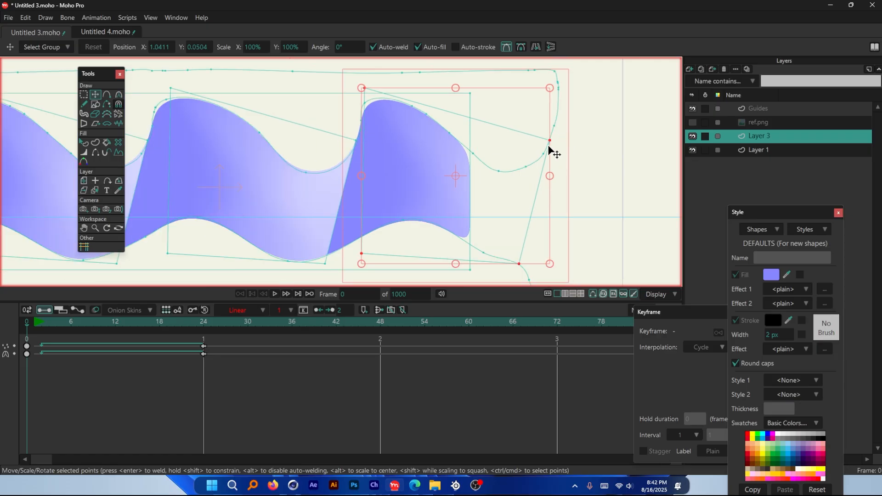
# Hide the path overlays, play the animation to check the three shaded sections, and return to frame 0.
pyautogui.scroll(-6, 571, 147)
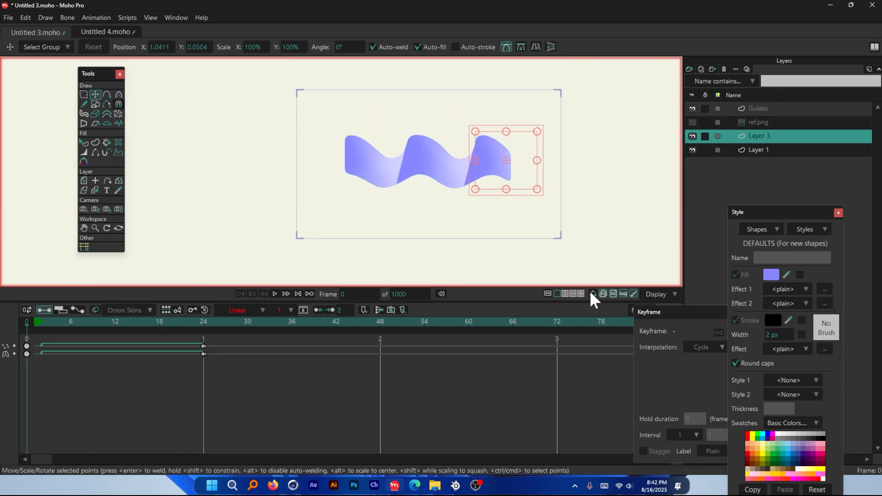
pyautogui.scroll(-3, 368, 190)
pyautogui.scroll(4, 394, 198)
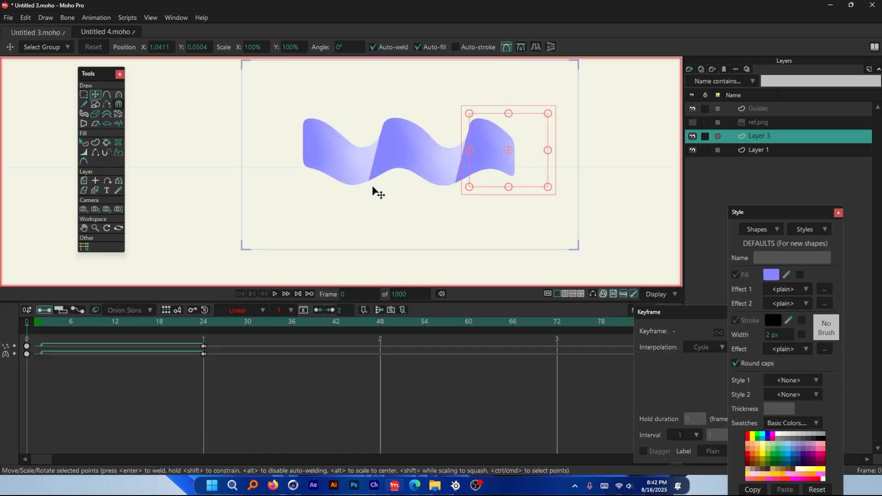
pyautogui.scroll(-2, 362, 164)
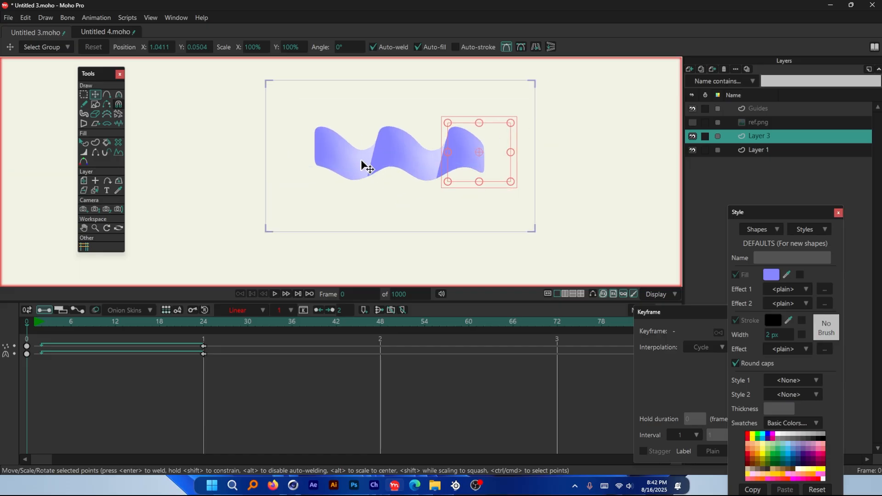
pyautogui.scroll(1, 363, 163)
pyautogui.scroll(1, 427, 155)
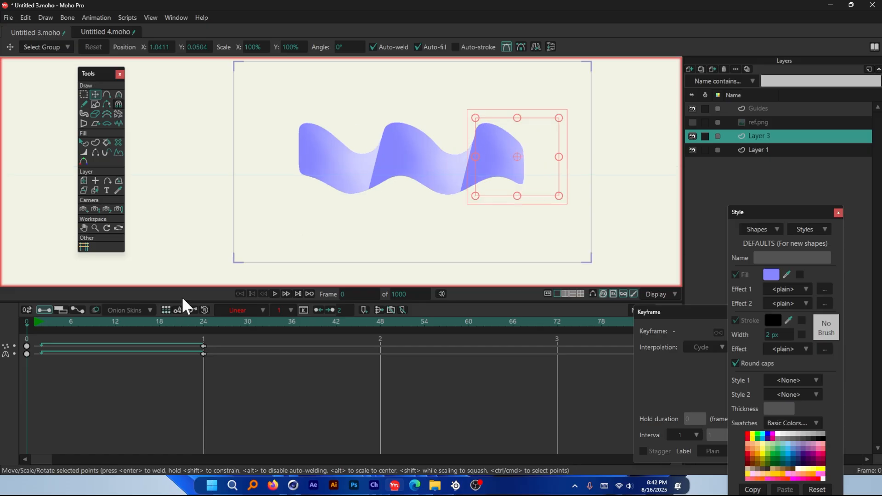
pyautogui.press('space')
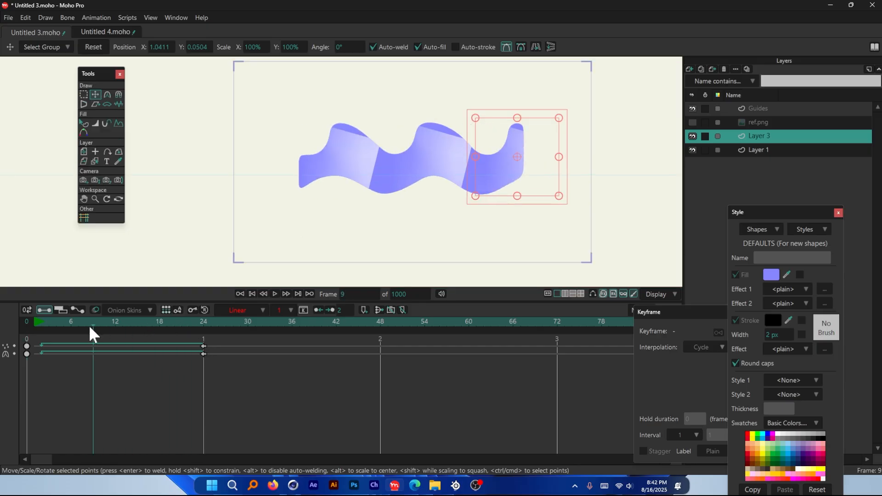
pyautogui.moveTo(138, 332); pyautogui.dragTo(27, 331)
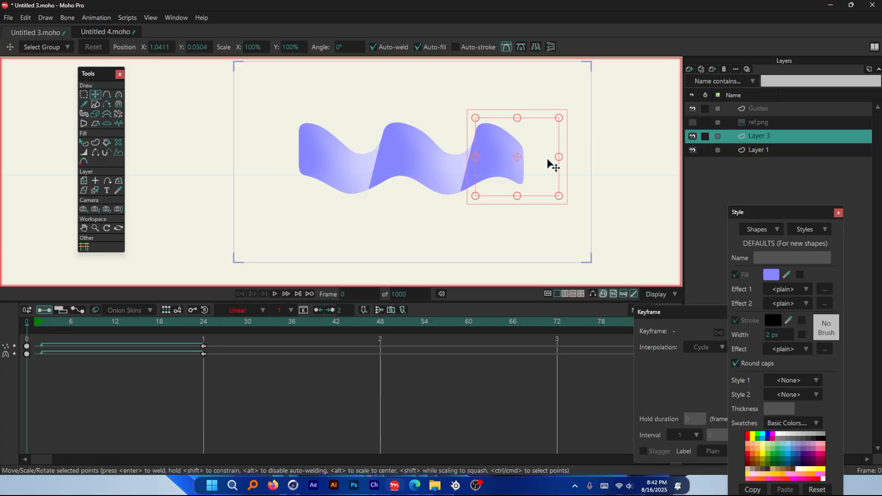
# Try to shift the three gradient sections together towards the left of the wave.
pyautogui.scroll(-1, 547, 163)
pyautogui.scroll(1, 387, 168)
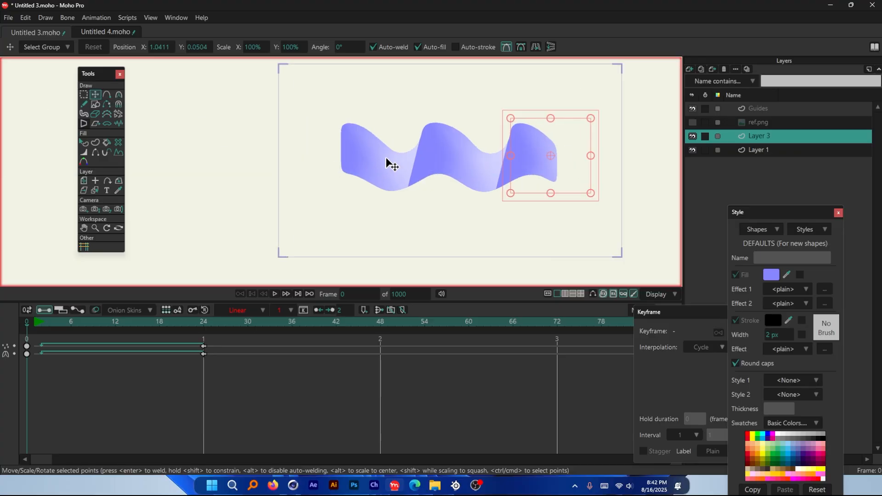
pyautogui.click(387, 159)
pyautogui.keyDown('shift'); pyautogui.click(472, 158); pyautogui.keyUp('shift')
pyautogui.click(544, 156)
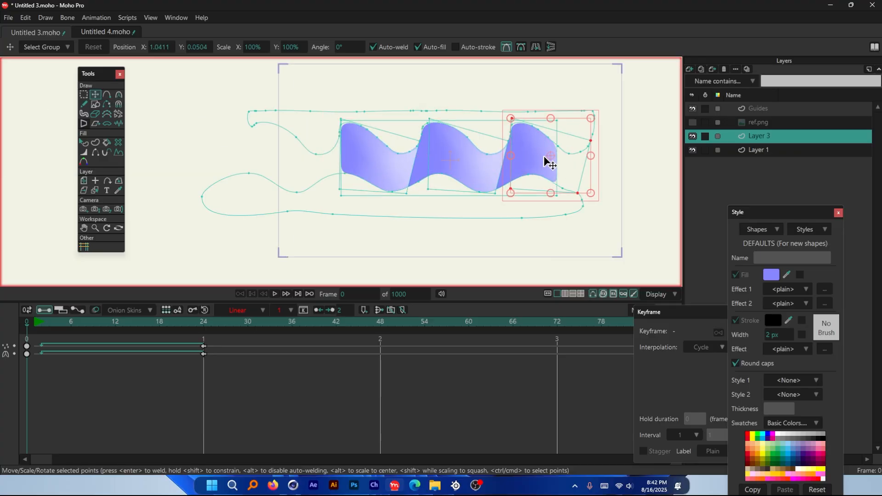
pyautogui.keyDown('shift'); pyautogui.click(474, 164); pyautogui.keyUp('shift')
pyautogui.keyDown('shift'); pyautogui.click(396, 164); pyautogui.keyUp('shift')
pyautogui.moveTo(397, 168); pyautogui.dragTo(327, 167)
pyautogui.hotkey('ctrl', 'z')
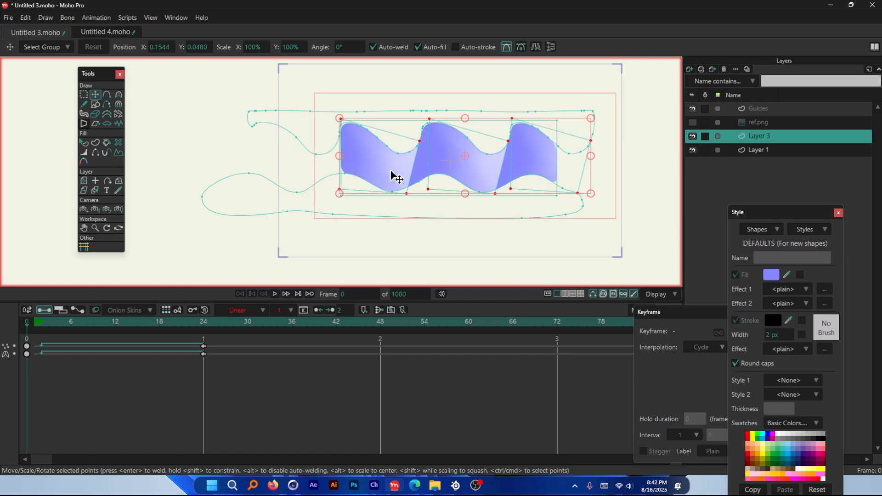
# Draw a thin horizontal spacer rectangle from the first section's upper-right point to the second section's left edge.
pyautogui.scroll(-1, 540, 154)
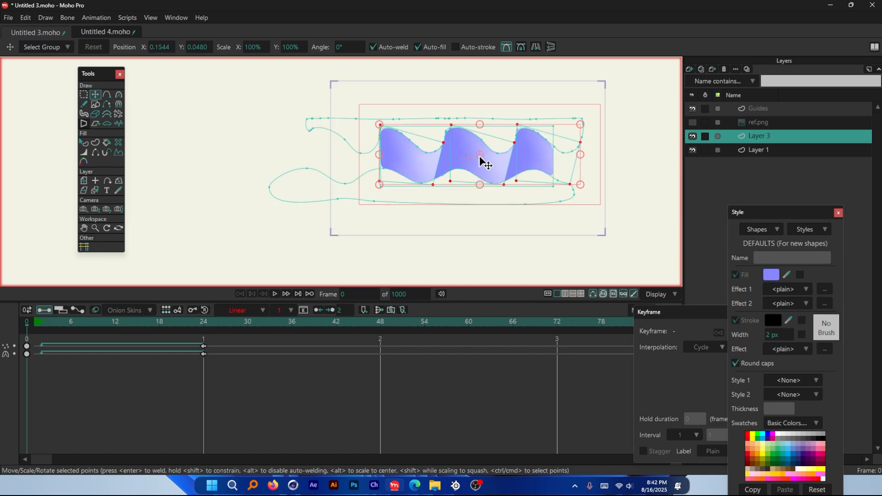
pyautogui.scroll(8, 420, 164)
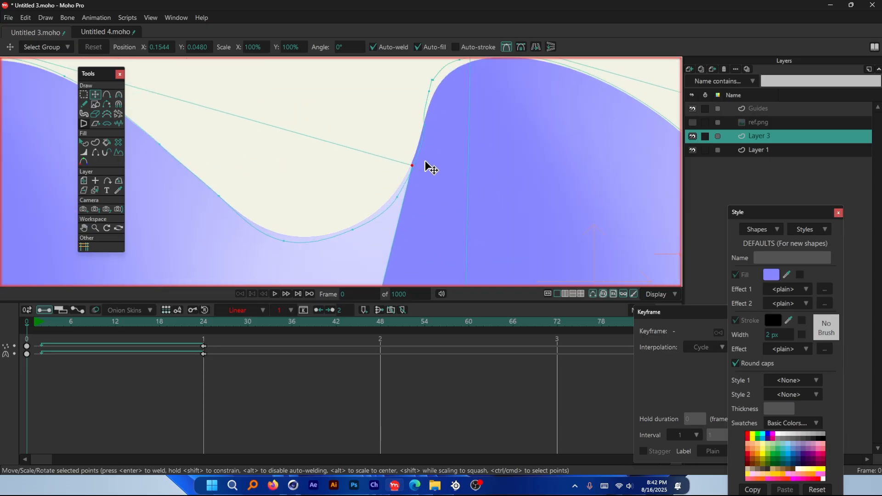
pyautogui.scroll(-2, 424, 163)
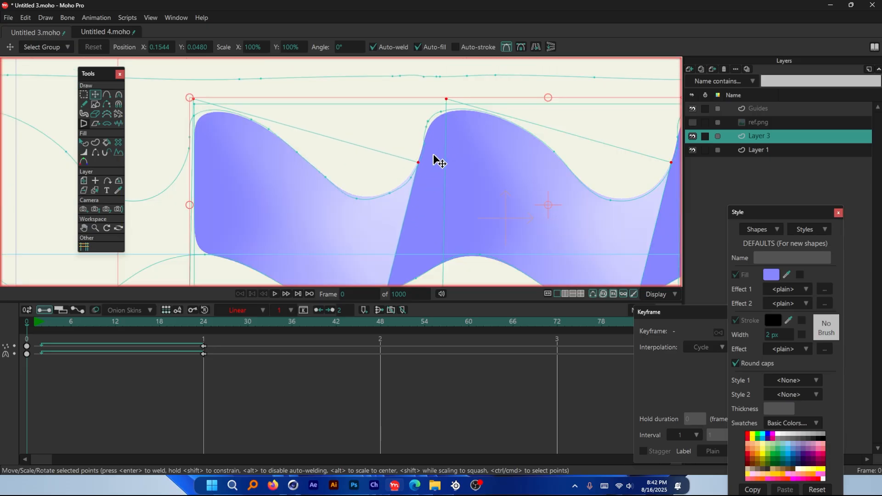
pyautogui.scroll(3, 441, 160)
pyautogui.scroll(-4, 408, 164)
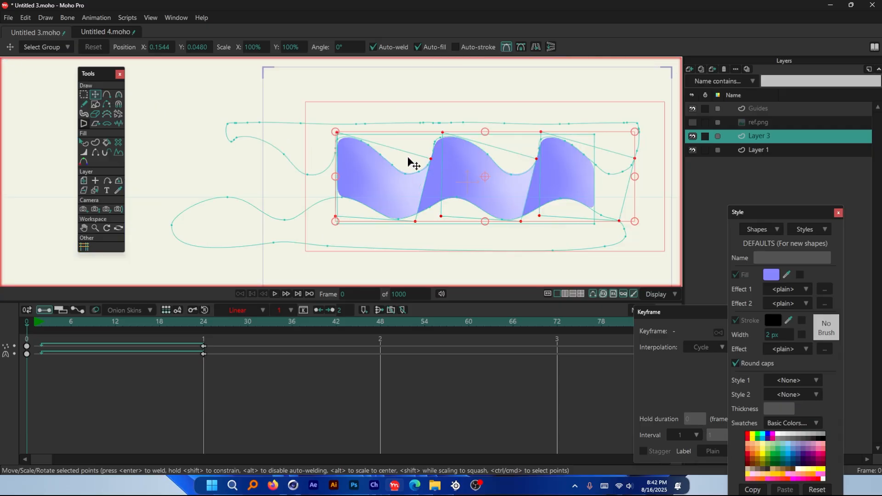
pyautogui.scroll(5, 439, 158)
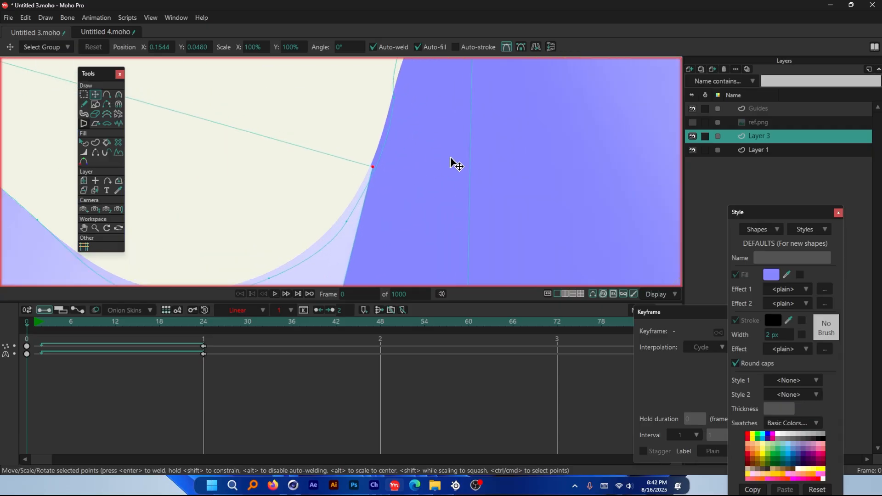
pyautogui.click(95, 104)
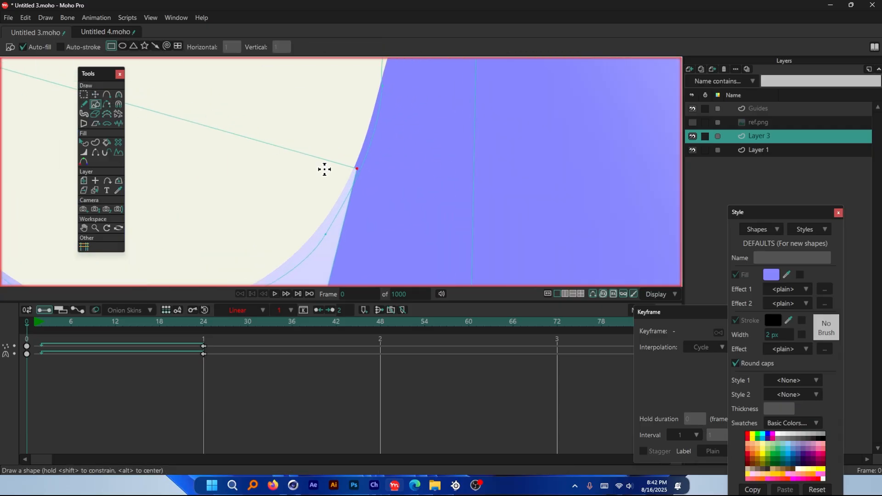
pyautogui.moveTo(355, 169)
pyautogui.mouseDown()
pyautogui.moveTo(456, 144)
pyautogui.moveTo(473, 156)
pyautogui.mouseUp()
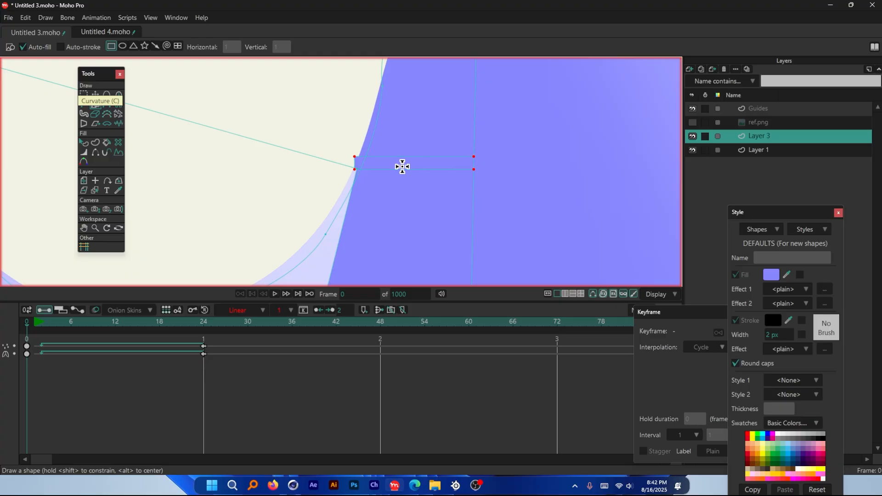
pyautogui.press('t')
pyautogui.scroll(3, 375, 165)
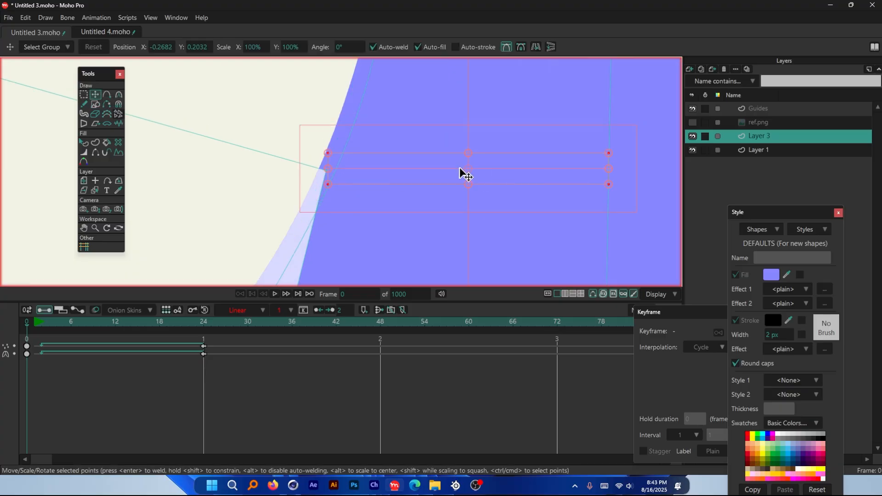
# Fill the thin spacer rectangle with dark blue 10107A.
pyautogui.scroll(-2, 209, 148)
pyautogui.click(81, 144)
pyautogui.click(313, 176)
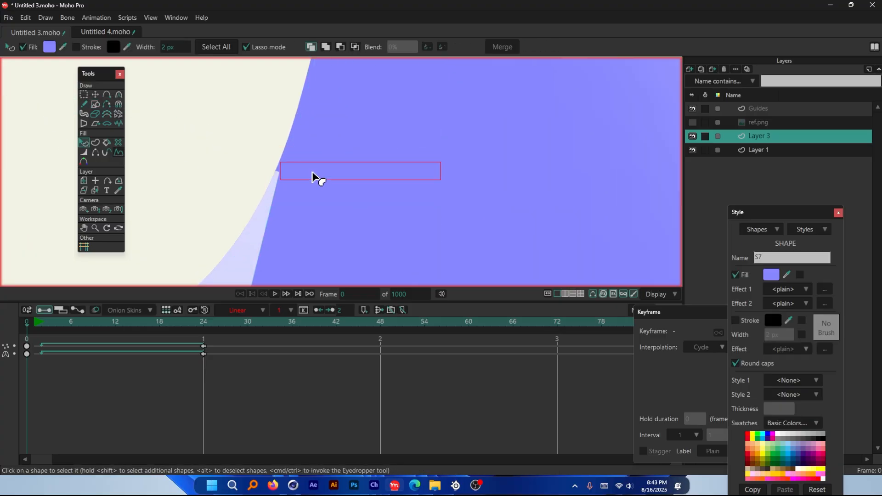
pyautogui.click(52, 50)
pyautogui.moveTo(619, 207); pyautogui.dragTo(670, 244)
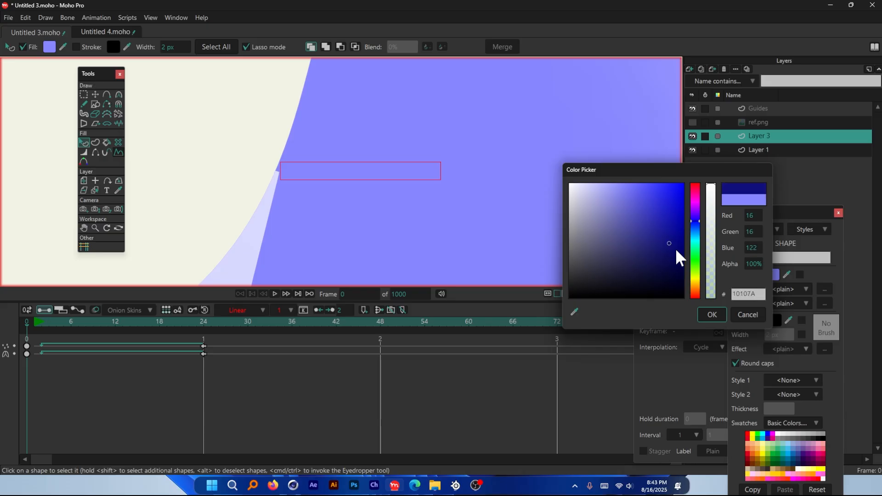
pyautogui.click(713, 315)
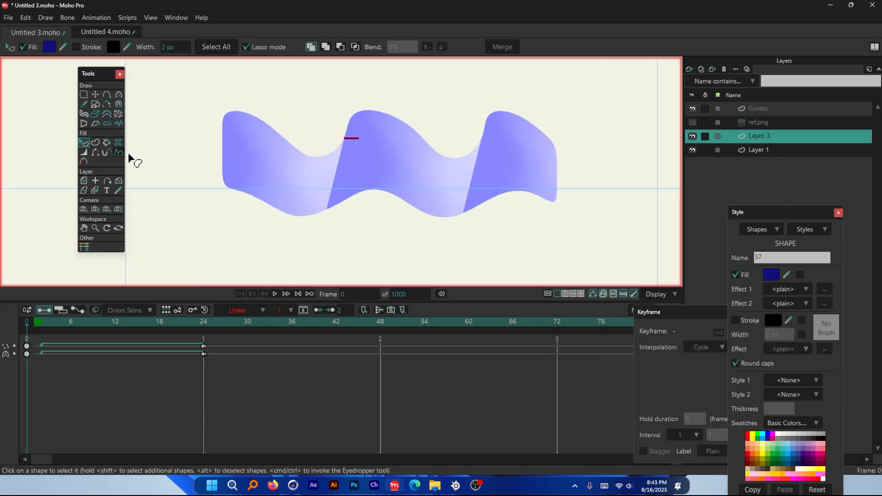
# Move the dark blue spacer rectangle to the third gradient section's upper-right point, at position X 1.5051.
pyautogui.click(95, 95)
pyautogui.click(316, 177)
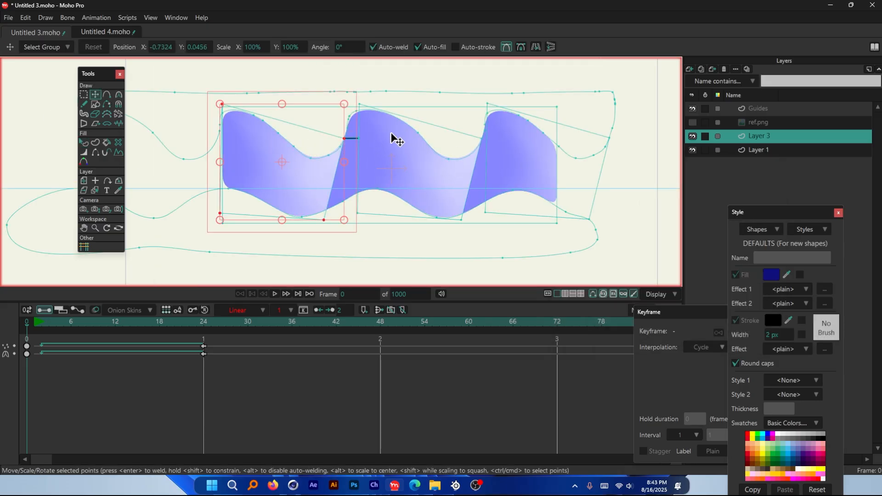
pyautogui.scroll(4, 401, 138)
pyautogui.scroll(-4, 192, 142)
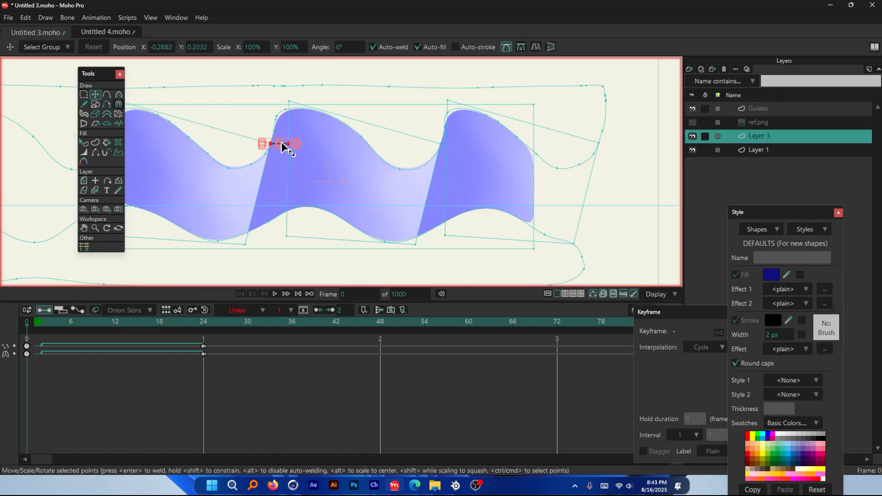
pyautogui.moveTo(309, 148); pyautogui.dragTo(645, 155)
pyautogui.scroll(5, 639, 157)
pyautogui.scroll(6, 581, 147)
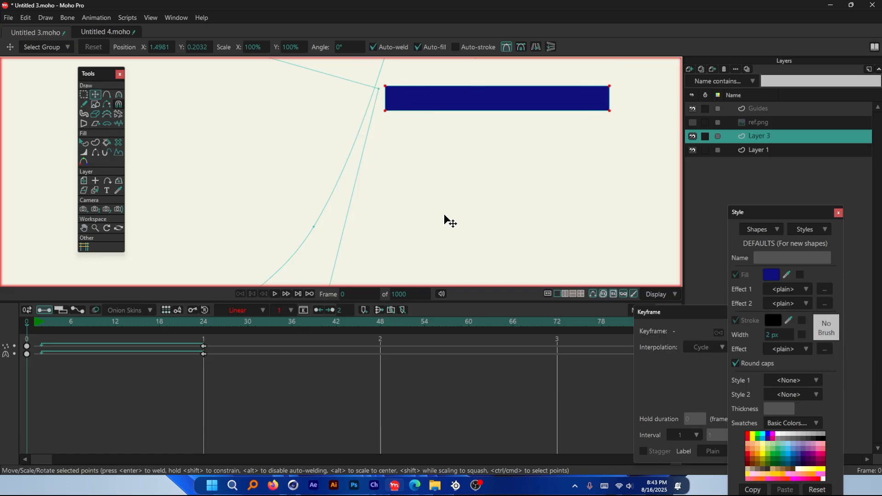
pyautogui.scroll(-8, 580, 158)
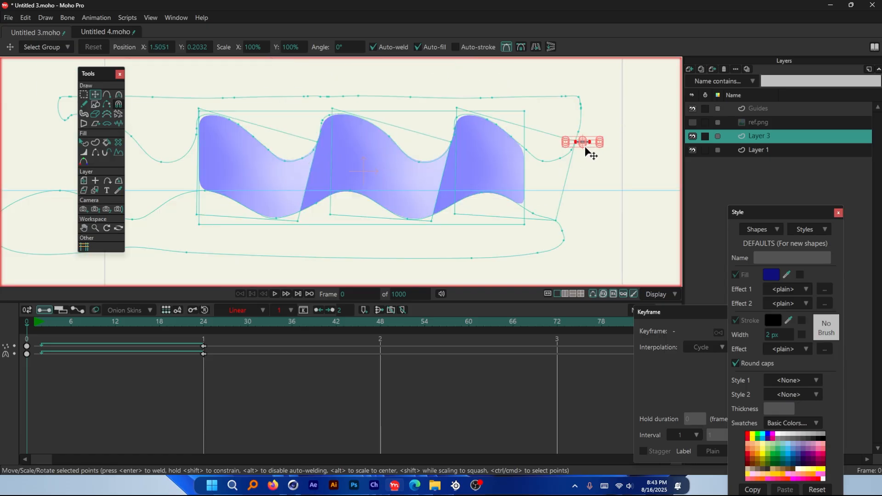
# Duplicate the three gradient sections together with the spacer rectangle and place the copies left of the wave.
pyautogui.keyDown('ctrl'); pyautogui.keyDown('shift'); pyautogui.click(499, 154); pyautogui.keyUp('shift'); pyautogui.keyUp('ctrl')
pyautogui.keyDown('ctrl'); pyautogui.keyDown('shift'); pyautogui.click(375, 160); pyautogui.keyUp('shift'); pyautogui.keyUp('ctrl')
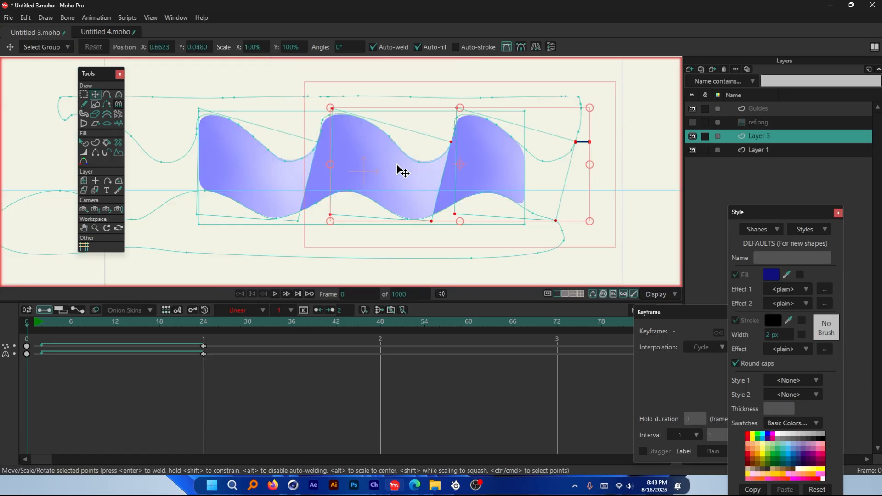
pyautogui.keyDown('ctrl'); pyautogui.keyDown('shift'); pyautogui.click(269, 170); pyautogui.keyUp('shift'); pyautogui.keyUp('ctrl')
pyautogui.scroll(-1, 522, 171)
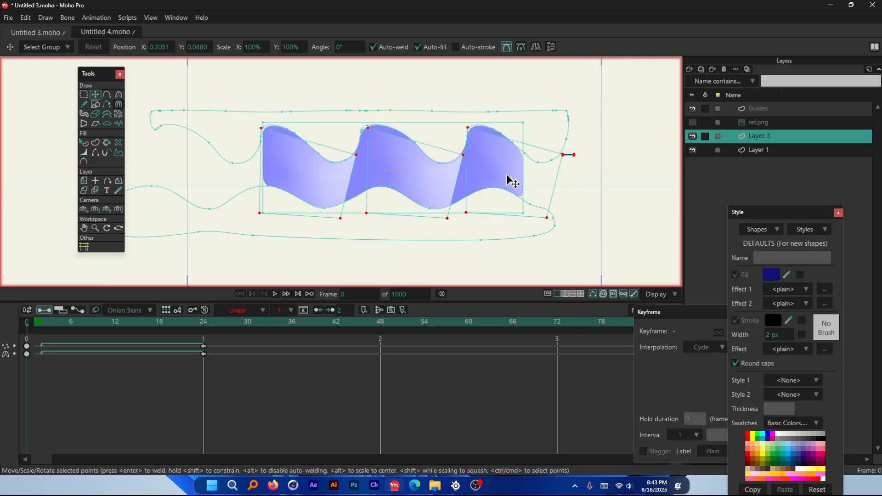
pyautogui.moveTo(511, 164); pyautogui.dragTo(195, 163)
pyautogui.hotkey('ctrl', 'z')
pyautogui.scroll(8, 245, 147)
pyautogui.moveTo(289, 162)
pyautogui.mouseDown()
pyautogui.moveTo(278, 166)
pyautogui.moveTo(285, 169)
pyautogui.mouseUp()
pyautogui.scroll(-5, 285, 166)
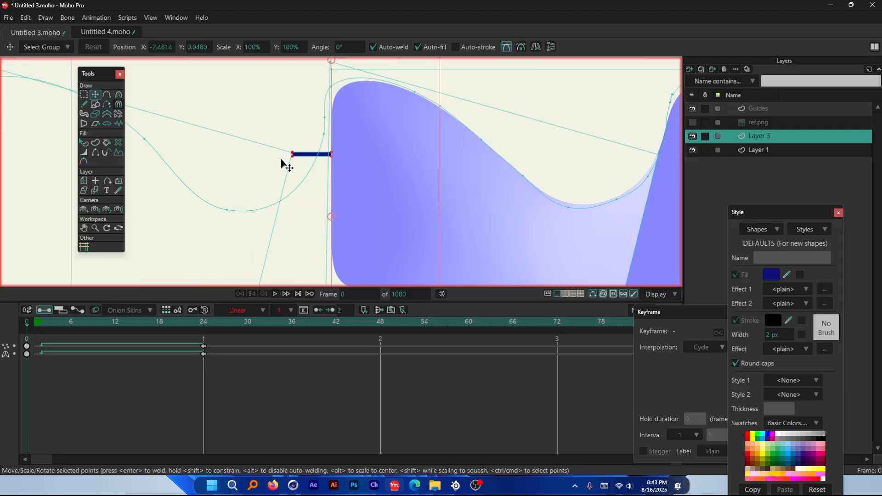
# Shift the copied sections to position X -2.4884 so the spacer's right end meets the original first section's left edge.
pyautogui.scroll(5, 321, 83)
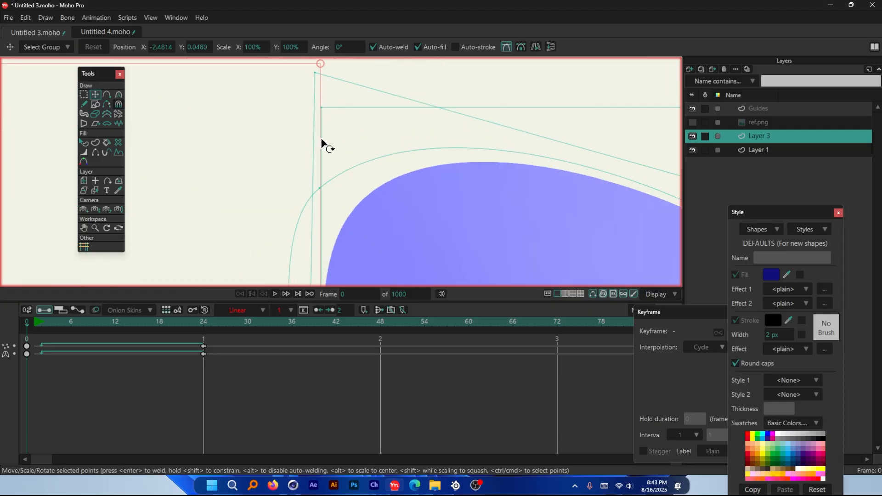
pyautogui.scroll(-3, 324, 165)
pyautogui.scroll(6, 312, 257)
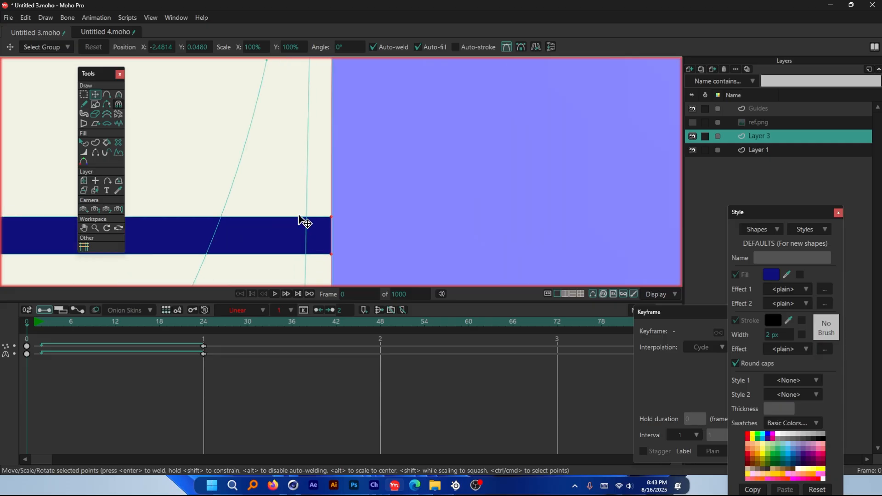
pyautogui.scroll(-5, 340, 178)
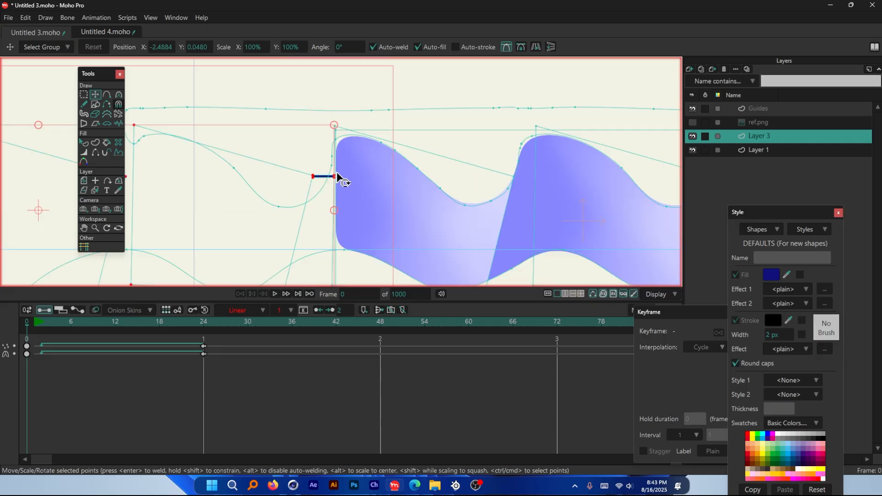
pyautogui.scroll(-3, 340, 178)
pyautogui.scroll(2, 404, 184)
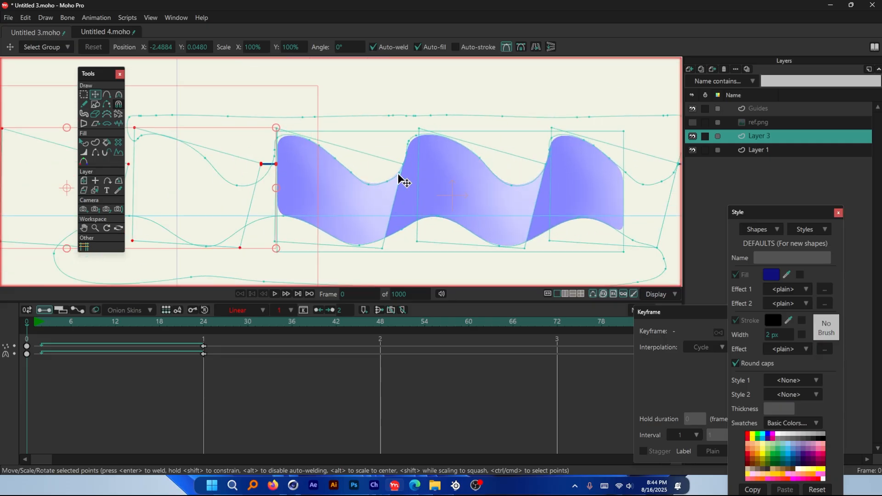
# Delete both dark blue spacer rectangles, the copy beside the wave's start and the original beside the third gradient section.
pyautogui.scroll(4, 404, 181)
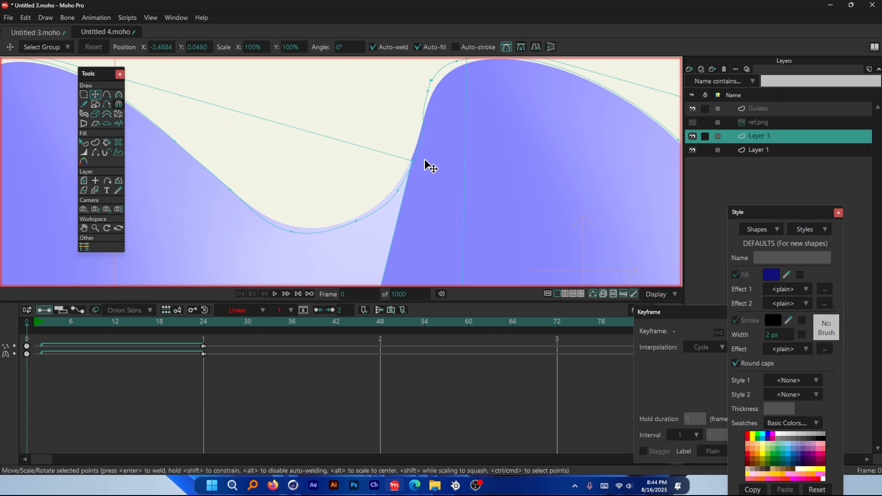
pyautogui.scroll(-3, 456, 165)
pyautogui.scroll(3, 279, 168)
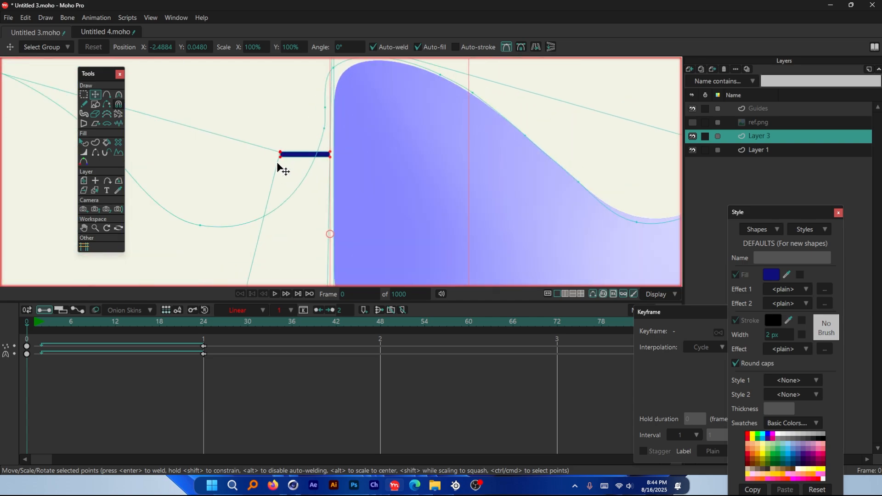
pyautogui.scroll(-3, 299, 157)
pyautogui.hotkey('ctrl', 'a')
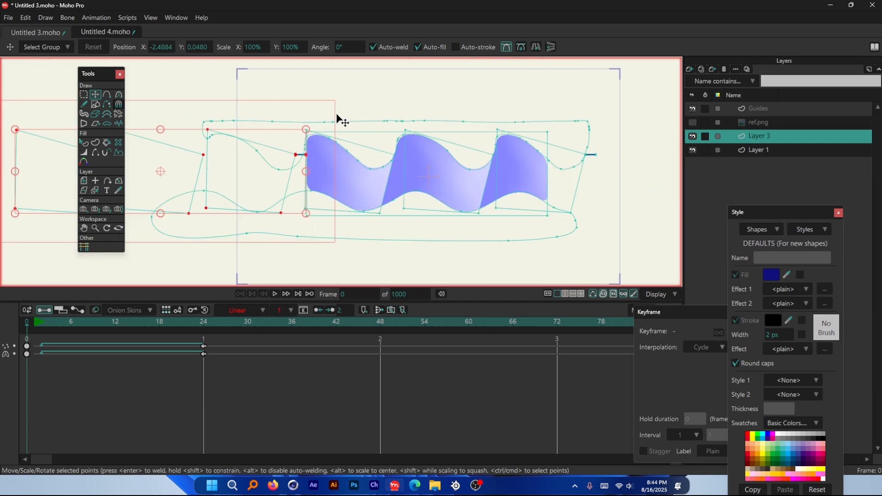
pyautogui.scroll(3, 307, 153)
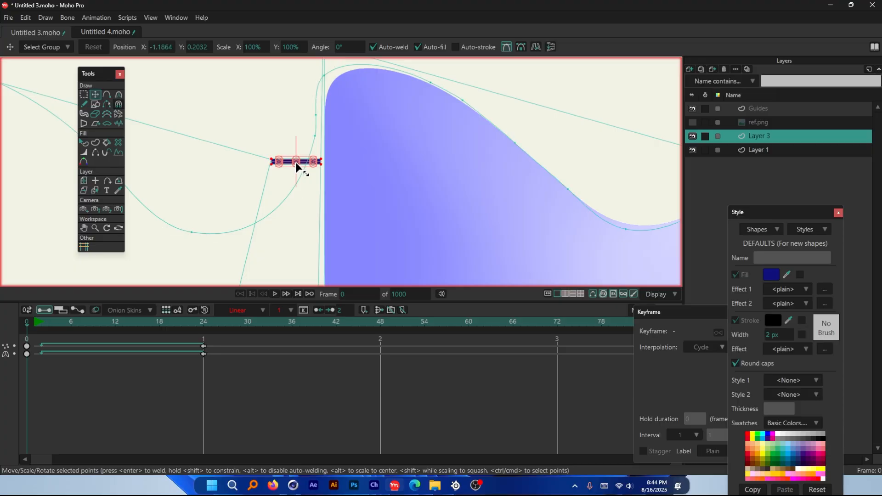
pyautogui.scroll(-5, 301, 168)
pyautogui.scroll(4, 545, 158)
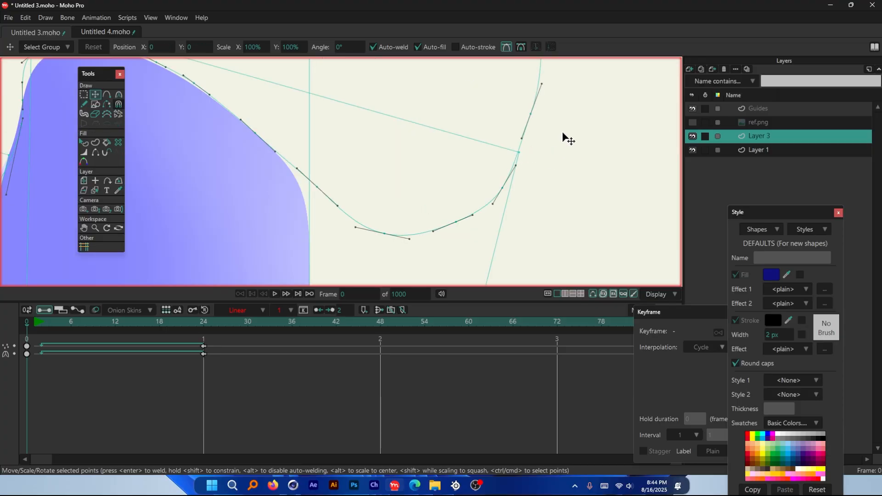
pyautogui.scroll(-3, 568, 137)
pyautogui.scroll(2, 413, 150)
pyautogui.scroll(-4, 474, 161)
pyautogui.scroll(1, 475, 160)
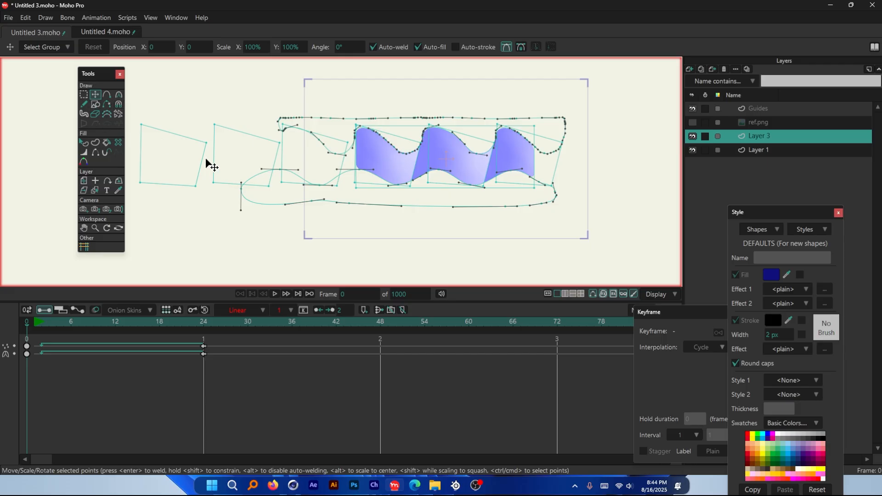
# Select all six gradient sections together and undo the trial shift made to them.
pyautogui.click(189, 155)
pyautogui.keyDown('shift'); pyautogui.click(242, 154); pyautogui.keyUp('shift')
pyautogui.keyDown('shift'); pyautogui.click(325, 157); pyautogui.keyUp('shift')
pyautogui.keyDown('shift'); pyautogui.click(391, 167); pyautogui.keyUp('shift')
pyautogui.keyDown('shift'); pyautogui.click(457, 168); pyautogui.keyUp('shift')
pyautogui.keyDown('shift'); pyautogui.click(509, 159); pyautogui.keyUp('shift')
pyautogui.moveTo(510, 158); pyautogui.dragTo(454, 171)
pyautogui.hotkey('ctrl', 'z')
# Compare how the gradient sections line up with the wave crests at frames 0, 13 and 24.
pyautogui.moveTo(53, 327); pyautogui.dragTo(26, 324)
pyautogui.scroll(6, 380, 162)
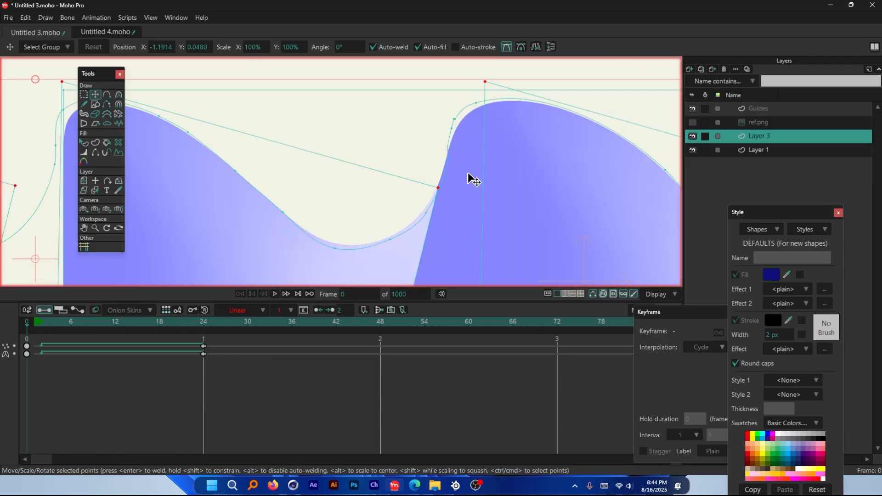
pyautogui.scroll(-1, 294, 127)
pyautogui.scroll(7, 291, 106)
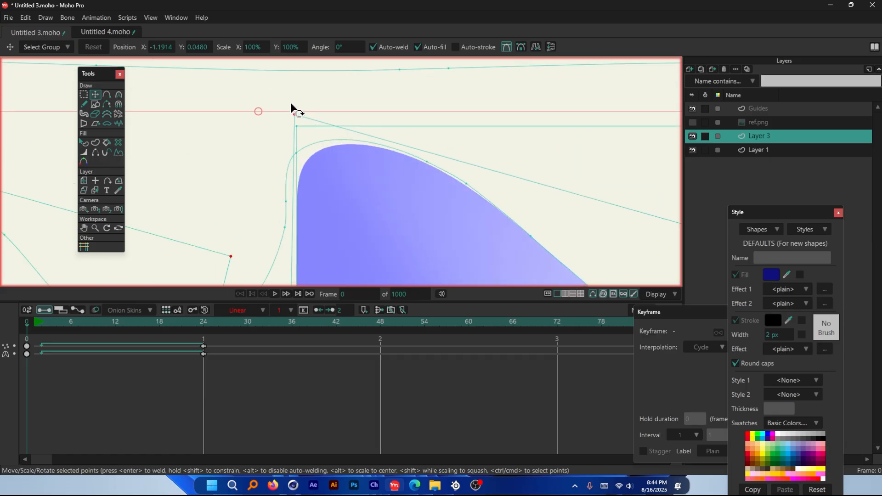
pyautogui.scroll(-8, 281, 121)
pyautogui.scroll(5, 280, 135)
pyautogui.scroll(-5, 283, 141)
pyautogui.scroll(3, 359, 151)
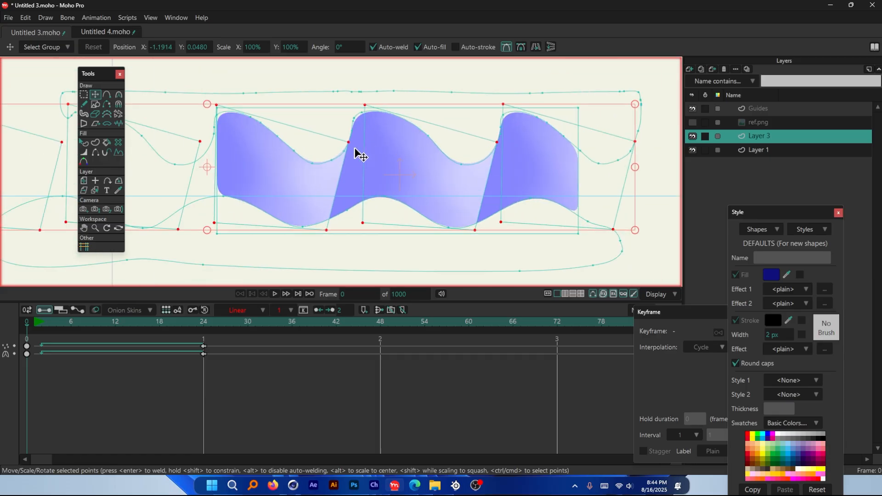
pyautogui.scroll(-2, 352, 124)
pyautogui.scroll(2, 354, 138)
pyautogui.scroll(1, 354, 136)
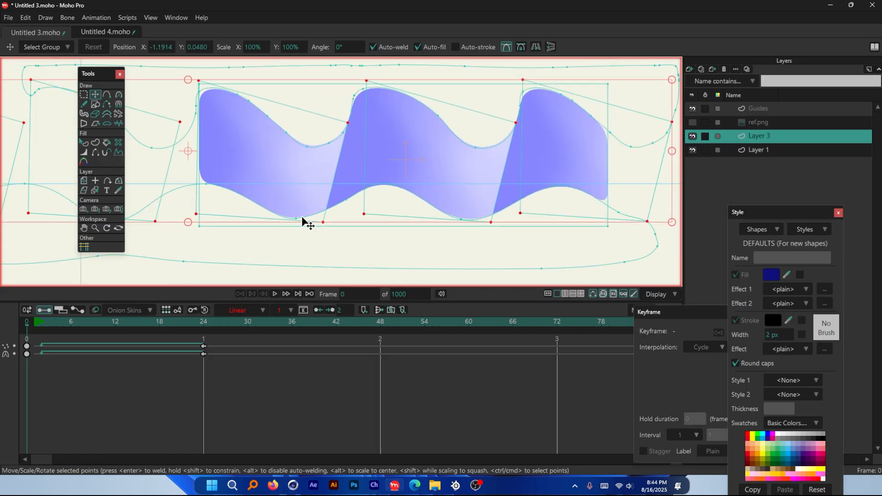
pyautogui.moveTo(185, 324)
pyautogui.mouseDown()
pyautogui.moveTo(200, 321)
pyautogui.moveTo(115, 324)
pyautogui.moveTo(202, 329)
pyautogui.mouseUp()
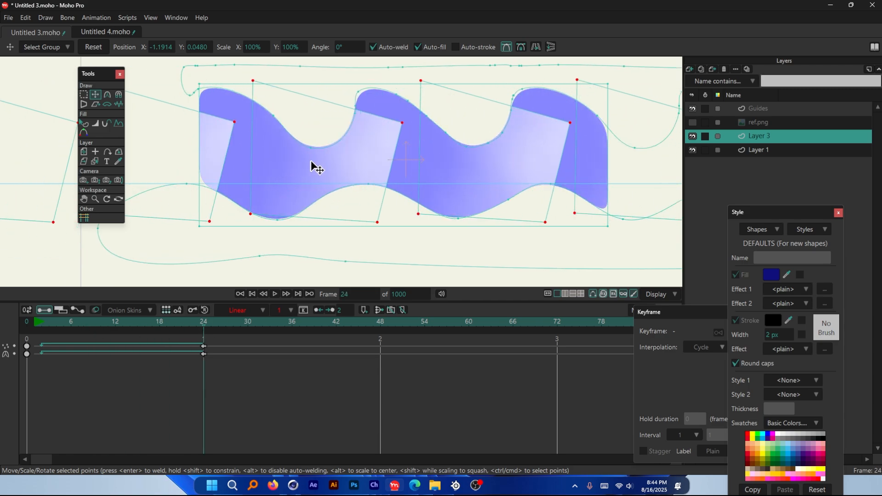
pyautogui.scroll(-3, 429, 167)
pyautogui.moveTo(197, 322); pyautogui.dragTo(123, 321)
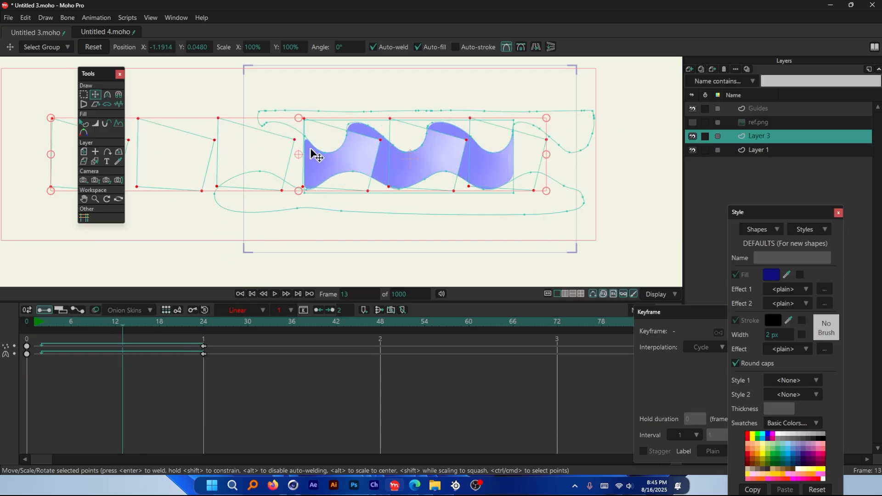
pyautogui.click(27, 324)
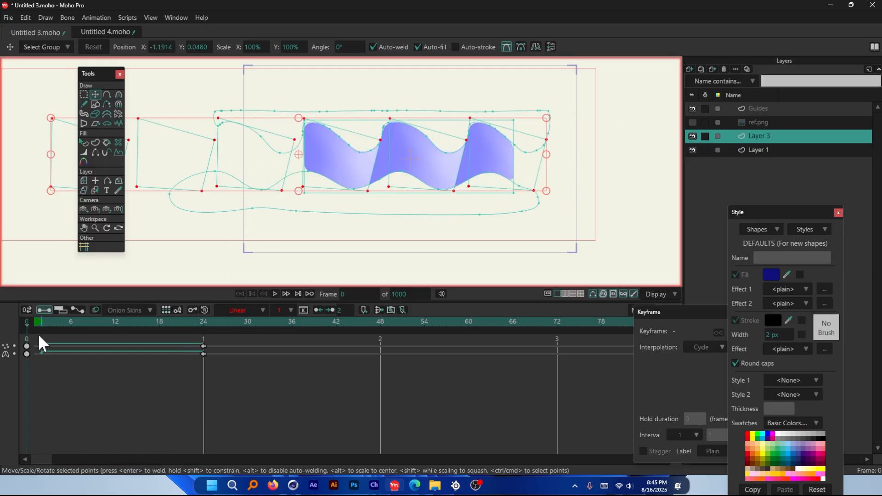
# Set the interpolation of the frame 0 keyframes to Linear.
pyautogui.moveTo(32, 338); pyautogui.dragTo(23, 360)
pyautogui.click(240, 310)
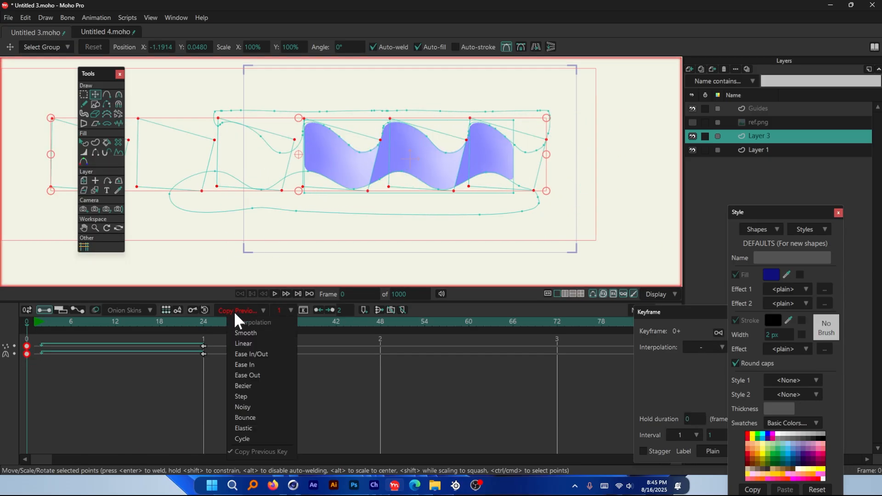
pyautogui.click(255, 345)
# Try to shift the six gradient sections along the wave at frame 24.
pyautogui.moveTo(46, 321); pyautogui.dragTo(203, 349)
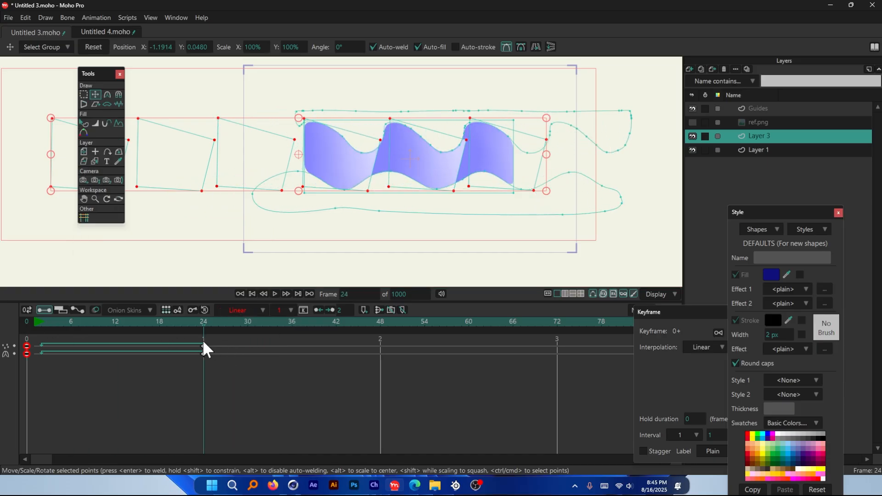
pyautogui.moveTo(334, 175); pyautogui.dragTo(583, 164)
pyautogui.moveTo(179, 324); pyautogui.dragTo(137, 326)
pyautogui.hotkey('ctrl', 'z')
# At frame 24, move the six gradient sections along the wave to position X -0.2532, Y 0.0480.
pyautogui.moveTo(200, 325); pyautogui.dragTo(203, 351)
pyautogui.scroll(2, 344, 142)
pyautogui.moveTo(341, 164); pyautogui.dragTo(480, 169)
pyautogui.scroll(3, 423, 156)
pyautogui.scroll(2, 423, 156)
pyautogui.moveTo(345, 118); pyautogui.dragTo(371, 144)
# Scrub between frames 24 and 0 to check how the moving gradient sections follow the wave crests.
pyautogui.scroll(-6, 318, 222)
pyautogui.moveTo(198, 328); pyautogui.dragTo(144, 330)
pyautogui.scroll(3, 385, 142)
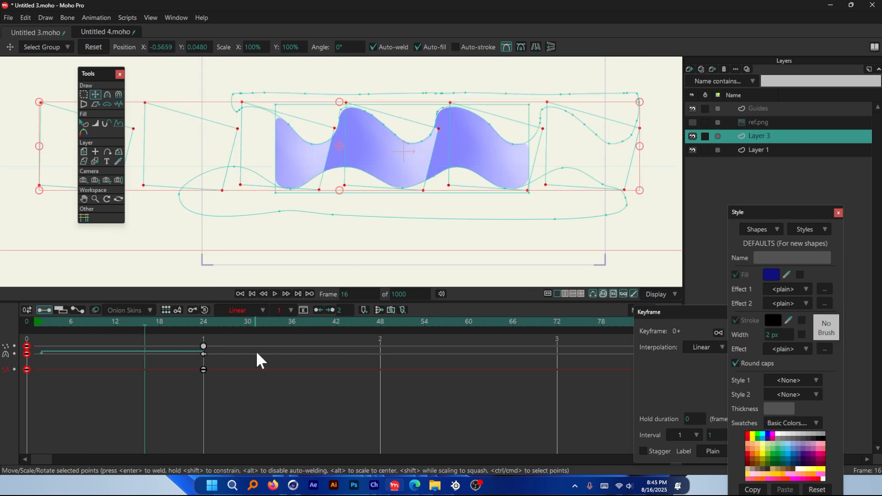
pyautogui.click(203, 324)
pyautogui.scroll(5, 492, 112)
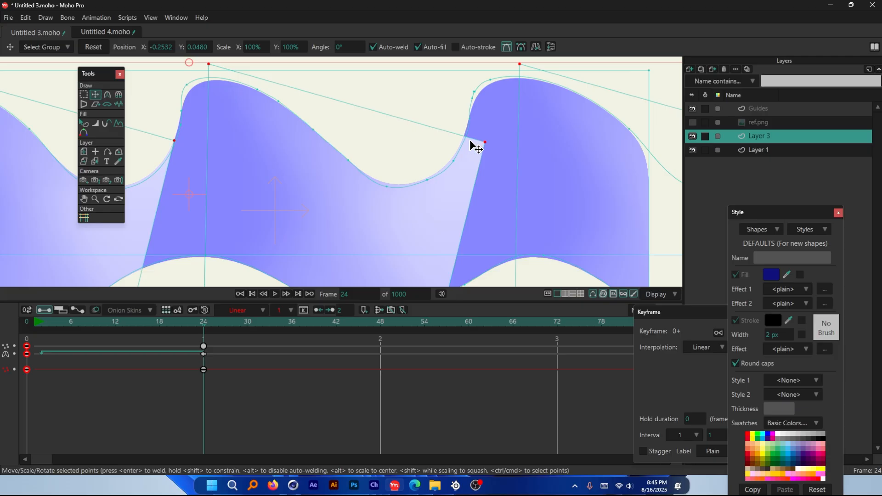
pyautogui.scroll(-4, 471, 146)
pyautogui.moveTo(187, 320); pyautogui.dragTo(20, 328)
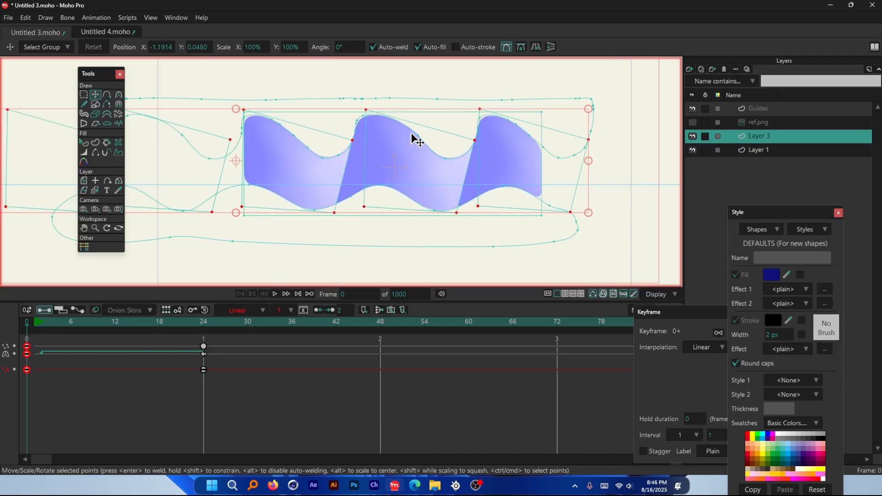
# At frame 24, nudge the original first gradient section to position X 0.1380 so its upper corner meets the wave edge.
pyautogui.moveTo(115, 321); pyautogui.dragTo(204, 324)
pyautogui.click(468, 181)
pyautogui.scroll(4, 461, 165)
pyautogui.moveTo(458, 183); pyautogui.dragTo(444, 183)
pyautogui.scroll(-5, 445, 183)
pyautogui.moveTo(200, 323); pyautogui.dragTo(158, 326)
pyautogui.moveTo(59, 324); pyautogui.dragTo(204, 328)
pyautogui.scroll(3, 434, 163)
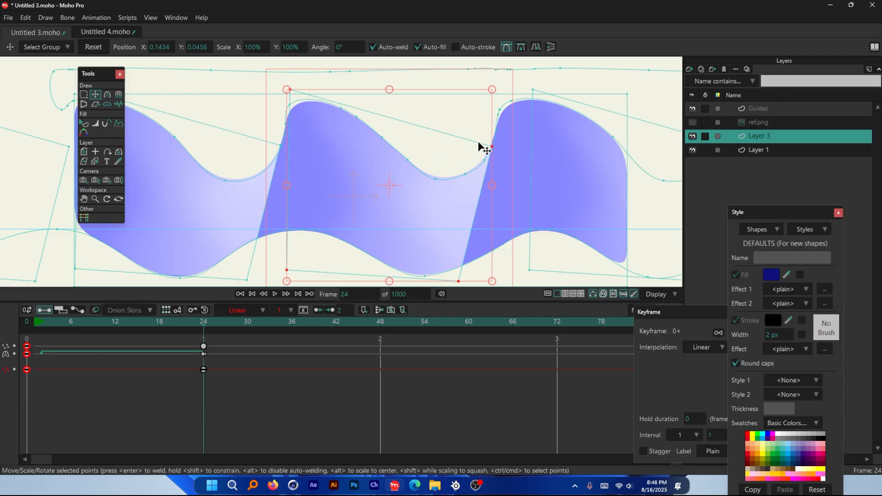
pyautogui.scroll(4, 483, 147)
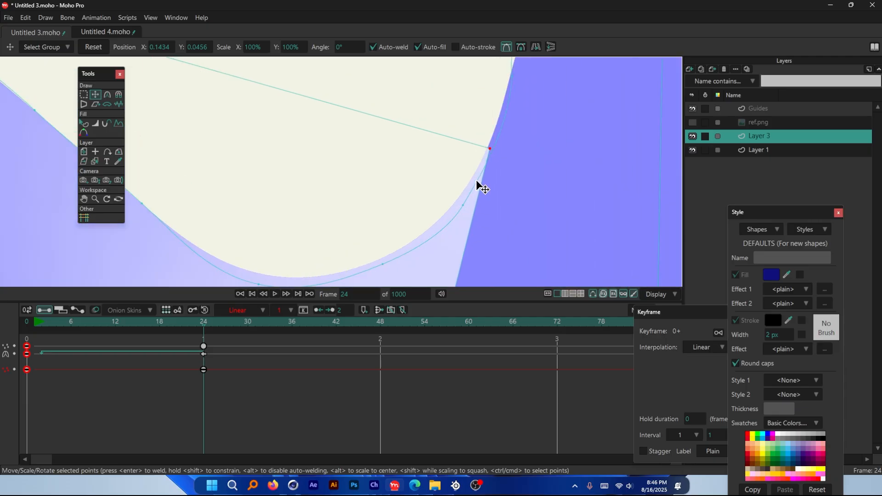
pyautogui.scroll(-6, 481, 187)
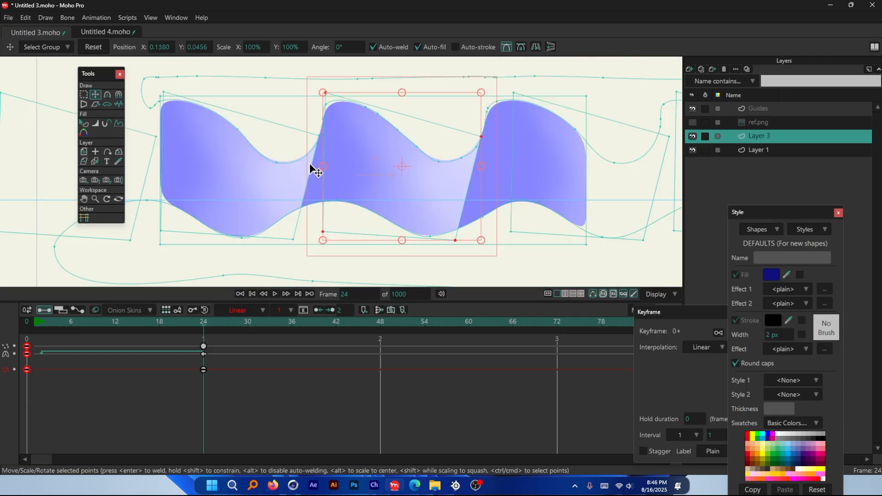
# Reselect all six gradient sections at frame 0 and set their frame 24 keyframe to Cycle back to absolute frame 2.
pyautogui.moveTo(238, 325); pyautogui.dragTo(14, 348)
pyautogui.scroll(-3, 457, 187)
pyautogui.scroll(2, 391, 179)
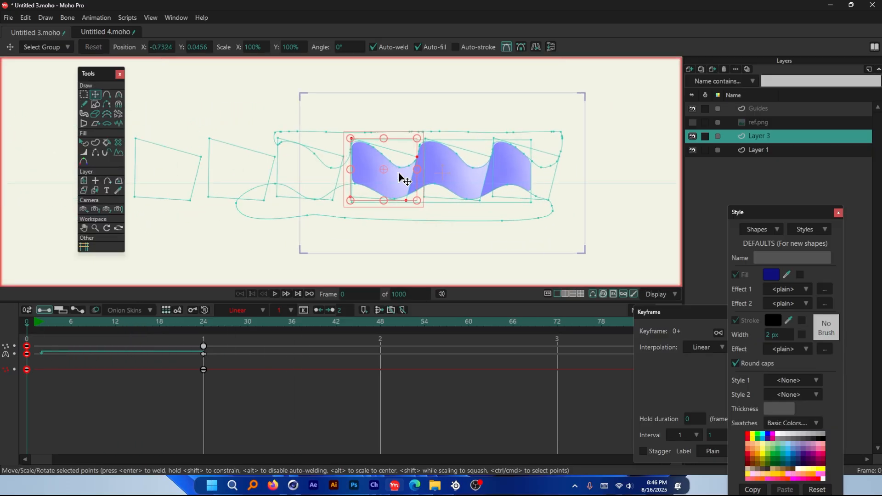
pyautogui.click(188, 166)
pyautogui.keyDown('shift'); pyautogui.click(233, 164); pyautogui.keyUp('shift')
pyautogui.keyDown('shift'); pyautogui.click(309, 167); pyautogui.keyUp('shift')
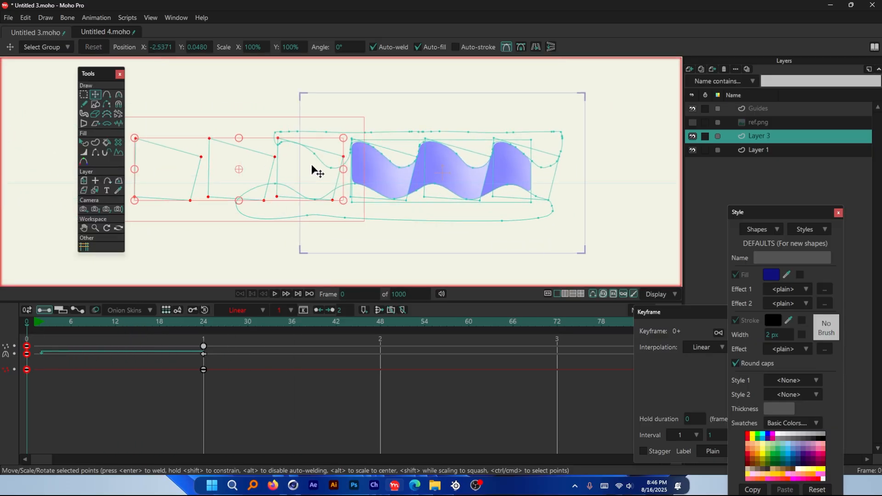
pyautogui.keyDown('shift'); pyautogui.click(387, 176); pyautogui.keyUp('shift')
pyautogui.keyDown('shift'); pyautogui.click(452, 176); pyautogui.keyUp('shift')
pyautogui.keyDown('shift'); pyautogui.click(520, 176); pyautogui.keyUp('shift')
pyautogui.scroll(2, 520, 176)
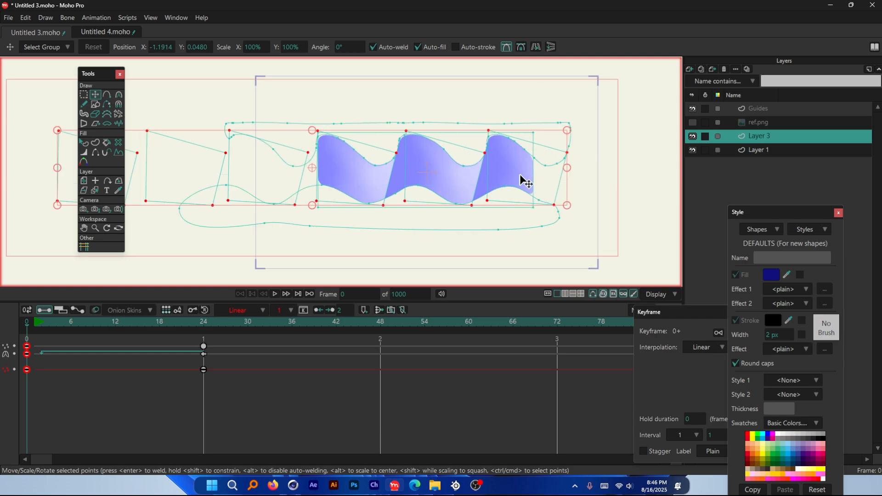
pyautogui.rightClick(203, 370)
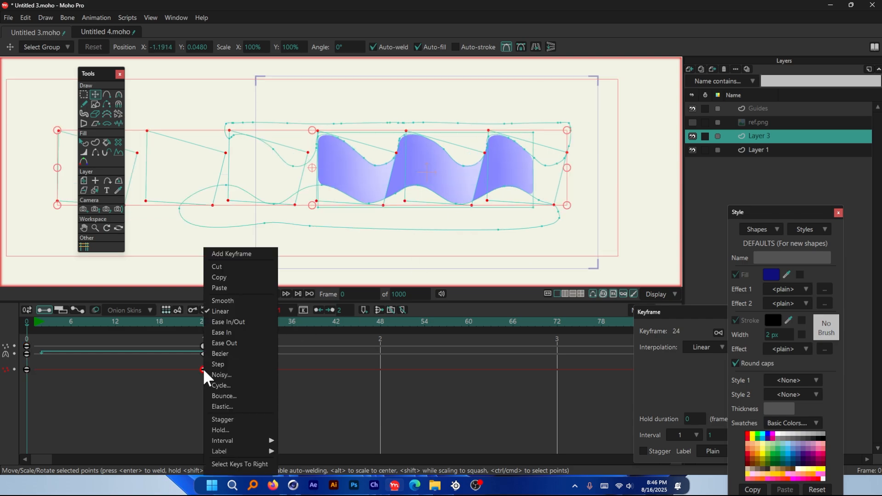
pyautogui.click(237, 384)
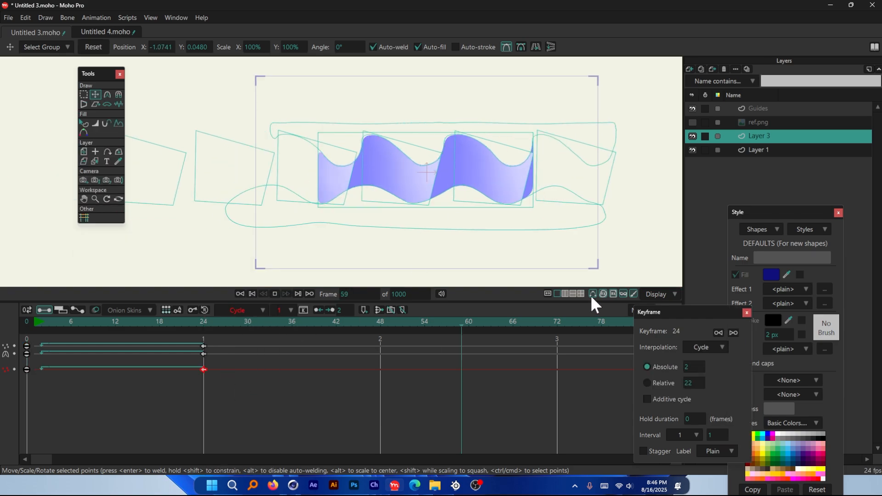
# Hide the shape curves in the viewport and preview the looping wave animation.
pyautogui.click(591, 294)
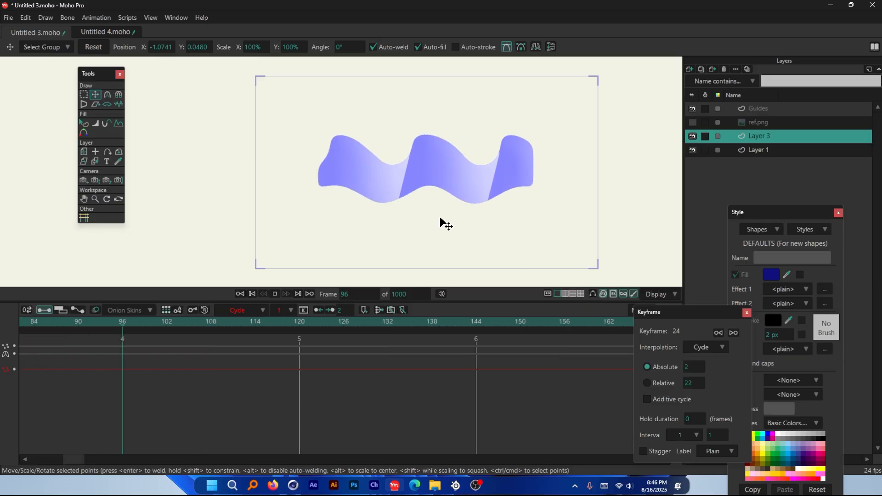
pyautogui.scroll(3, 449, 181)
pyautogui.scroll(-4, 409, 222)
pyautogui.scroll(1, 409, 222)
pyautogui.press('space')
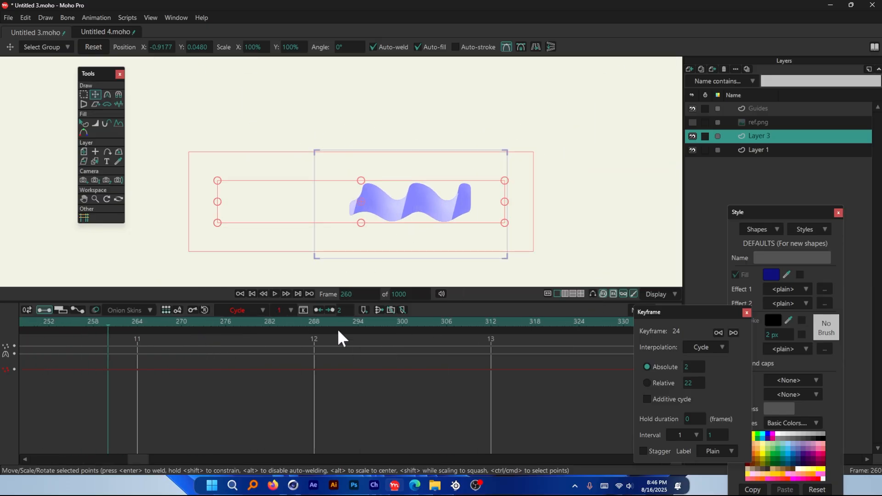
# Set the interval of the frame 24 keyframes in all channels to 3 and preview the stepped loop.
pyautogui.moveTo(138, 458); pyautogui.dragTo(78, 436)
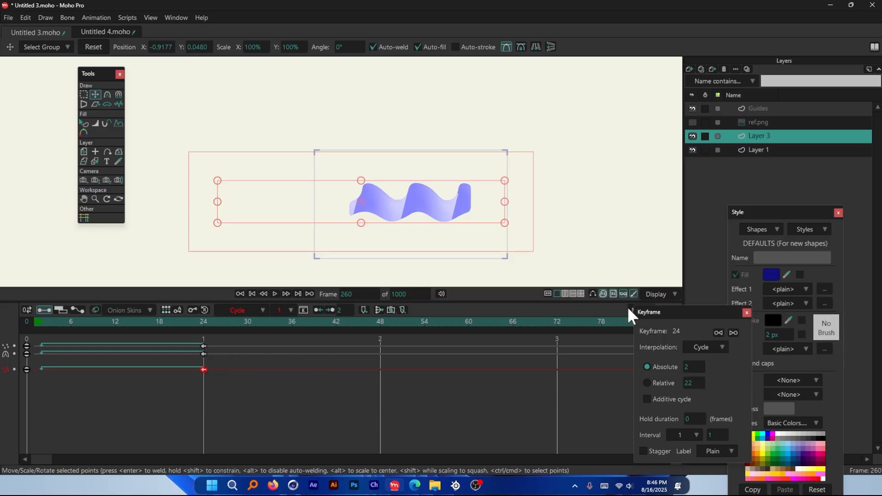
pyautogui.moveTo(221, 340)
pyautogui.mouseDown()
pyautogui.moveTo(195, 355)
pyautogui.moveTo(205, 344)
pyautogui.mouseUp()
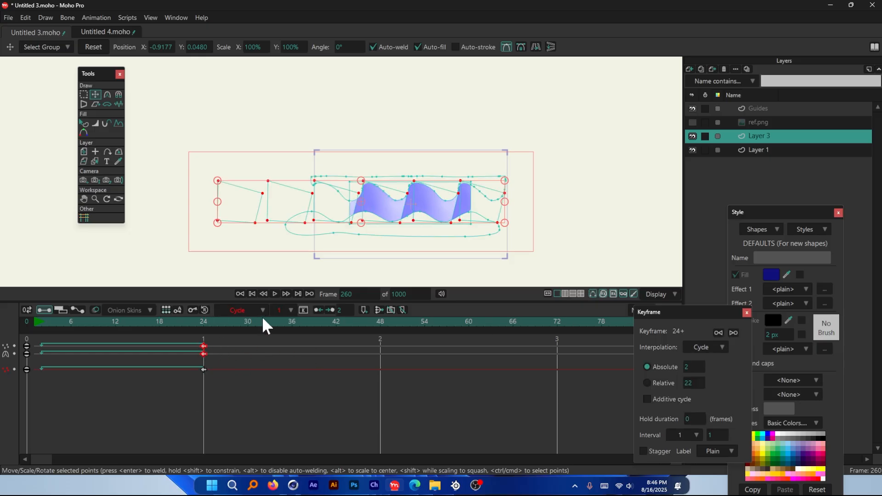
pyautogui.click(280, 310)
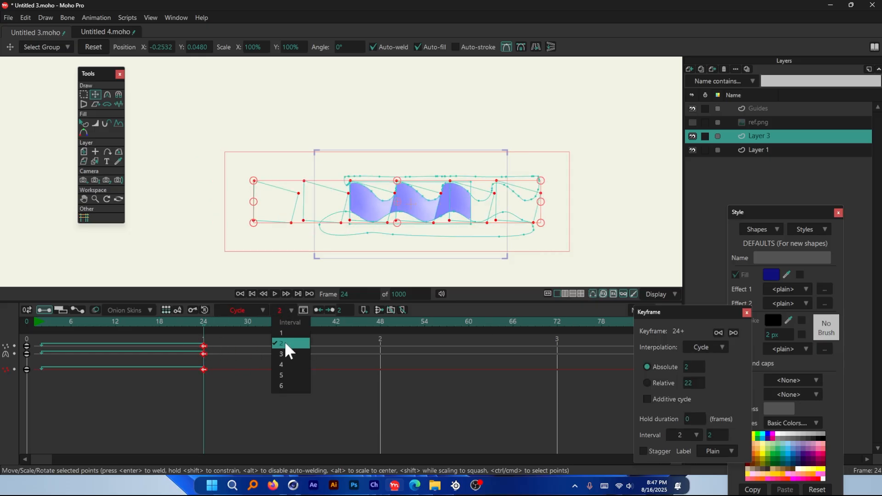
pyautogui.click(282, 353)
pyautogui.click(188, 321)
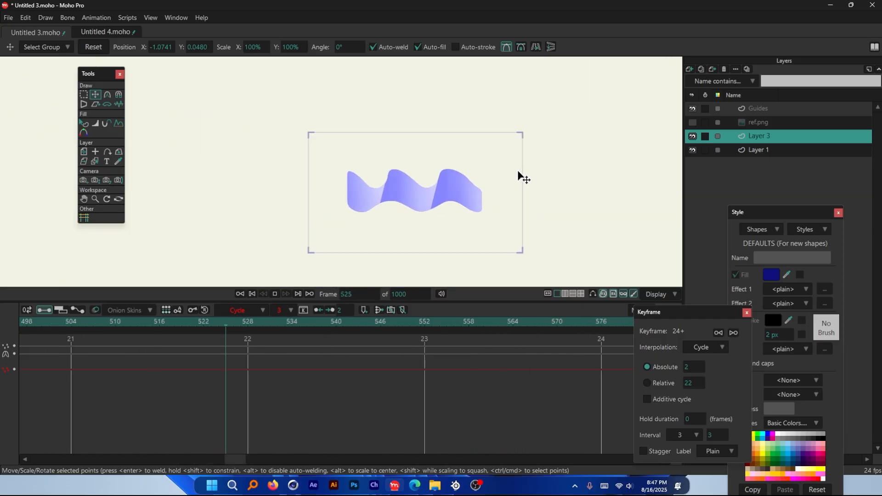
pyautogui.scroll(3, 417, 178)
pyautogui.press('space')
# Move the cycle keyframes from frame 24 to frame 18 and preview the faster loop.
pyautogui.moveTo(257, 459); pyautogui.dragTo(25, 460)
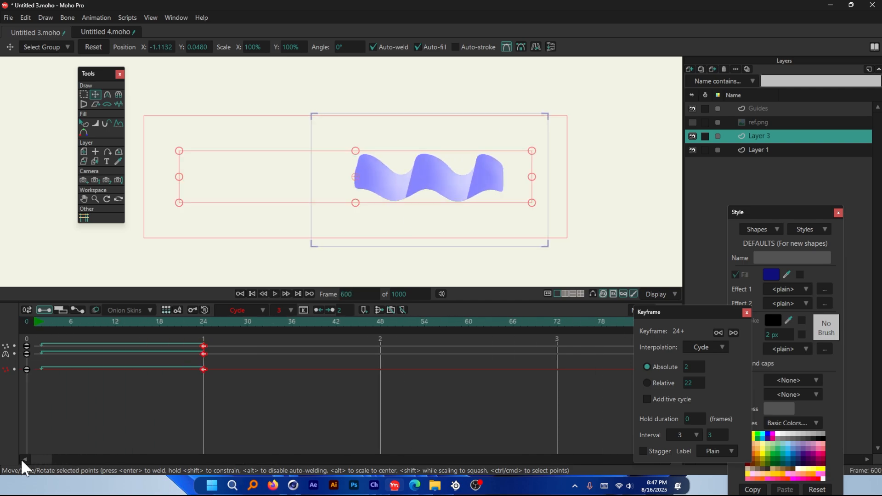
pyautogui.moveTo(204, 345); pyautogui.dragTo(156, 345)
pyautogui.press('space')
pyautogui.press('space')
pyautogui.press('space')
# Set the interval of the frame 0 keyframes in all channels to 3 and preview the looping wave.
pyautogui.moveTo(34, 339); pyautogui.dragTo(21, 368)
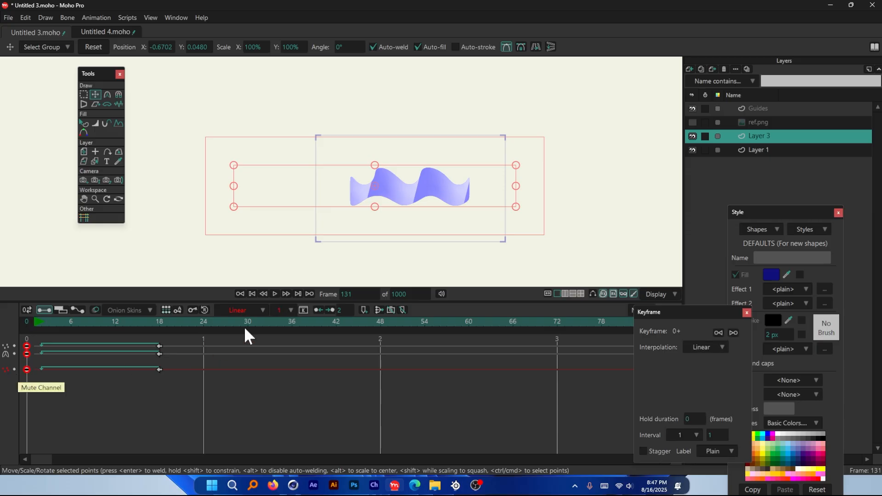
pyautogui.moveTo(168, 341); pyautogui.dragTo(152, 366)
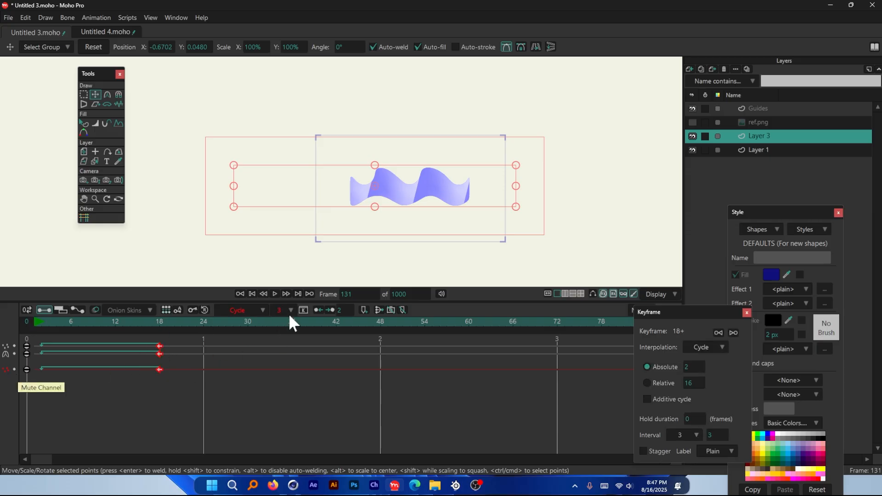
pyautogui.moveTo(37, 341); pyautogui.dragTo(4, 394)
pyautogui.click(290, 310)
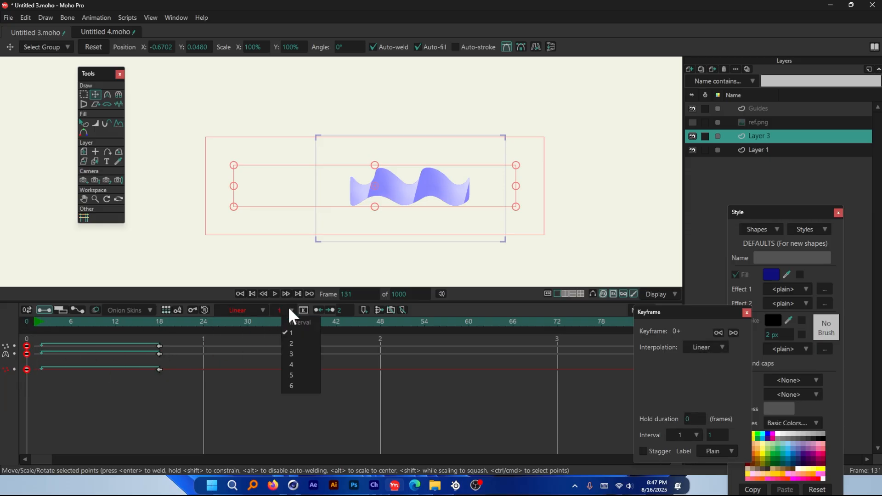
pyautogui.click(300, 352)
pyautogui.press('space')
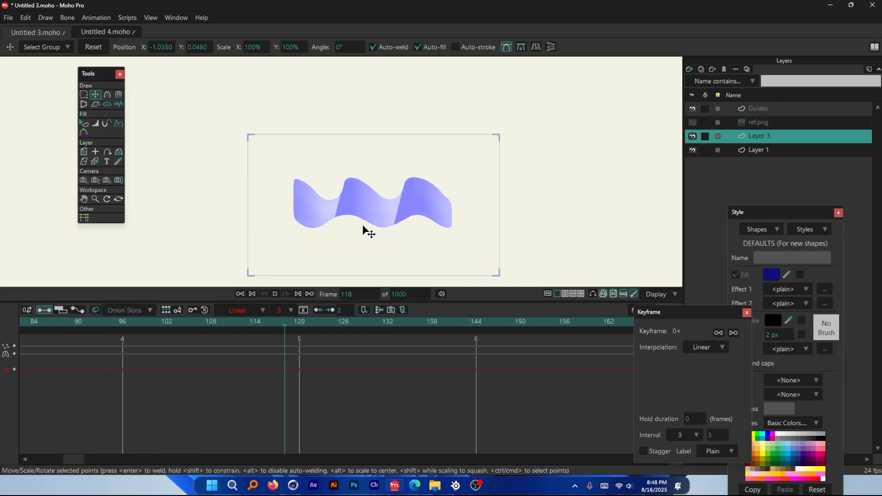
pyautogui.press('space')
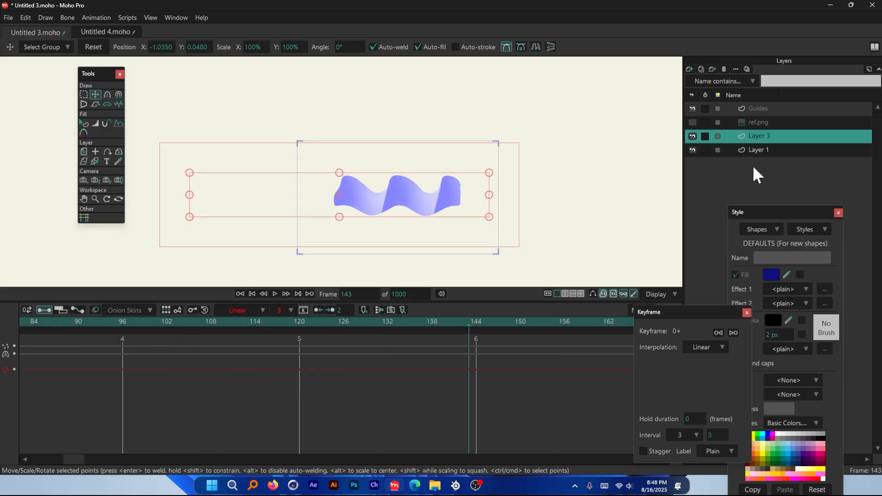
# Return to frame 0 and add a new vector layer above the Guides layer.
pyautogui.scroll(2, 285, 187)
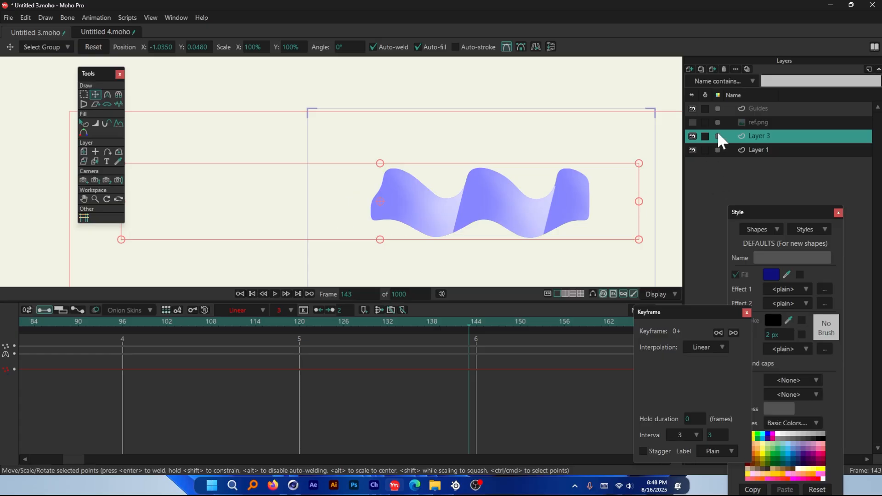
pyautogui.click(758, 109)
pyautogui.click(690, 69)
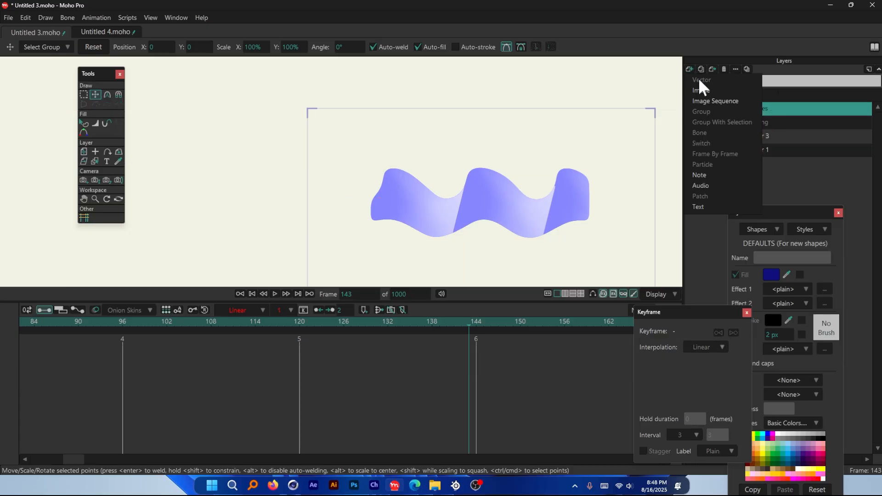
pyautogui.click(770, 155)
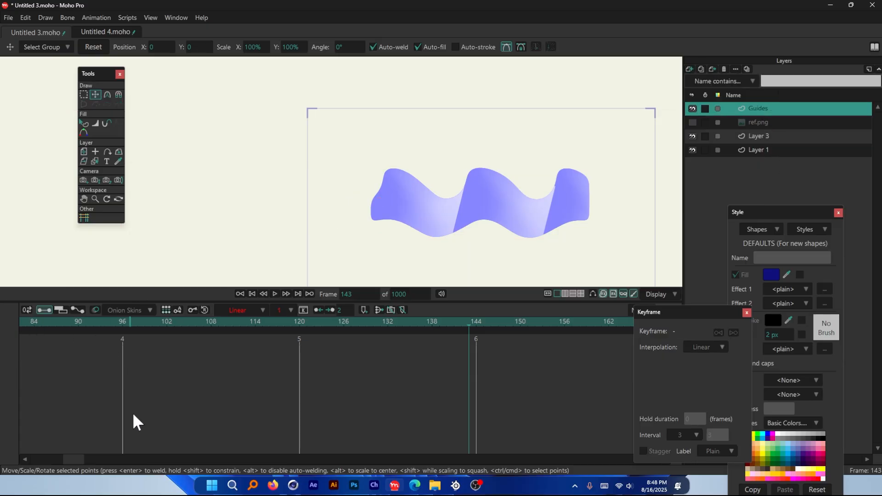
pyautogui.press('Home')
pyautogui.click(691, 68)
pyautogui.scroll(-2, 576, 84)
pyautogui.scroll(1, 445, 166)
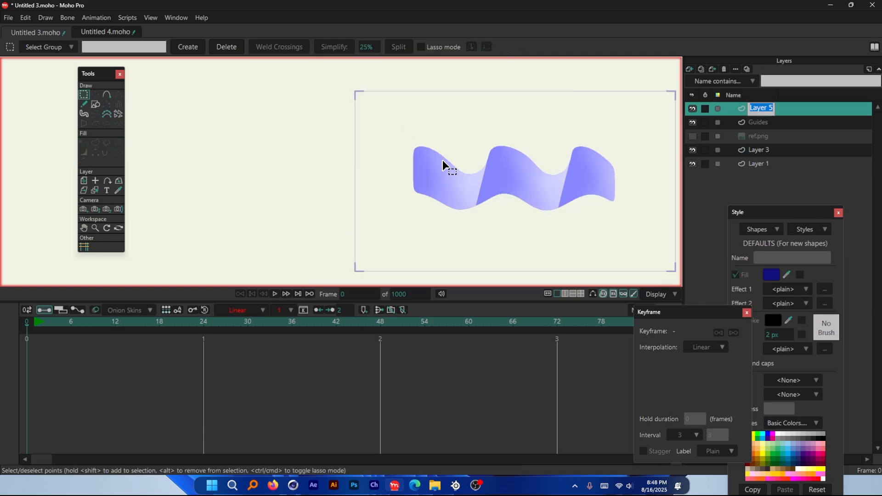
# Draw a large filled oval on the new layer and position it above the wave's left end.
pyautogui.click(95, 104)
pyautogui.click(123, 46)
pyautogui.scroll(-1, 369, 193)
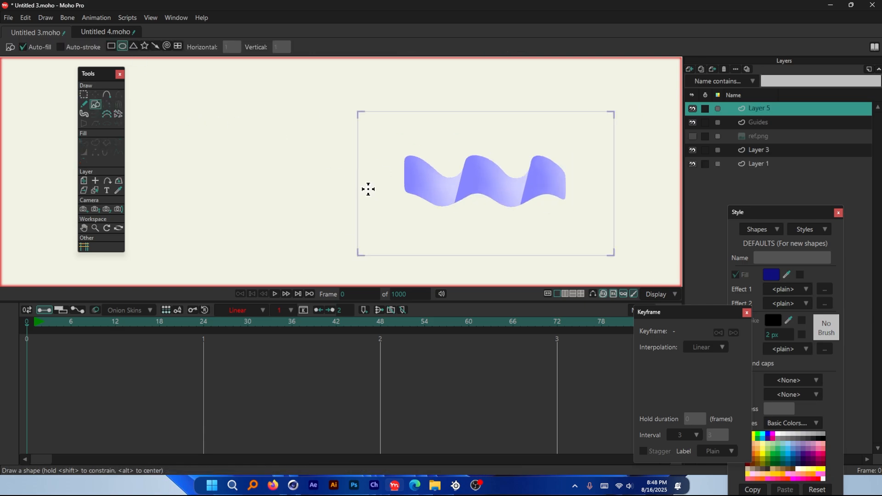
pyautogui.moveTo(354, 105); pyautogui.dragTo(459, 203)
pyautogui.click(95, 94)
pyautogui.moveTo(407, 131); pyautogui.dragTo(390, 99)
pyautogui.scroll(1, 370, 106)
# Draw a filled rectangle below the circle over the wave's left end and preview the animation.
pyautogui.click(96, 104)
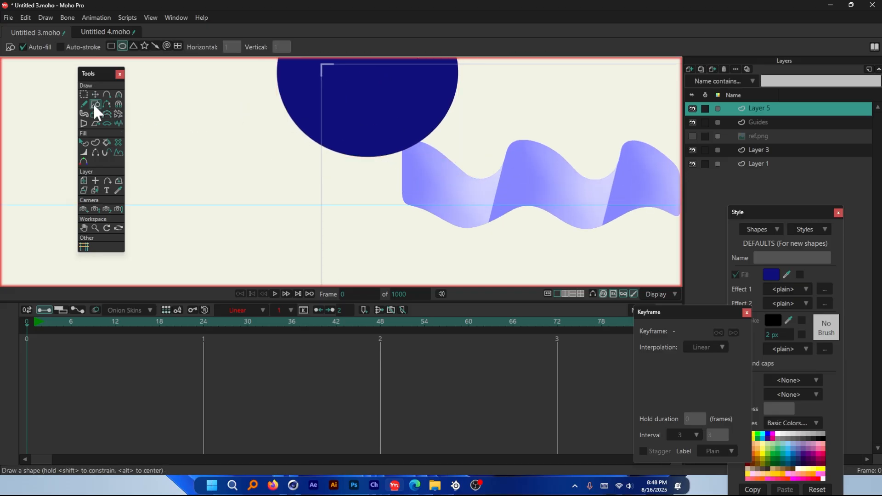
pyautogui.click(111, 46)
pyautogui.moveTo(311, 120); pyautogui.dragTo(409, 214)
pyautogui.scroll(-2, 349, 230)
pyautogui.press('space')
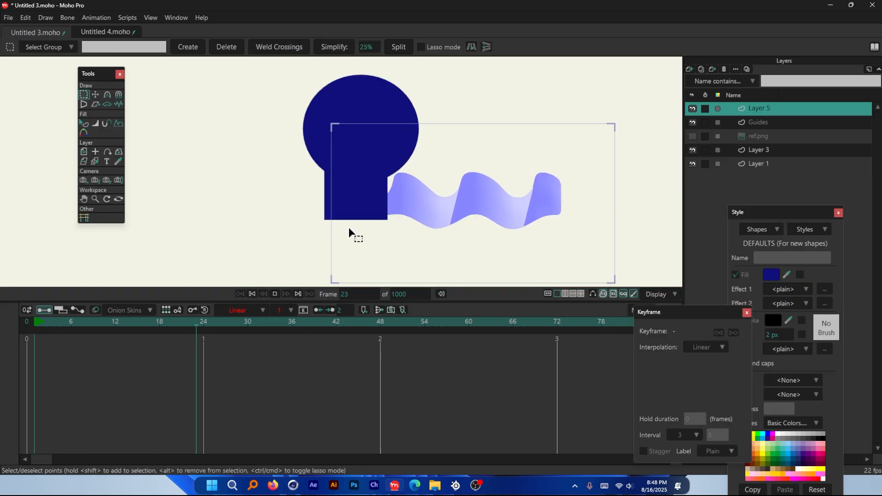
pyautogui.scroll(1, 363, 195)
pyautogui.press('space')
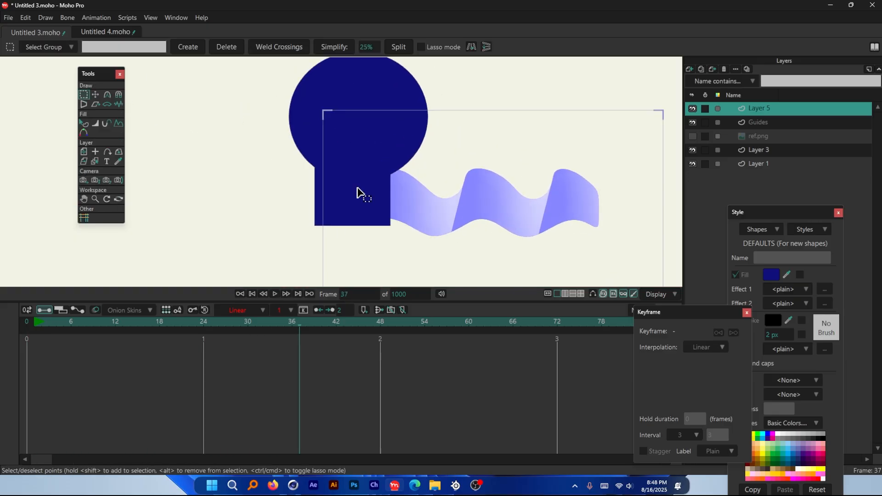
# Reposition the rectangle and the circle slightly over the wave's left end at frame 37.
pyautogui.click(95, 94)
pyautogui.moveTo(356, 190); pyautogui.dragTo(363, 190)
pyautogui.click(374, 93)
pyautogui.moveTo(374, 92)
pyautogui.mouseDown()
pyautogui.moveTo(374, 104)
pyautogui.moveTo(363, 101)
pyautogui.mouseUp()
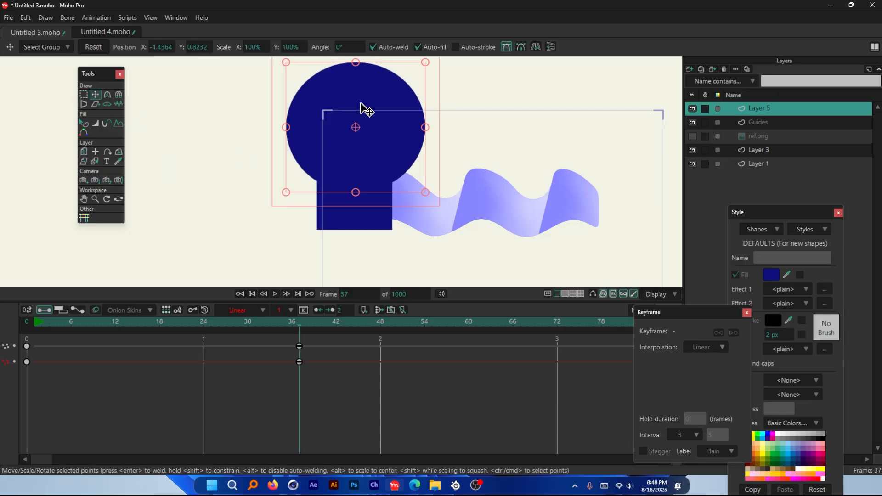
# Recolor the circle's fill to magenta and raise the circle in front of the dark blue rectangle.
pyautogui.press('q')
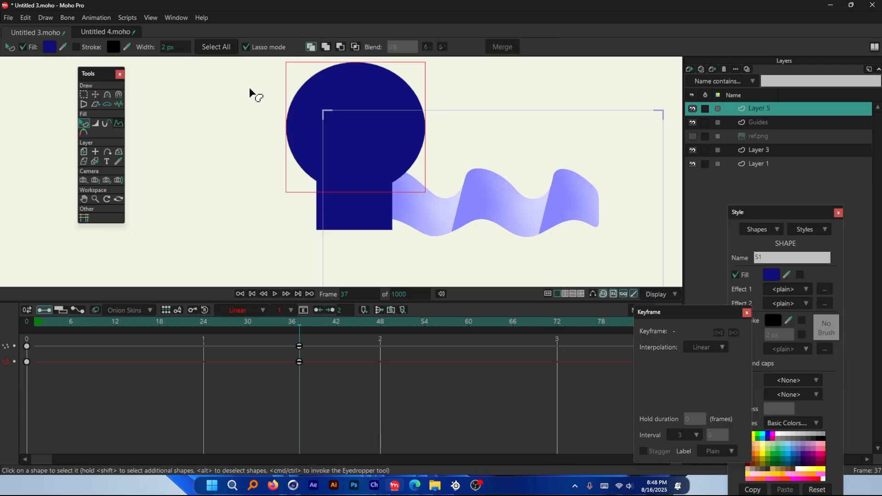
pyautogui.click(50, 46)
pyautogui.click(594, 191)
pyautogui.click(710, 312)
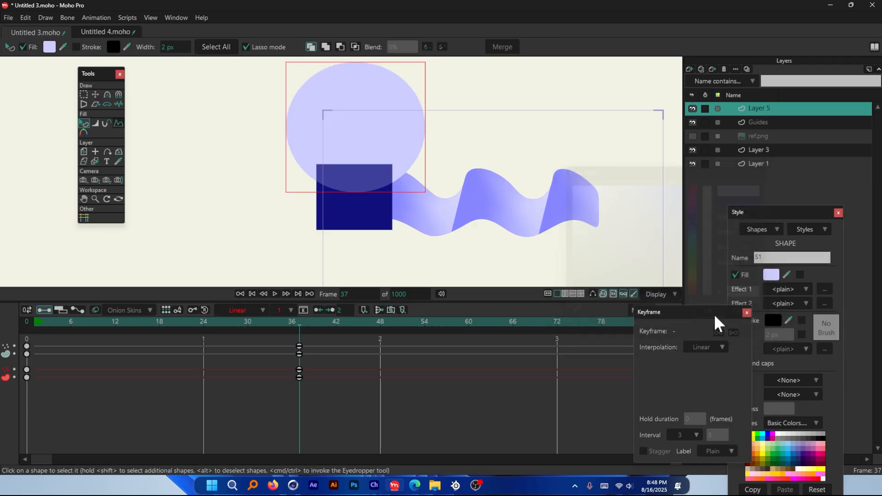
pyautogui.hotkey('ctrl', 'z')
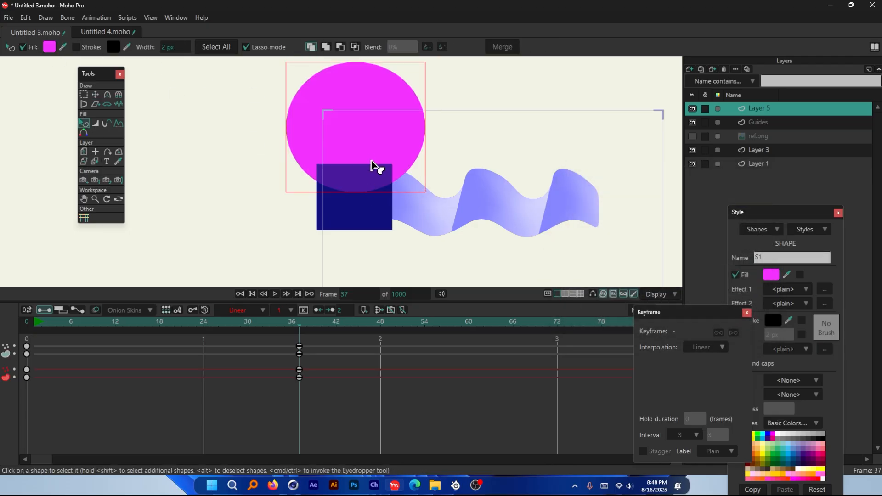
pyautogui.press('Up')
# Narrow the dark blue rectangle from both sides and shift it down to cover the wave's left end.
pyautogui.click(95, 94)
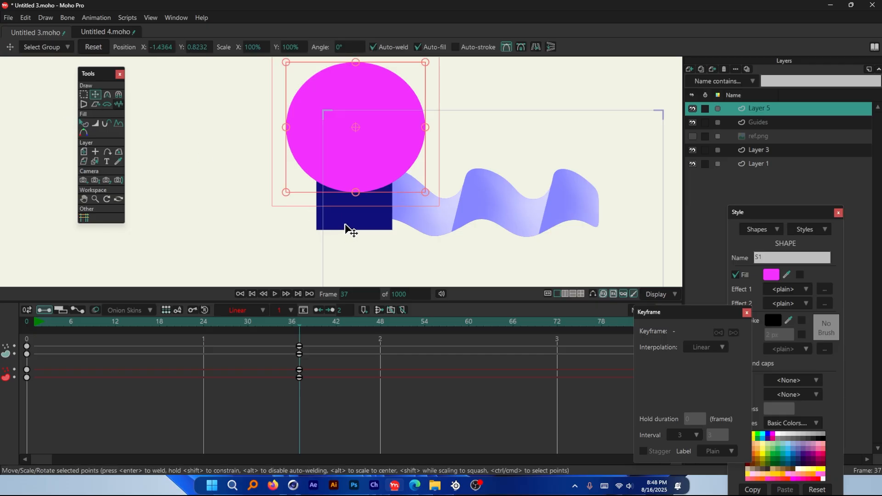
pyautogui.click(340, 222)
pyautogui.scroll(2, 334, 207)
pyautogui.moveTo(311, 196); pyautogui.dragTo(335, 195)
pyautogui.moveTo(420, 195); pyautogui.dragTo(410, 197)
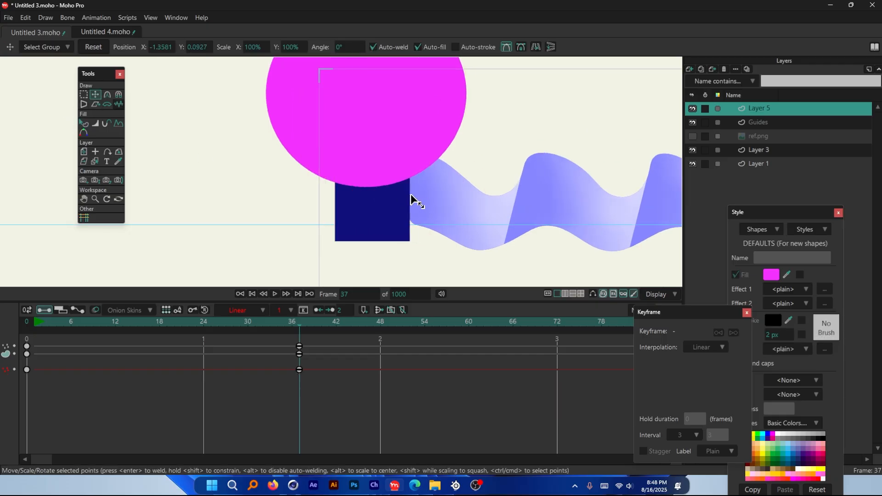
pyautogui.moveTo(376, 234); pyautogui.dragTo(380, 256)
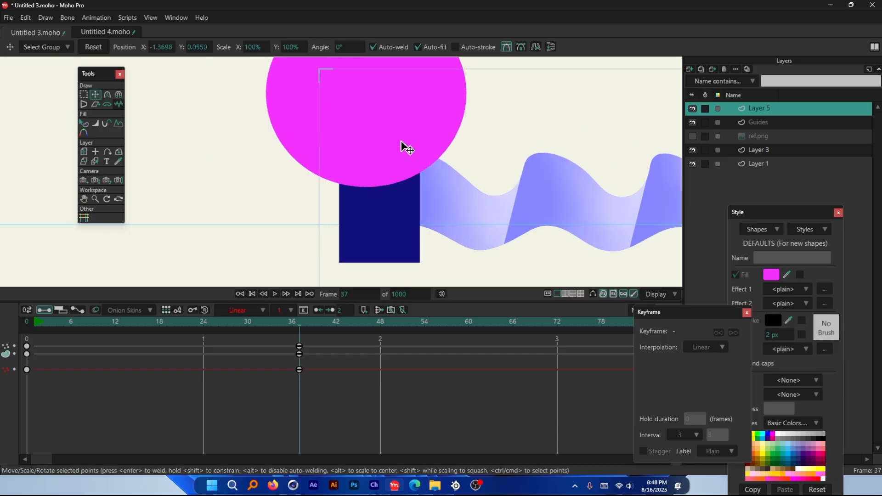
# Move the magenta circle slightly down so it overlaps the upper part of the dark blue rectangle.
pyautogui.click(434, 92)
pyautogui.moveTo(433, 92); pyautogui.dragTo(440, 107)
pyautogui.scroll(-4, 383, 171)
# Play back the looping wave behind the circle and rectangle and examine its motion at different zoom levels.
pyautogui.press('space')
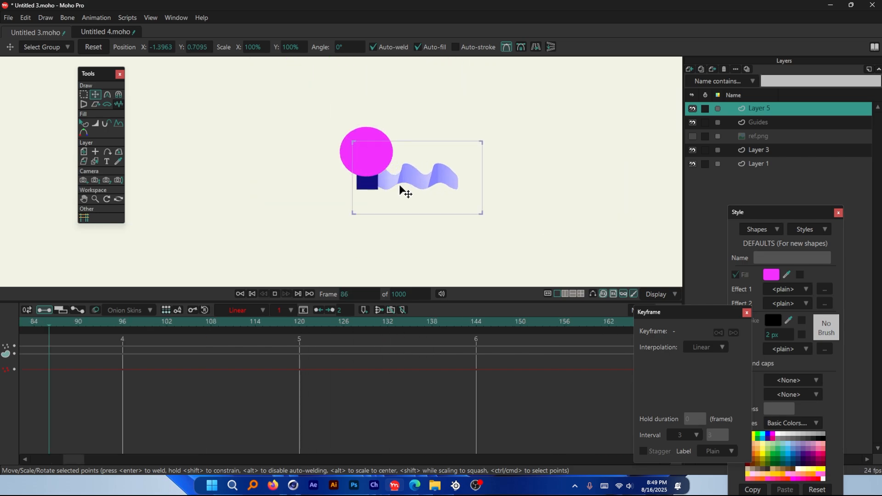
pyautogui.scroll(-4, 407, 170)
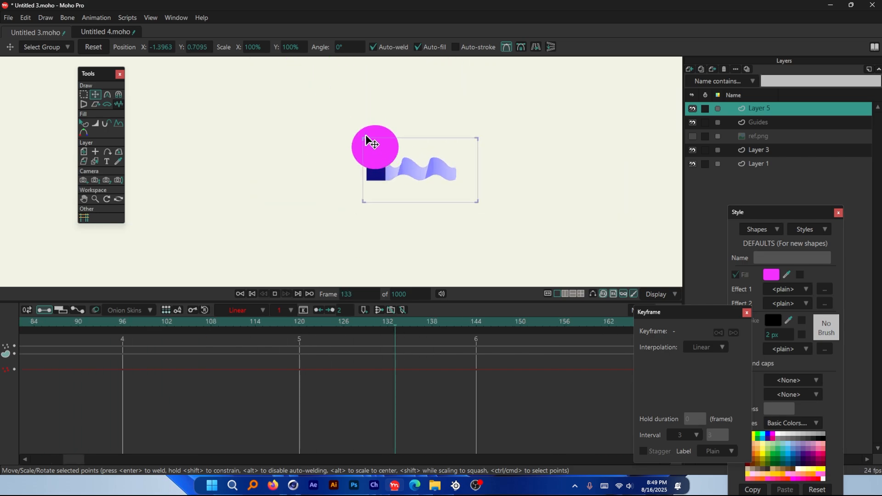
pyautogui.scroll(4, 401, 146)
pyautogui.scroll(1, 420, 142)
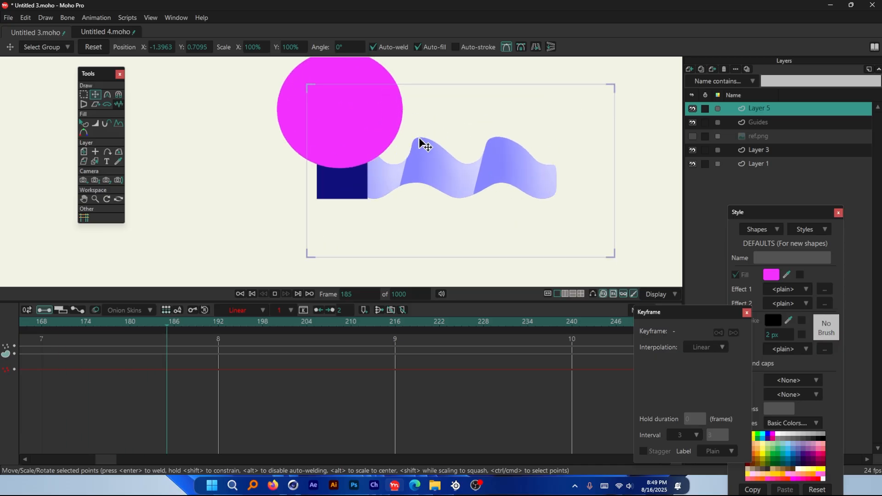
pyautogui.scroll(-1, 529, 198)
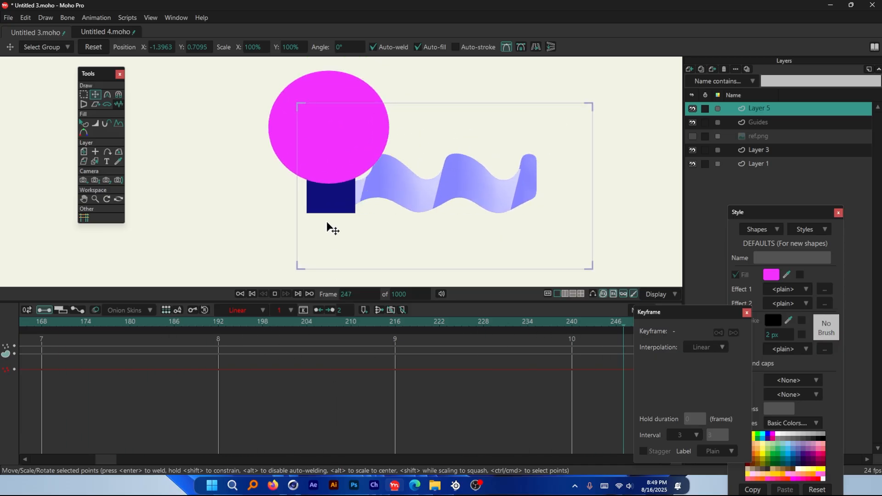
pyautogui.scroll(-3, 329, 226)
pyautogui.scroll(4, 378, 207)
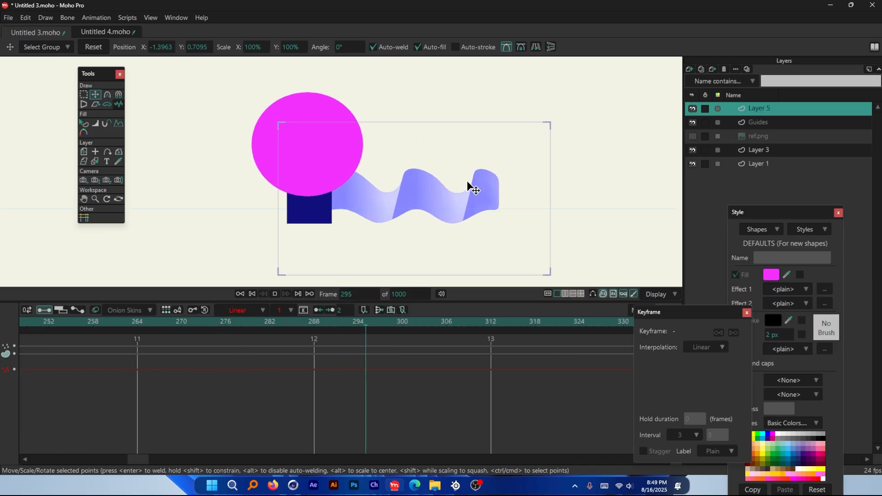
pyautogui.scroll(-2, 476, 165)
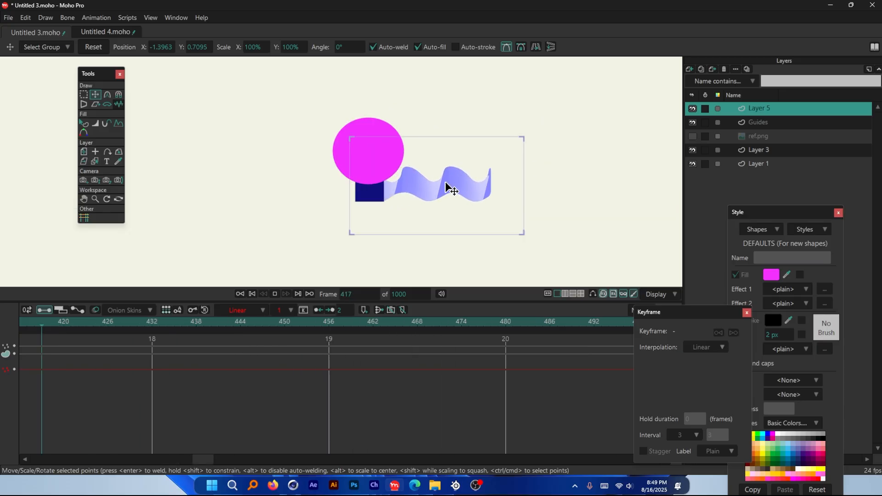
pyautogui.scroll(3, 449, 187)
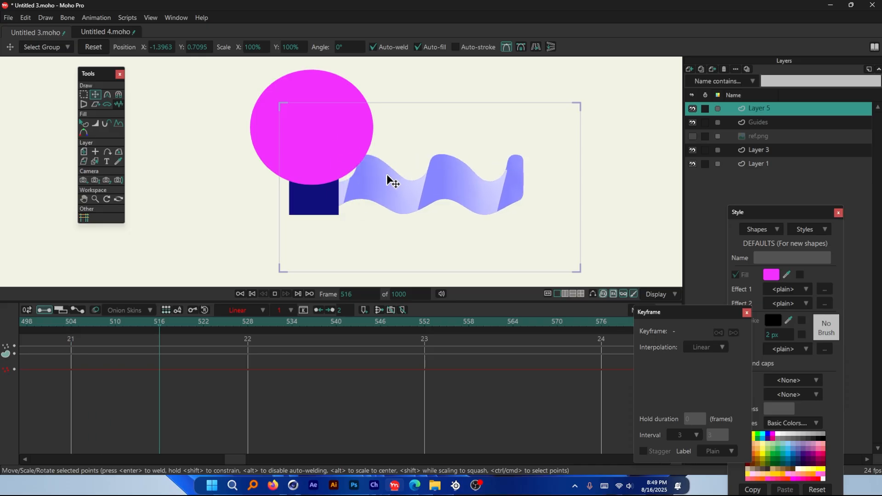
pyautogui.scroll(-2, 387, 178)
pyautogui.scroll(3, 449, 187)
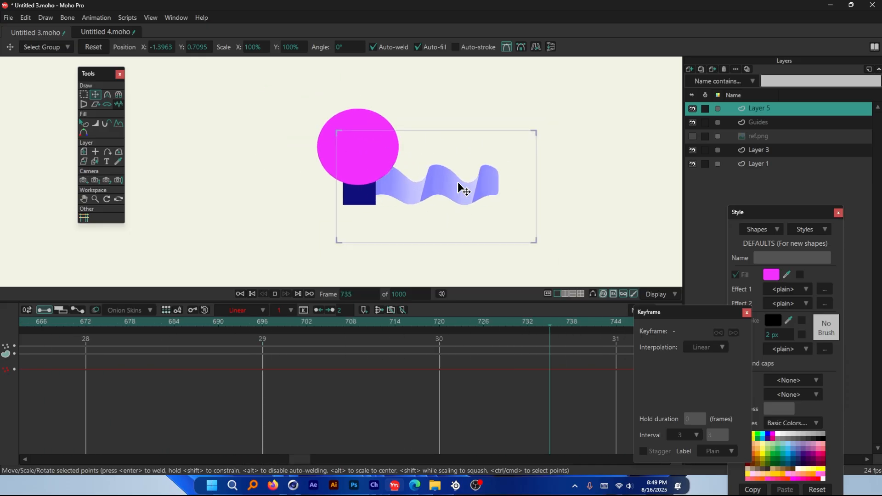
pyautogui.scroll(1, 450, 178)
pyautogui.press('space')
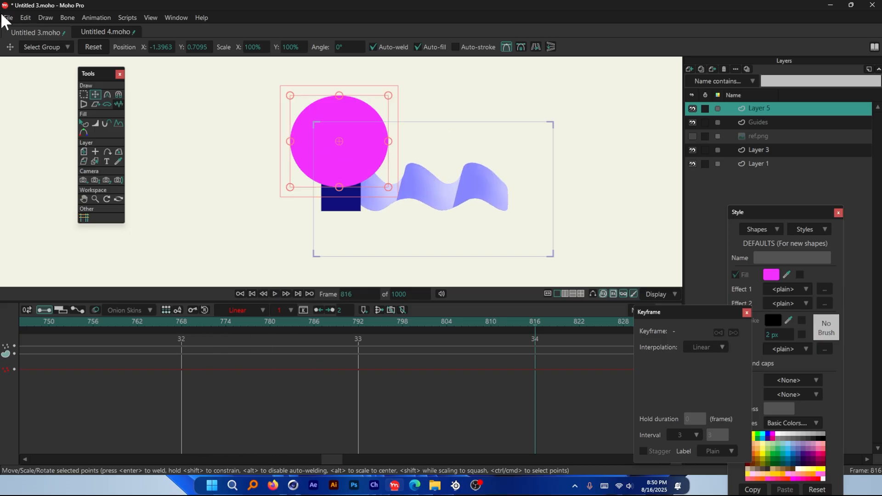
# Create a new document and draw a magenta circle in the upper left part of the canvas.
pyautogui.click(7, 17)
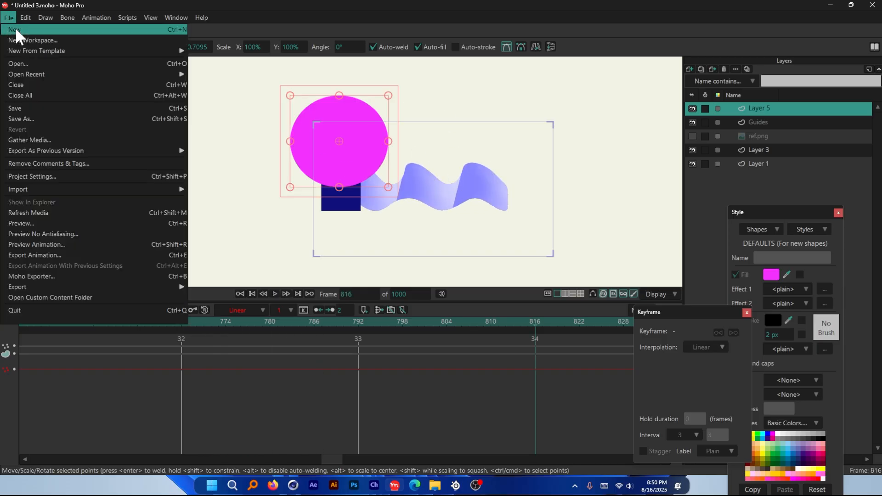
pyautogui.click(16, 27)
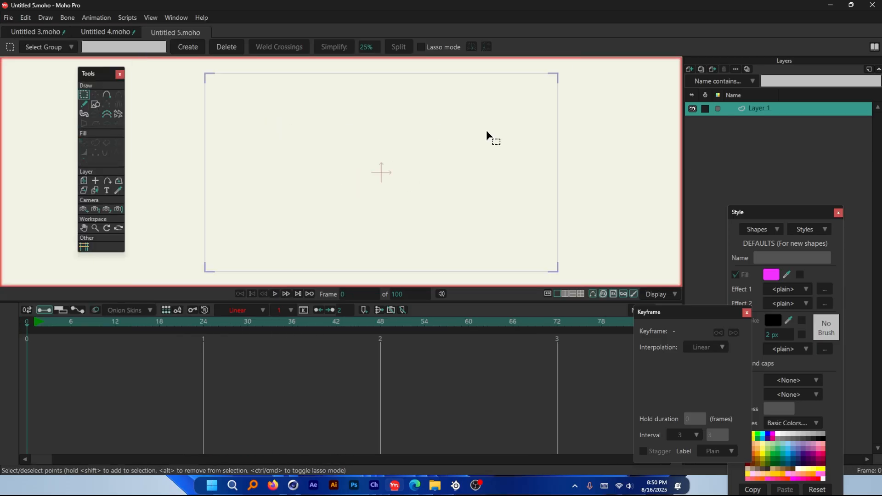
pyautogui.click(95, 105)
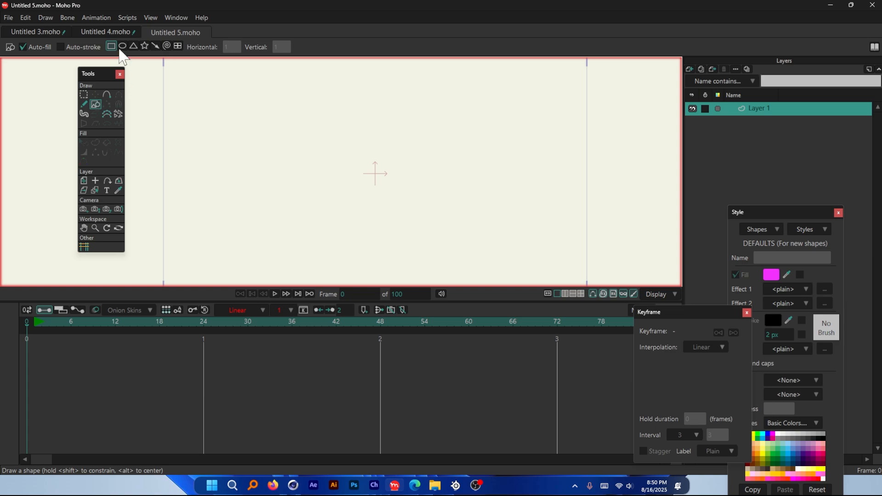
pyautogui.moveTo(232, 142); pyautogui.dragTo(275, 173)
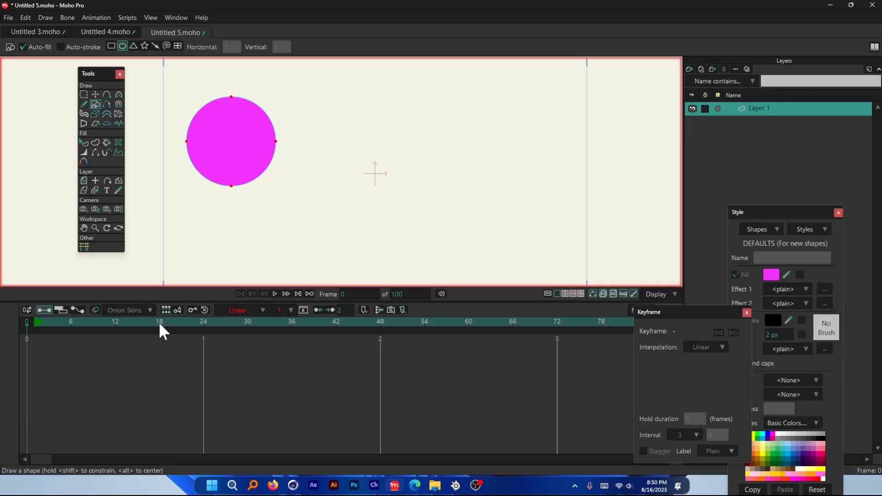
# Move the magenta circle to the right at frame 24 to animate it, and go back to frame 0.
pyautogui.click(202, 323)
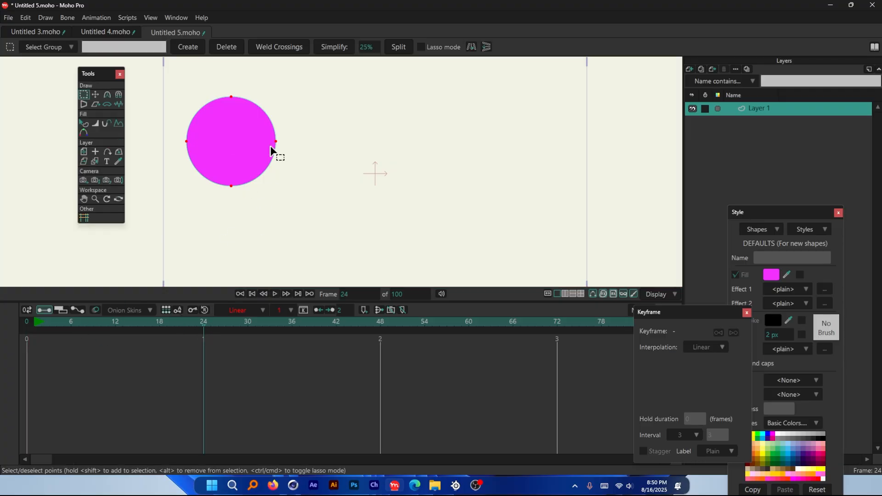
pyautogui.click(96, 94)
pyautogui.moveTo(213, 118); pyautogui.dragTo(325, 129)
pyautogui.click(78, 346)
pyautogui.click(22, 340)
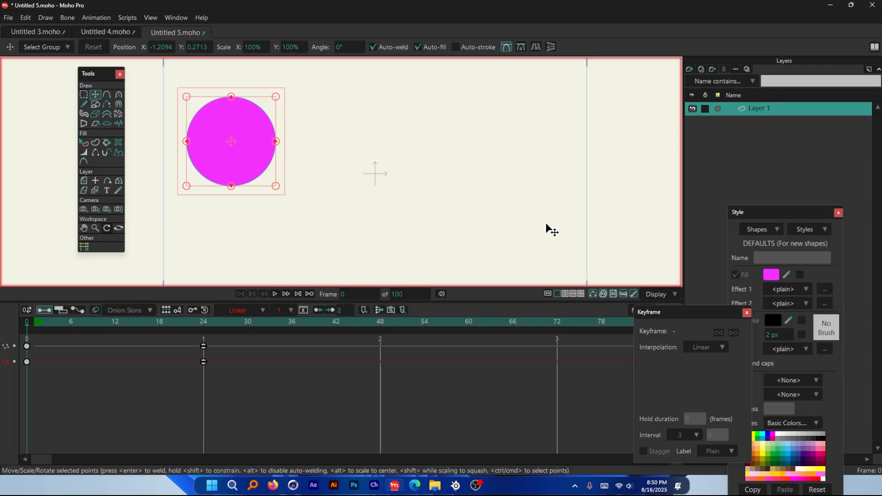
# Try to apply a radial gradient fill effect to the magenta circle.
pyautogui.click(784, 288)
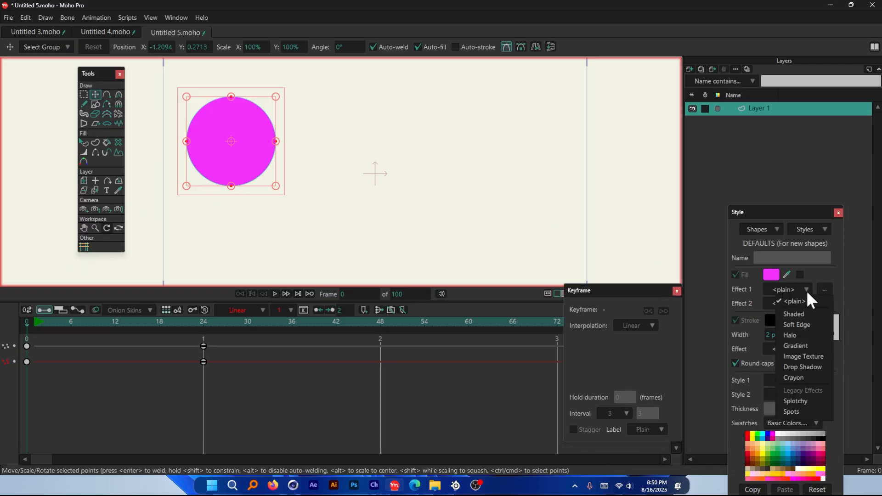
pyautogui.click(810, 348)
pyautogui.click(462, 219)
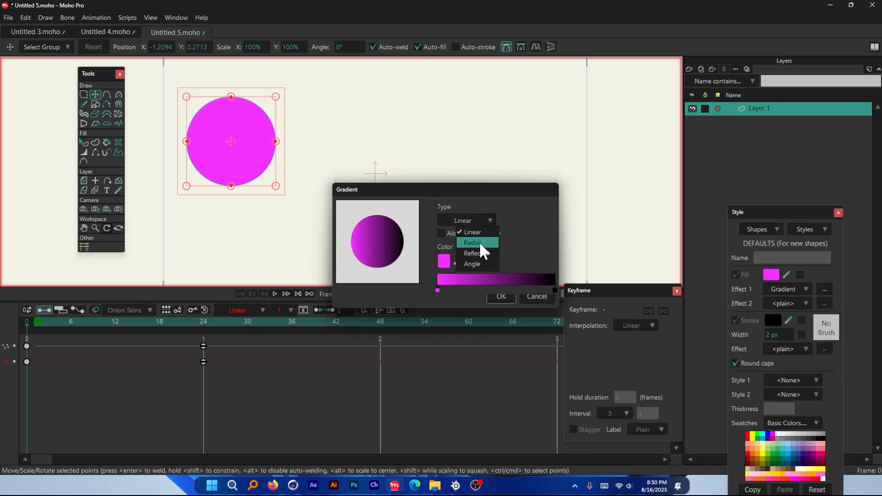
pyautogui.click(462, 238)
pyautogui.click(501, 297)
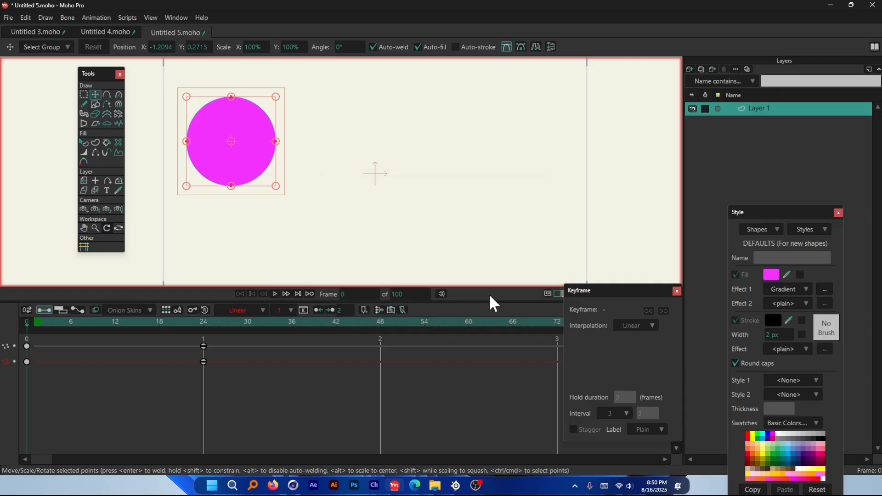
# Select the magenta circle's shape and apply a Gradient fill effect of the Radial type to it.
pyautogui.press('q')
pyautogui.click(806, 289)
pyautogui.click(827, 344)
pyautogui.click(467, 224)
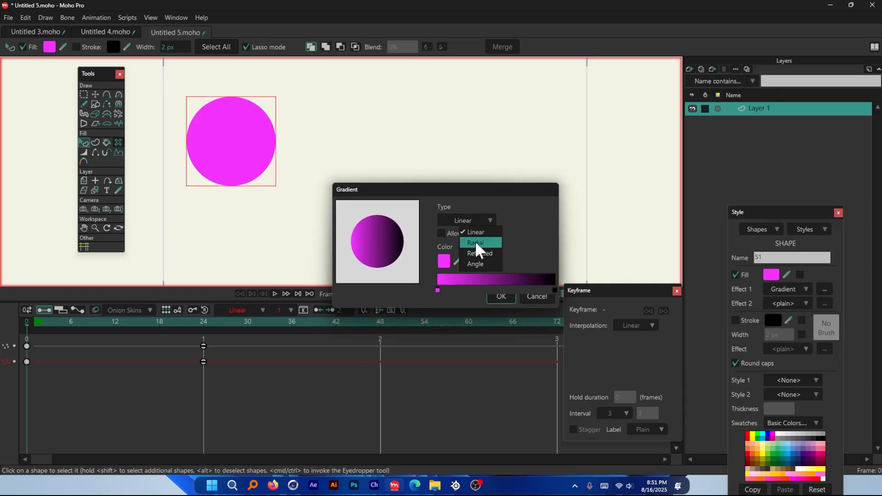
pyautogui.click(478, 240)
pyautogui.click(501, 297)
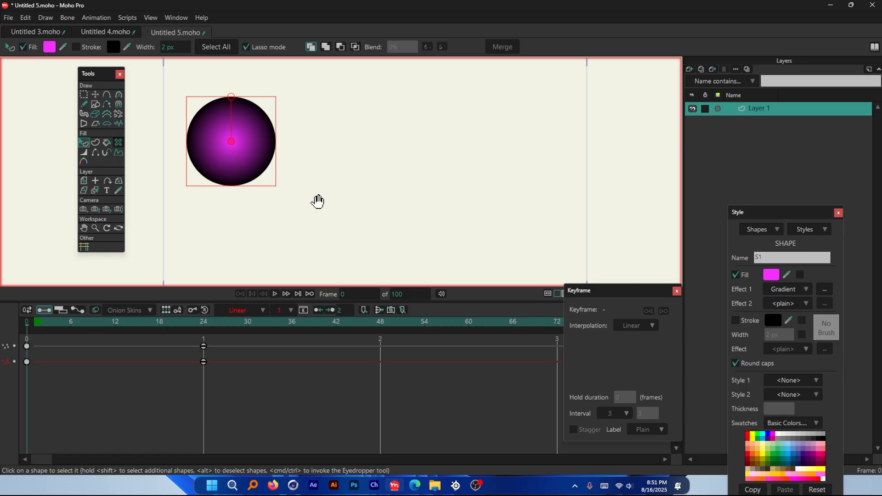
# Play back and scrub the circle's movement to examine how the radial gradient behaves up to frame 24.
pyautogui.press('space')
pyautogui.press('space')
pyautogui.click(28, 325)
pyautogui.moveTo(99, 321); pyautogui.dragTo(28, 338)
pyautogui.press('space')
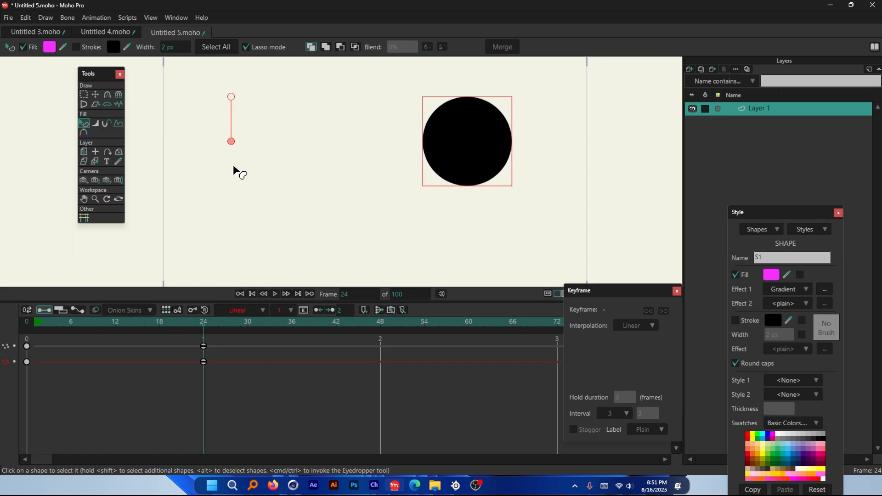
# Reposition the radial gradient onto the center of the moved circle at frame 24 and review the animation.
pyautogui.click(450, 151)
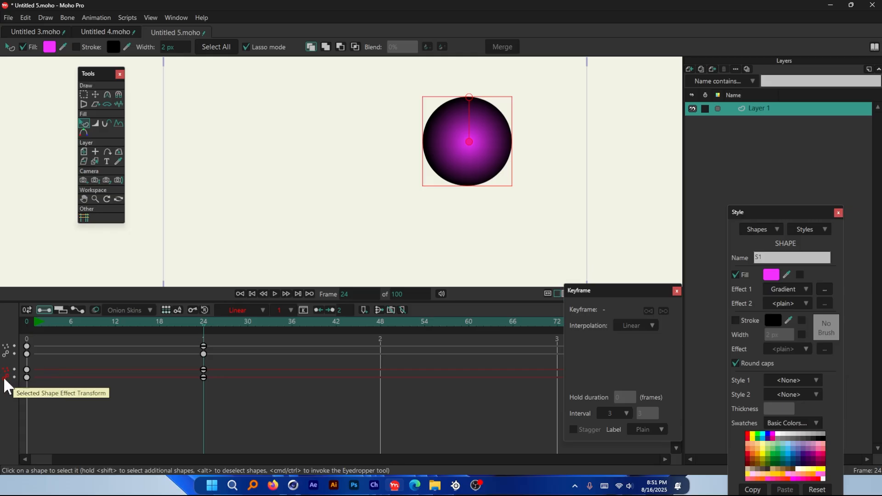
pyautogui.moveTo(183, 328); pyautogui.dragTo(73, 338)
pyautogui.press('space')
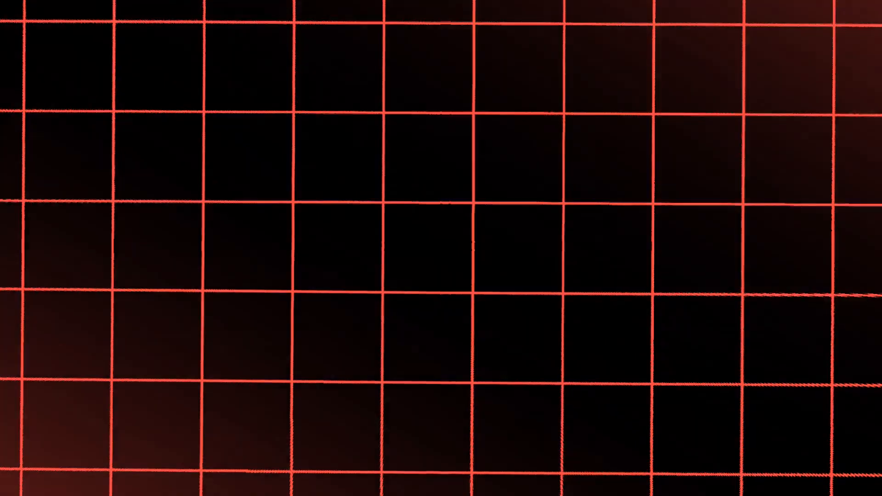